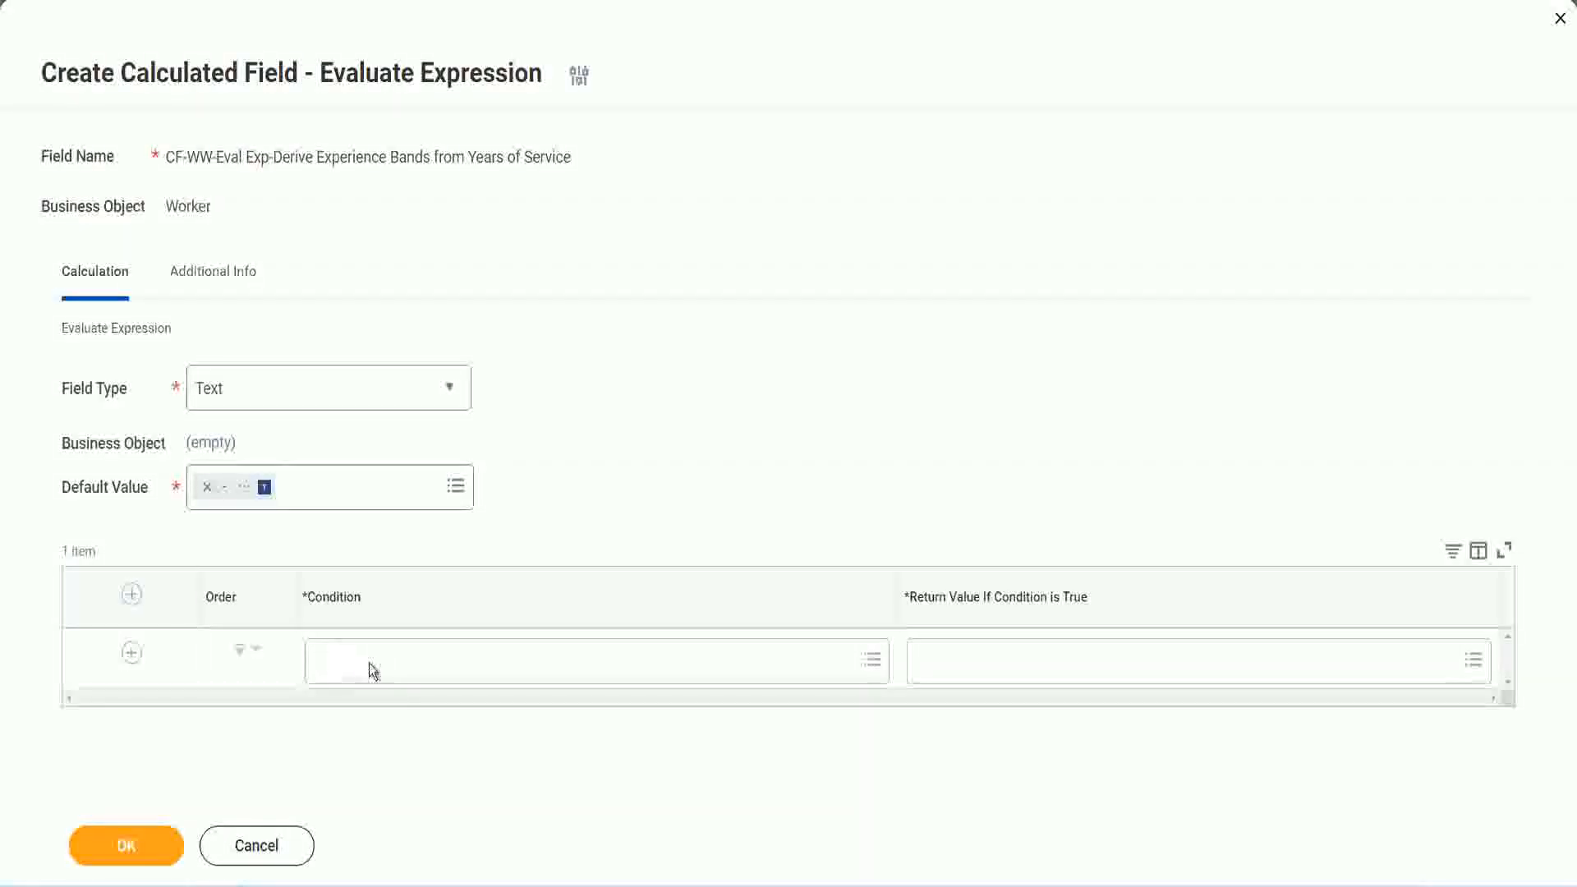
# In the Notepad++ notes, copy the Field 1 name "CF-WW-TF-Length of Service between 0 and 7 years"
pyautogui.click(374, 669)
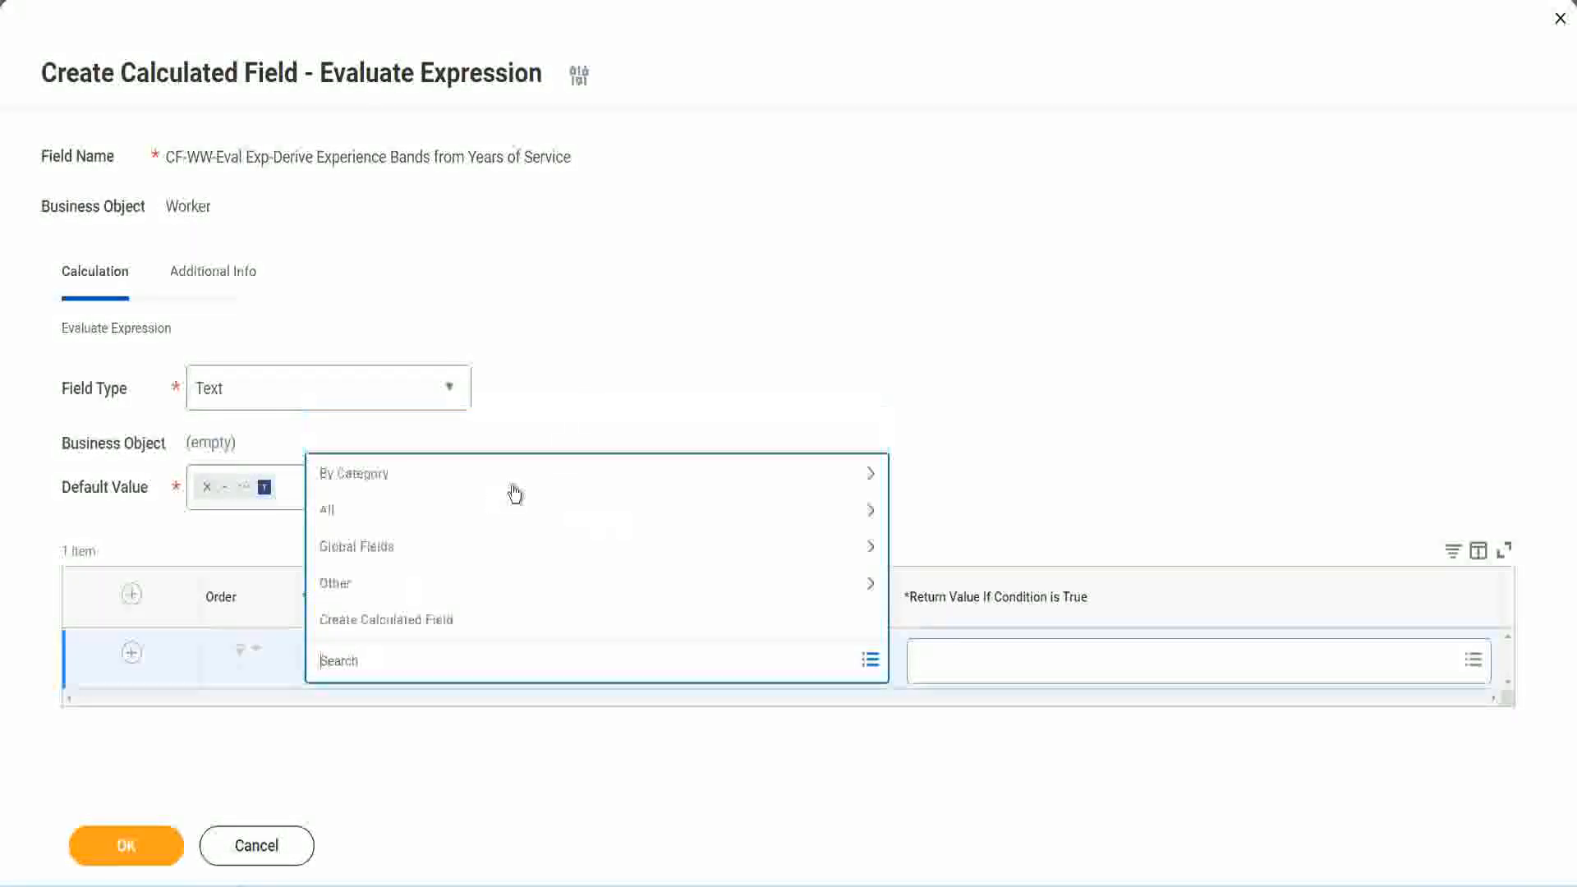
pyautogui.click(603, 365)
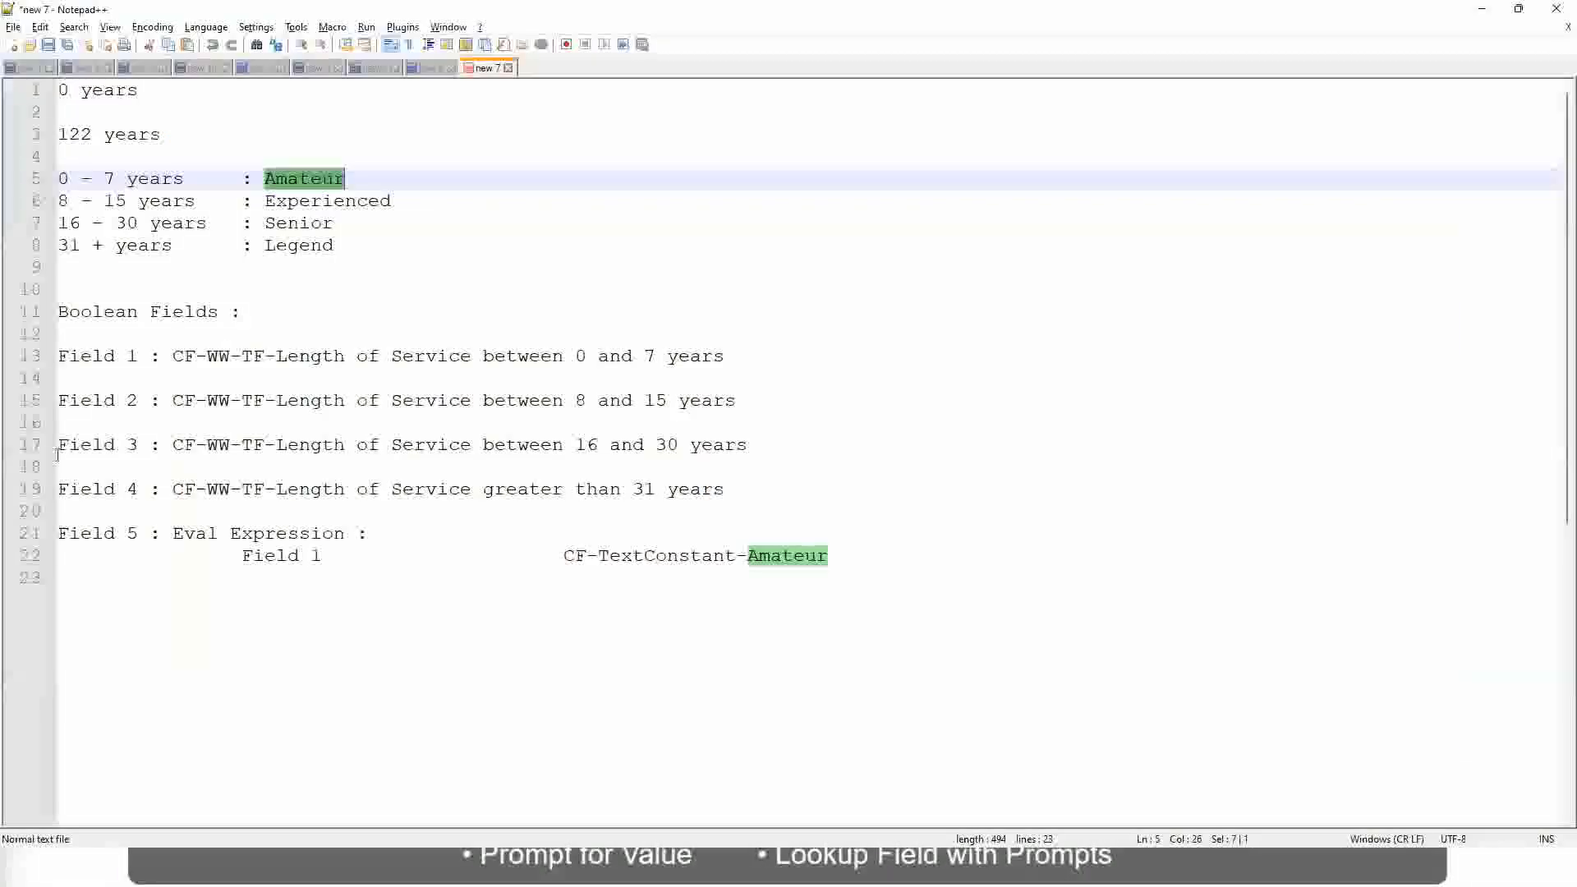
pyautogui.doubleClick(179, 356)
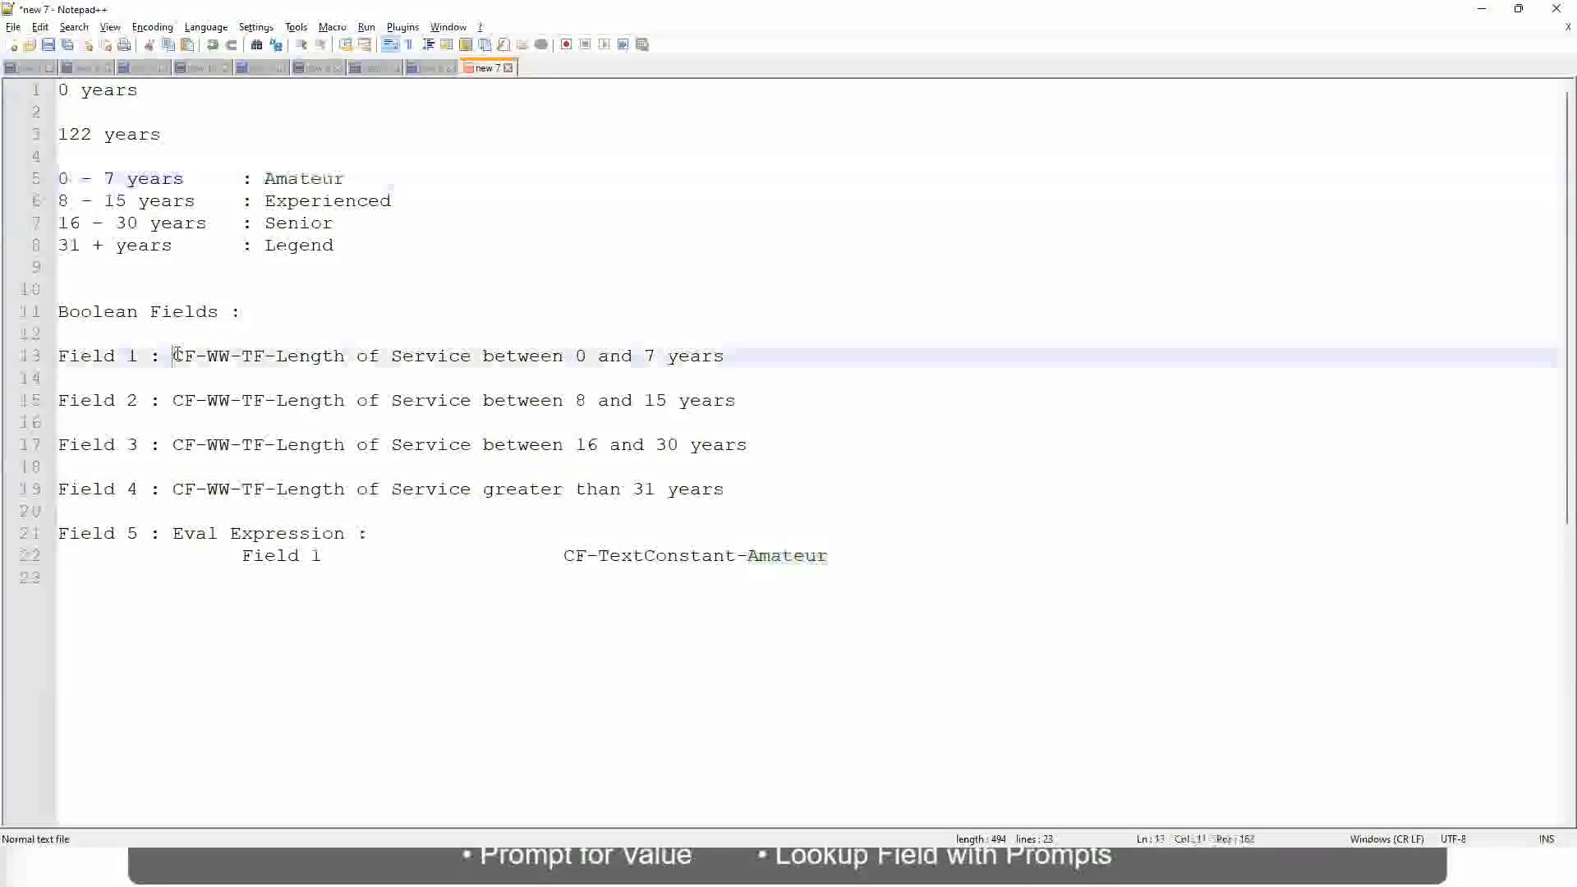
pyautogui.moveTo(273, 358); pyautogui.dragTo(726, 363)
pyautogui.hotkey('ctrl', 'c')
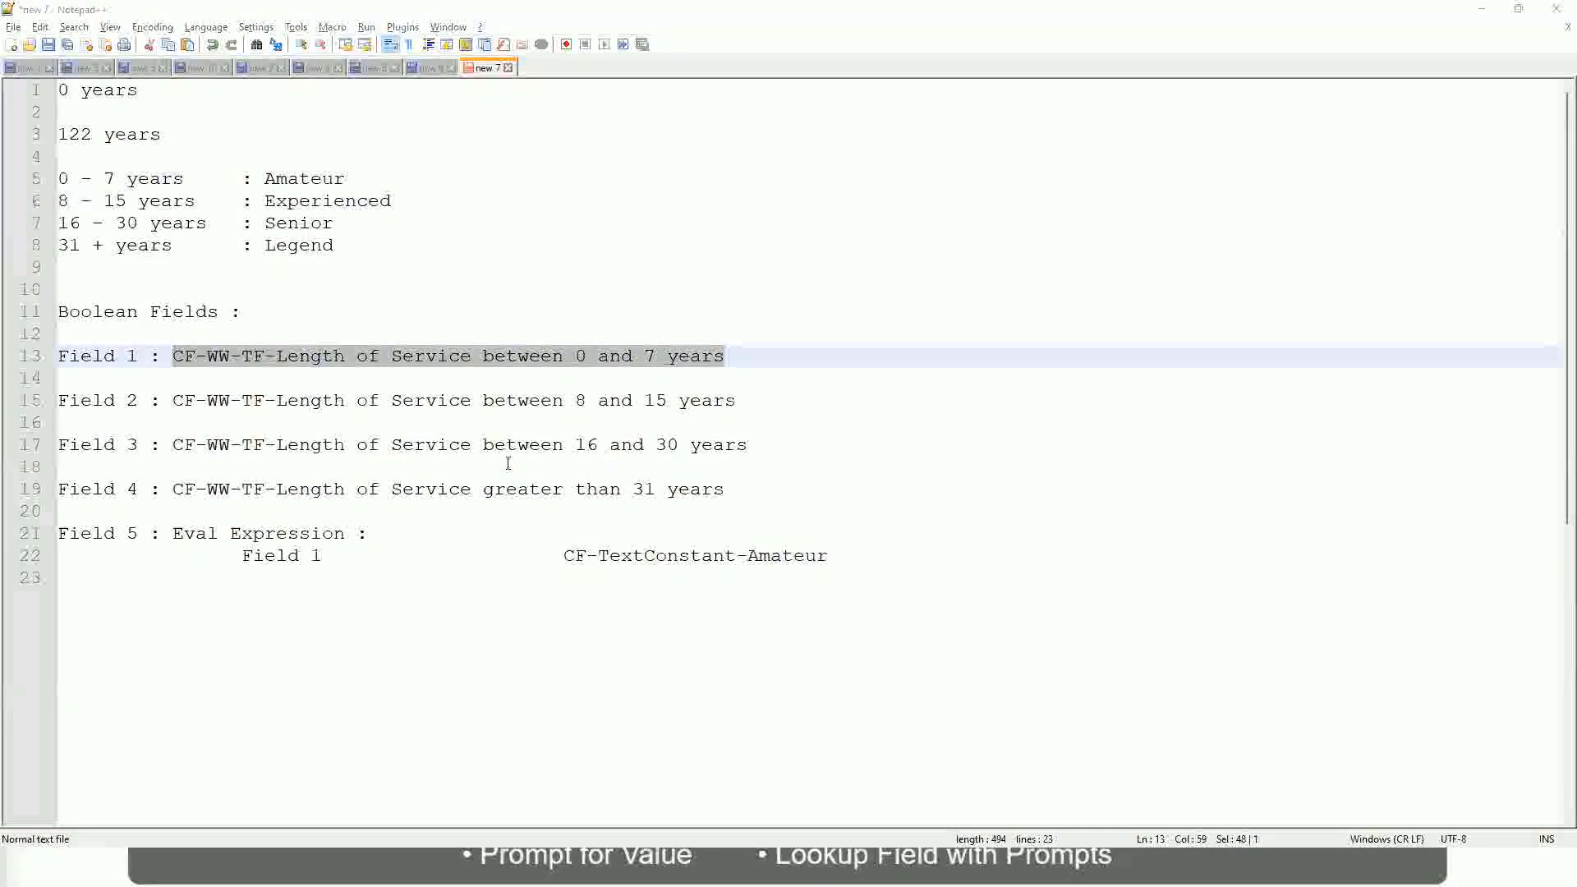
# Back in Workday, set the first row's condition to the copied field "CF-WW-TF-Length of Service between 0 and 7 years"
pyautogui.hotkey('alt', 'Tab')
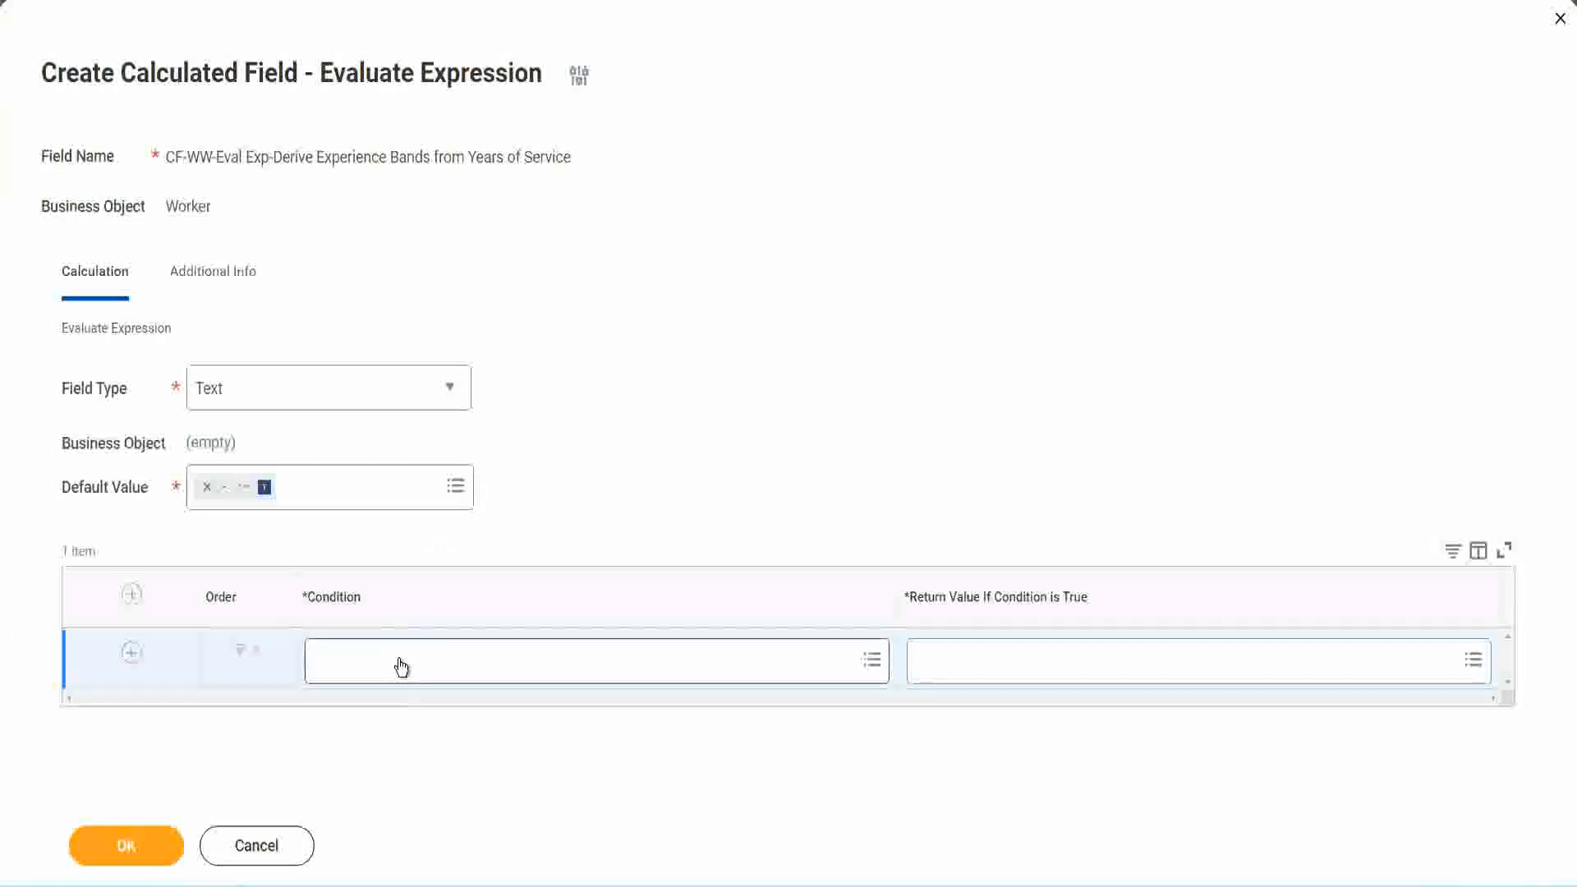
pyautogui.click(401, 667)
pyautogui.hotkey('ctrl', 'v')
pyautogui.press('Return')
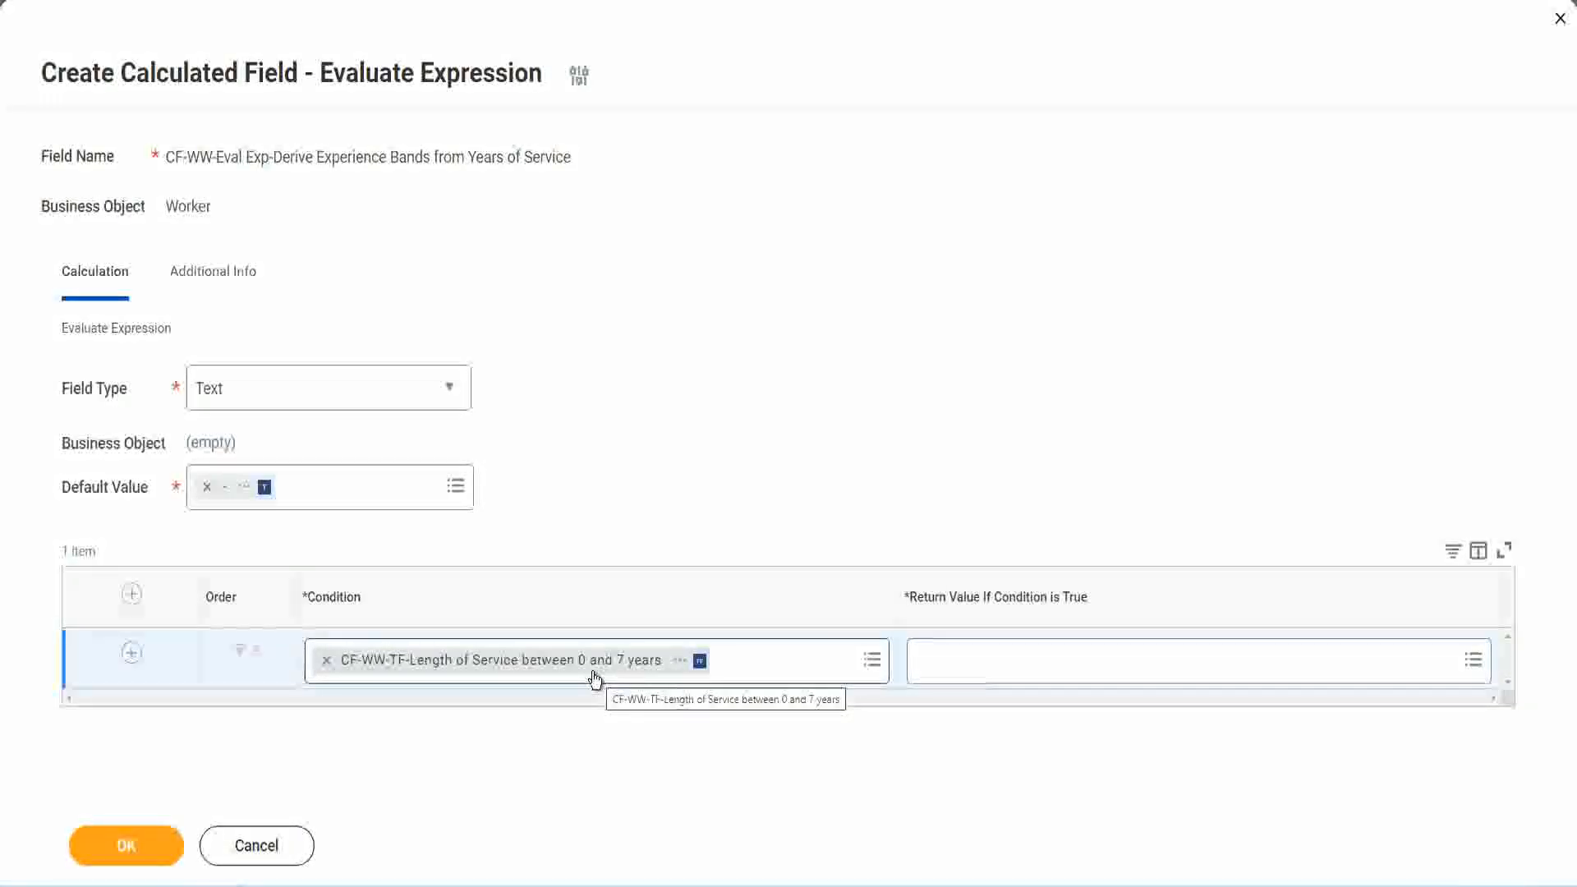
pyautogui.click(1026, 672)
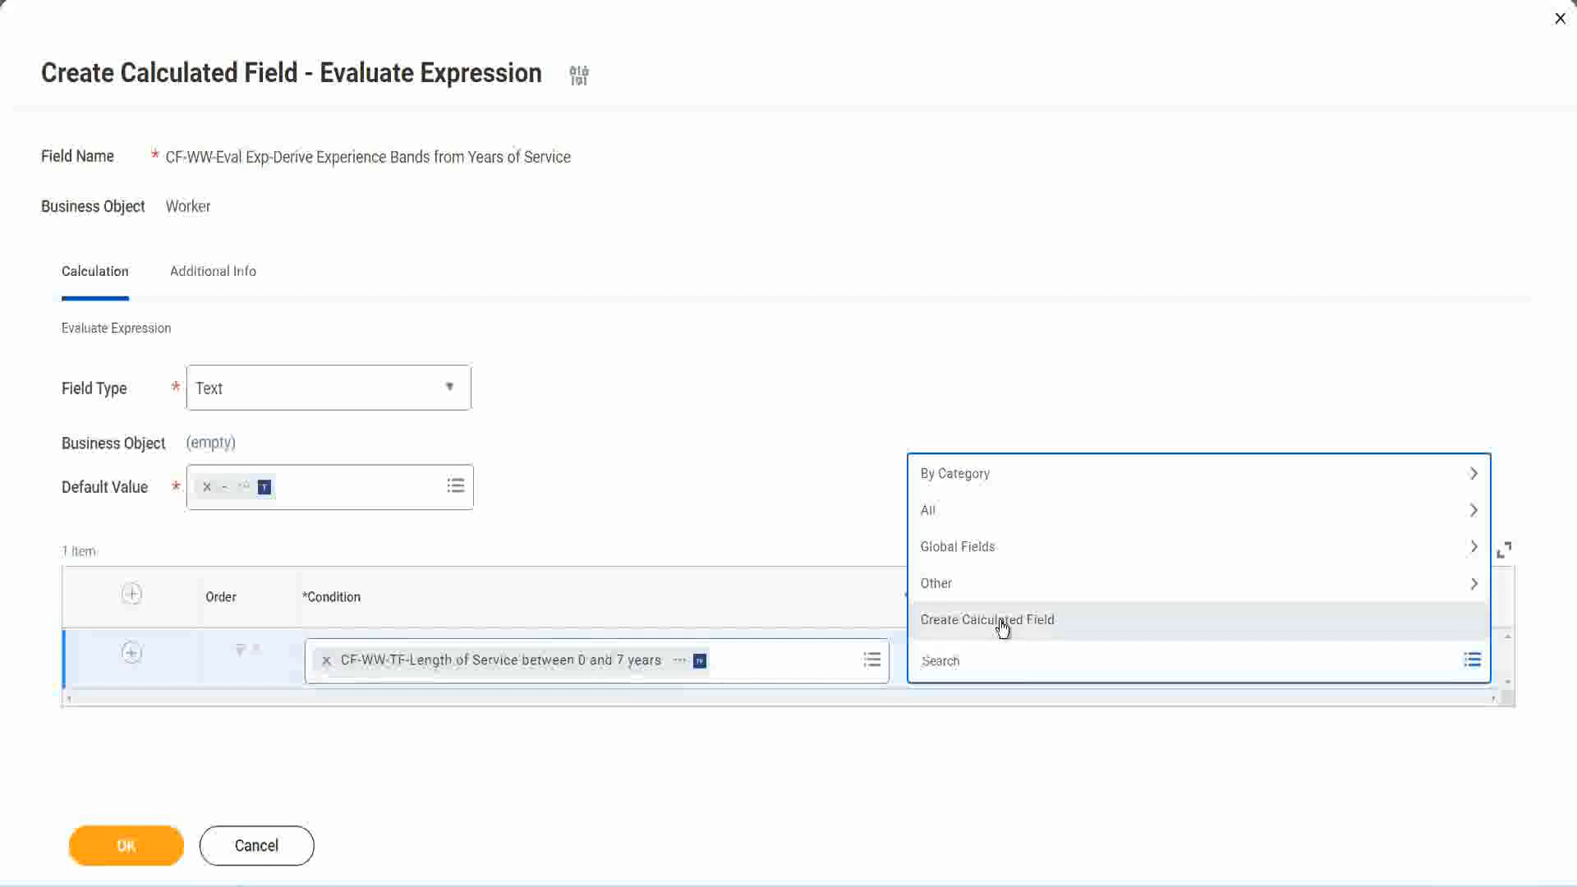
pyautogui.click(912, 403)
pyautogui.click(950, 669)
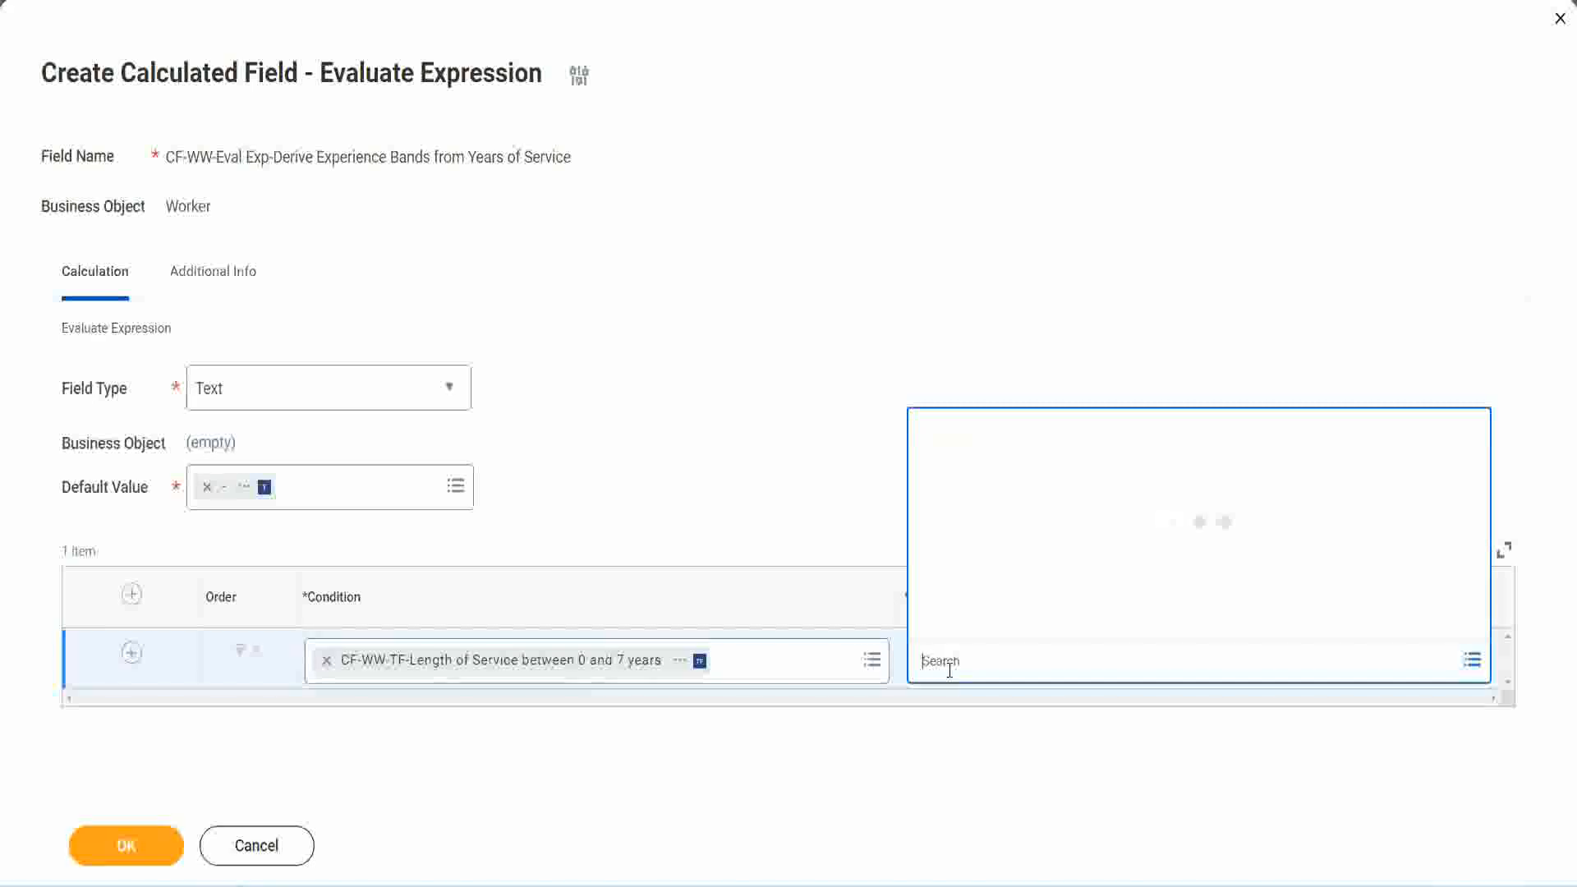
pyautogui.write('Amaterue')
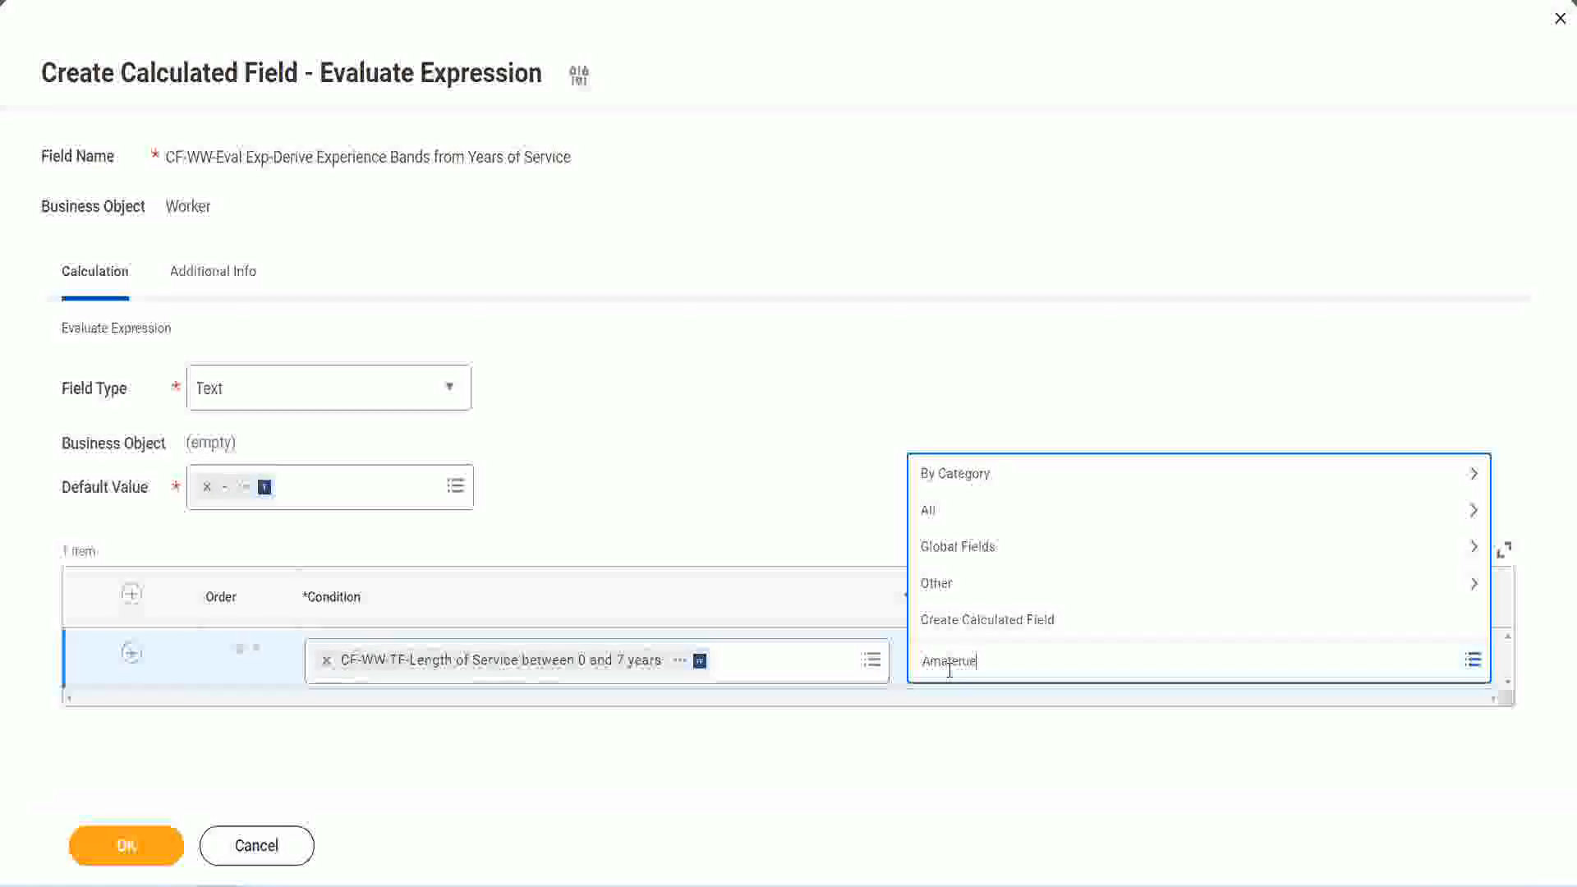
pyautogui.click(797, 479)
pyautogui.click(994, 676)
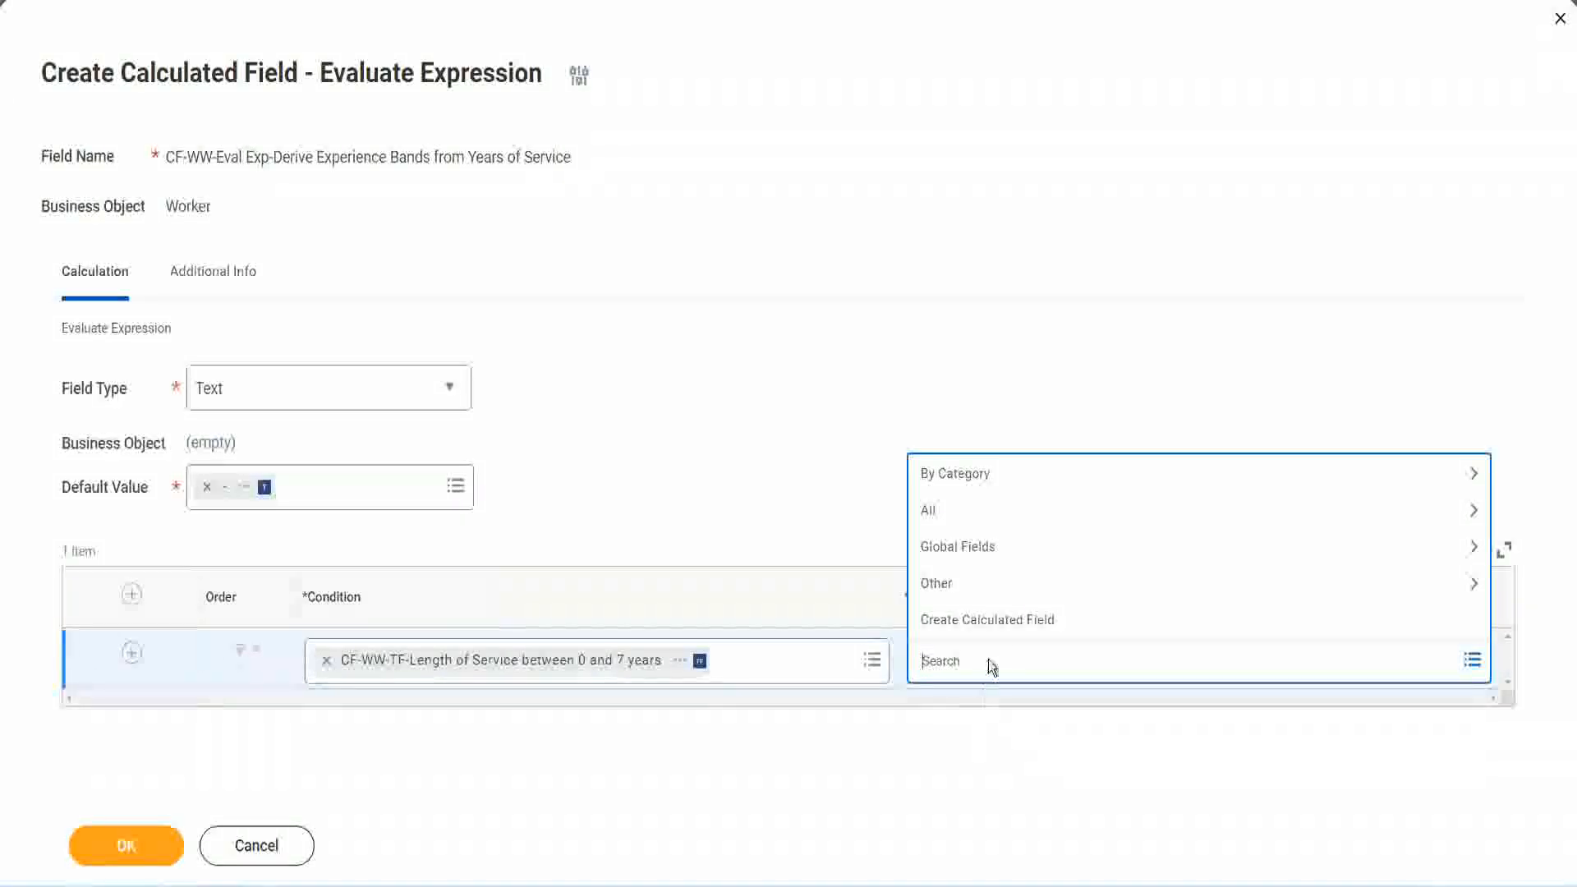
pyautogui.click(795, 477)
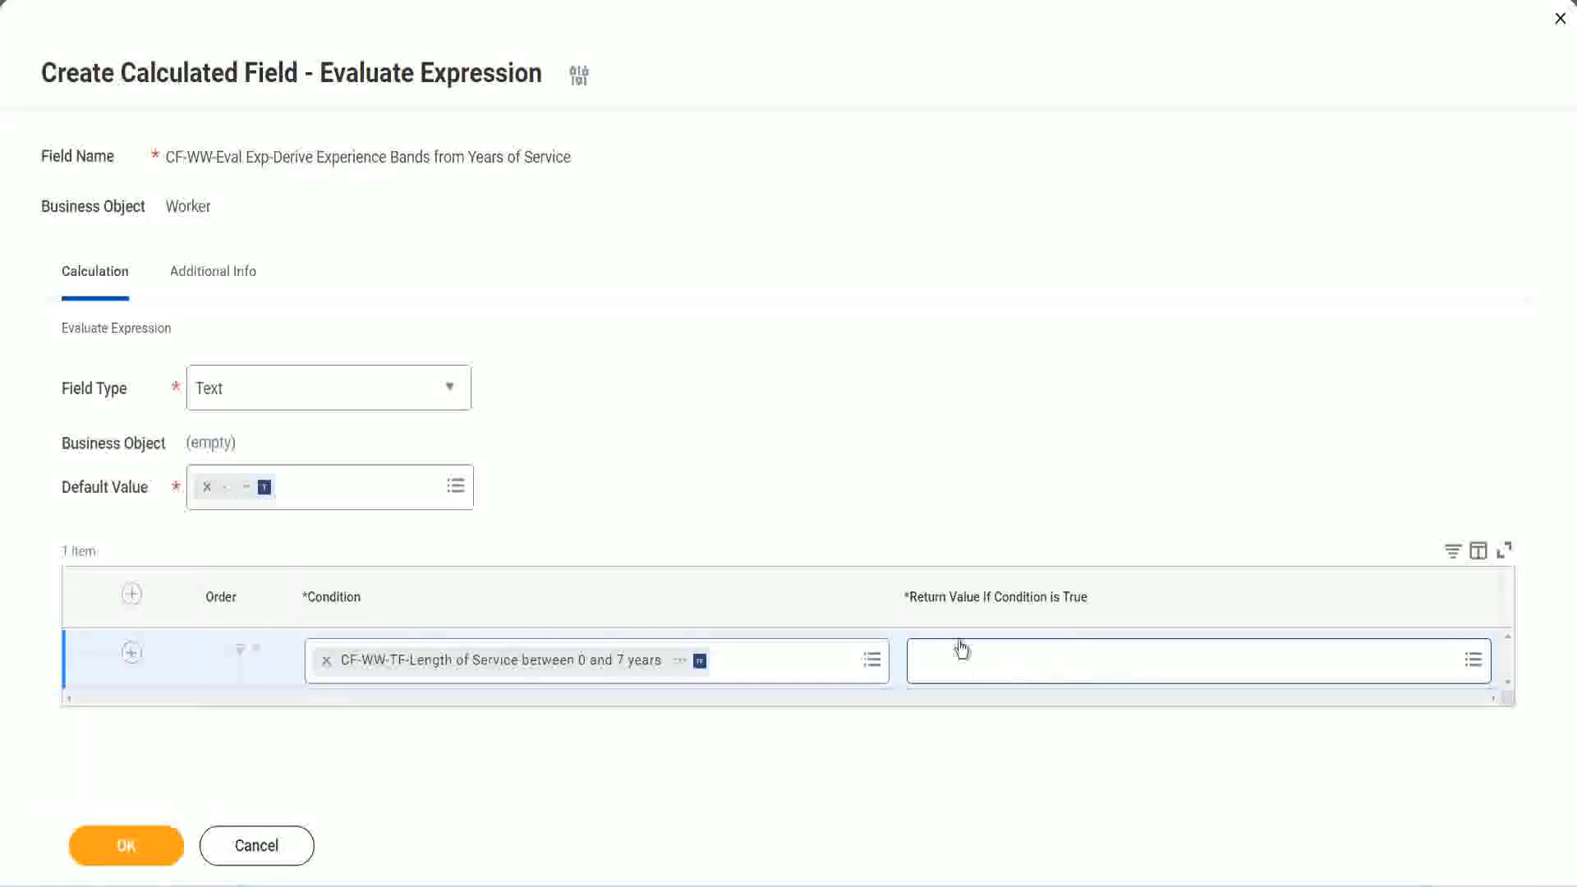
# Start creating a new calculated field for the first row's return value and name it "CF-WW-TC-Amateur"
pyautogui.click(1022, 661)
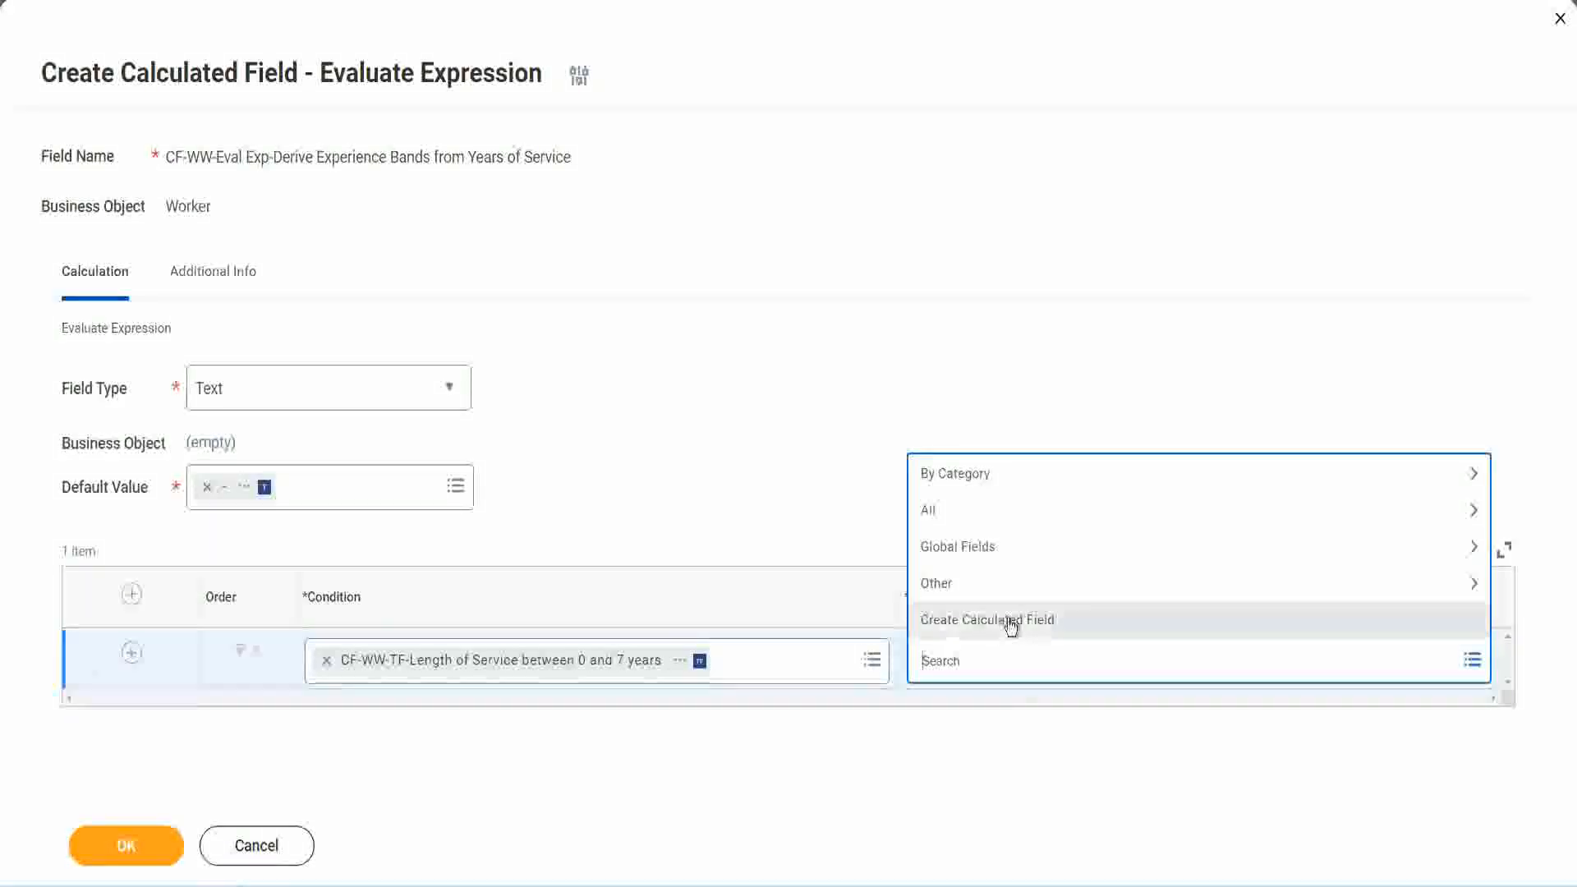
pyautogui.click(1011, 624)
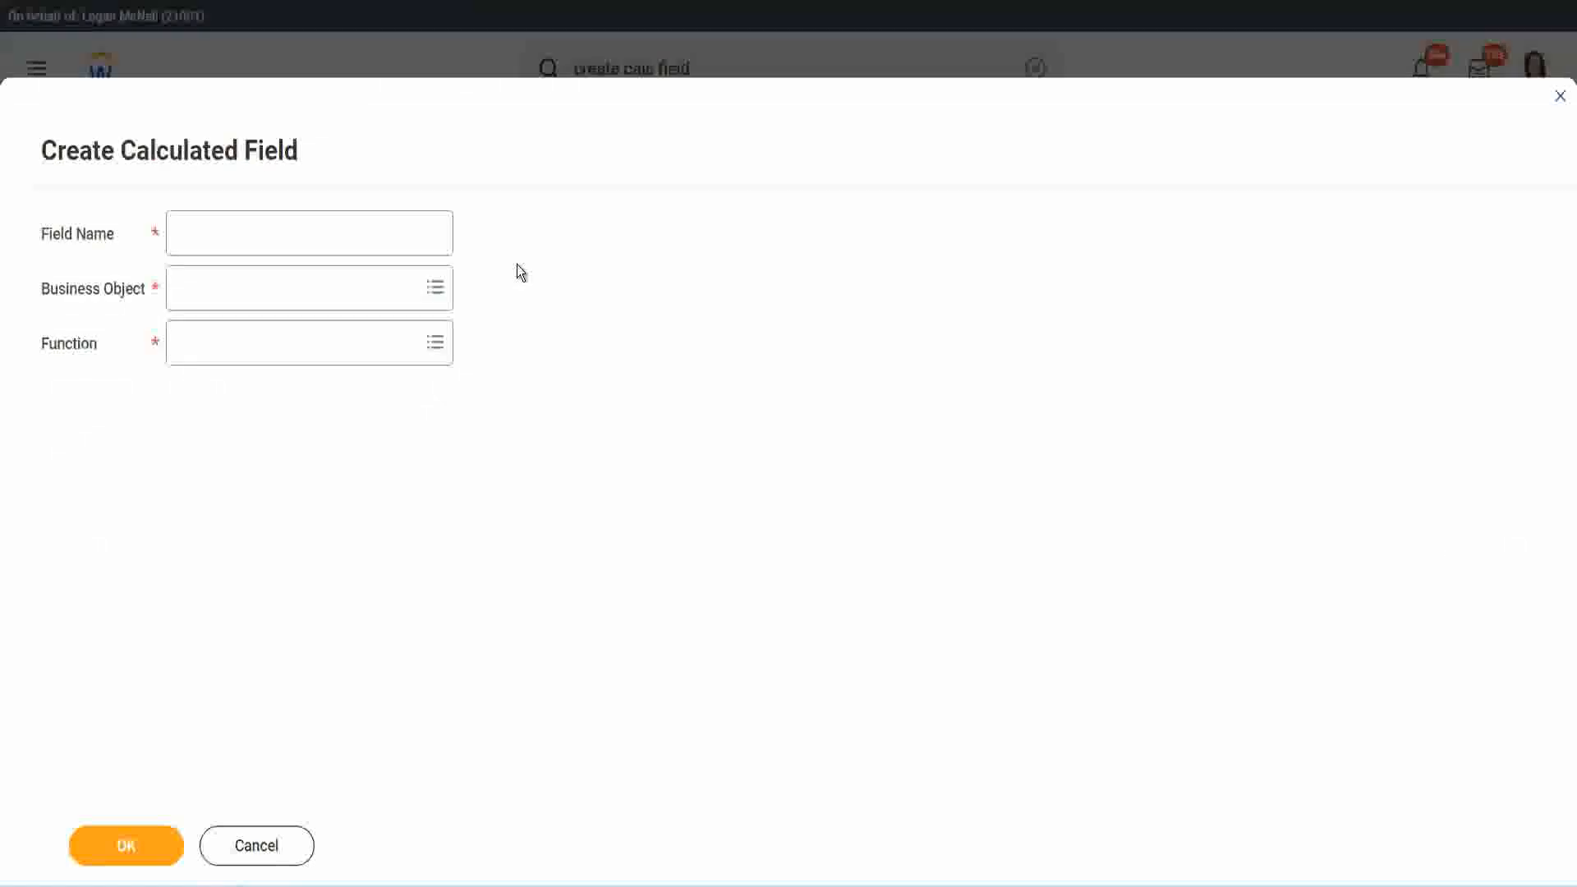
pyautogui.click(195, 235)
pyautogui.write('CF-TC')
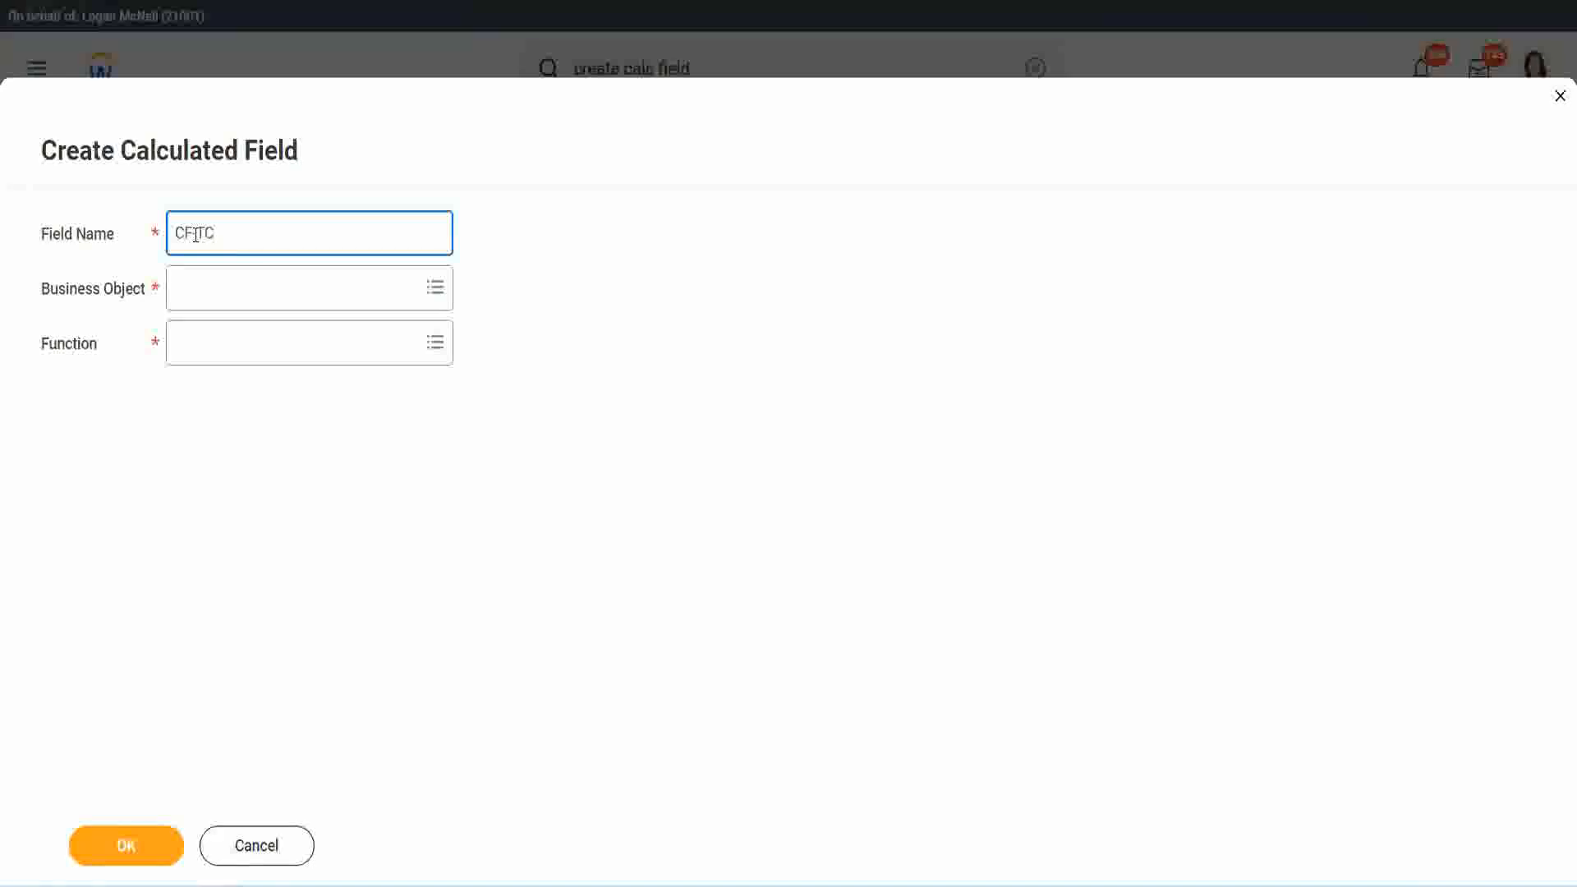
pyautogui.write('-Amateur')
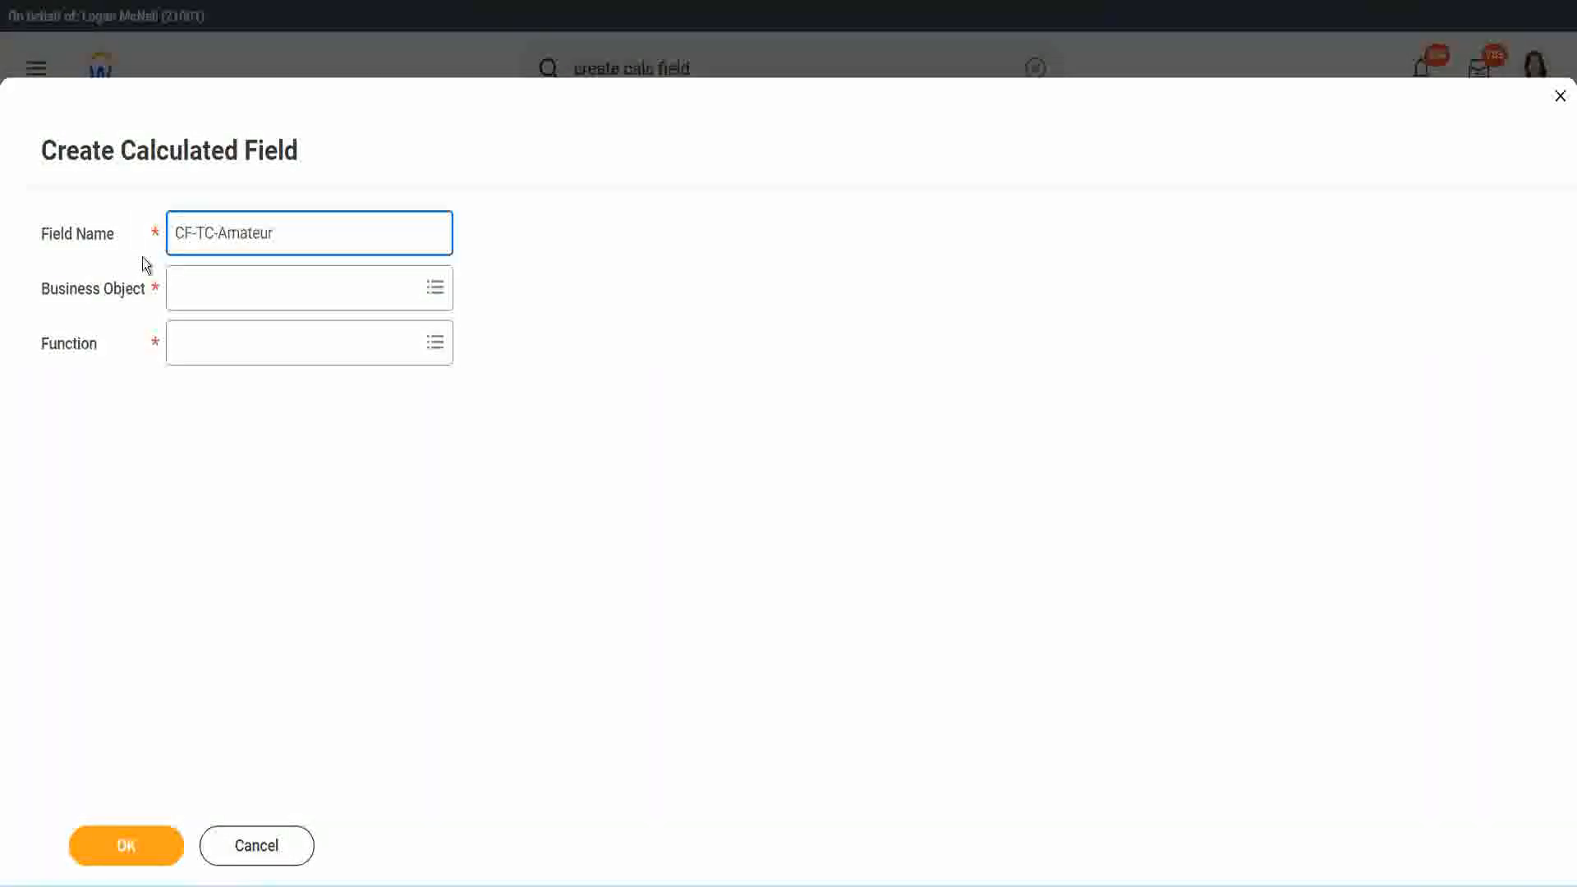
pyautogui.click(196, 232)
pyautogui.write('WW-')
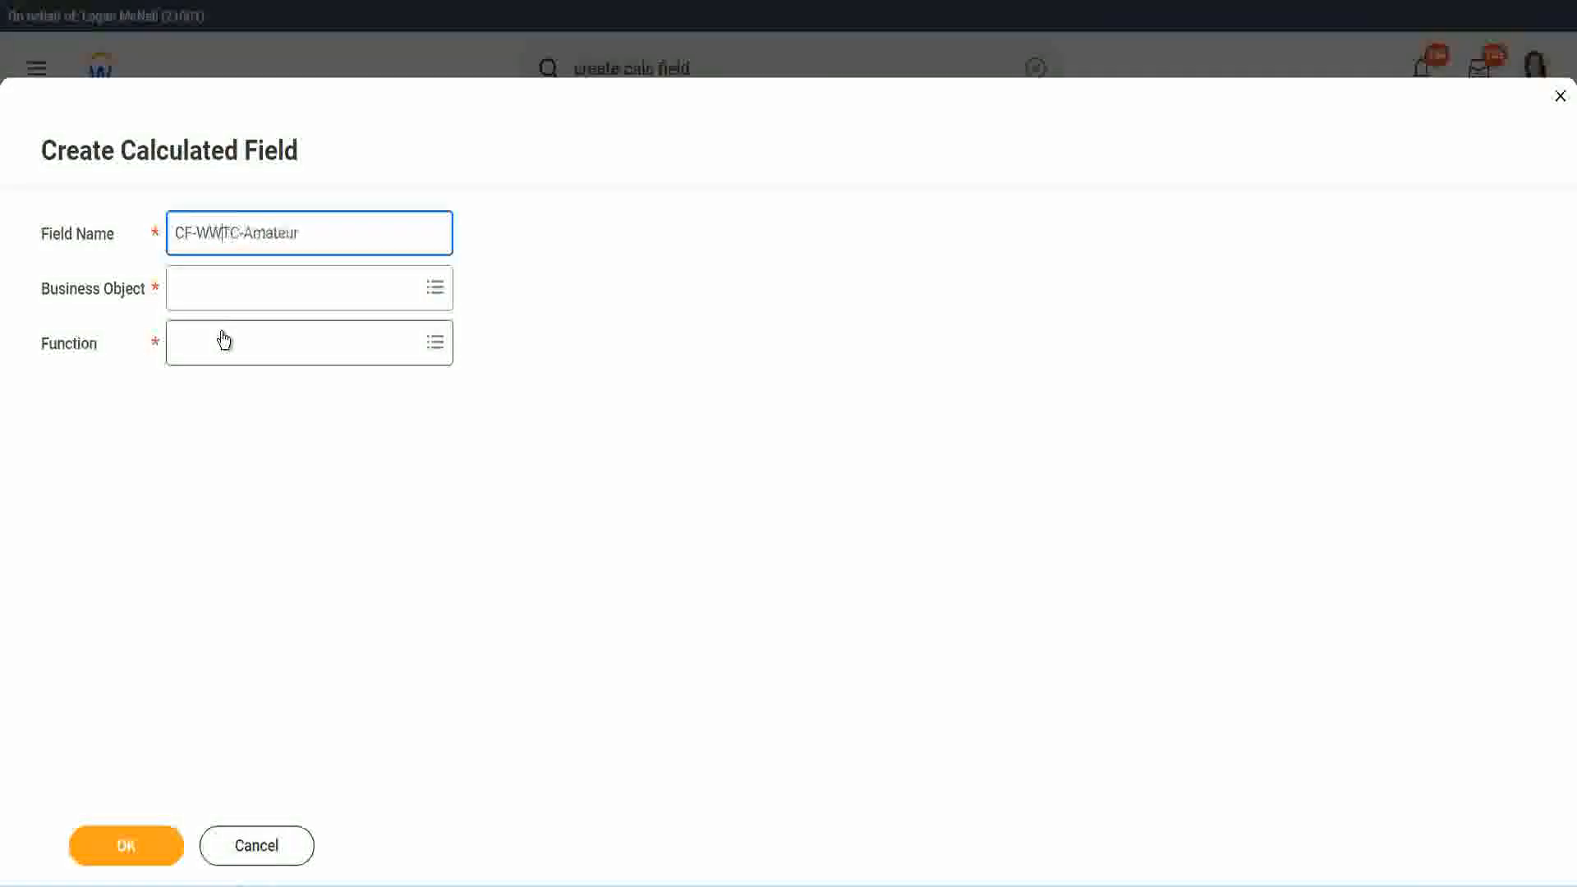
# Set the business object of the new calculated field to Global
pyautogui.click(223, 289)
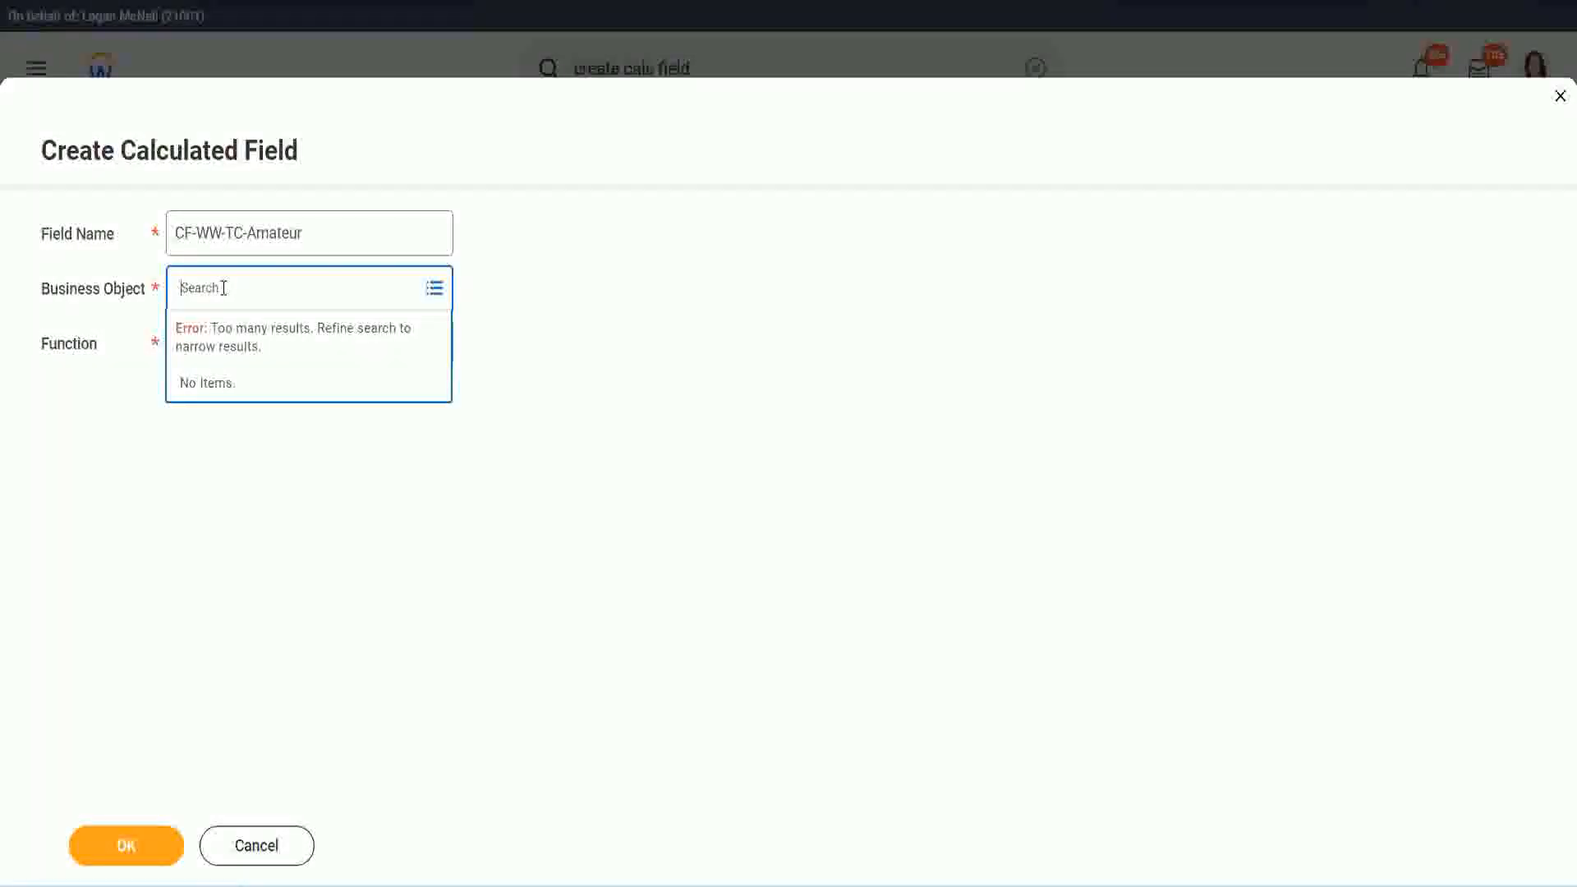
pyautogui.write('worker')
pyautogui.press('BackSpace')
pyautogui.press('BackSpace')
pyautogui.write('glob')
pyautogui.press('Return')
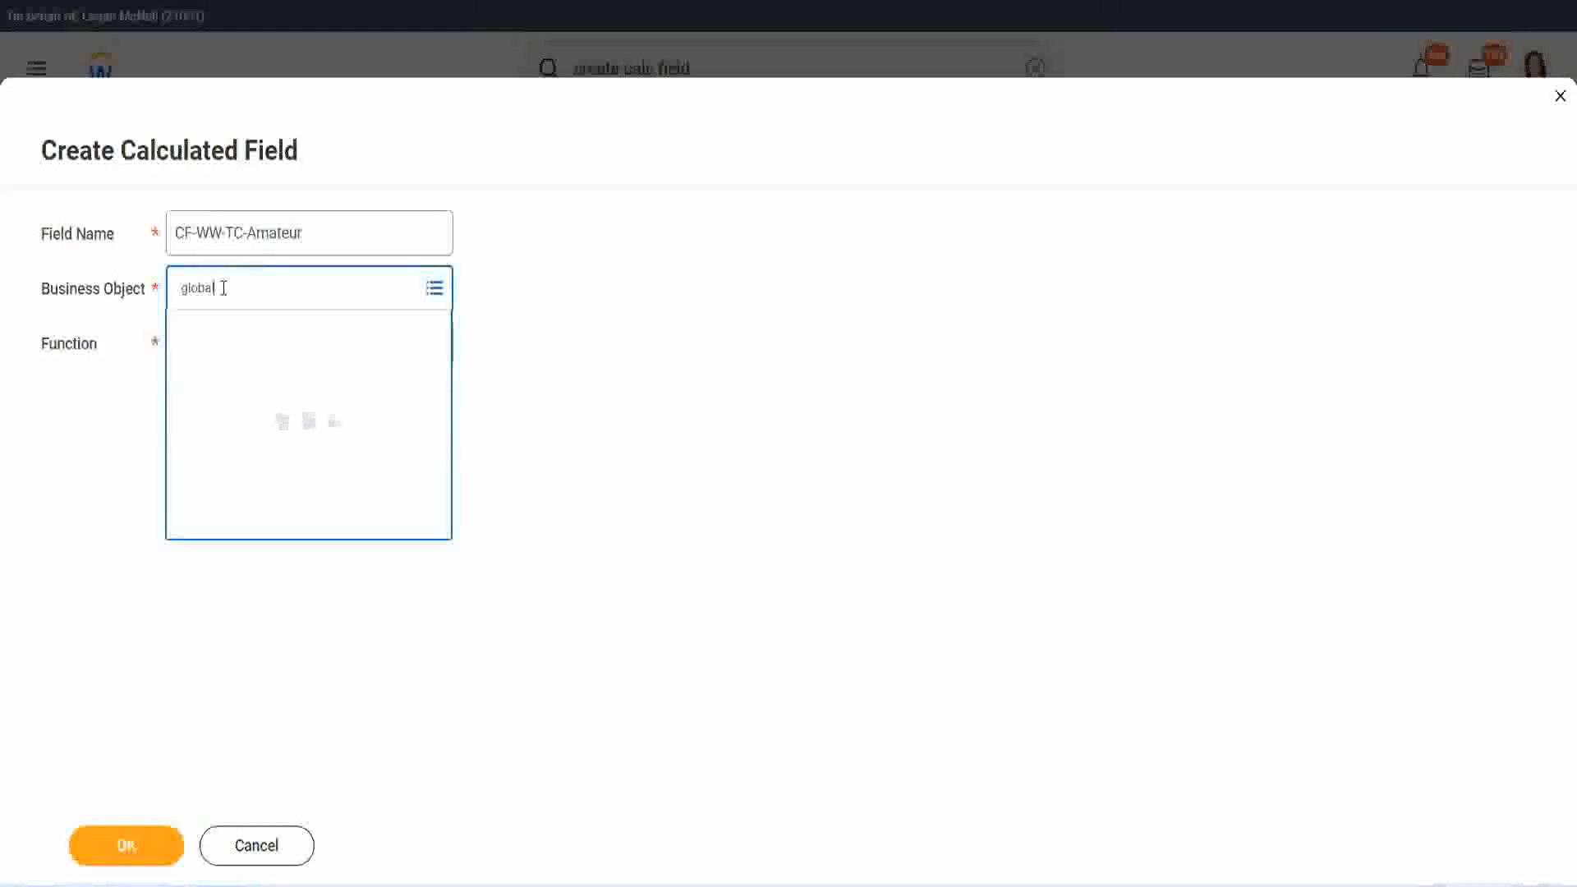
pyautogui.click(249, 390)
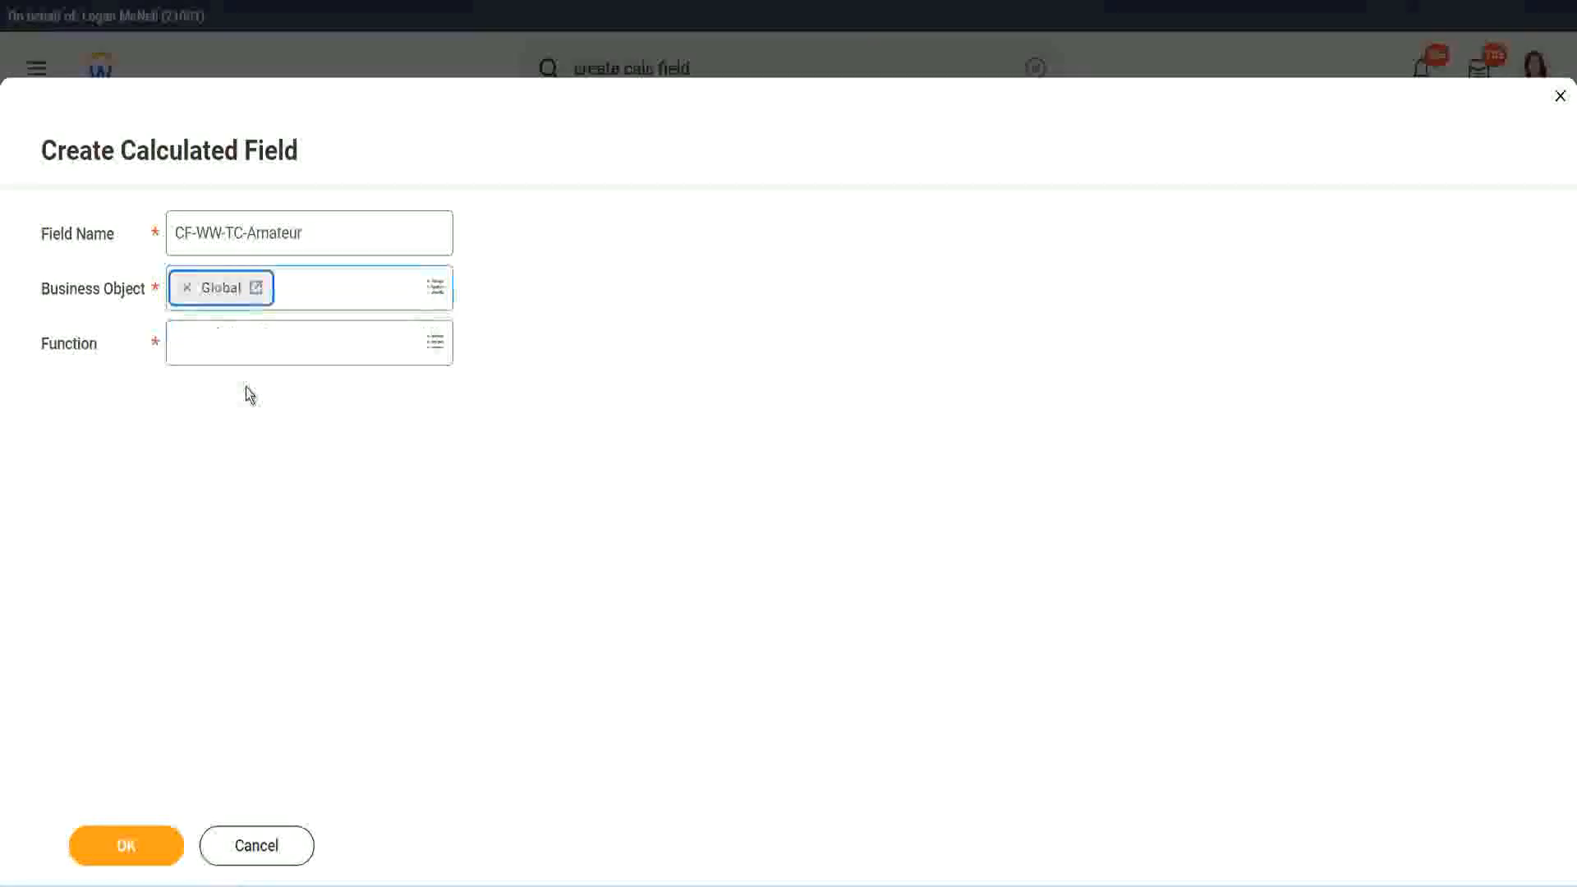
pyautogui.moveTo(311, 232); pyautogui.dragTo(290, 233)
pyautogui.moveTo(54, 154); pyautogui.dragTo(52, 154)
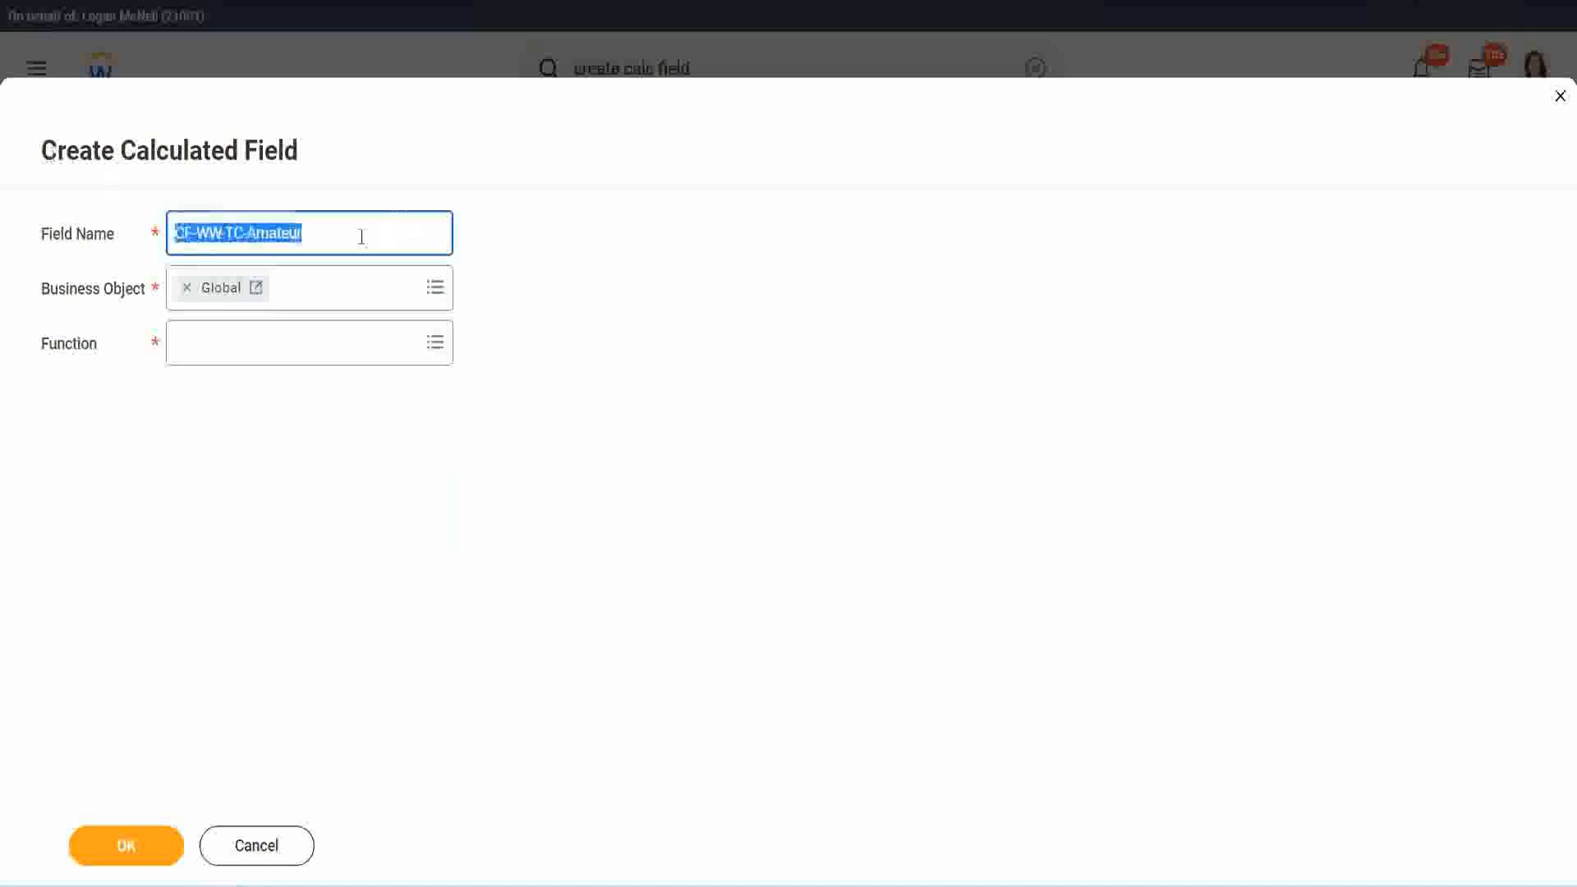
pyautogui.click(344, 237)
pyautogui.doubleClick(271, 233)
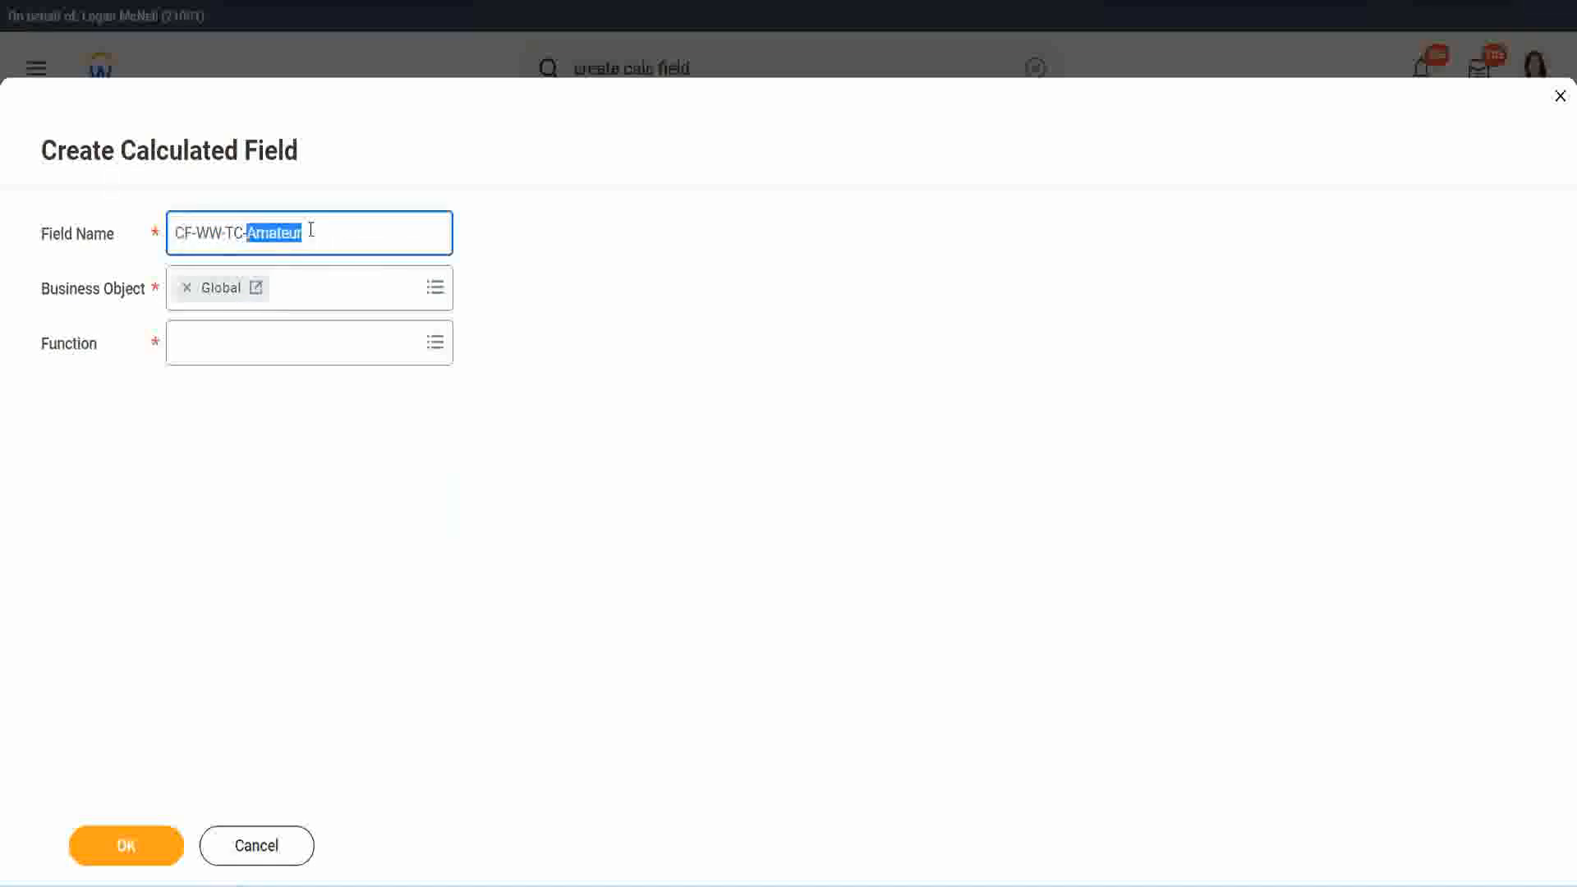
pyautogui.click(327, 229)
pyautogui.doubleClick(295, 236)
# Choose Text Constant as the new field's function and continue to its calculation settings
pyautogui.click(217, 343)
pyautogui.write('text cons')
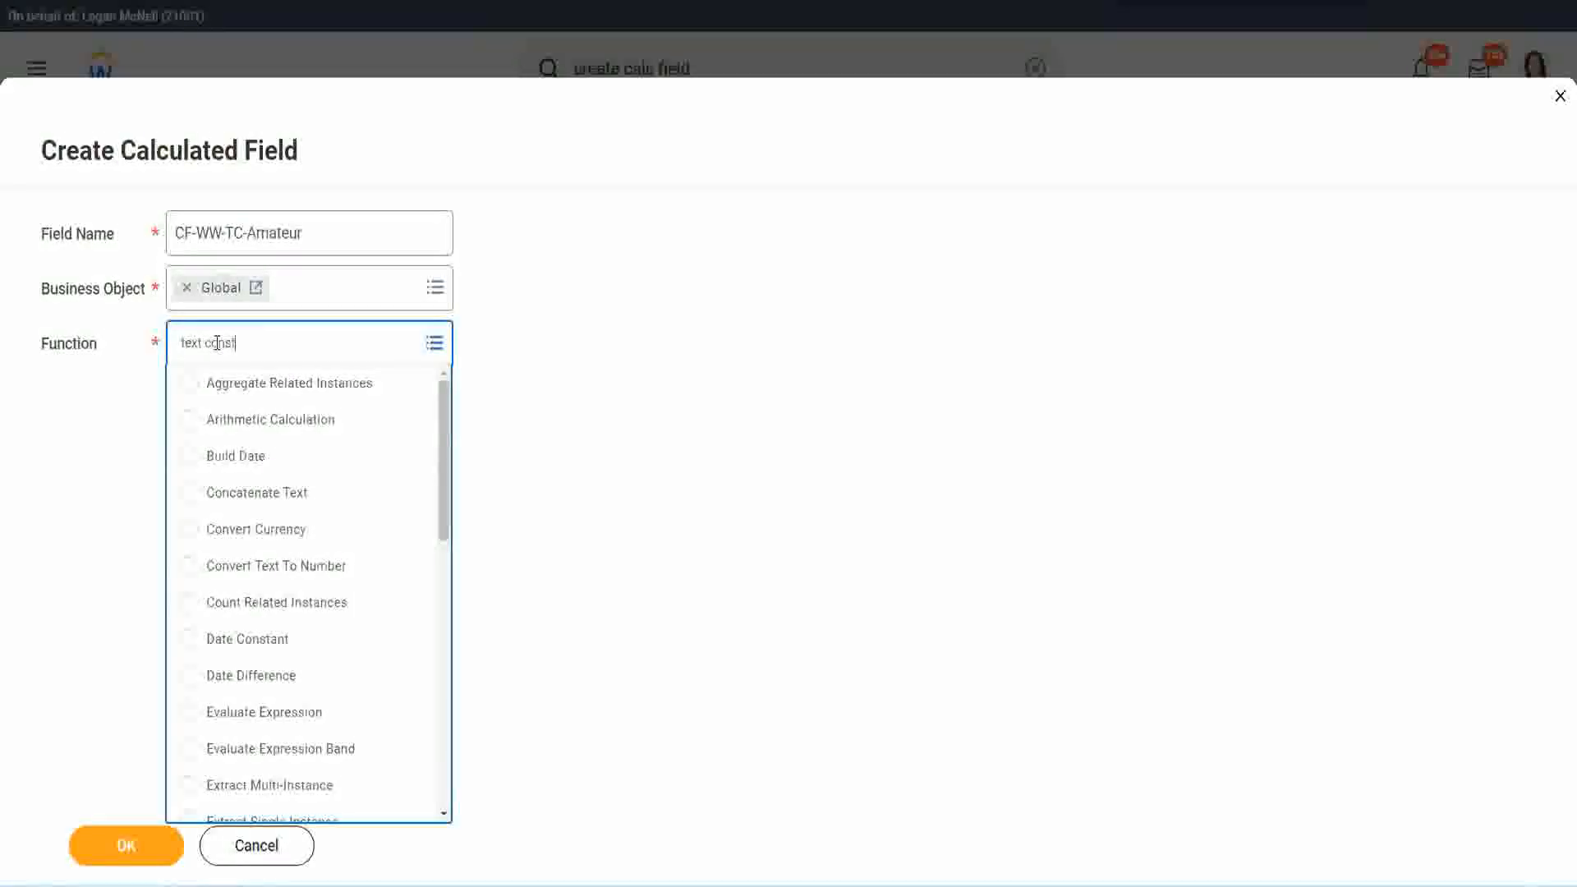
pyautogui.write('t')
pyautogui.press('Return')
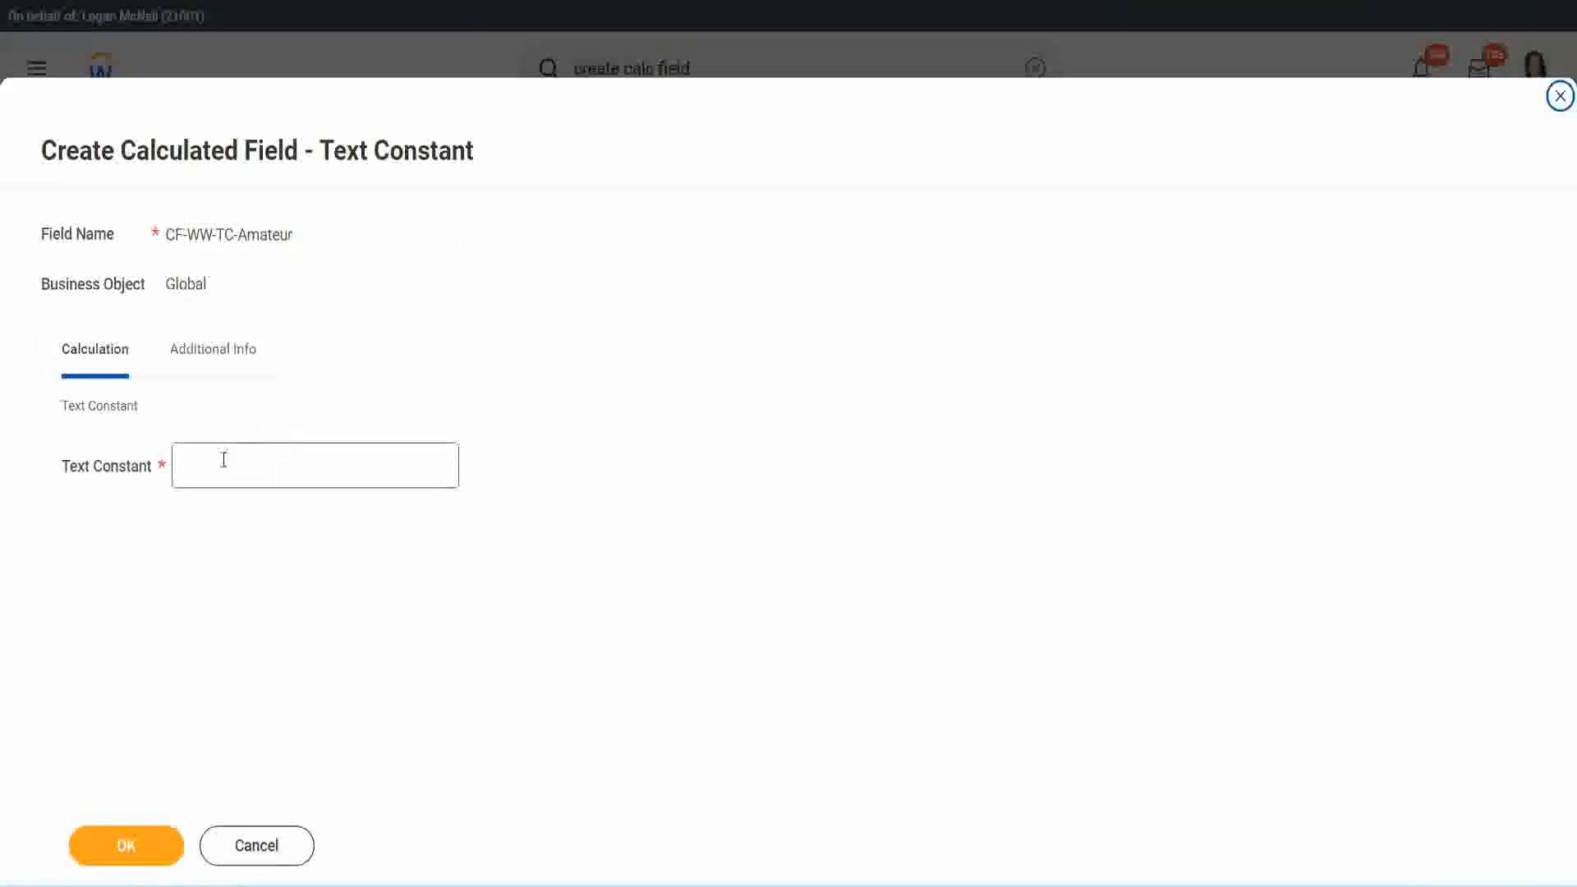
# Set the text constant to "Amateur" and save the field as the first row's return value
pyautogui.click(255, 463)
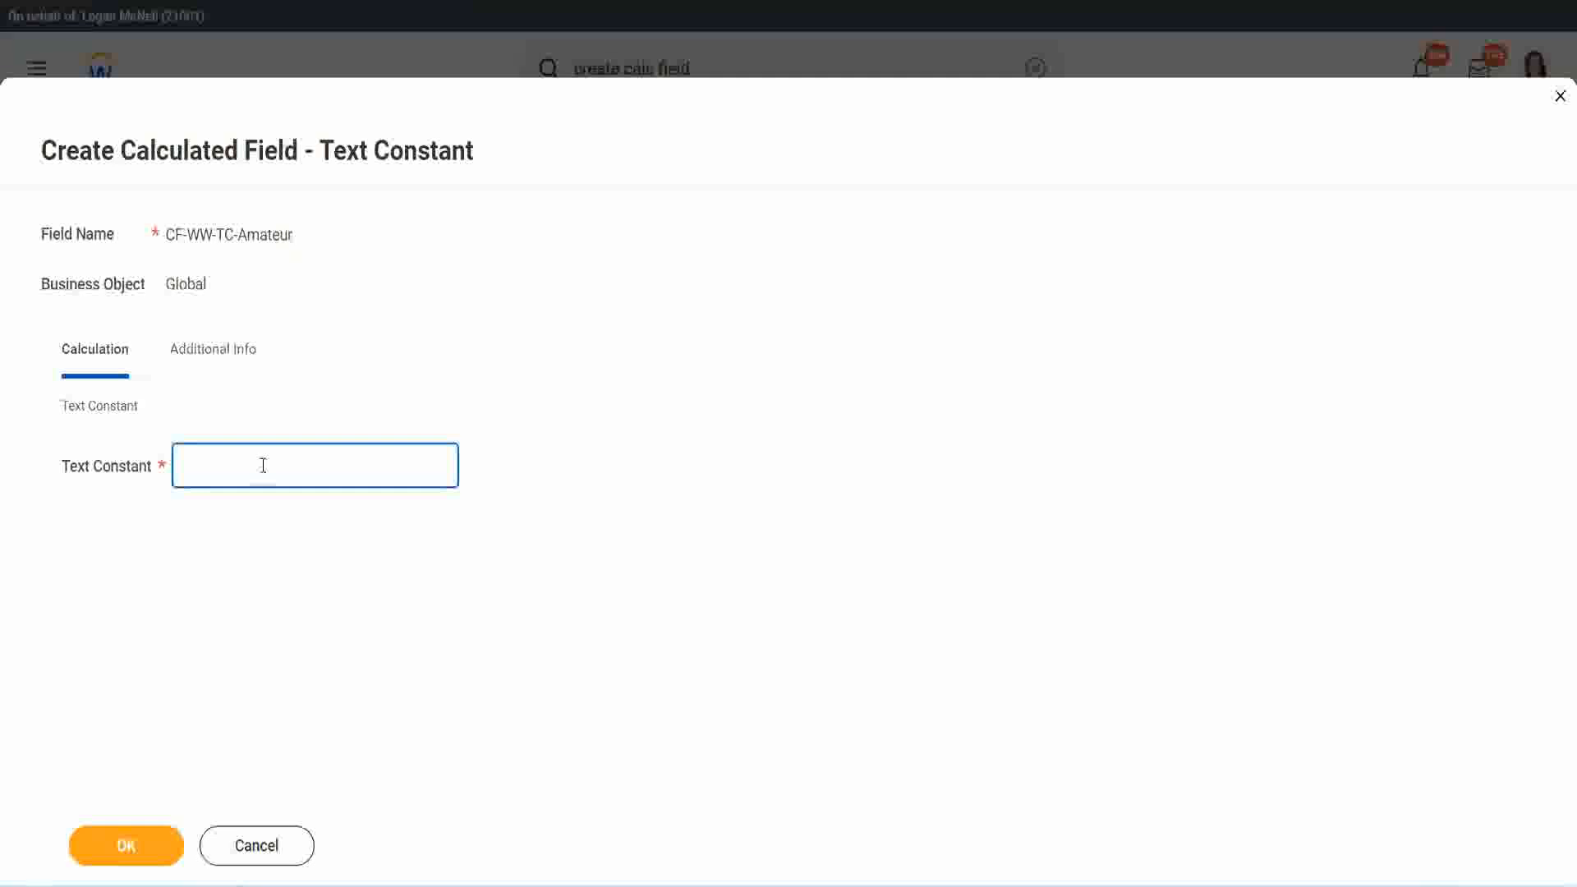
pyautogui.write('Amateur')
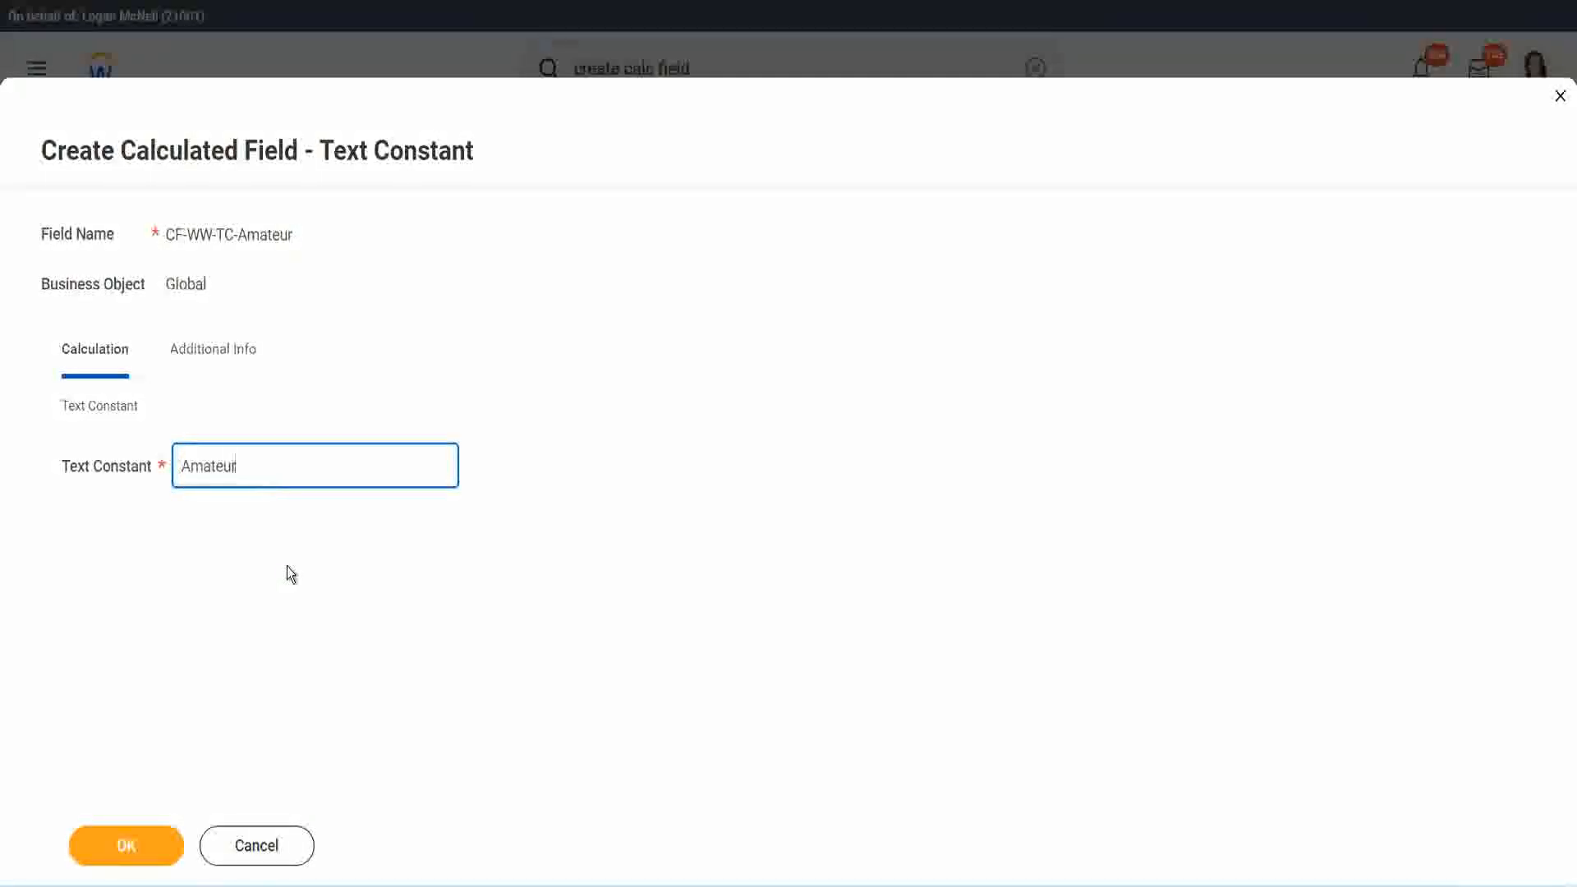
pyautogui.click(123, 846)
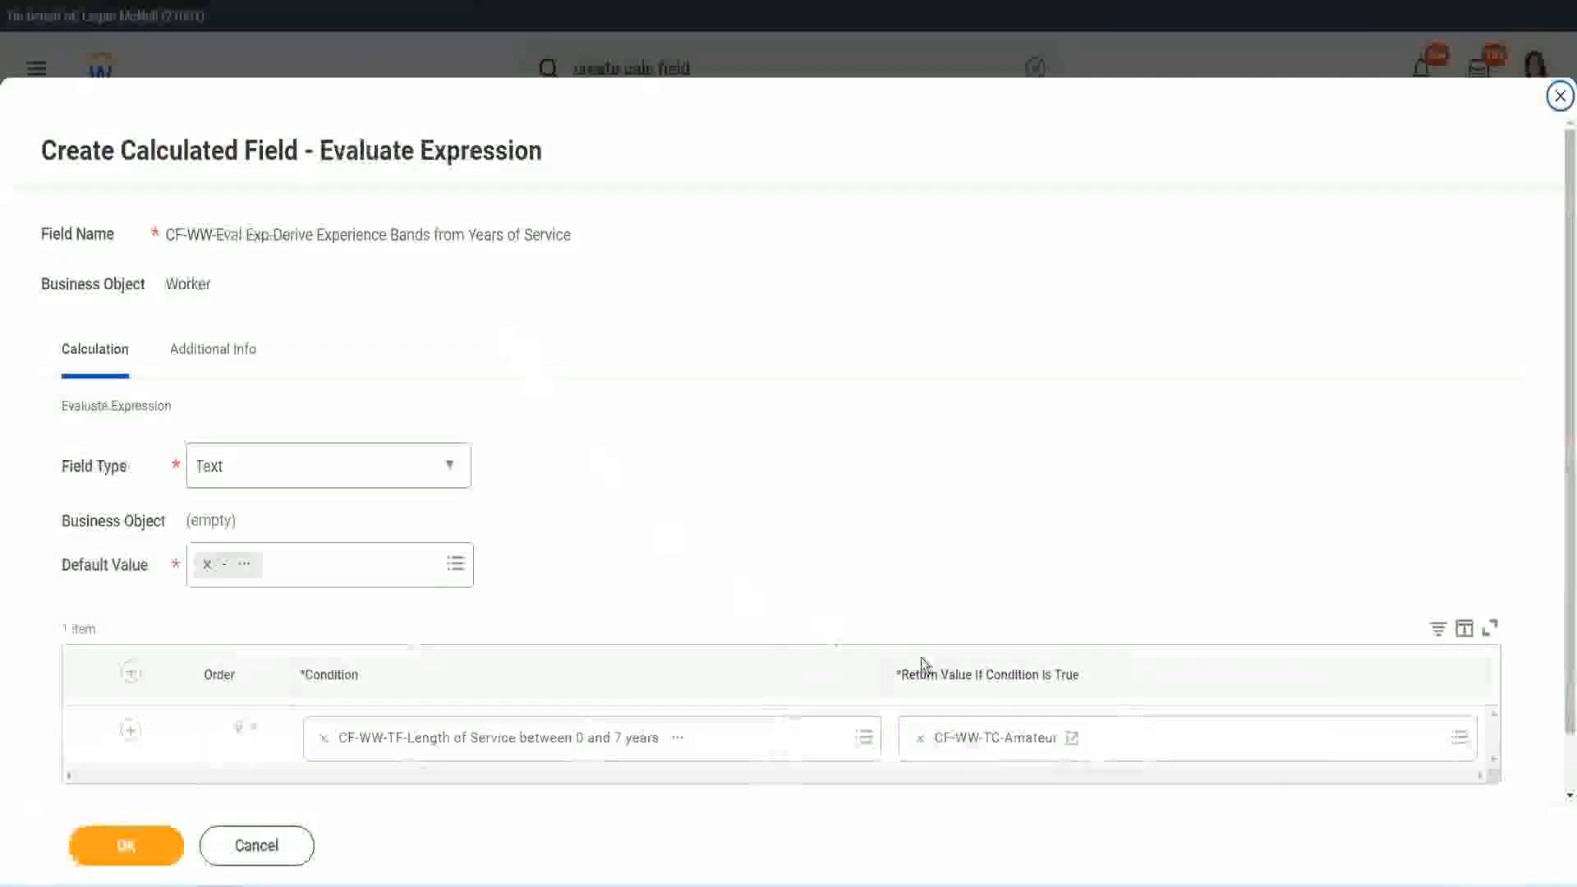
pyautogui.rightClick(978, 744)
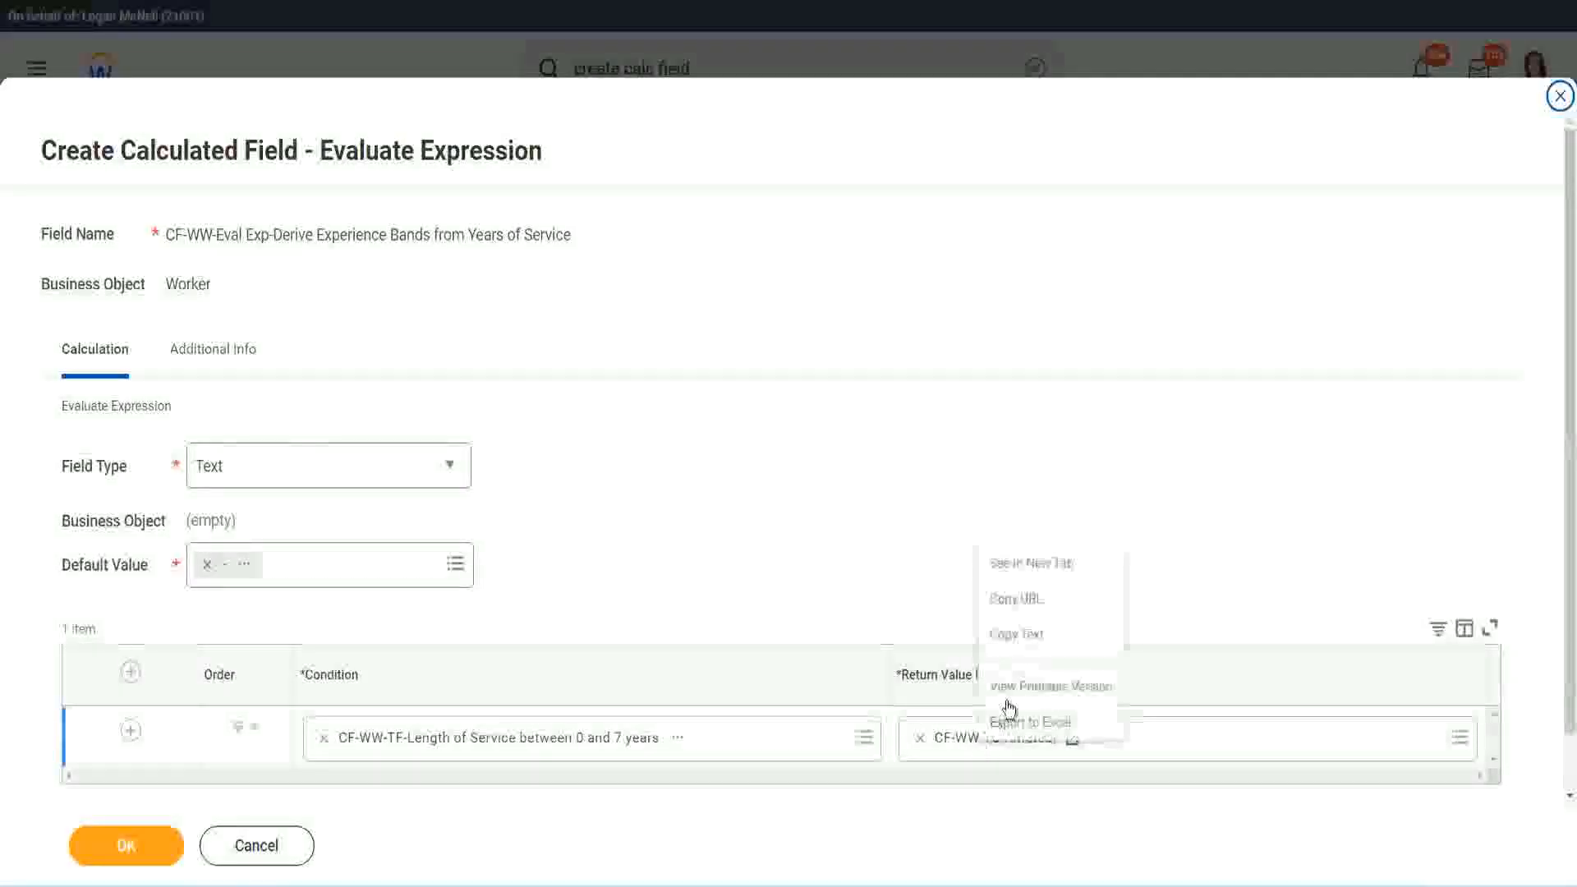
pyautogui.click(909, 675)
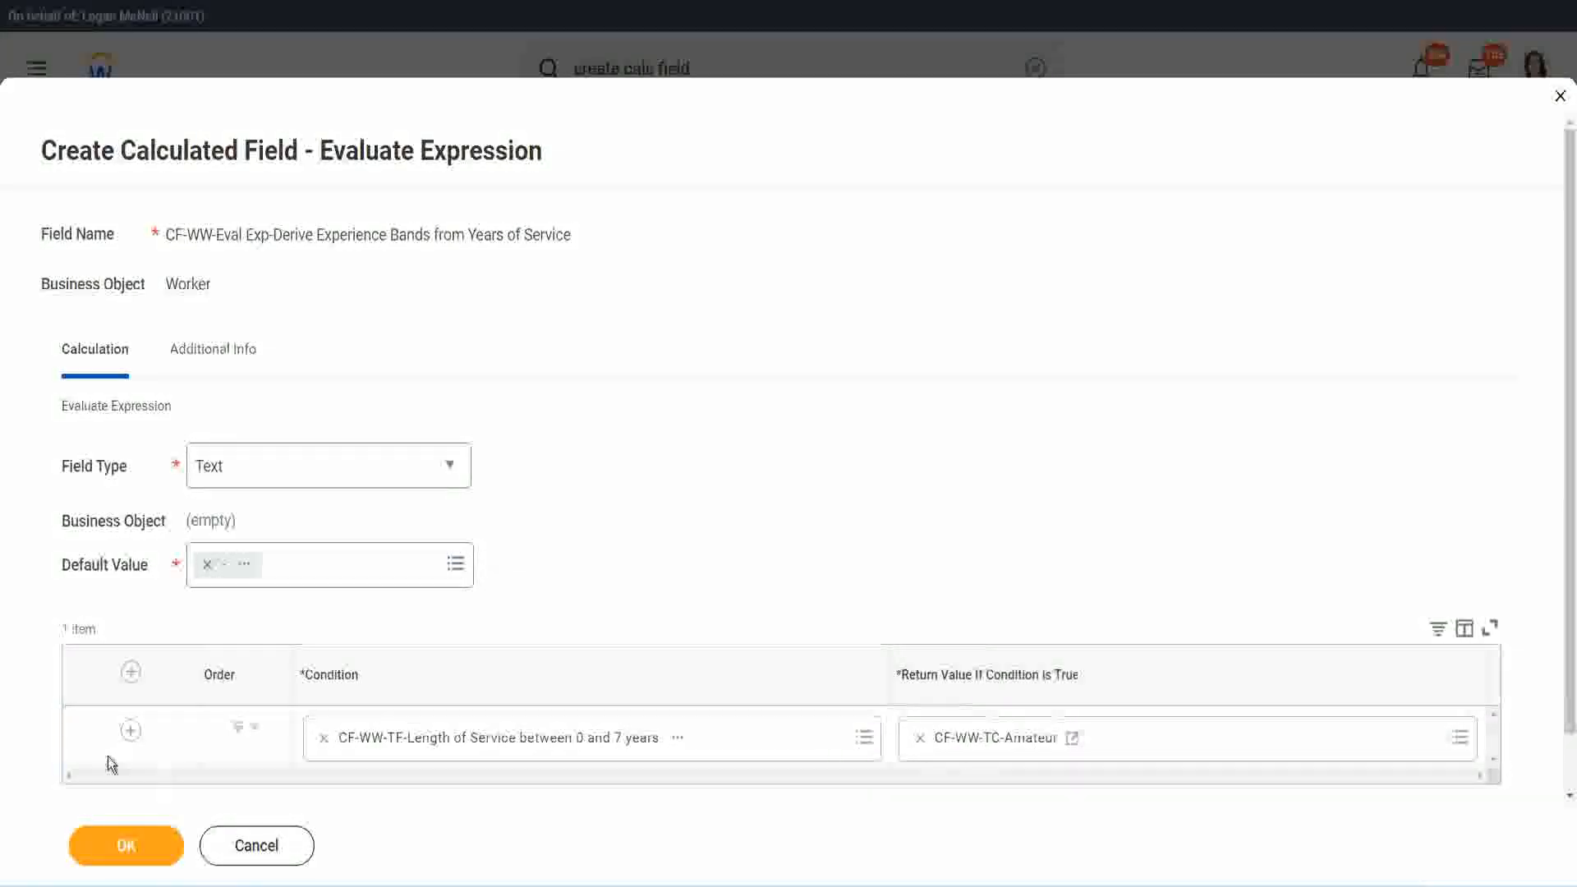
# Add three more condition rows and set the second row's condition to "CF-WW-TF-Length of Service between 8 and 15 years"
pyautogui.click(130, 736)
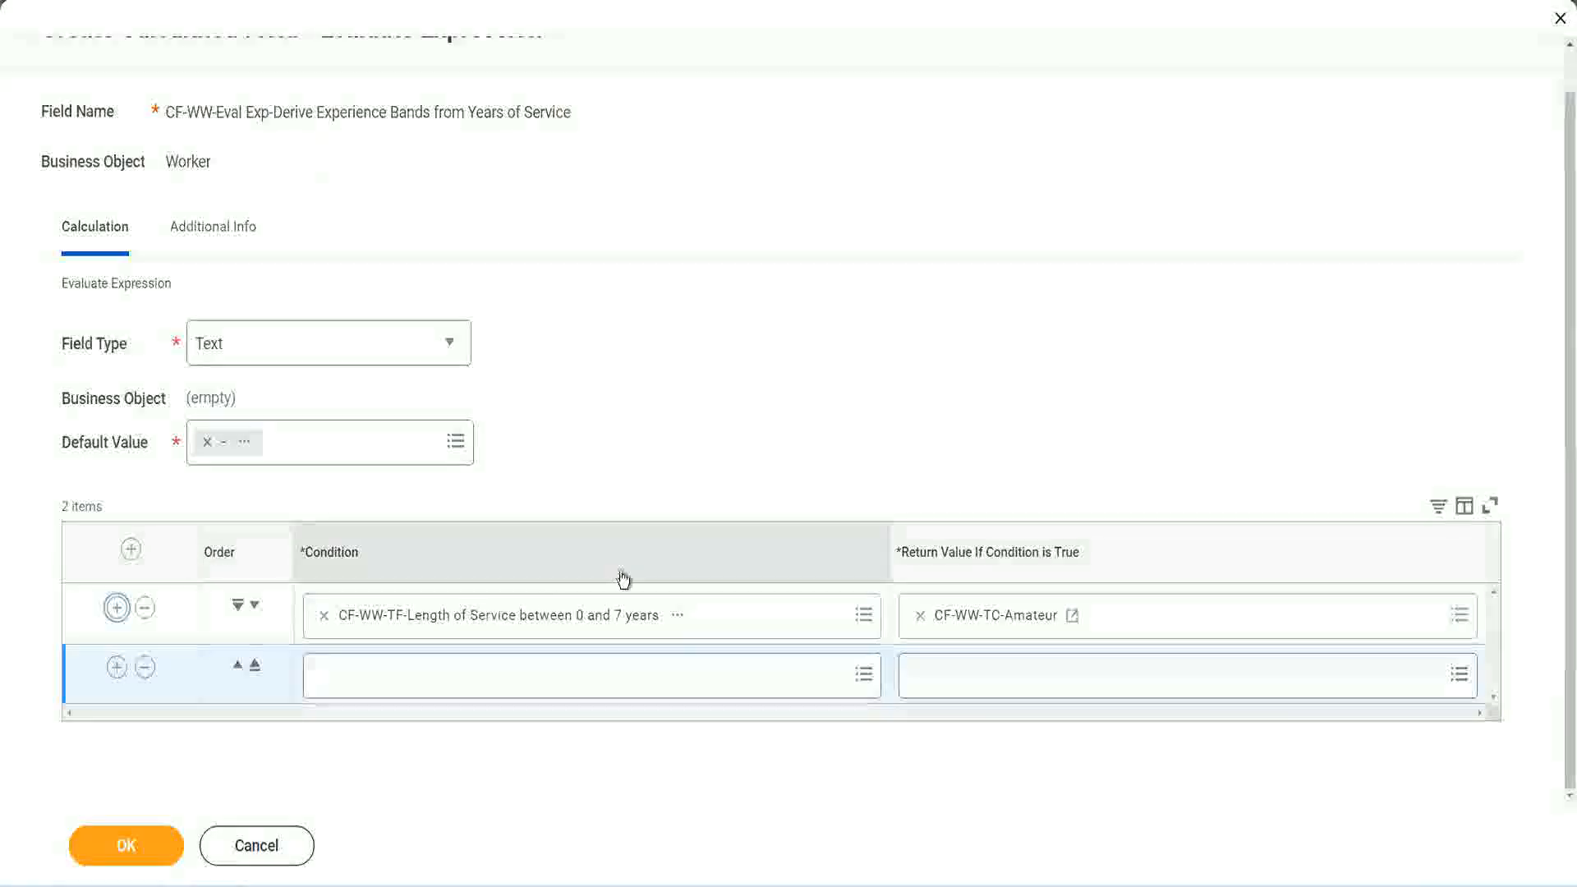
pyautogui.click(117, 669)
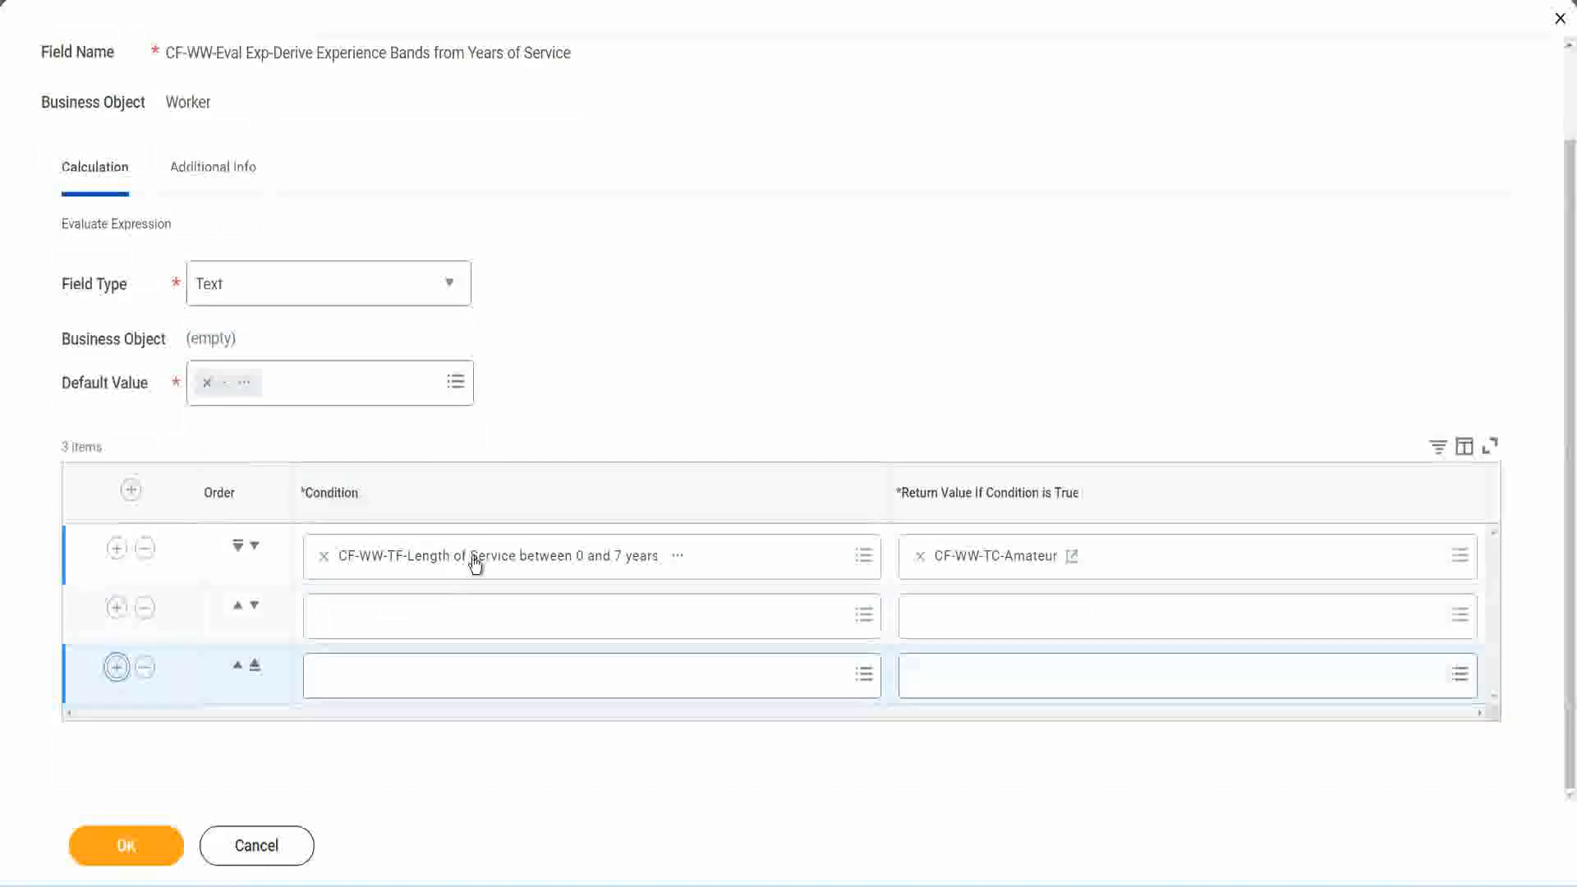
pyautogui.click(388, 622)
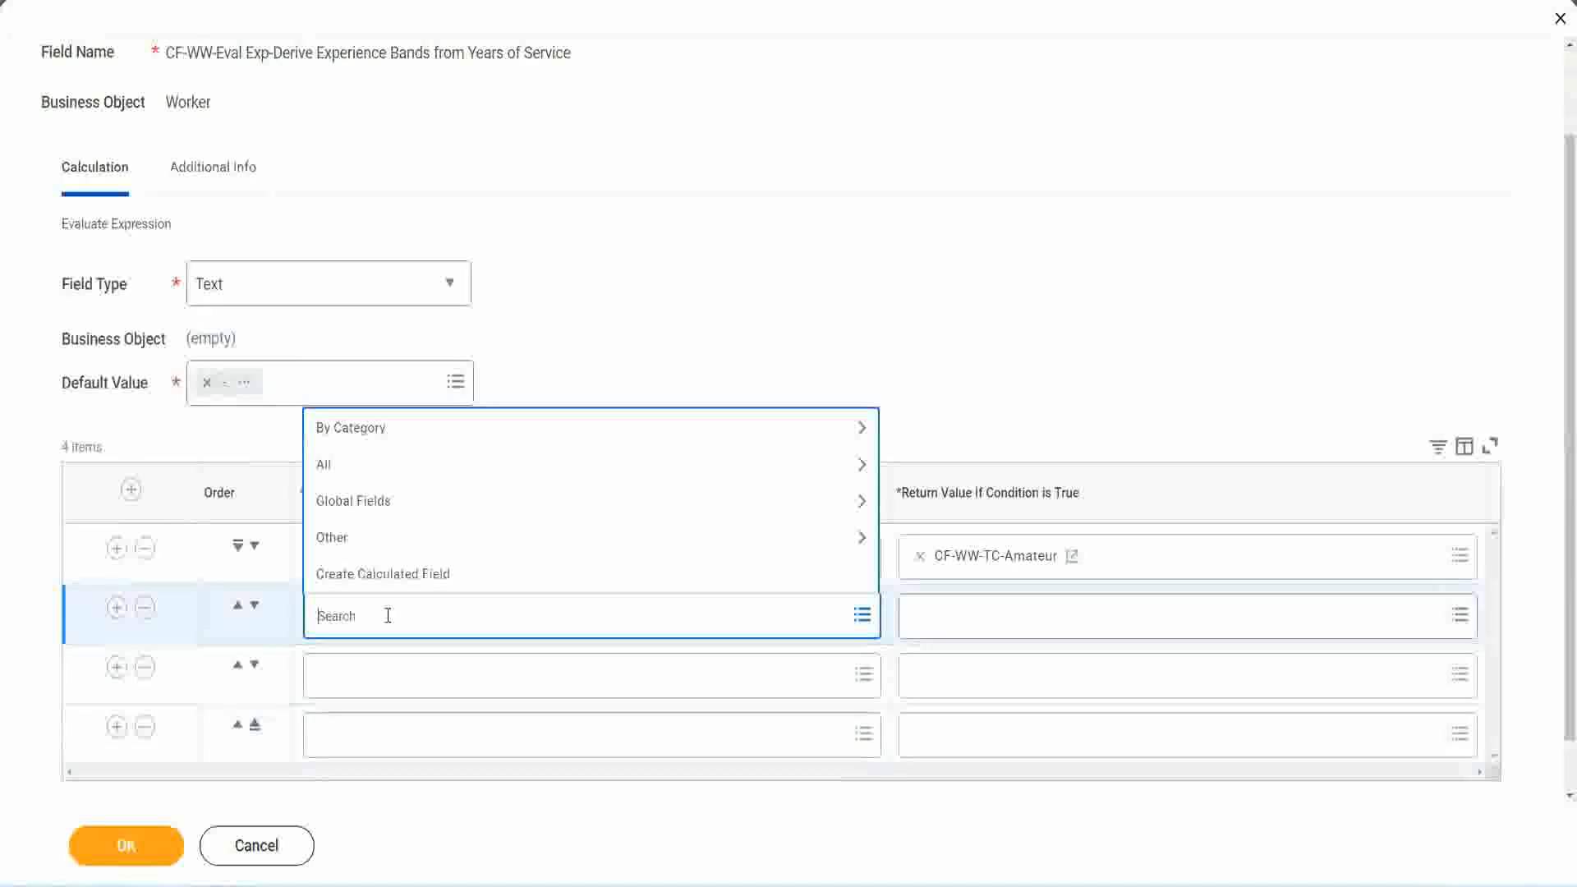
pyautogui.write('cf-ww')
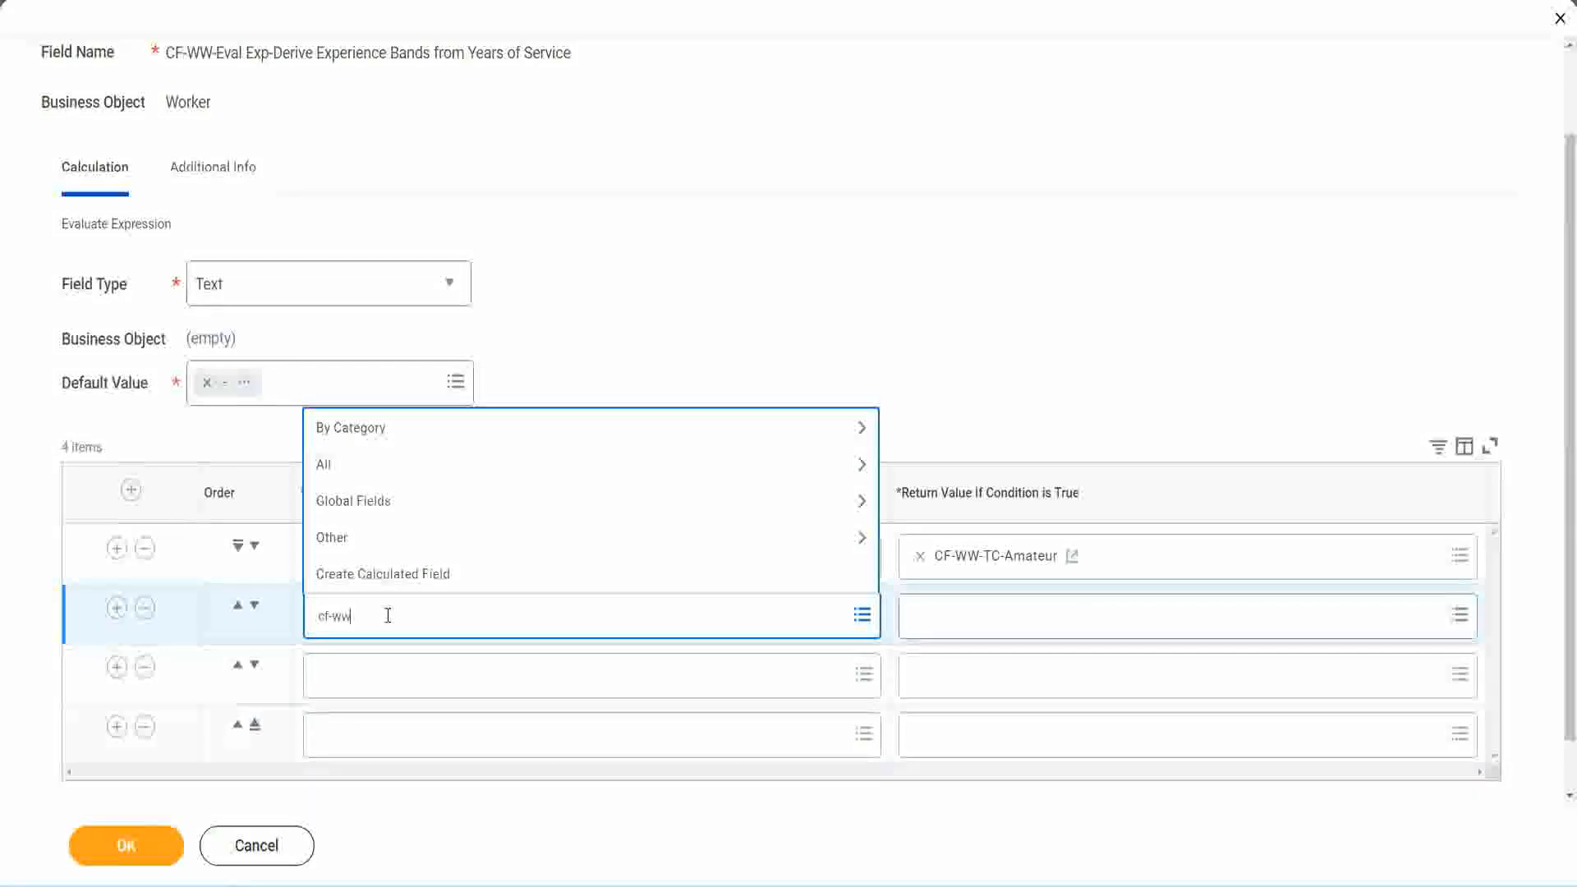
pyautogui.write('-tf')
pyautogui.press('Return')
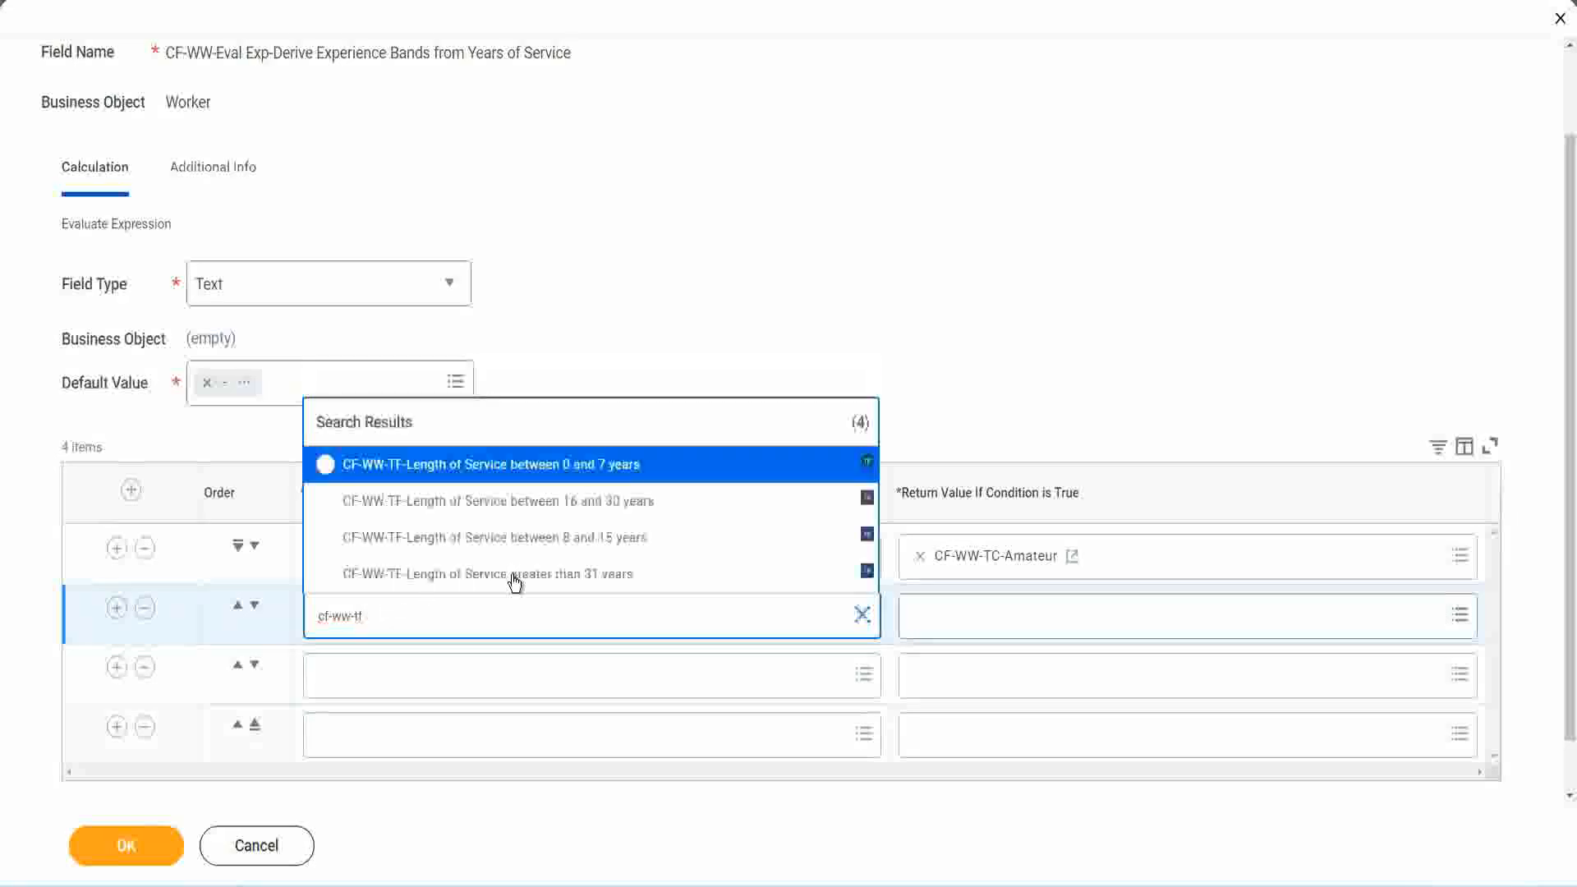
pyautogui.click(608, 540)
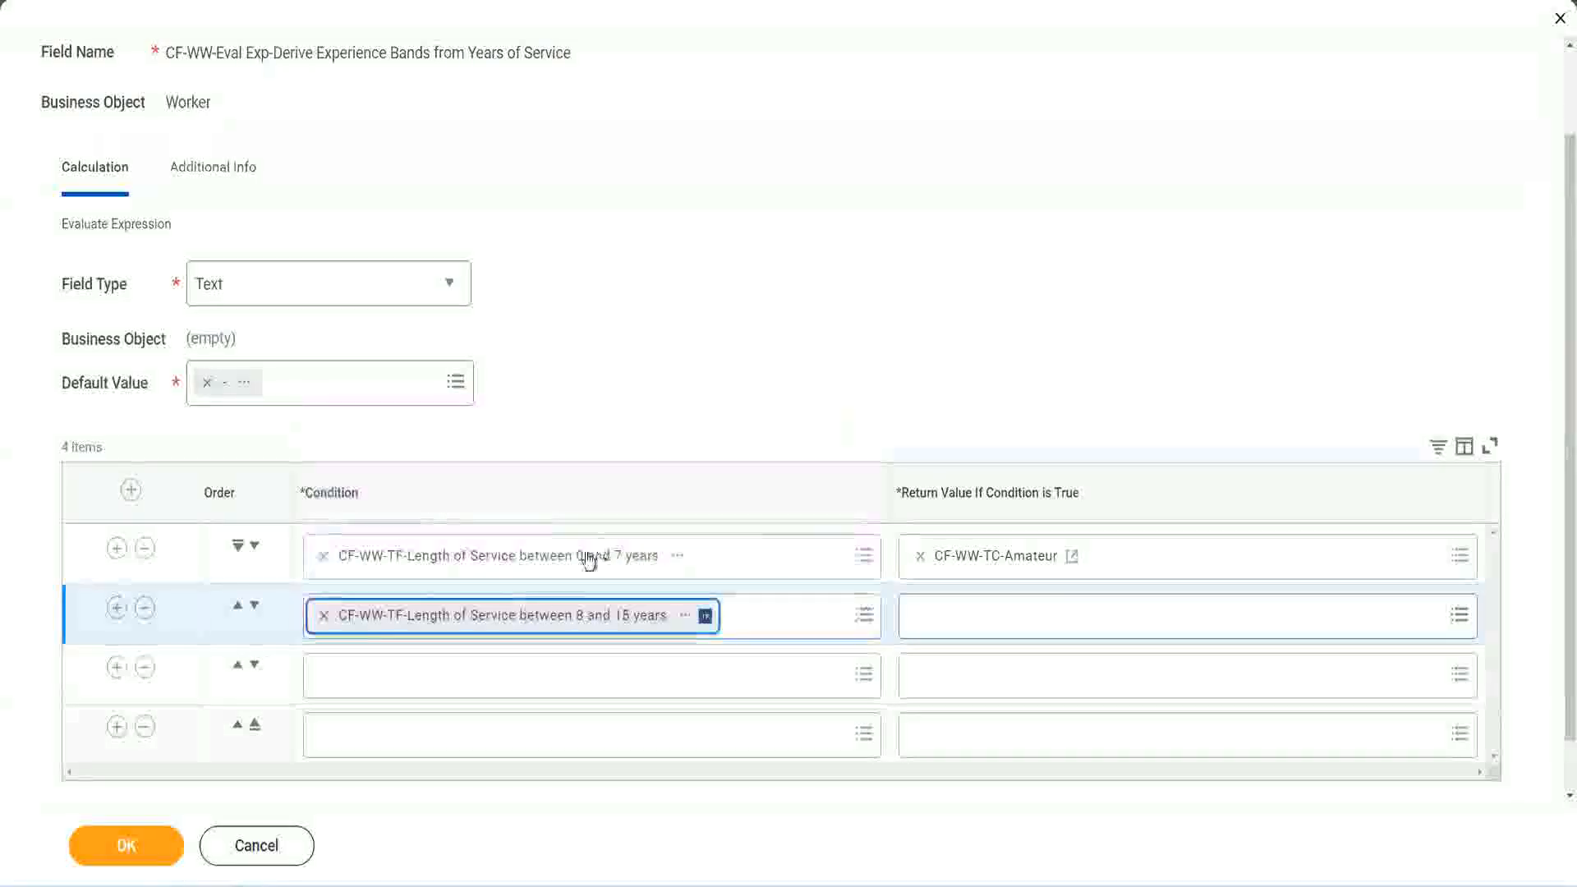
# Set the third row's condition to "CF-WW-TF-Length of Service between 16 and 30 years"
pyautogui.click(398, 675)
pyautogui.write('cf')
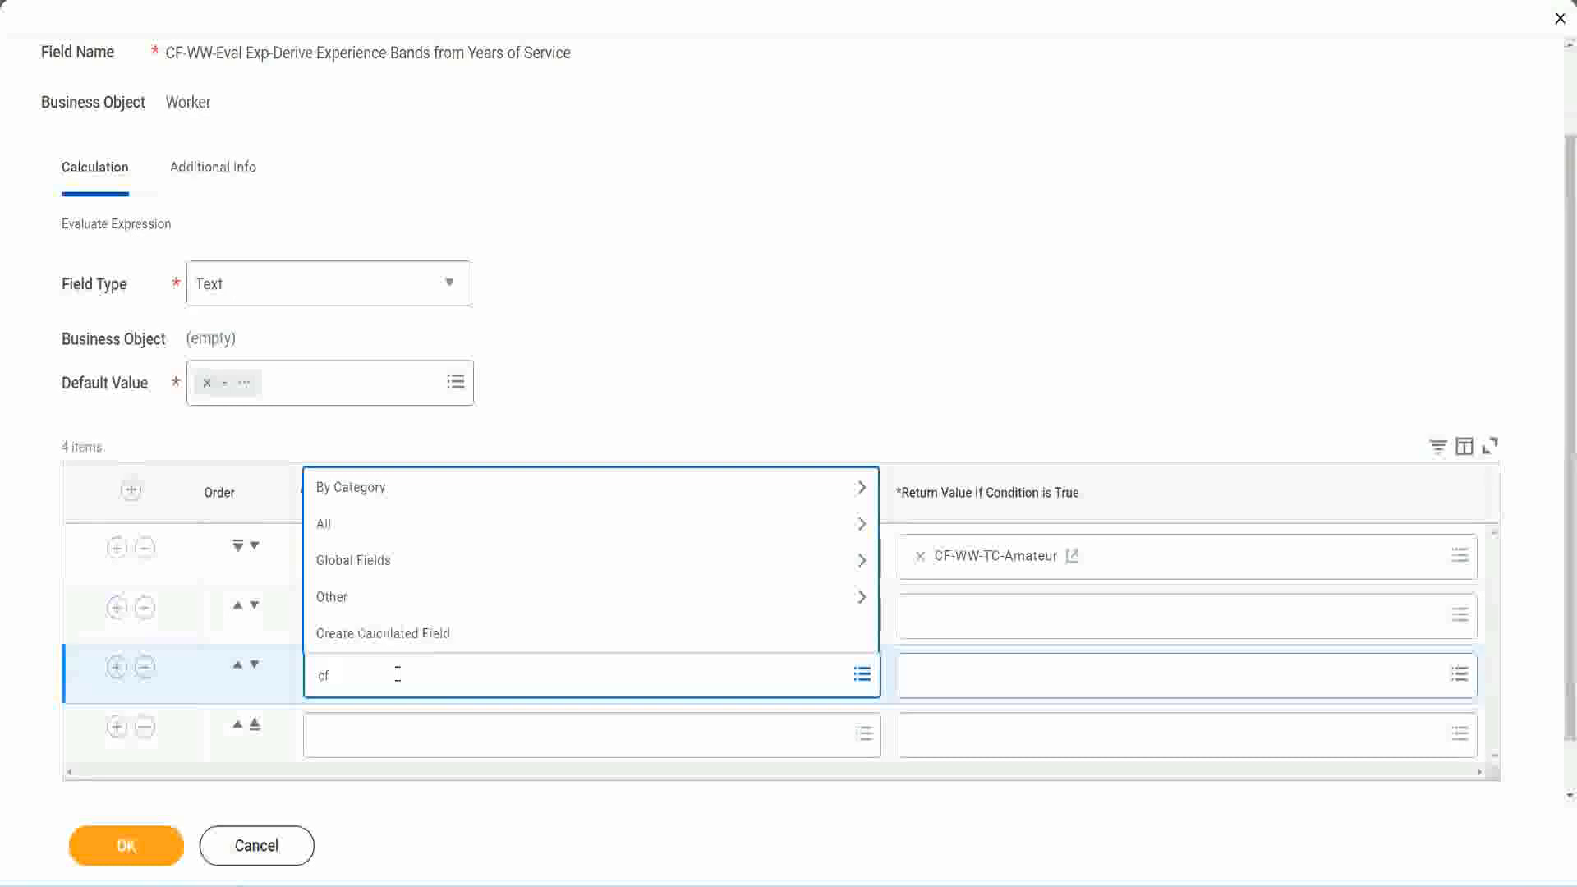
pyautogui.write('-ww-tf')
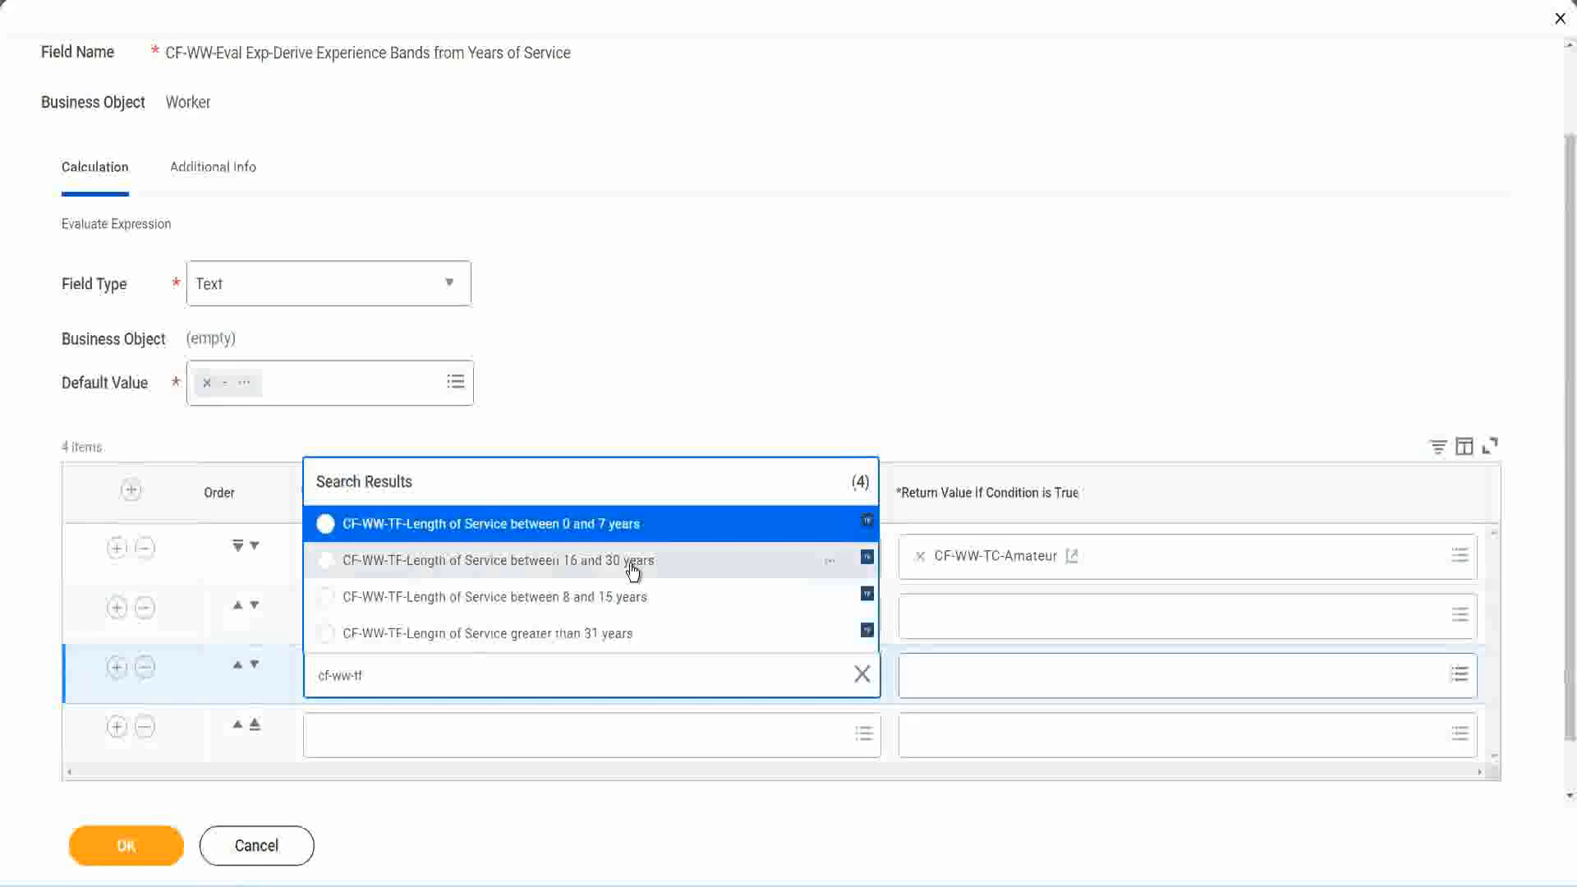
pyautogui.click(632, 569)
# Set the fourth row's condition to "CF-WW-TF-Length of Service greater than 31 years"
pyautogui.click(373, 737)
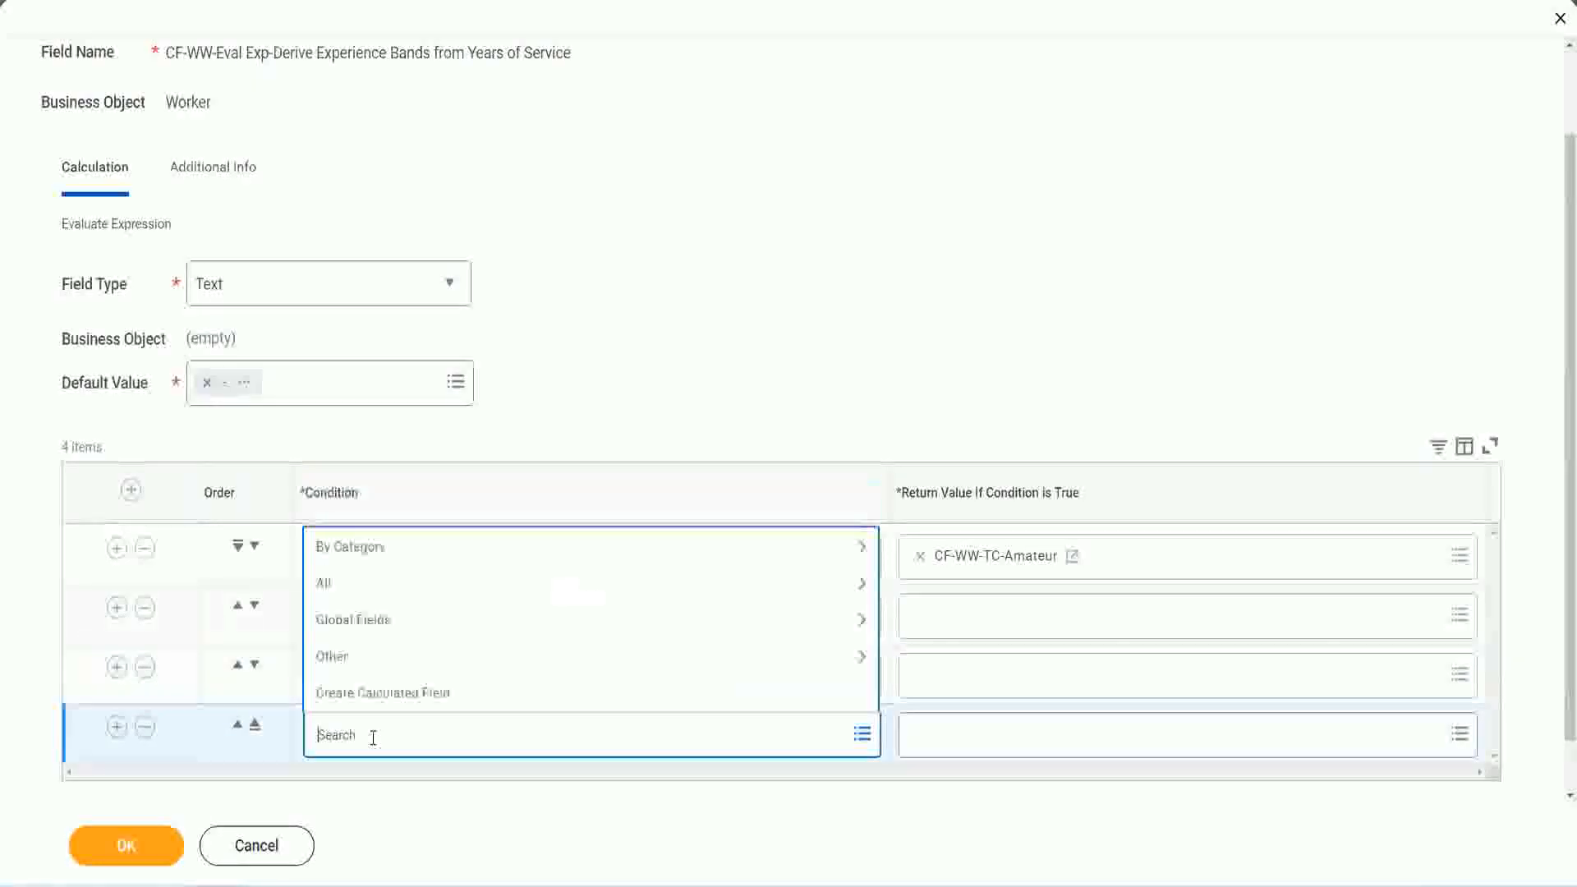
pyautogui.write('cf-ww')
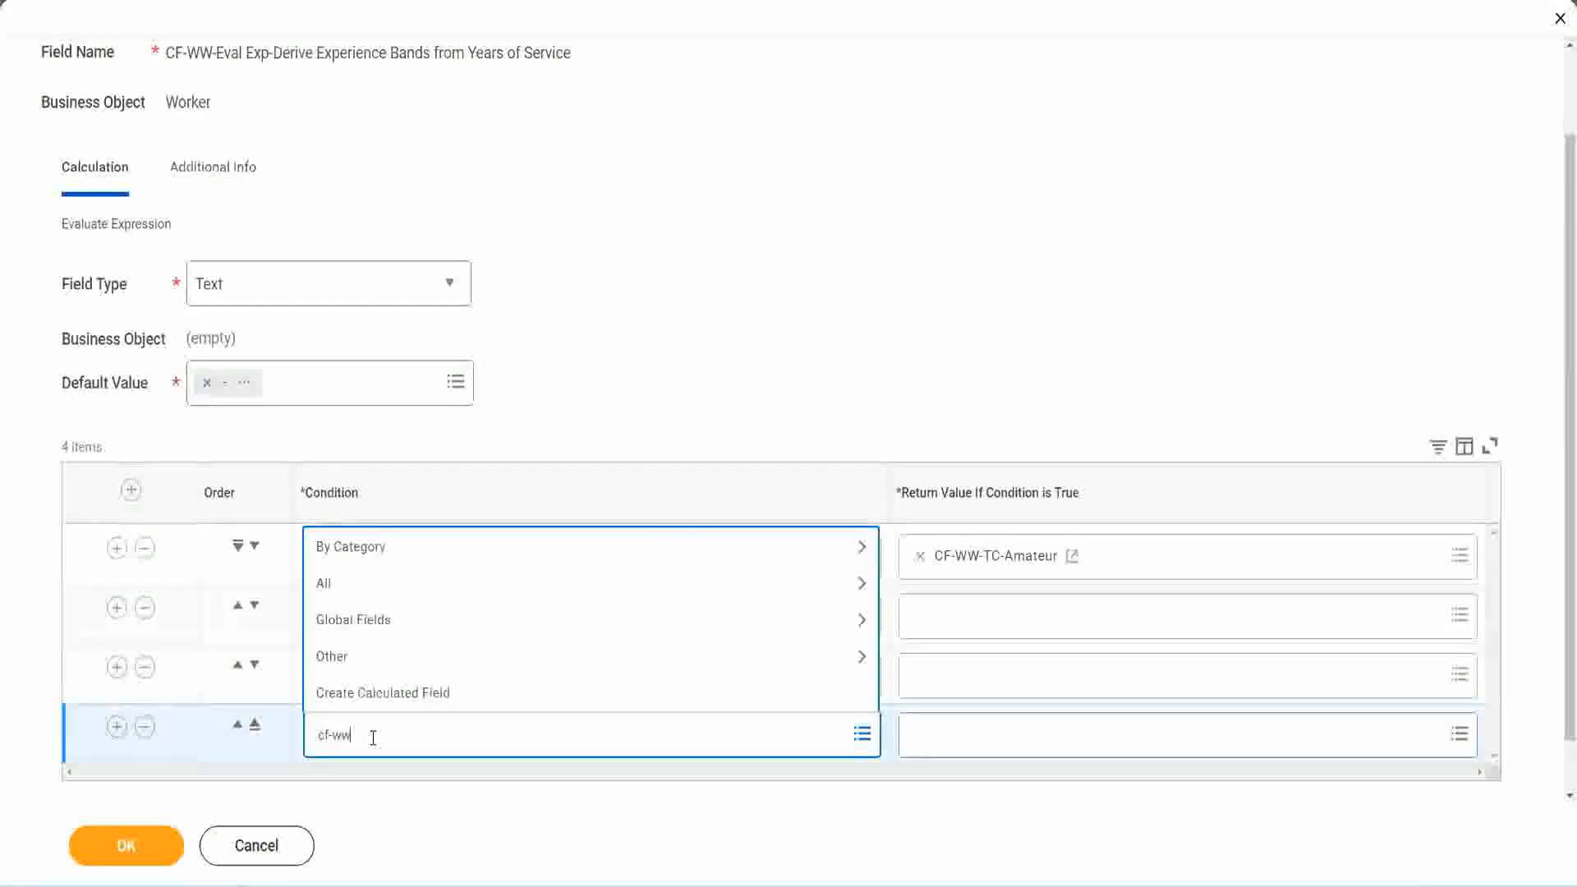
pyautogui.write(' tf 31')
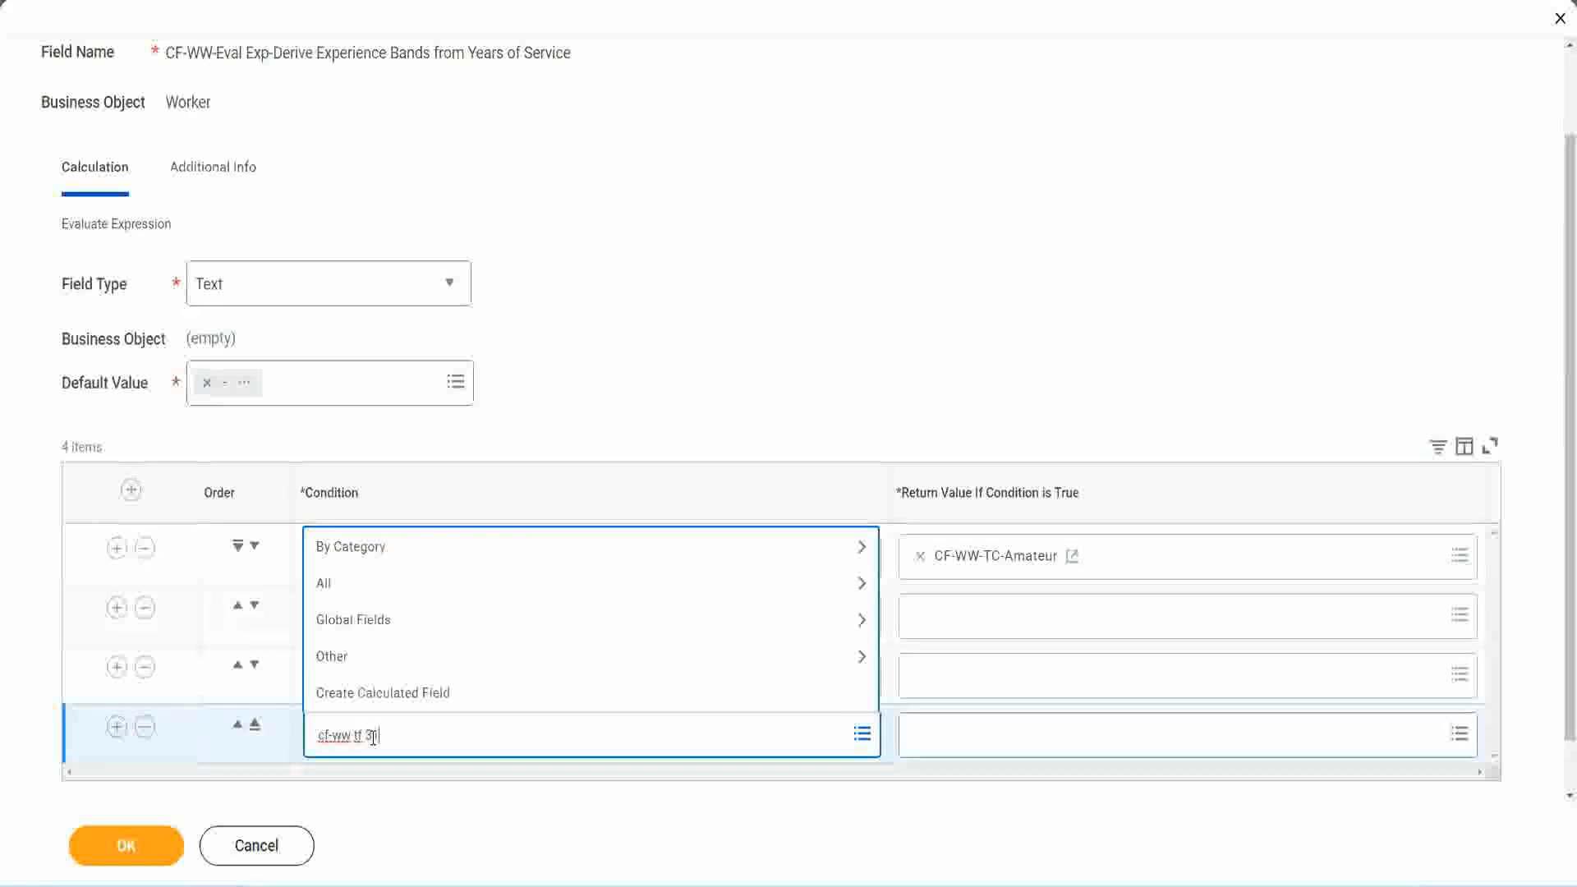
pyautogui.press('Return')
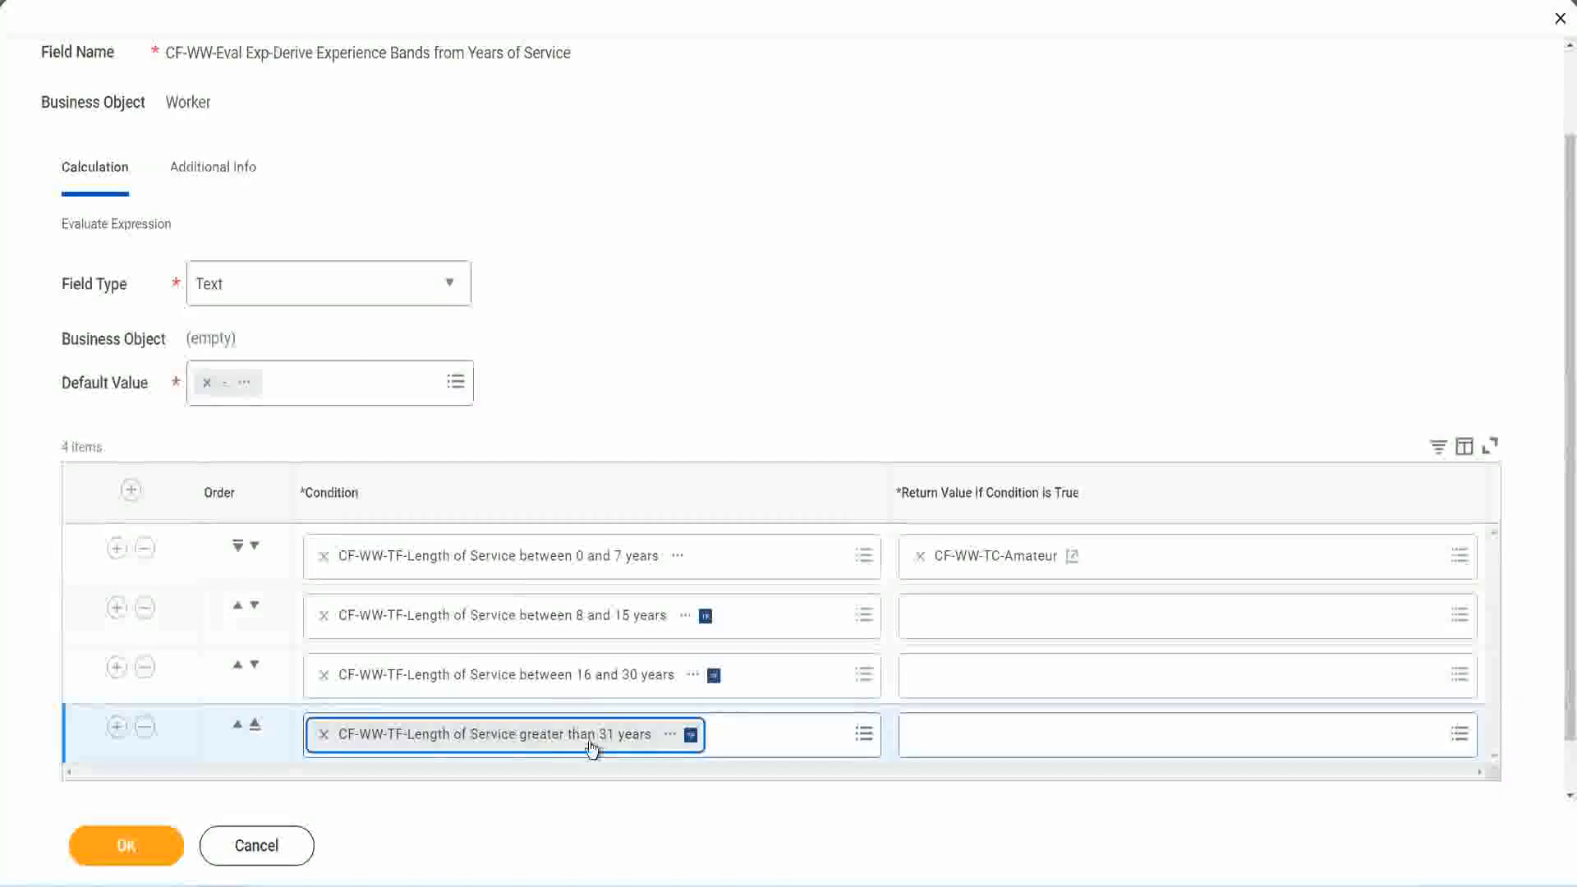
pyautogui.click(709, 340)
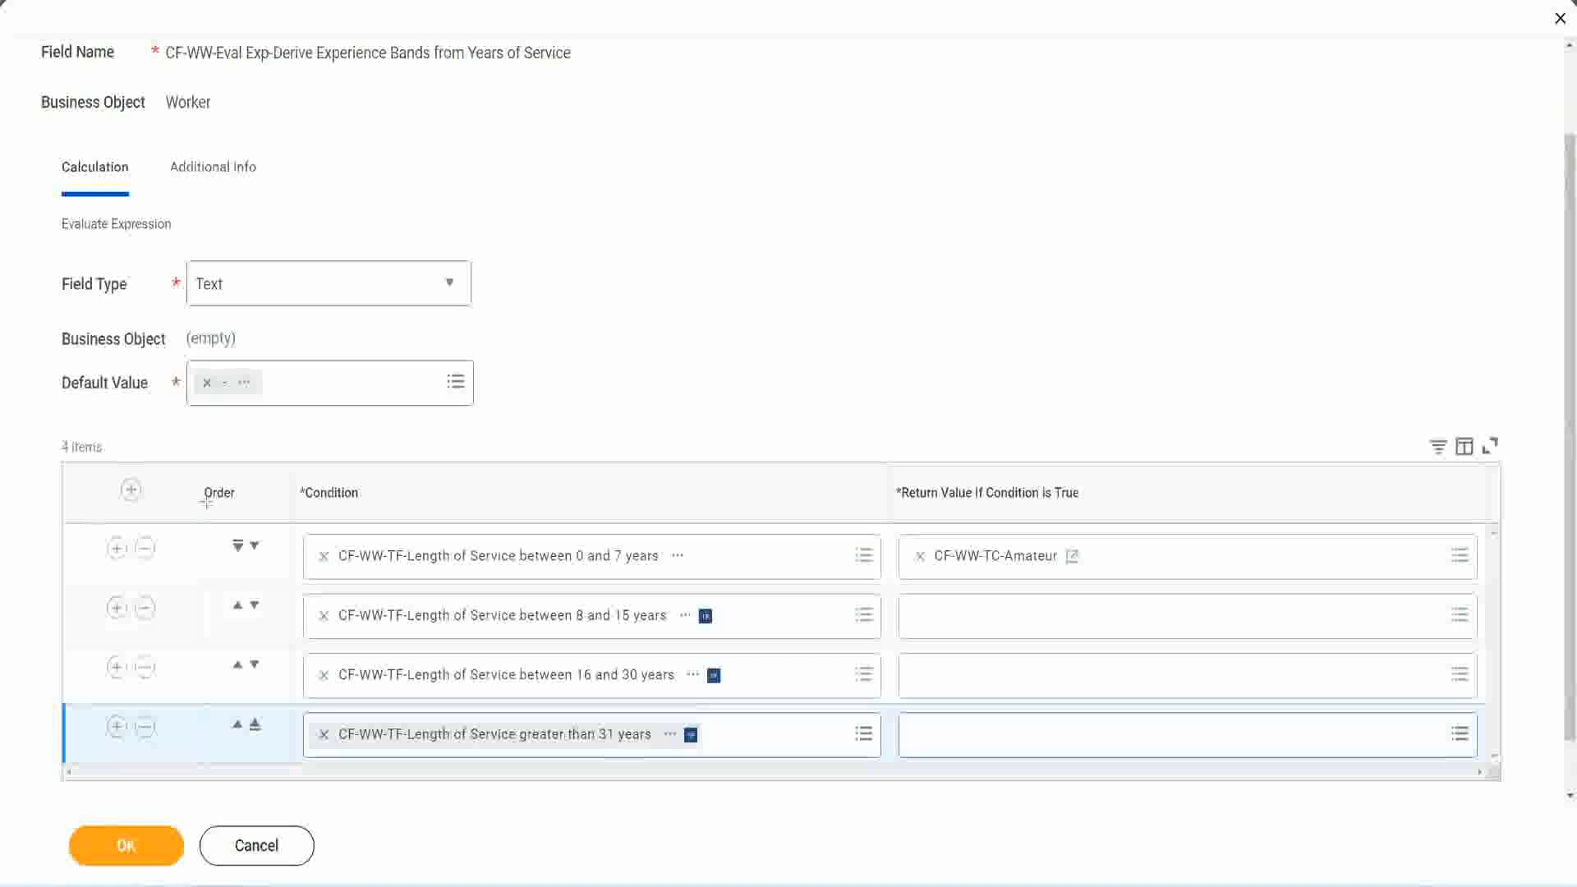
pyautogui.moveTo(176, 481); pyautogui.dragTo(175, 649)
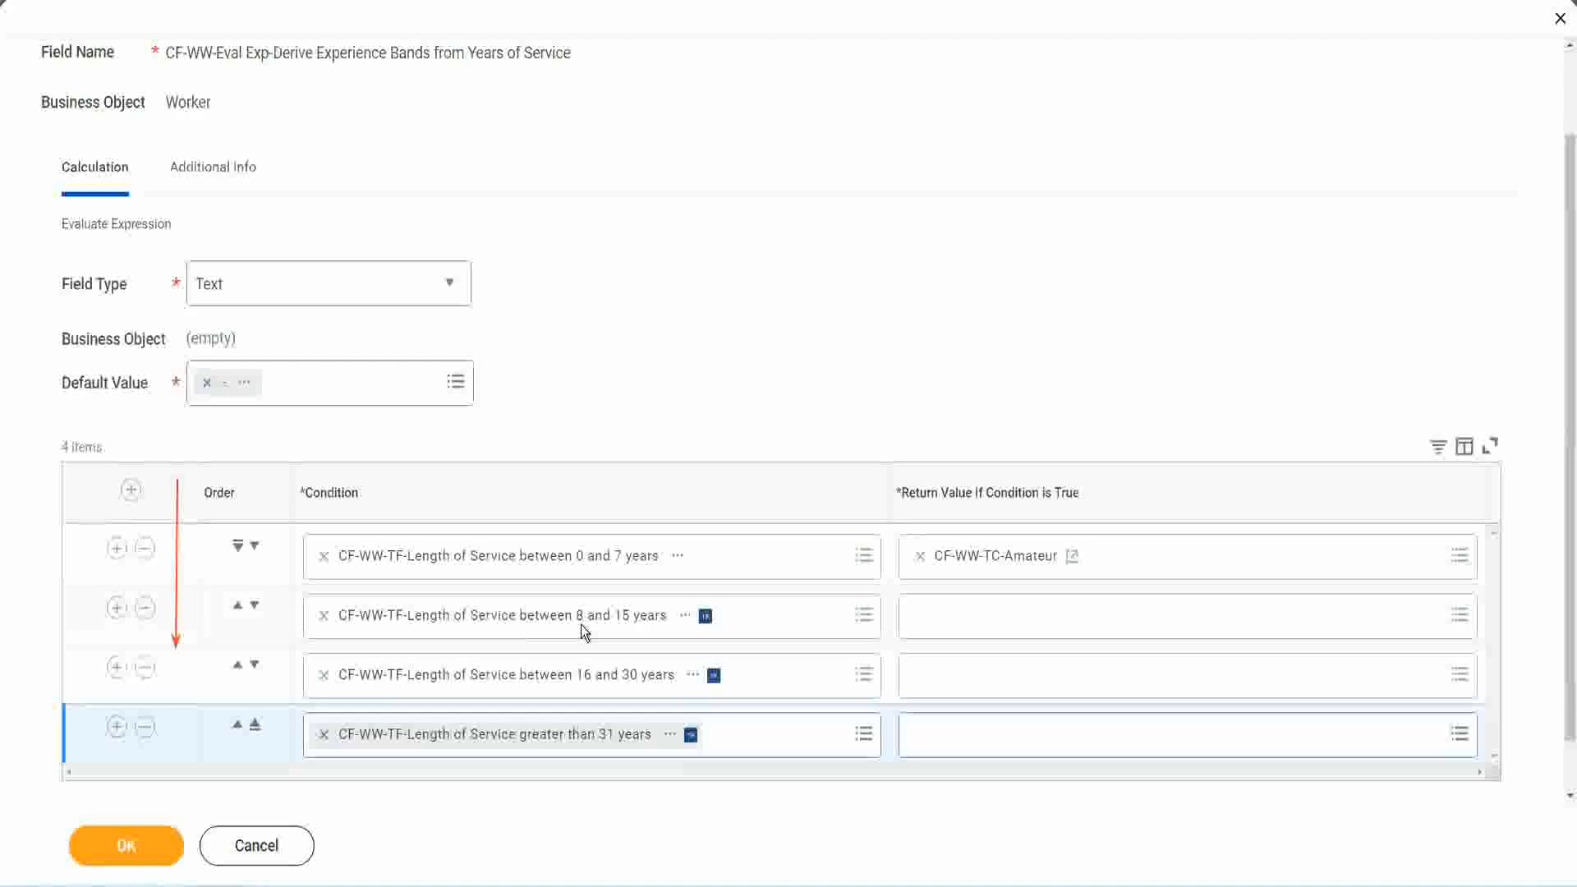
# Move the 8 to 15 years condition row up to first place and back down to second
pyautogui.click(238, 610)
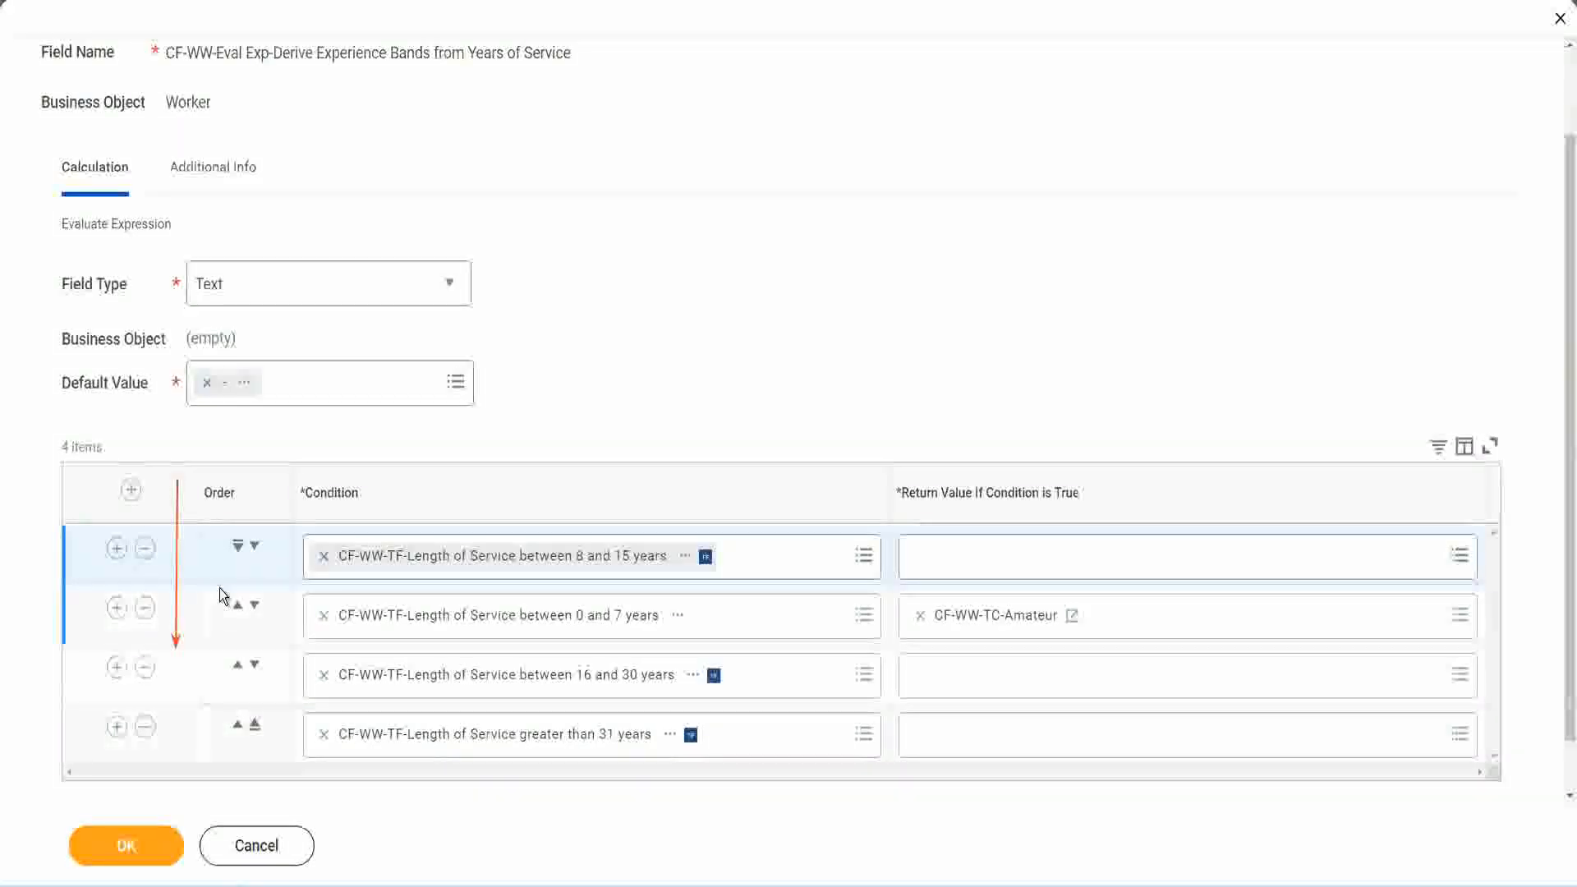
pyautogui.click(255, 546)
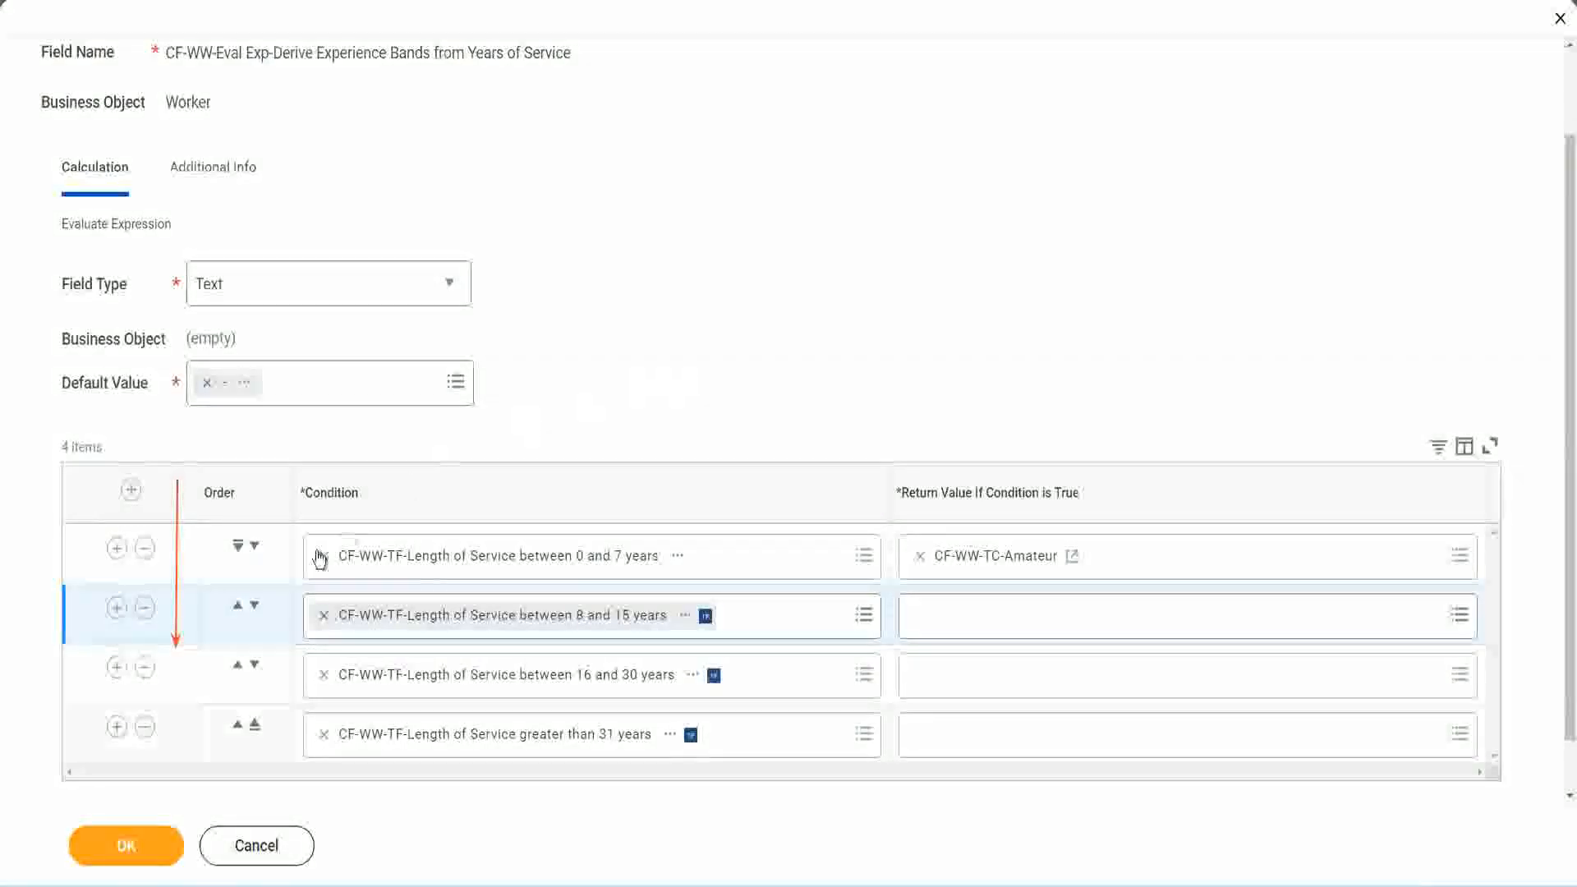
# Copy the CF-WW-TC-Amateur return value as text, moving the 8 to 15 years row to the top and back to second place around it
pyautogui.click(237, 608)
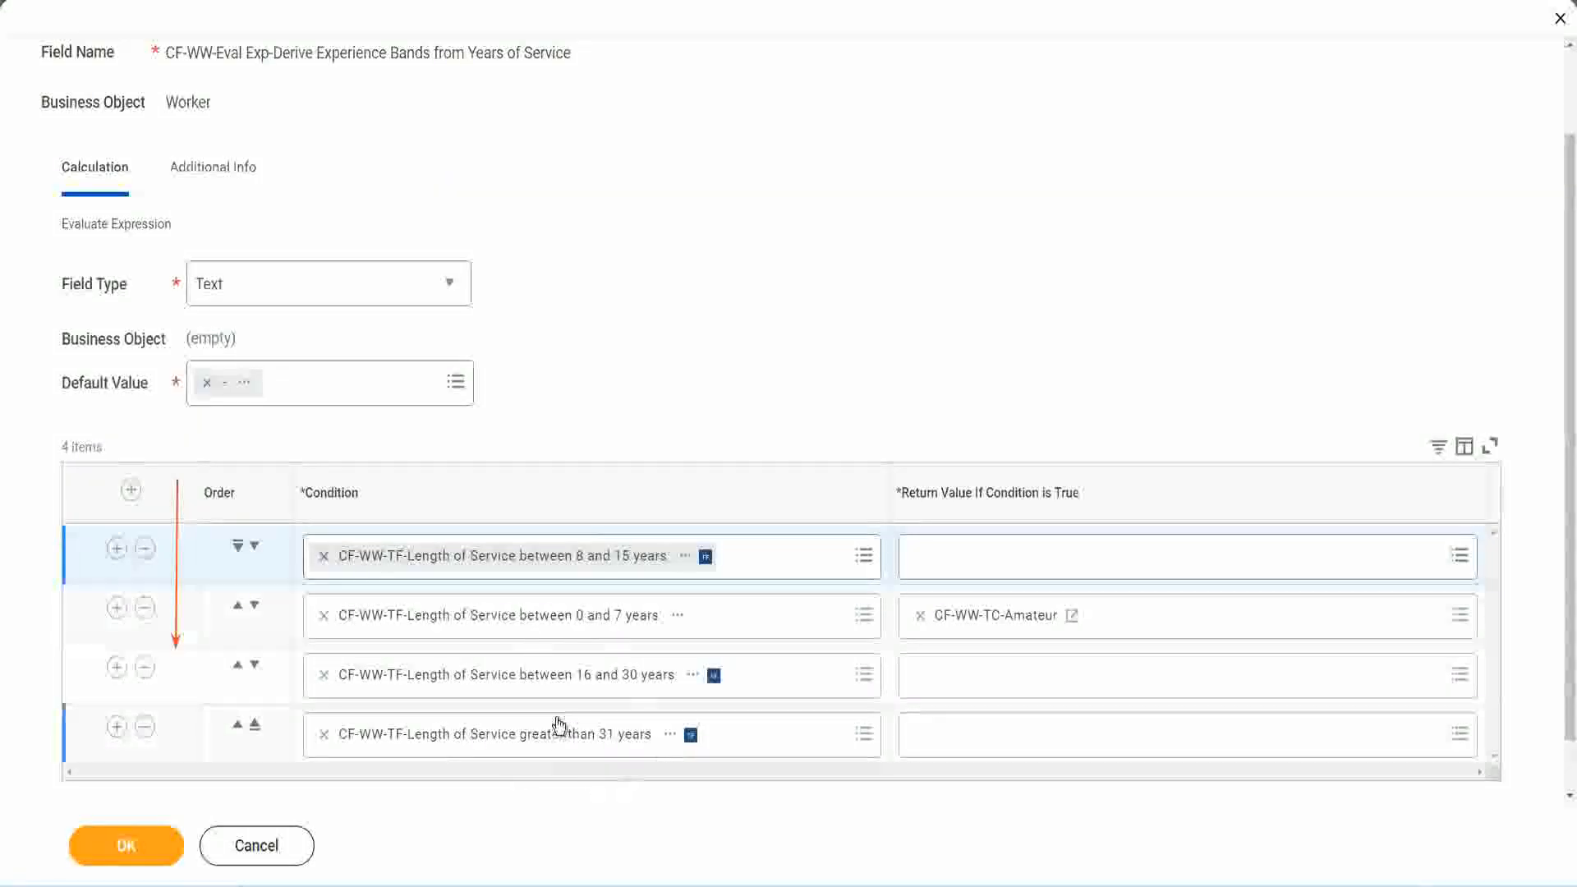
pyautogui.rightClick(999, 627)
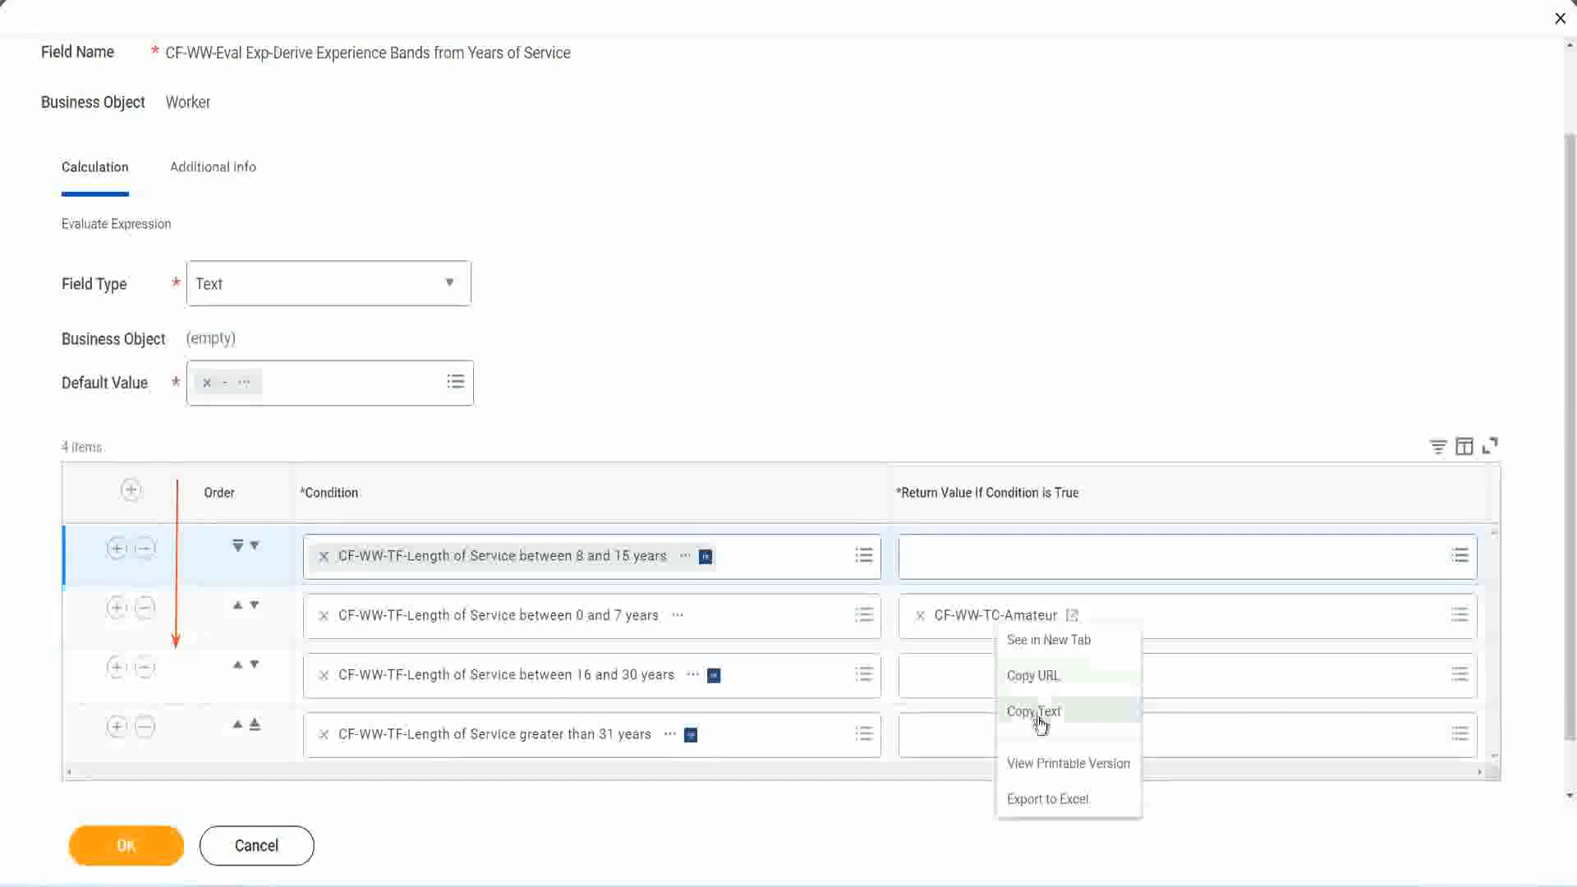
pyautogui.click(1040, 713)
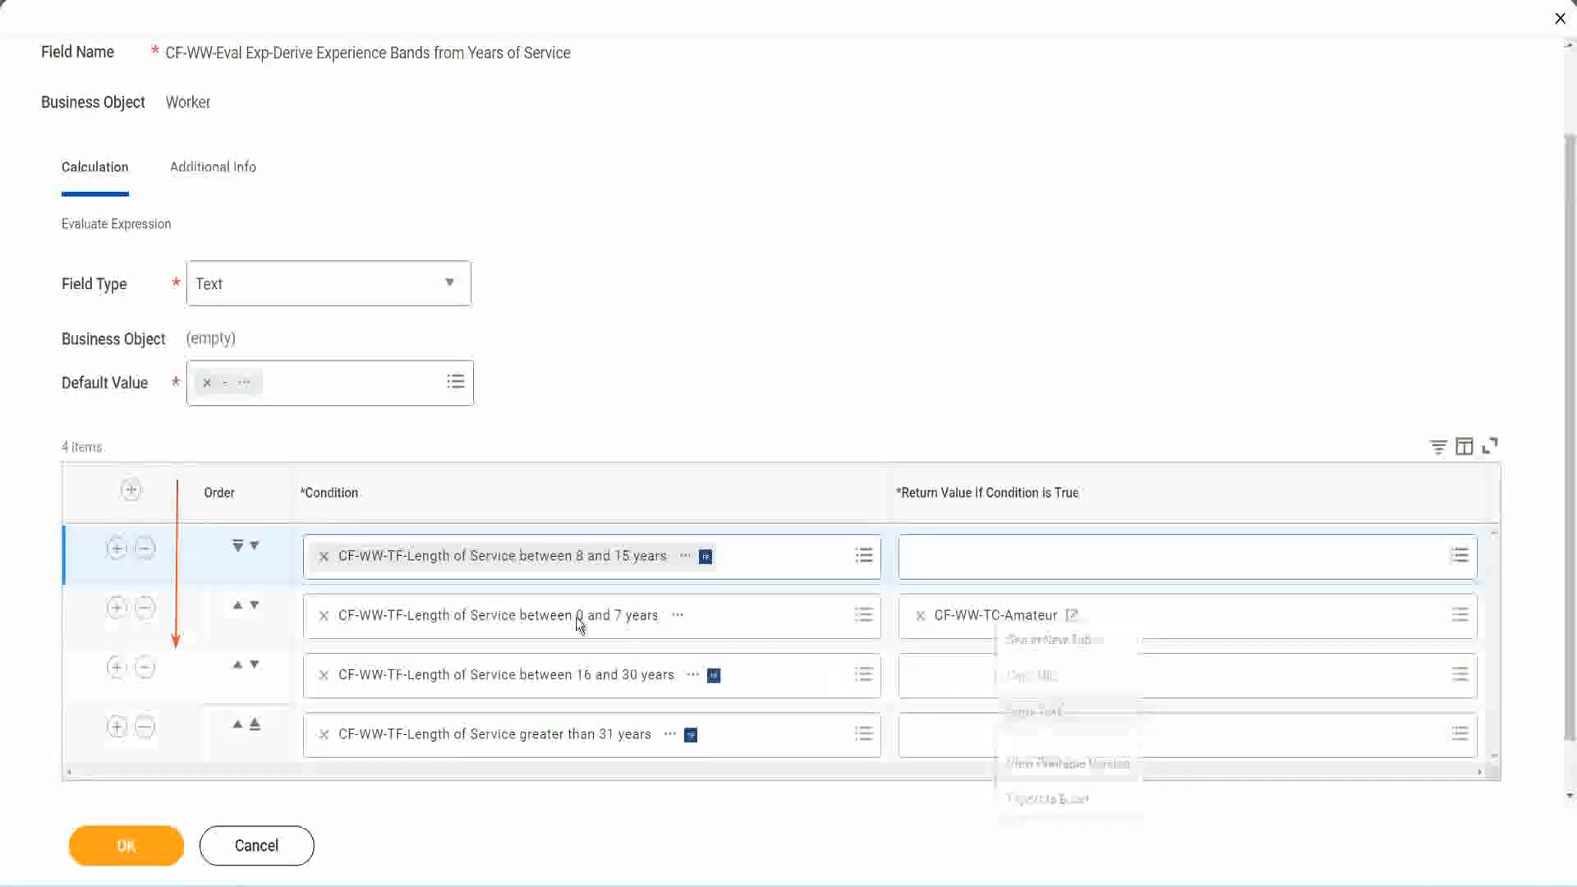
pyautogui.click(254, 546)
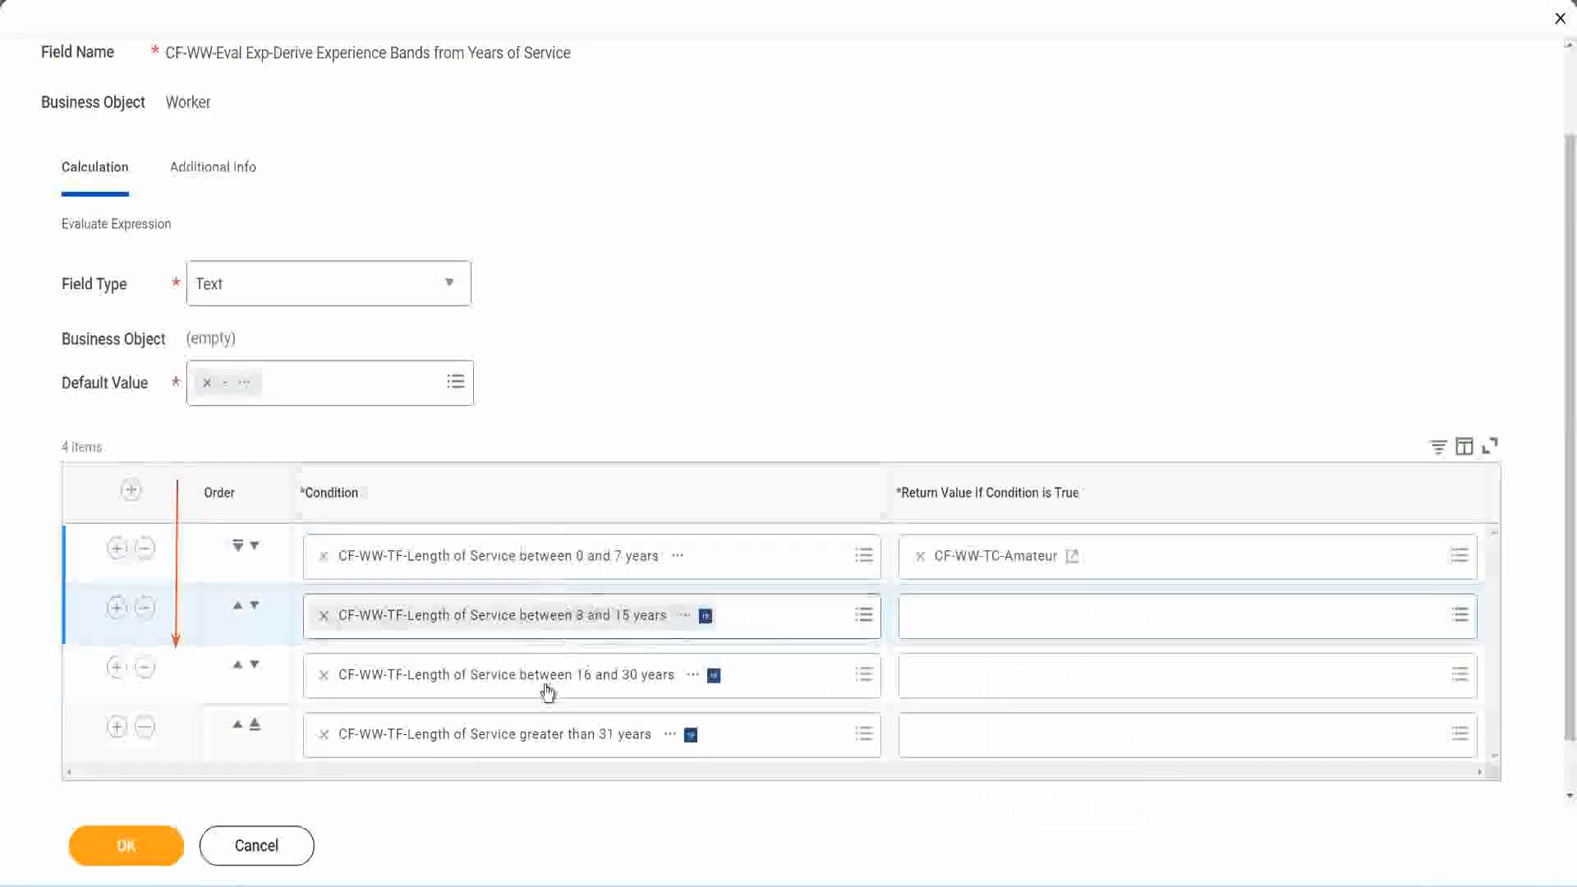
# Start a calculated field named "CF-WW-TC-Experienced" for the second row's return value, with business object Global and function Text Constant
pyautogui.click(922, 617)
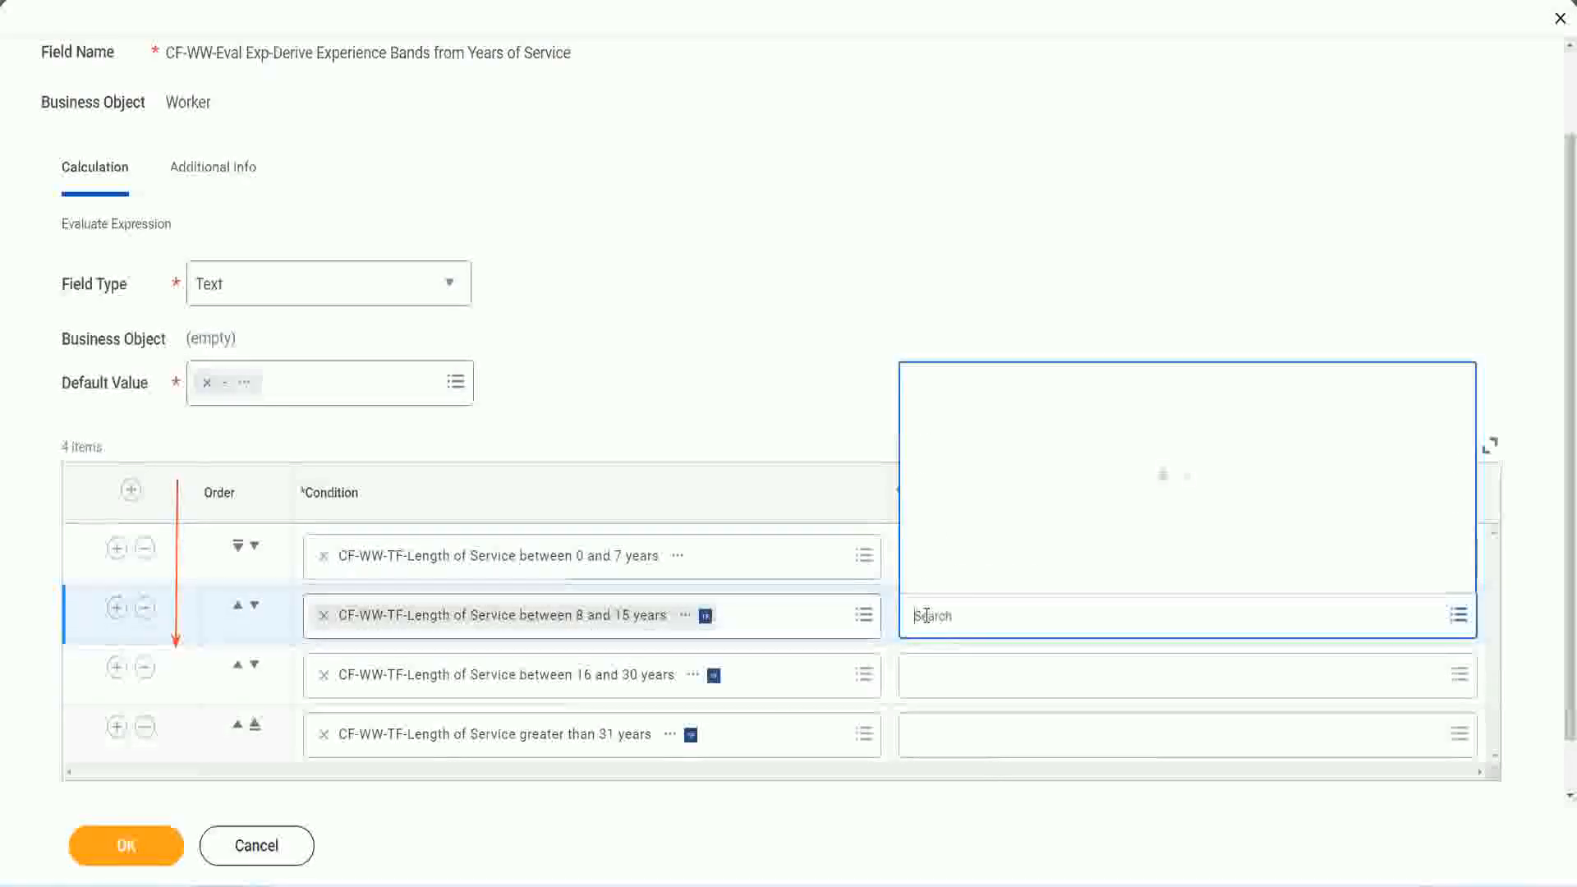
pyautogui.click(979, 578)
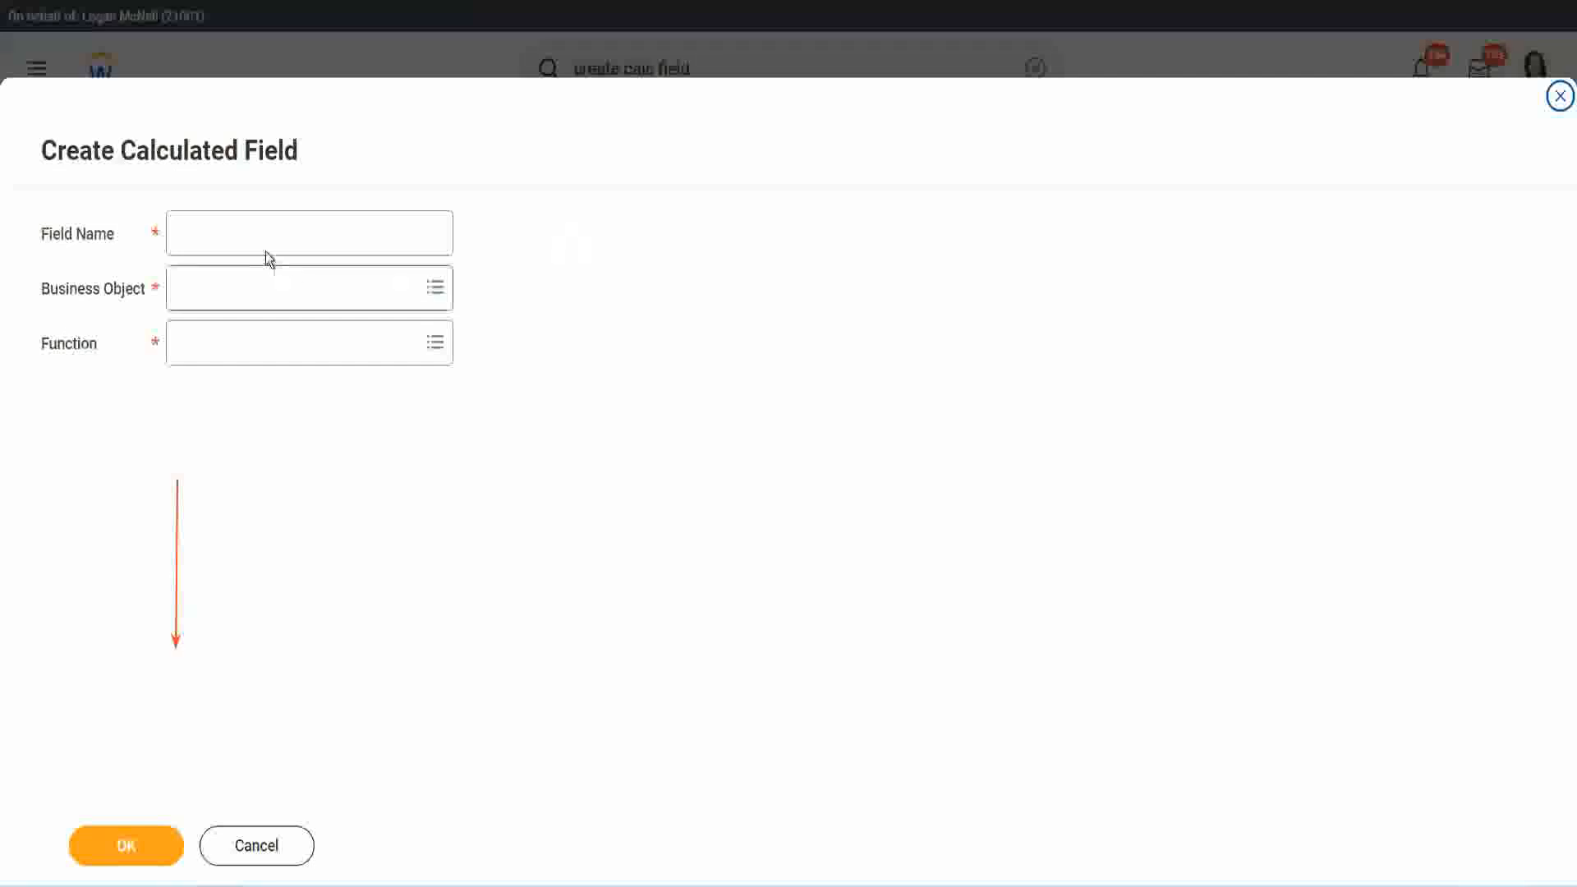
pyautogui.click(251, 234)
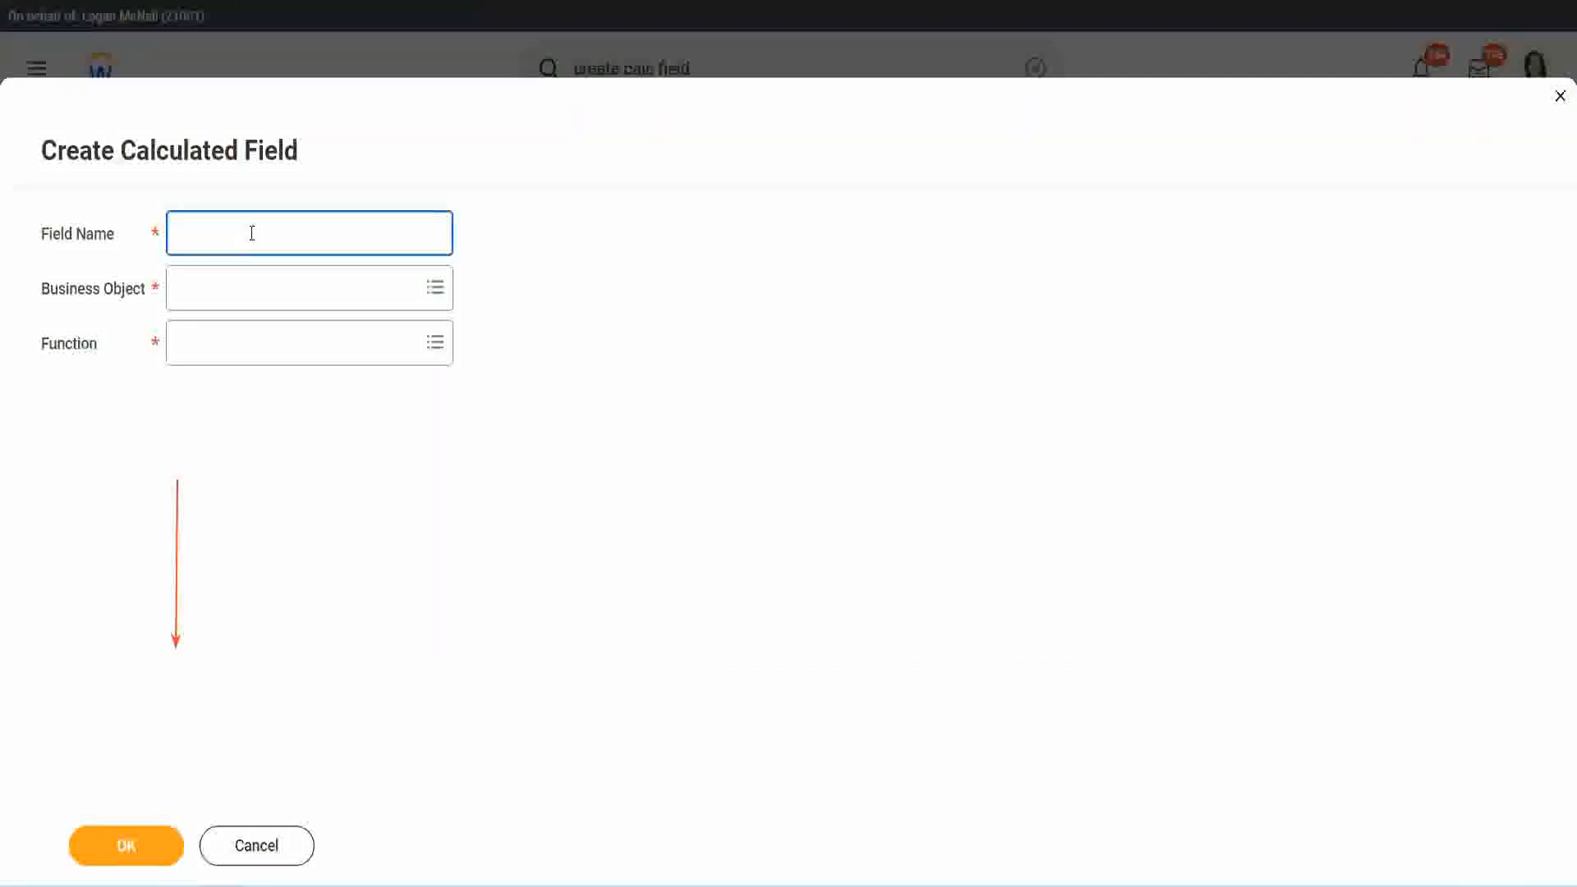
pyautogui.write('CF-WW-TC-Amateur')
pyautogui.doubleClick(303, 234)
pyautogui.write('Exper')
pyautogui.write('ienced')
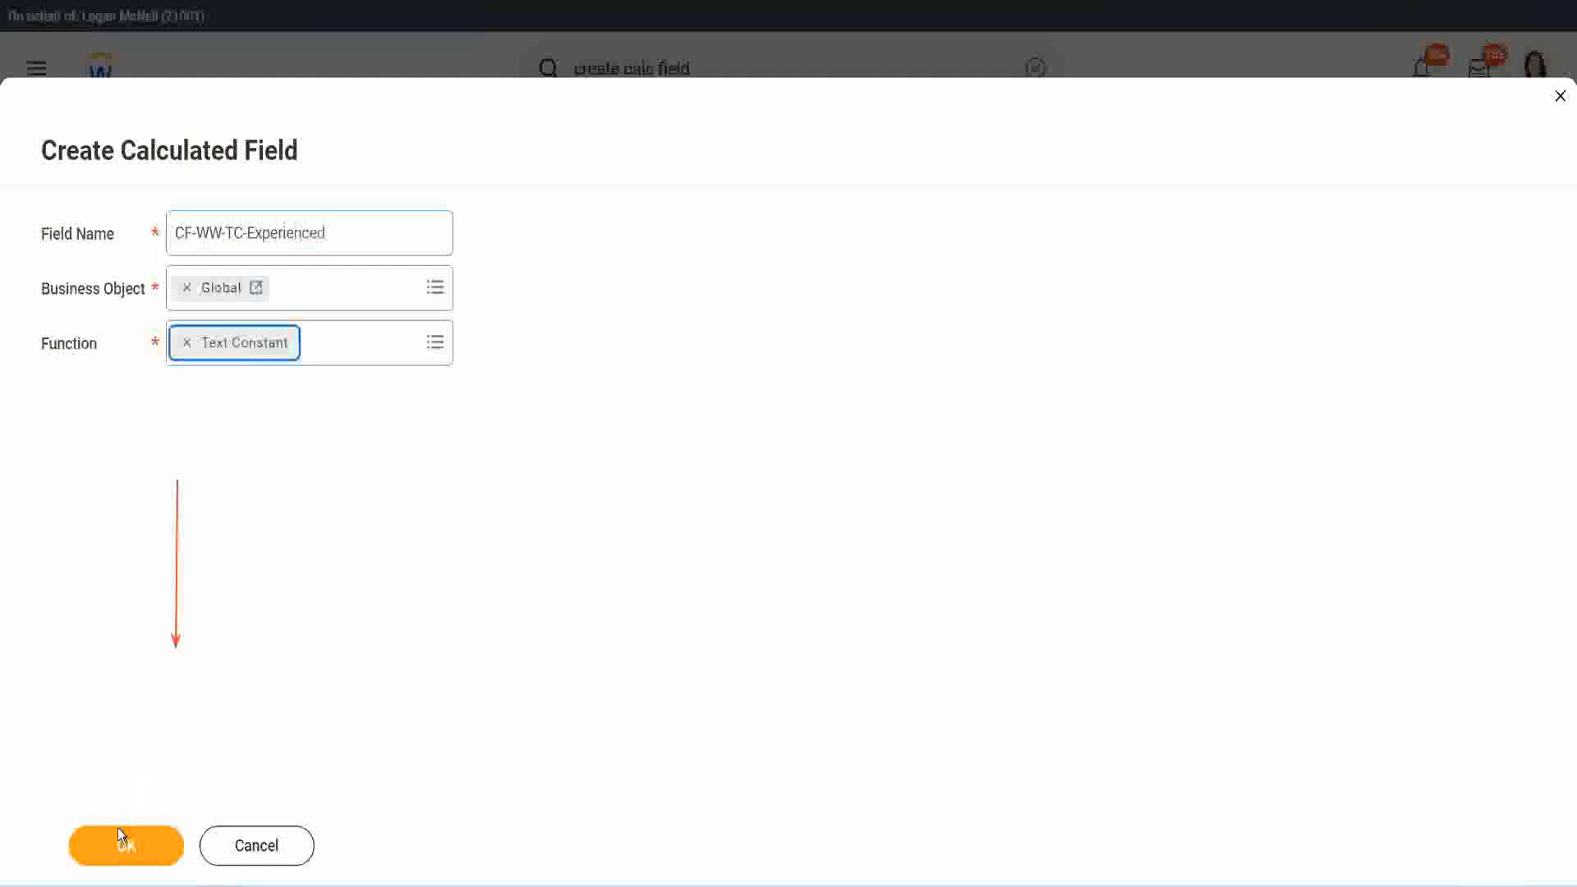
# Set the text constant to "Experienced" and save the field as the second row's return value
pyautogui.click(119, 838)
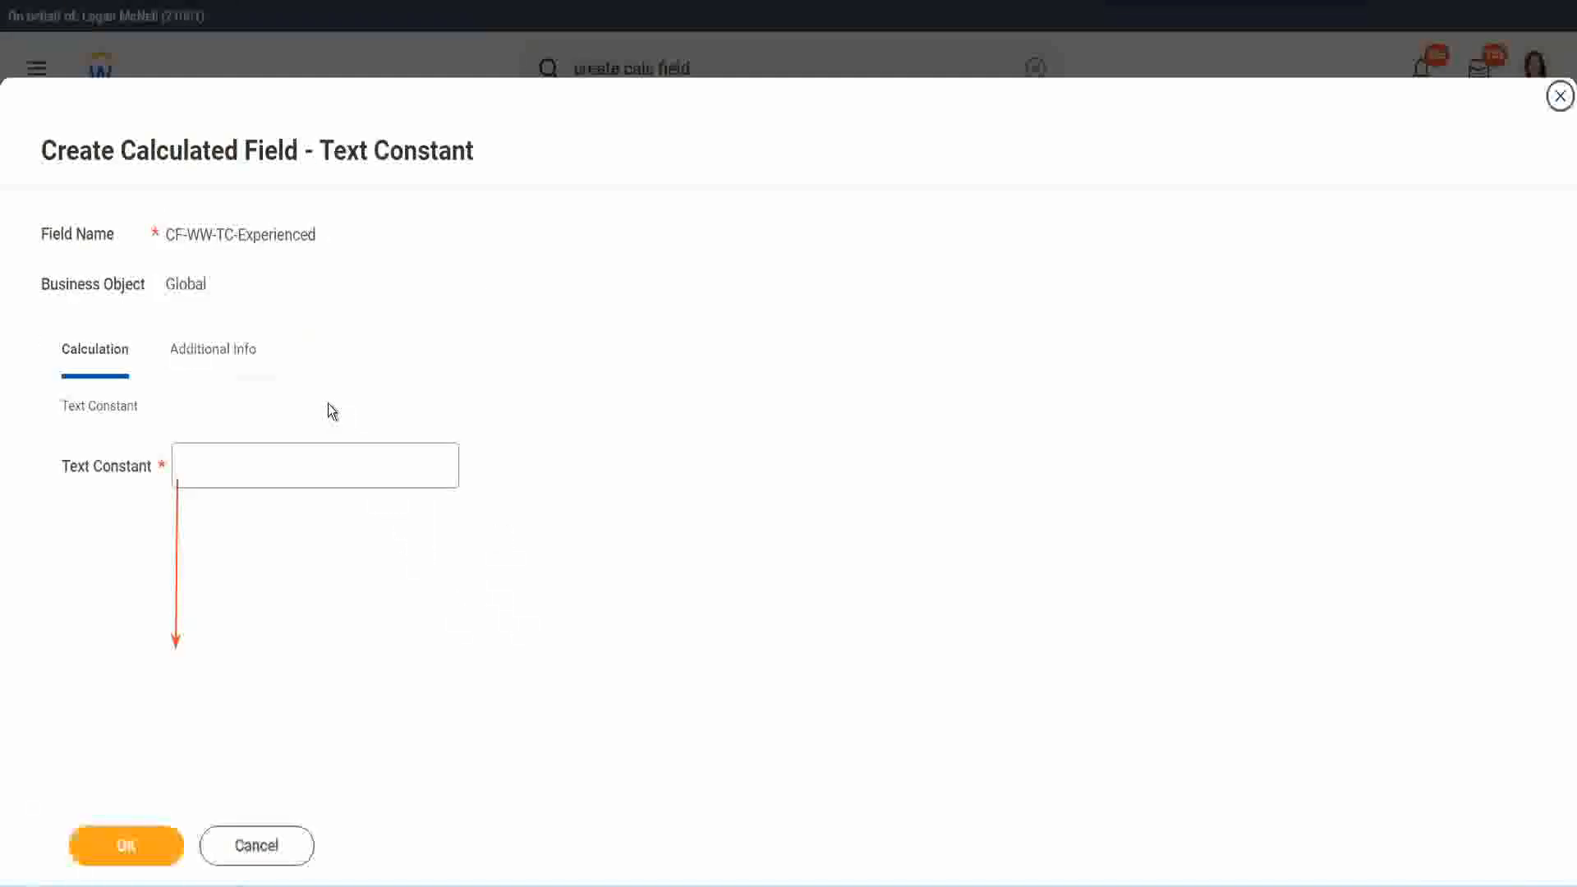
pyautogui.click(240, 467)
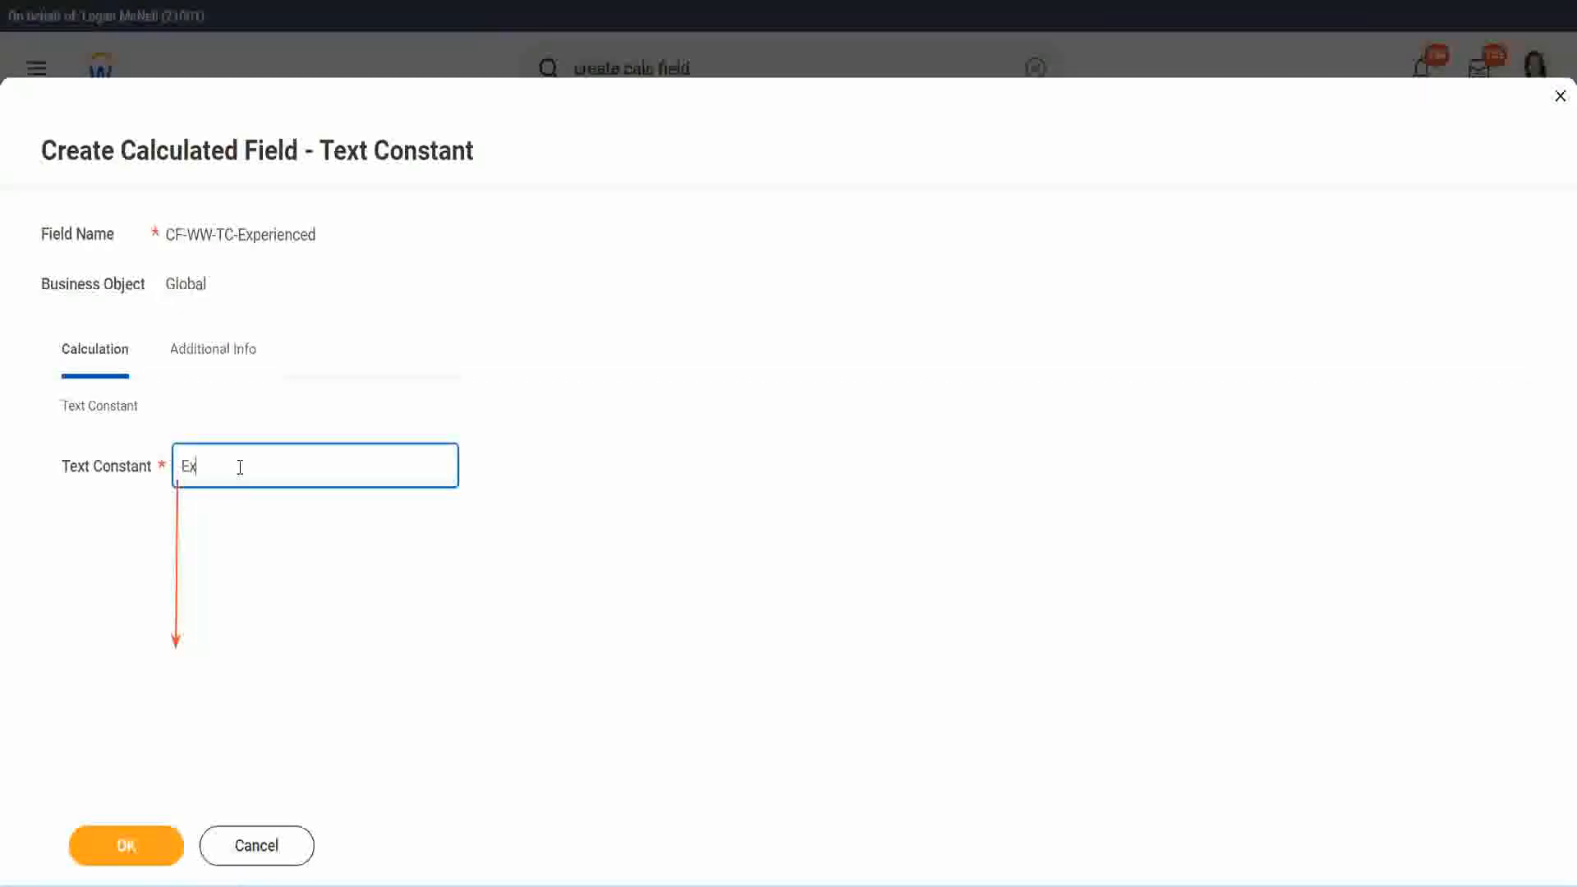
pyautogui.click(129, 846)
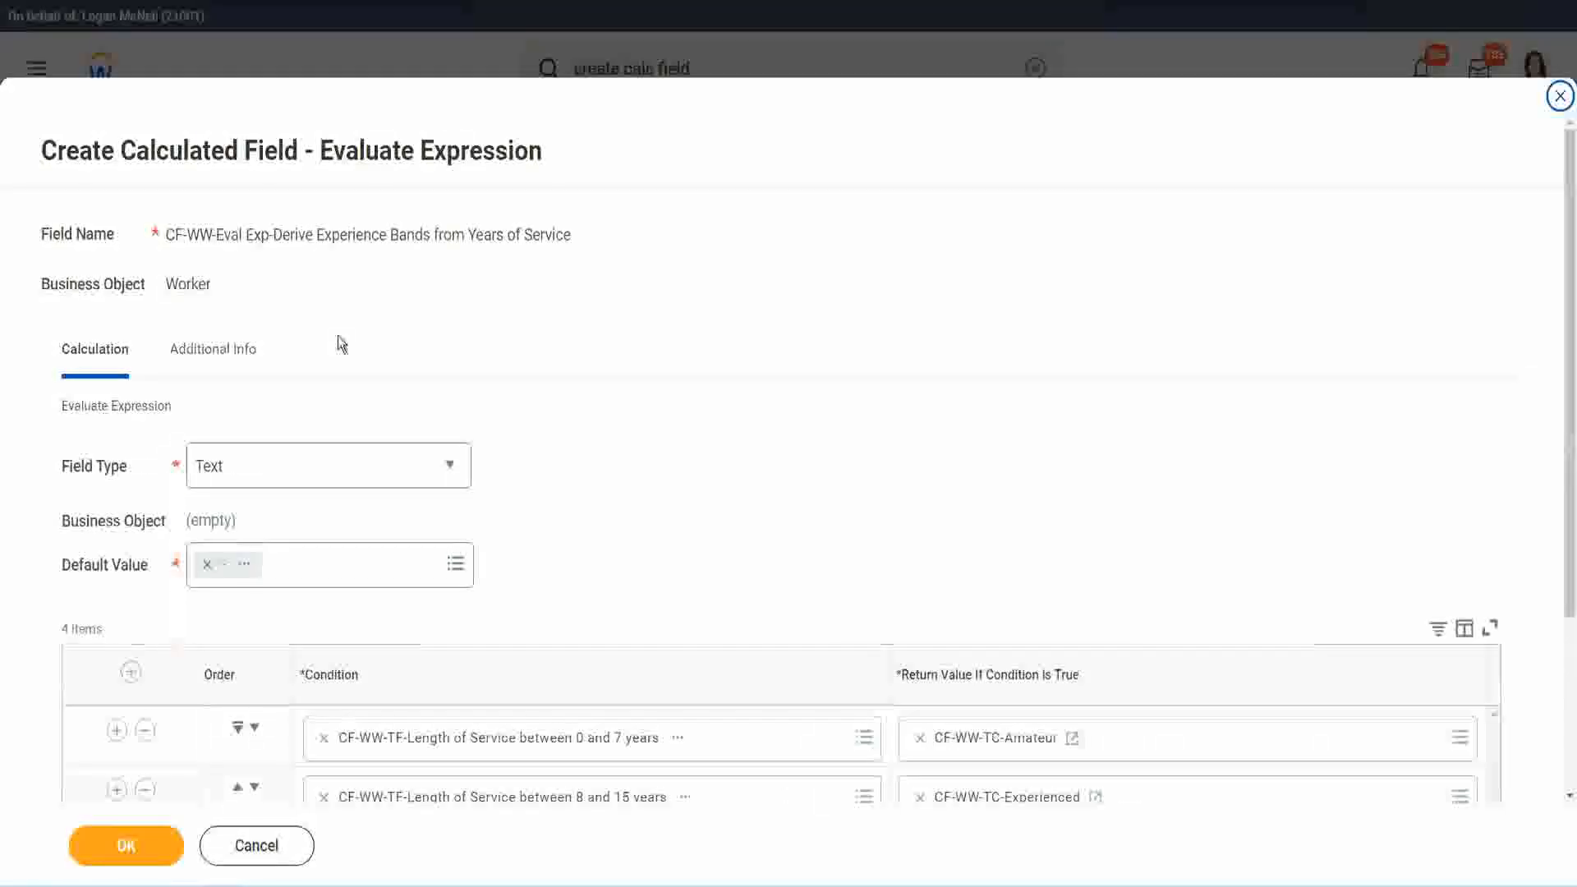
# Start a calculated field named "CF-WW-TC-Senior" with business object Global for the third row's return value
pyautogui.scroll(-3, 726, 427)
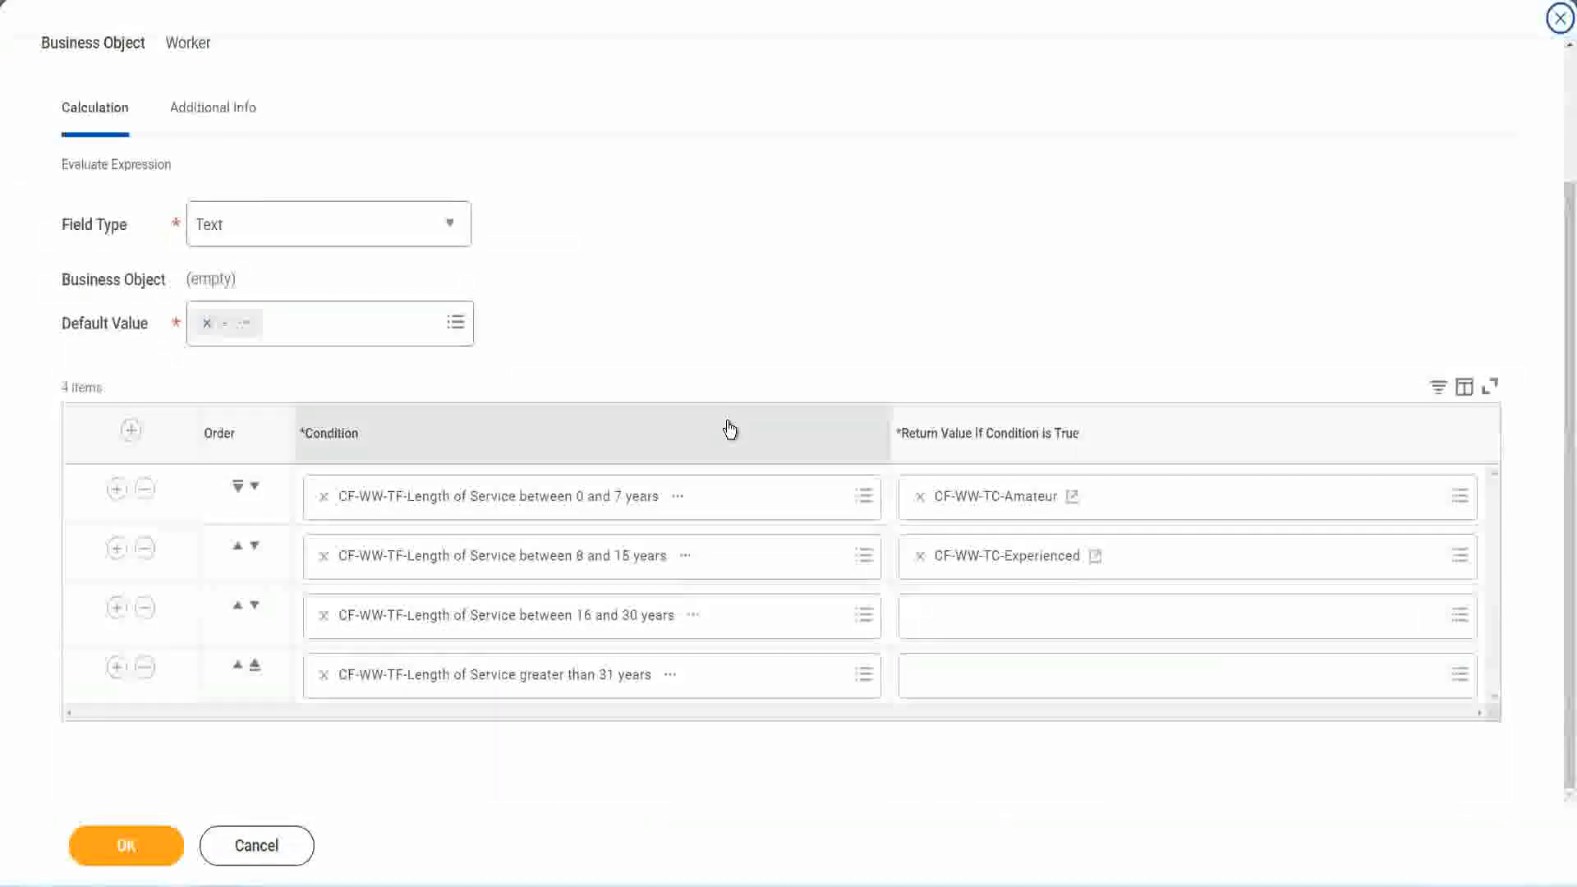
pyautogui.click(984, 625)
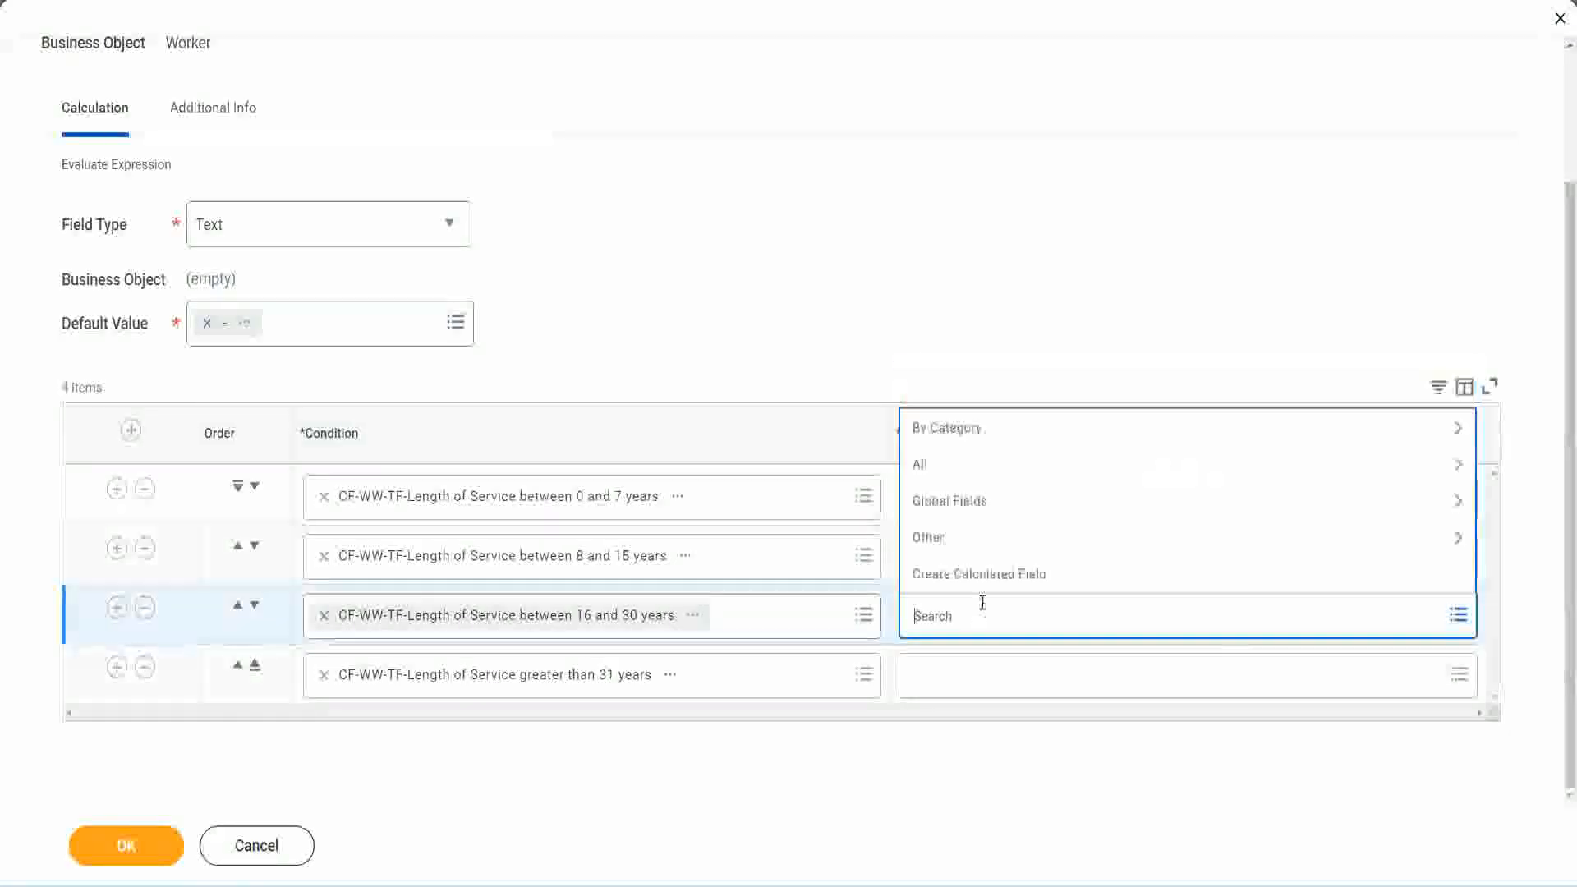
pyautogui.click(990, 574)
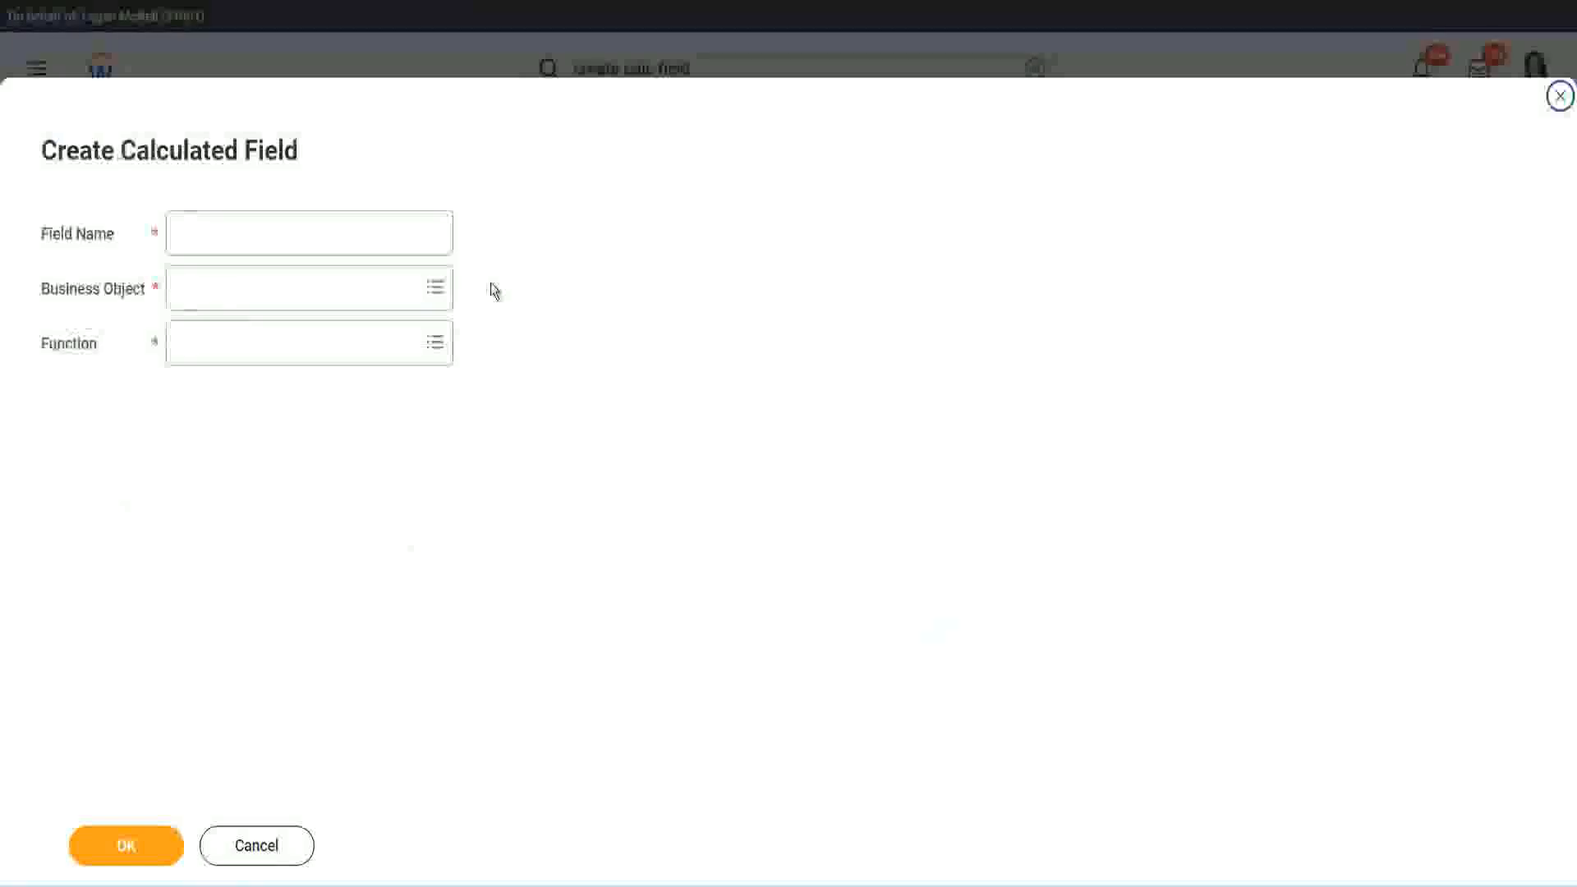
pyautogui.click(335, 236)
pyautogui.write('CF-WWTC-Amateur')
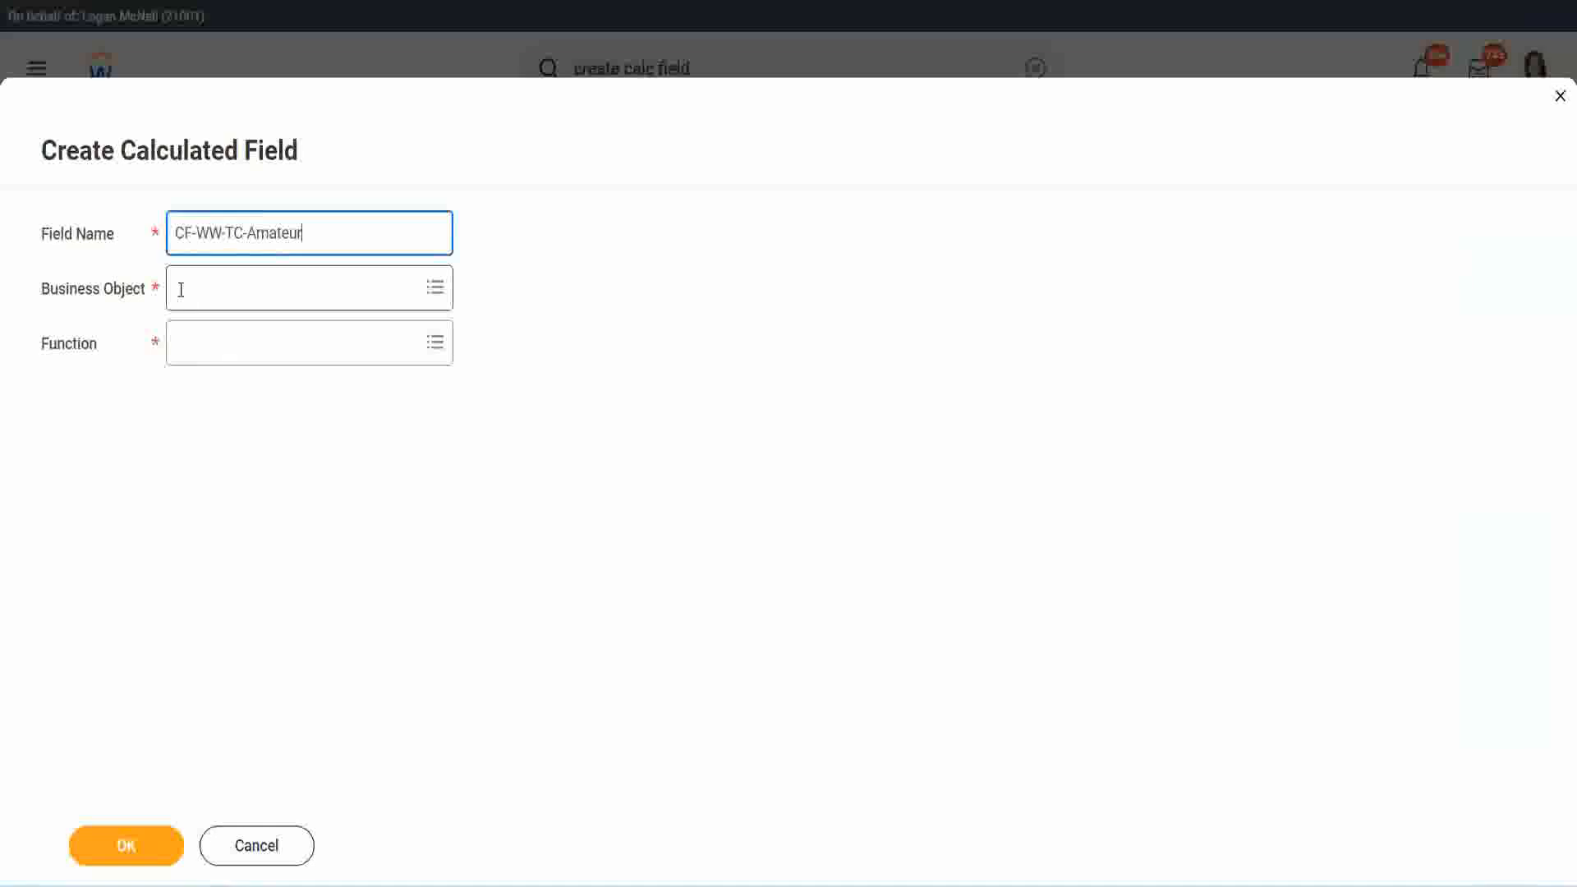
pyautogui.click(169, 292)
pyautogui.write('global')
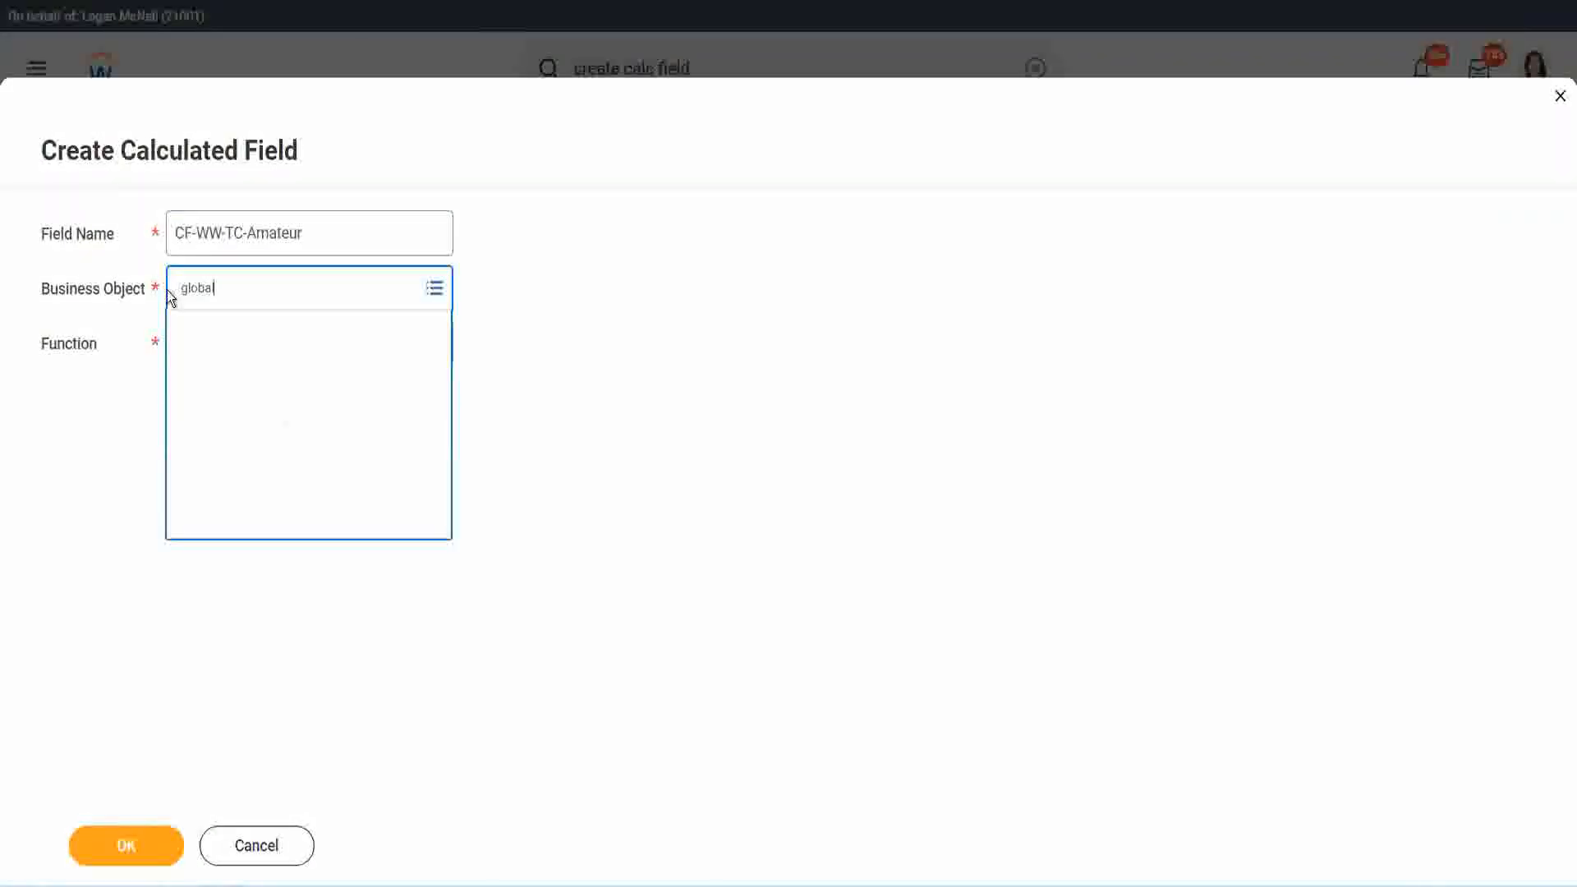
pyautogui.click(257, 245)
pyautogui.doubleClick(267, 233)
pyautogui.write('S')
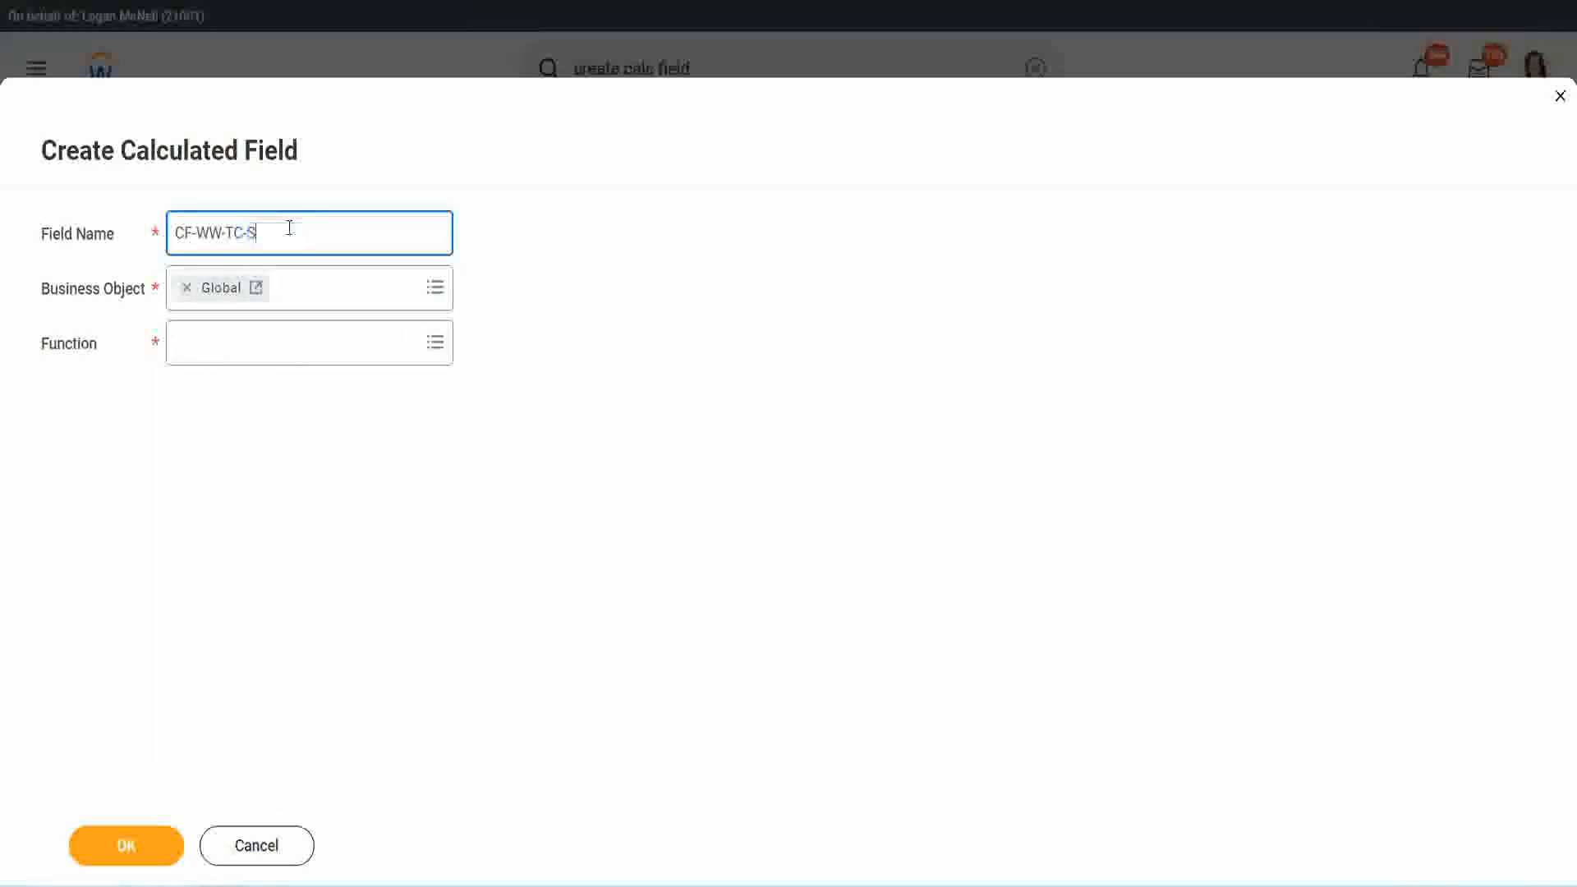
pyautogui.write('enior')
# Choose Text Constant as the function of the CF-WW-TC-Senior field
pyautogui.click(252, 360)
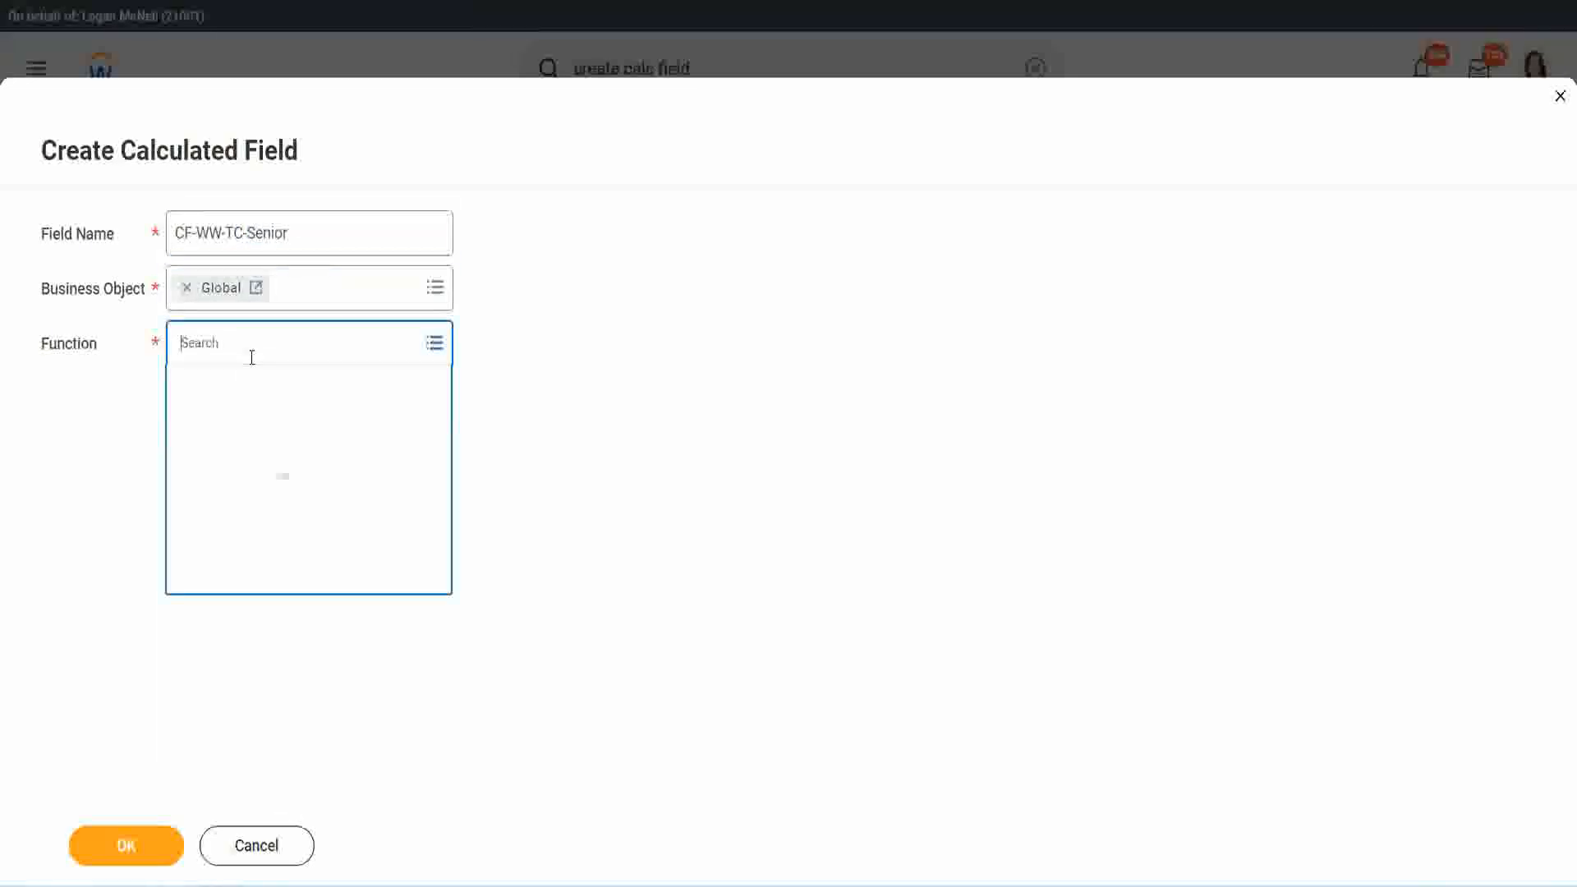
pyautogui.write('tc')
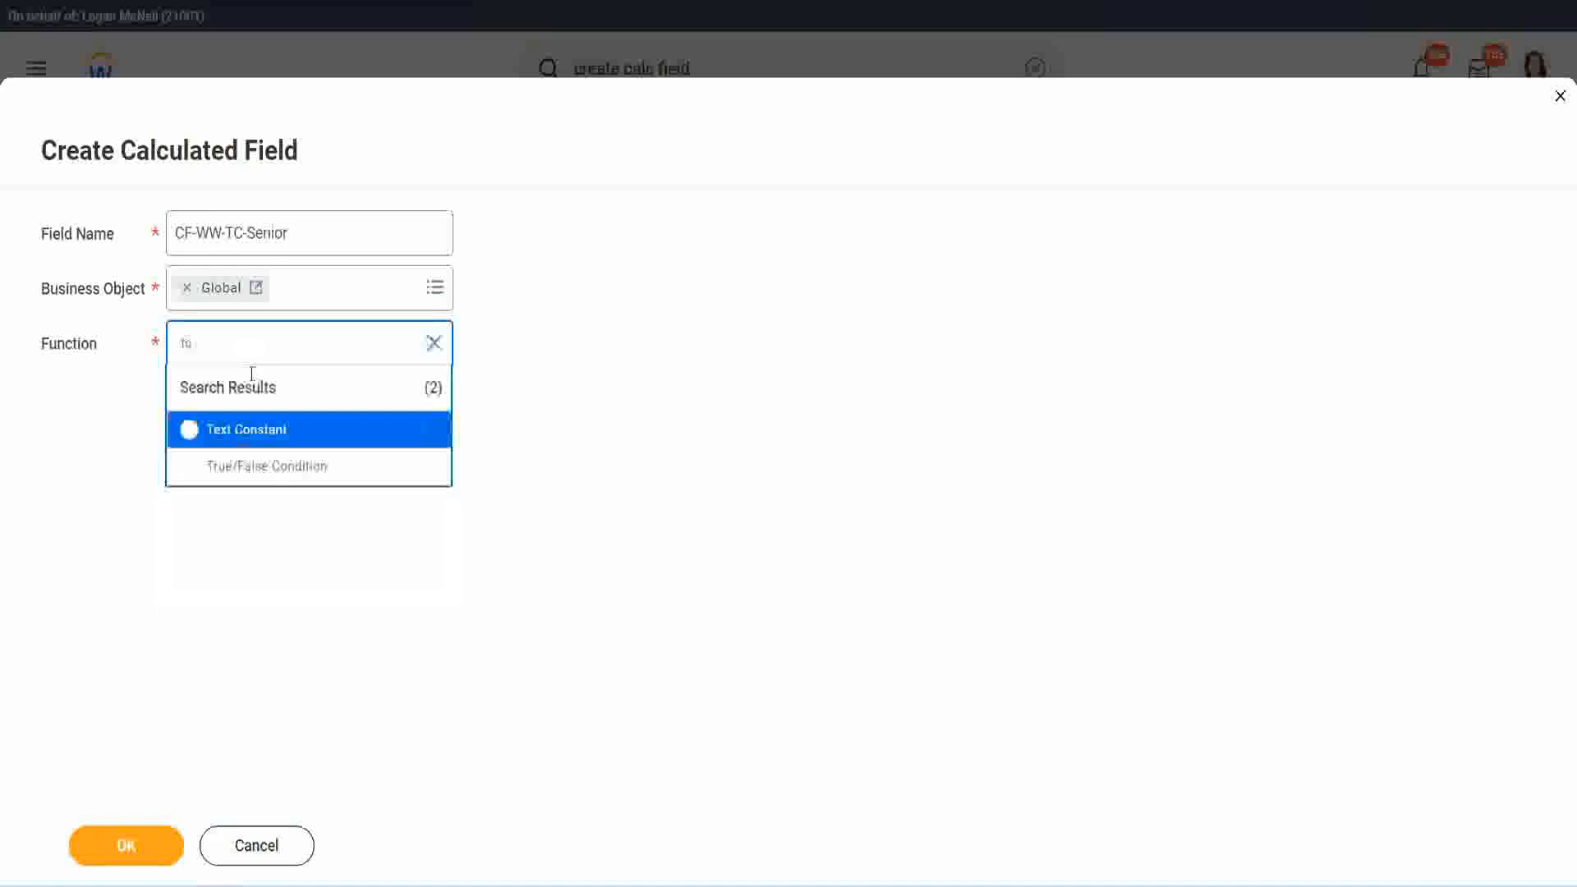
pyautogui.click(243, 428)
# Set the text constant to "Senior" and save the field as the third row's return value
pyautogui.click(140, 854)
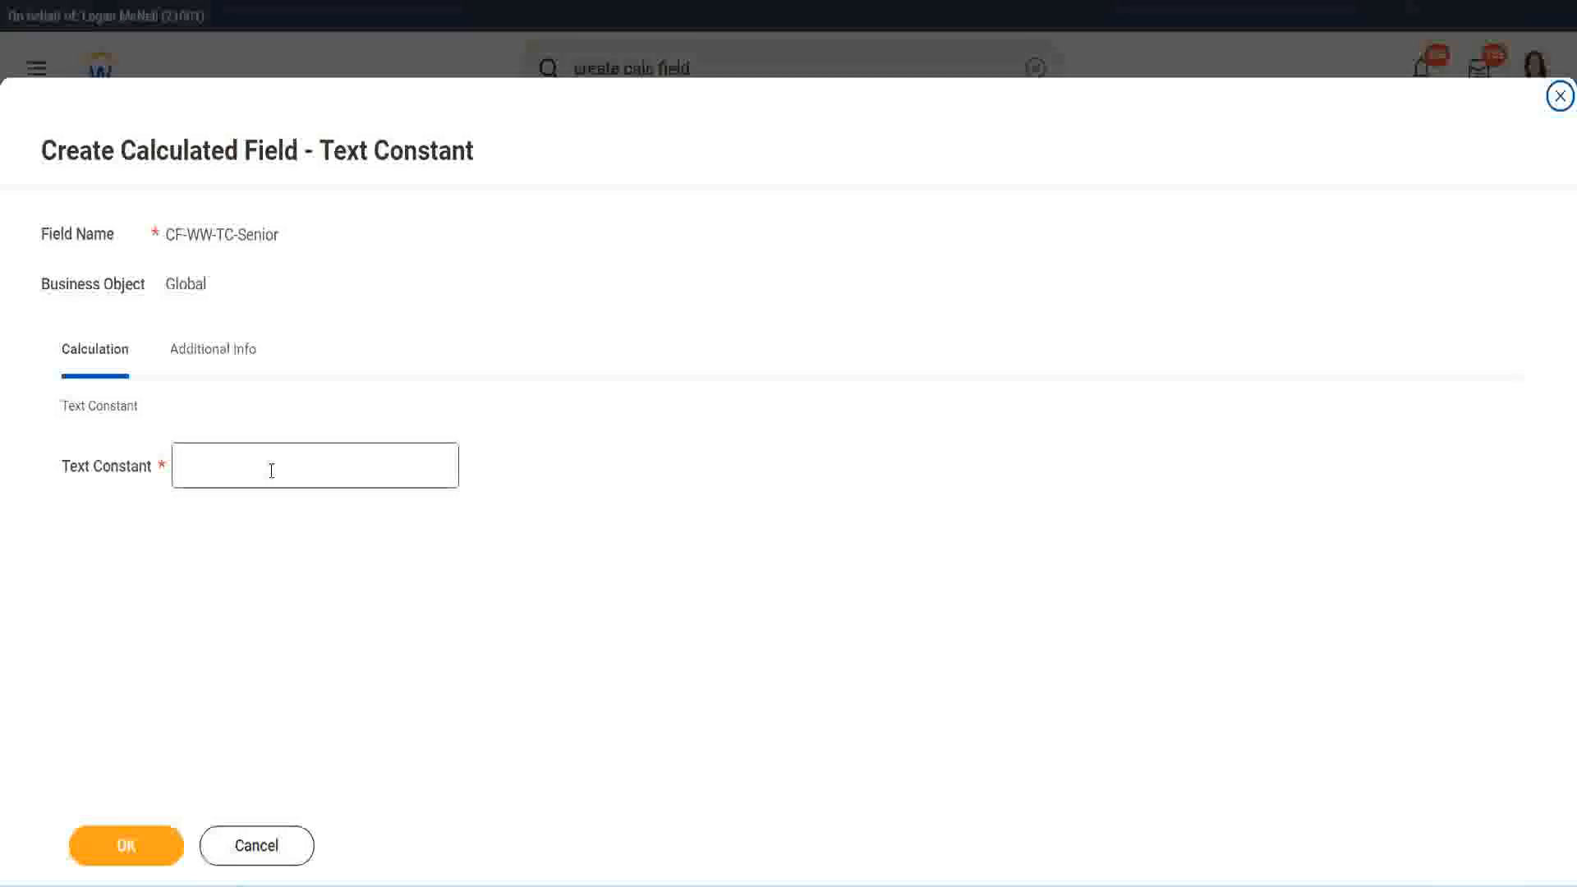
pyautogui.click(266, 462)
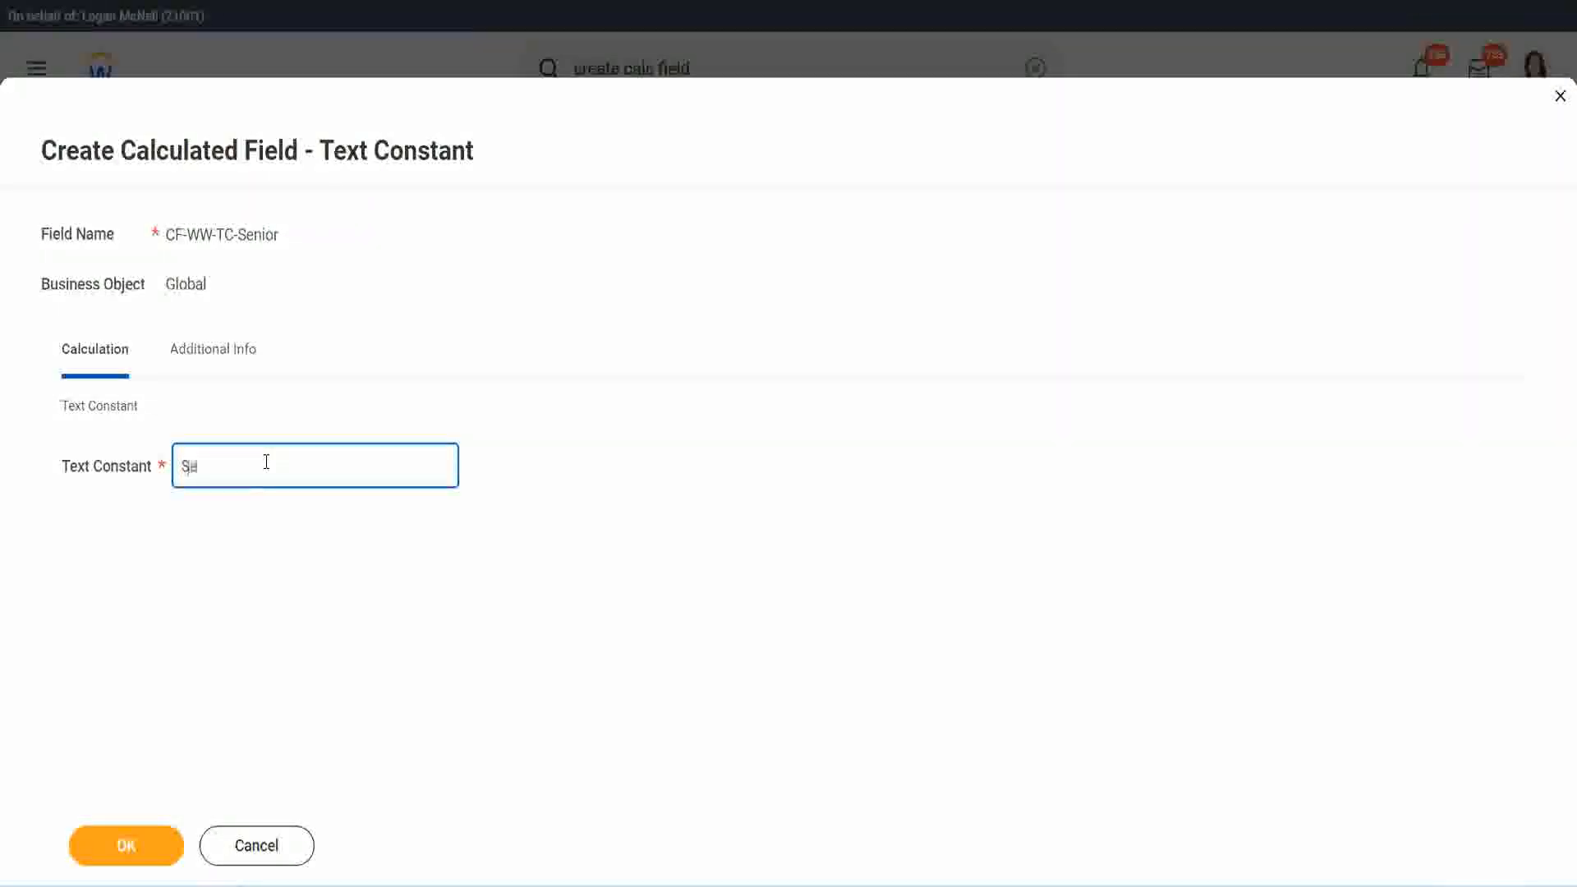
pyautogui.click(155, 832)
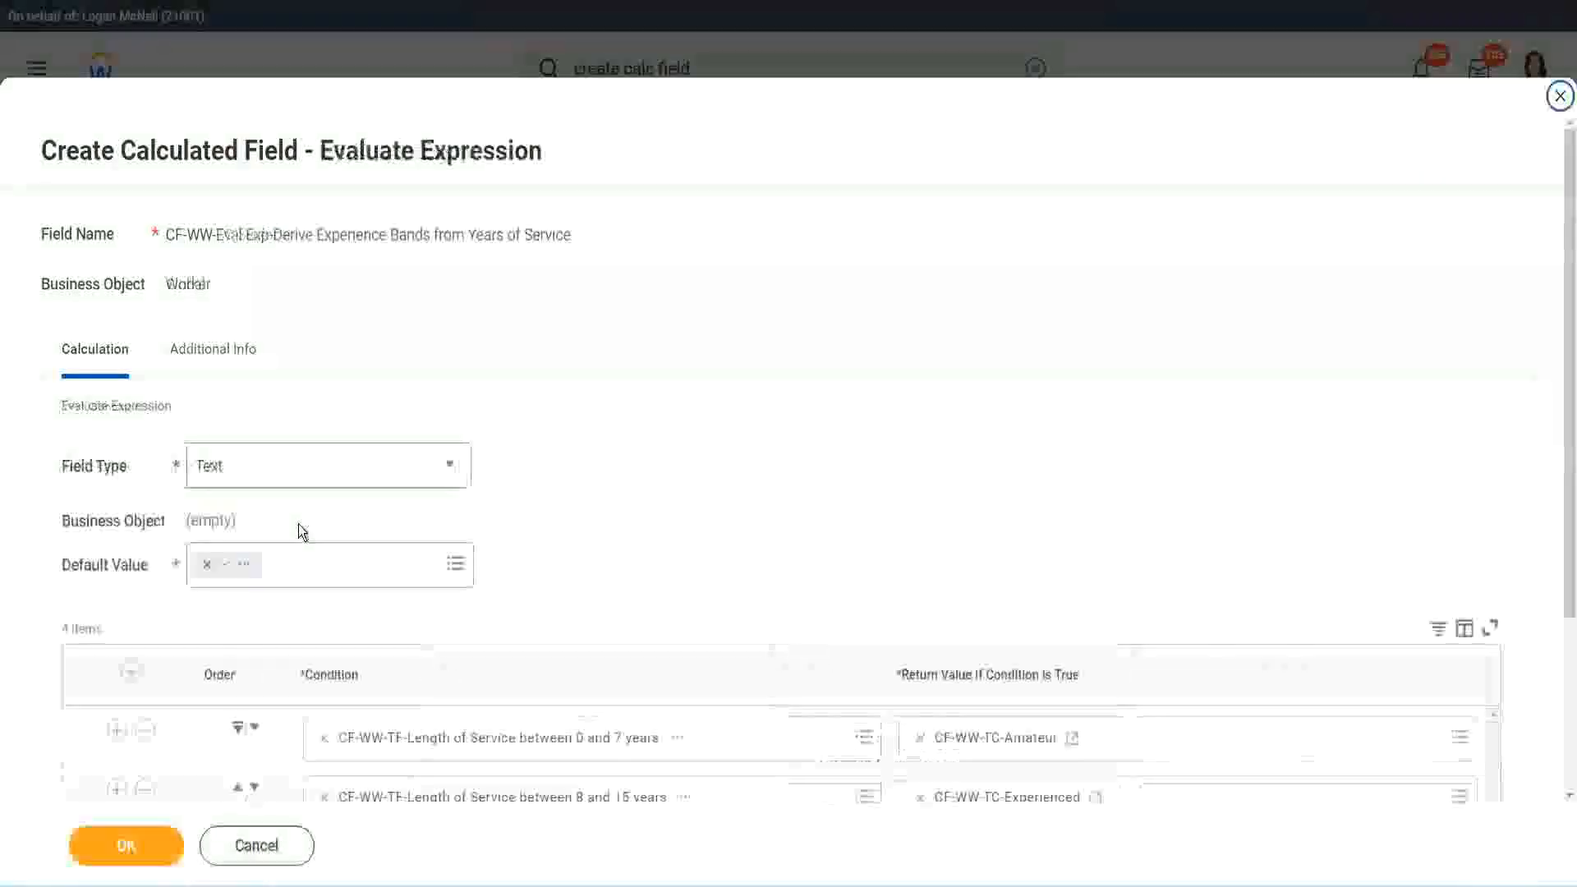
# Start a calculated field named "CF-WW-TC-Legend" for the fourth row's return value, reusing the copied name of the Senior field
pyautogui.scroll(-3, 1141, 590)
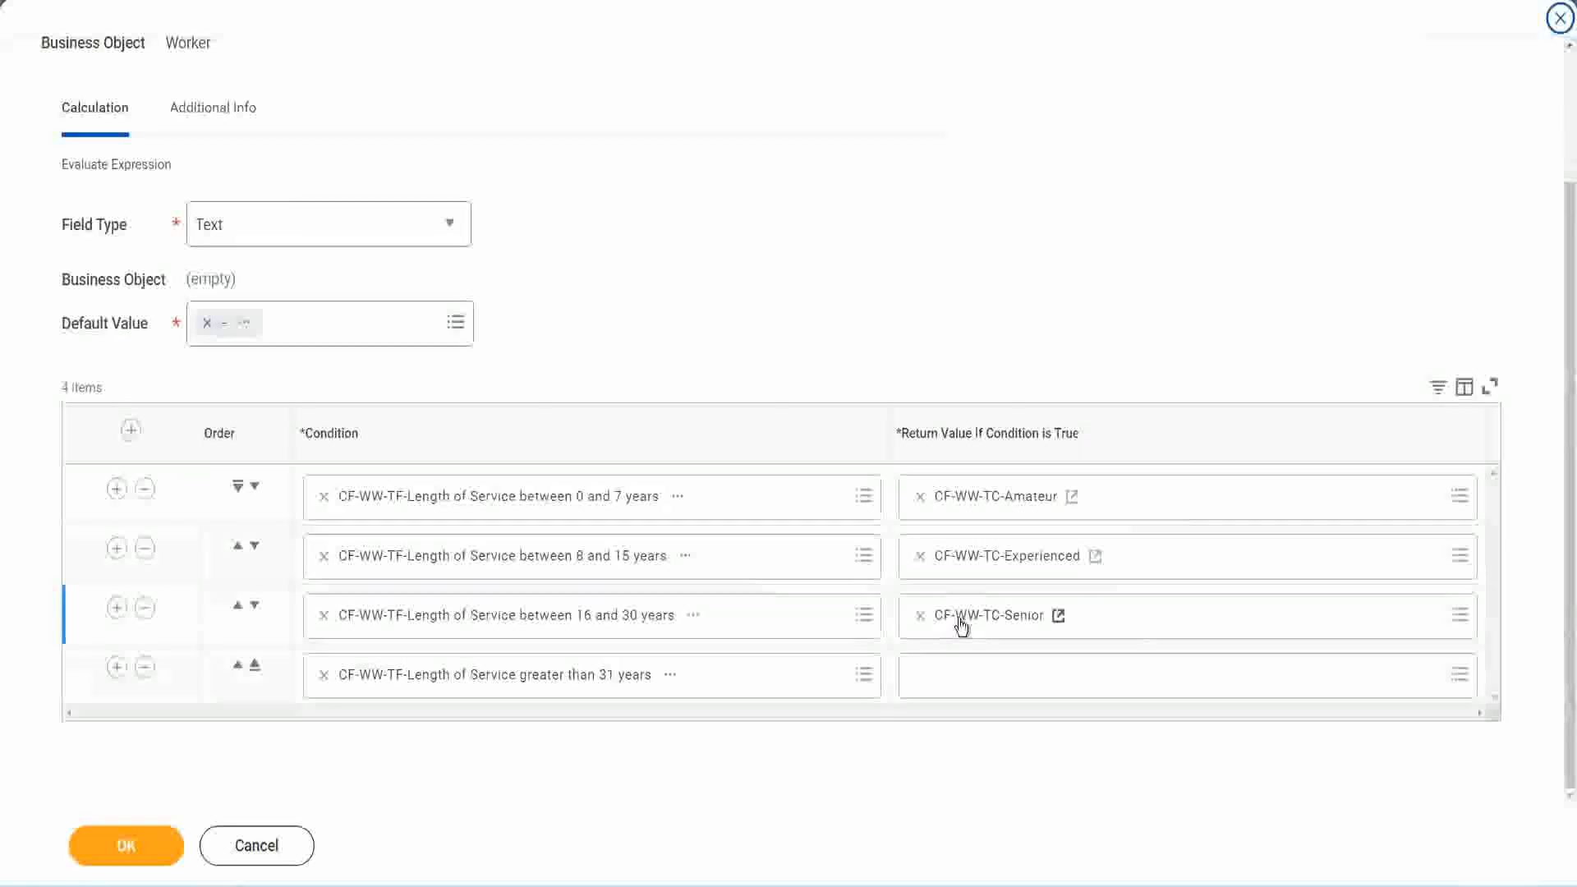
pyautogui.rightClick(958, 619)
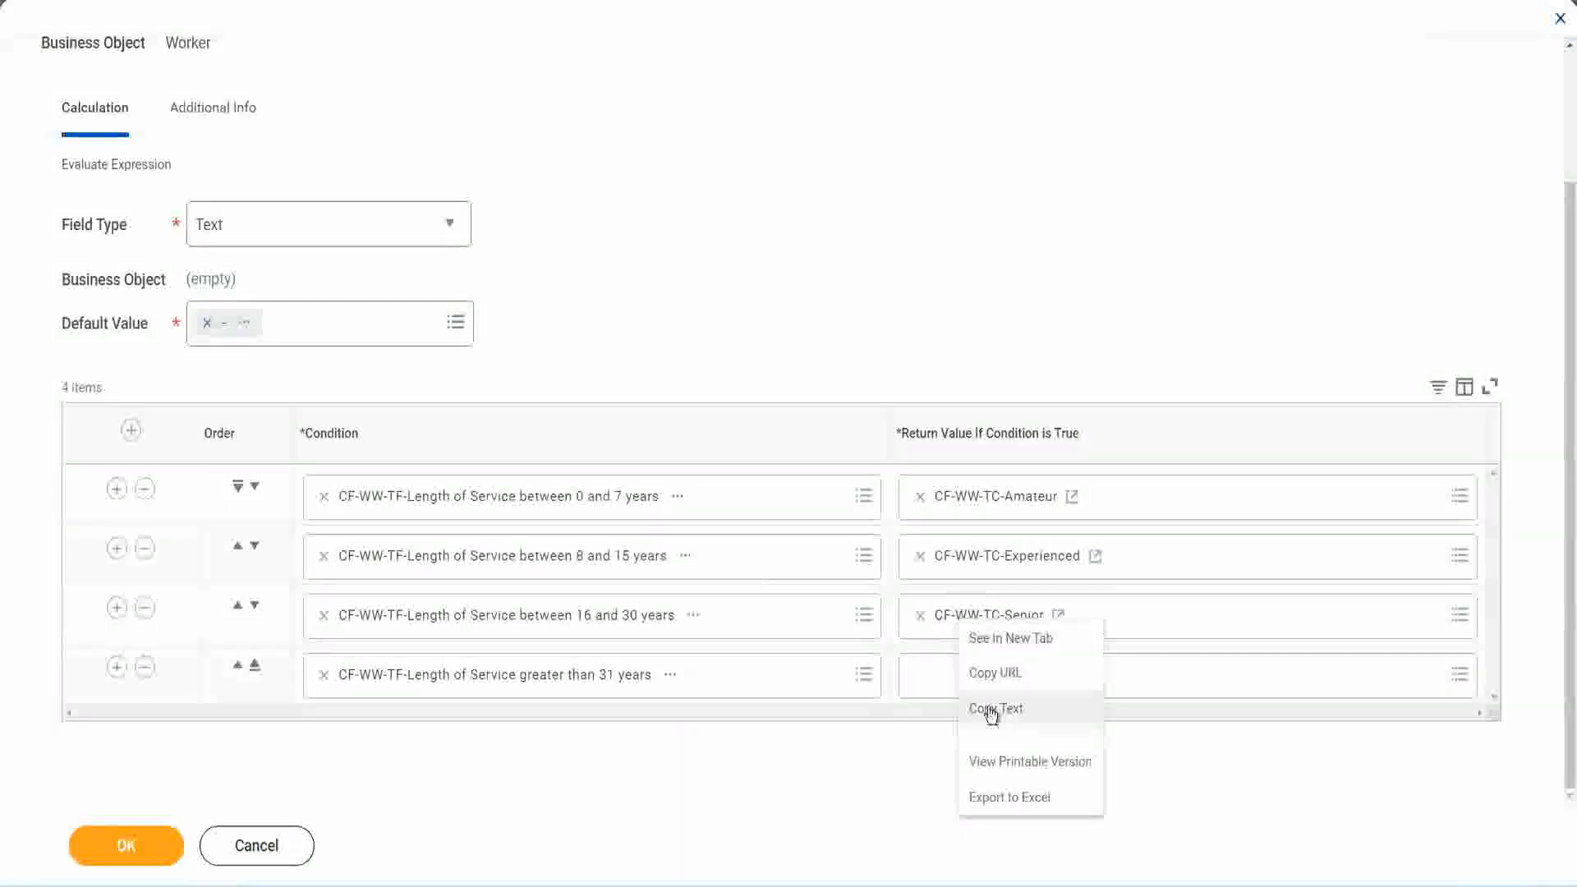
pyautogui.click(991, 704)
pyautogui.click(960, 678)
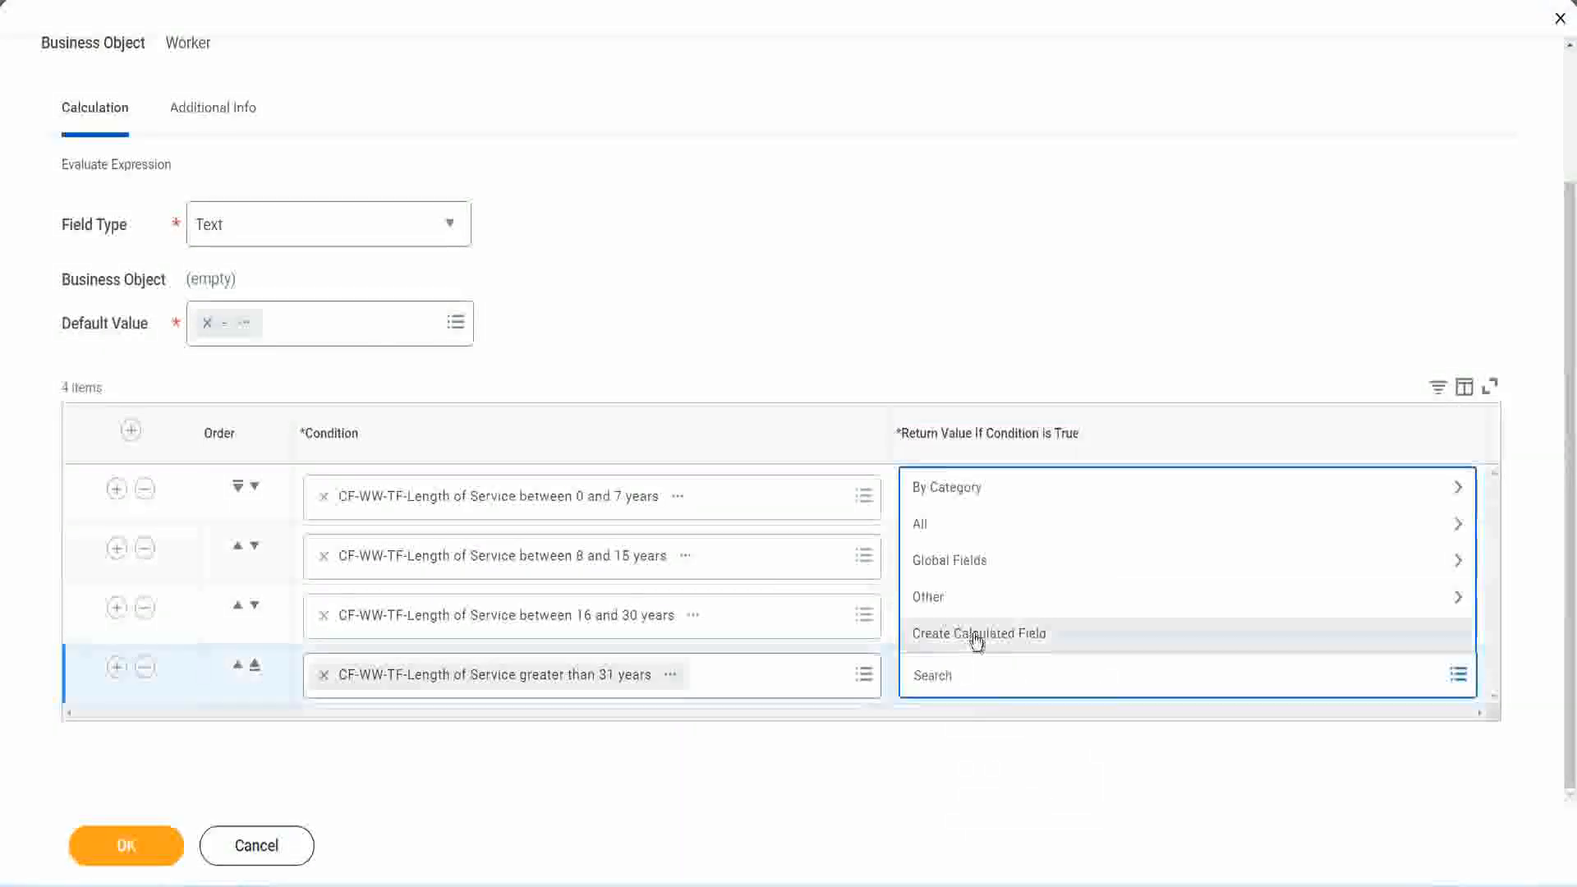
pyautogui.click(976, 640)
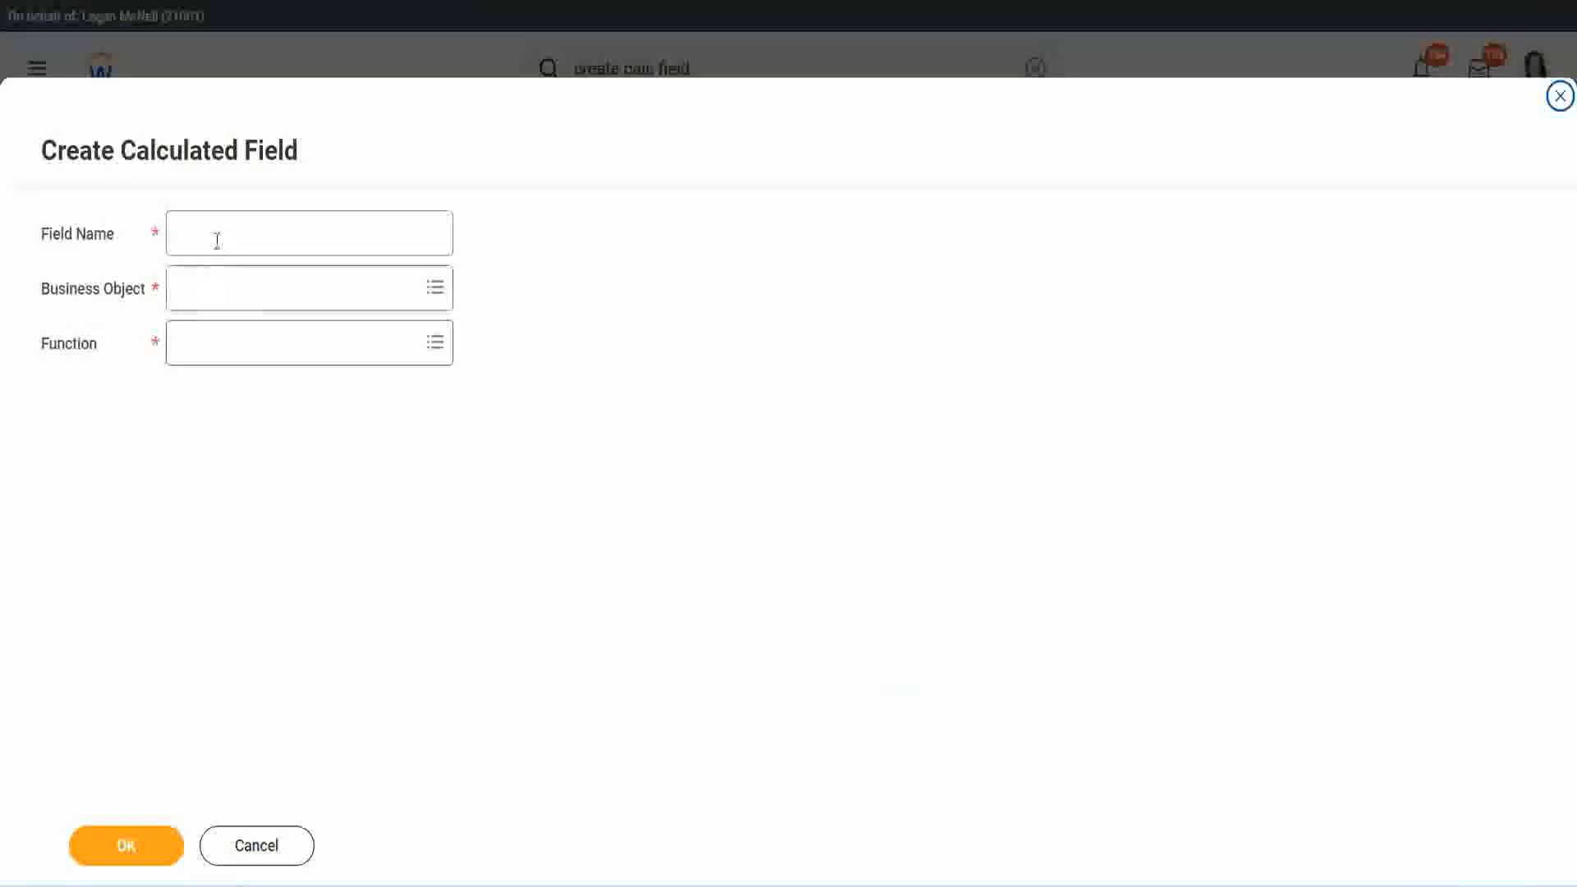
pyautogui.click(217, 241)
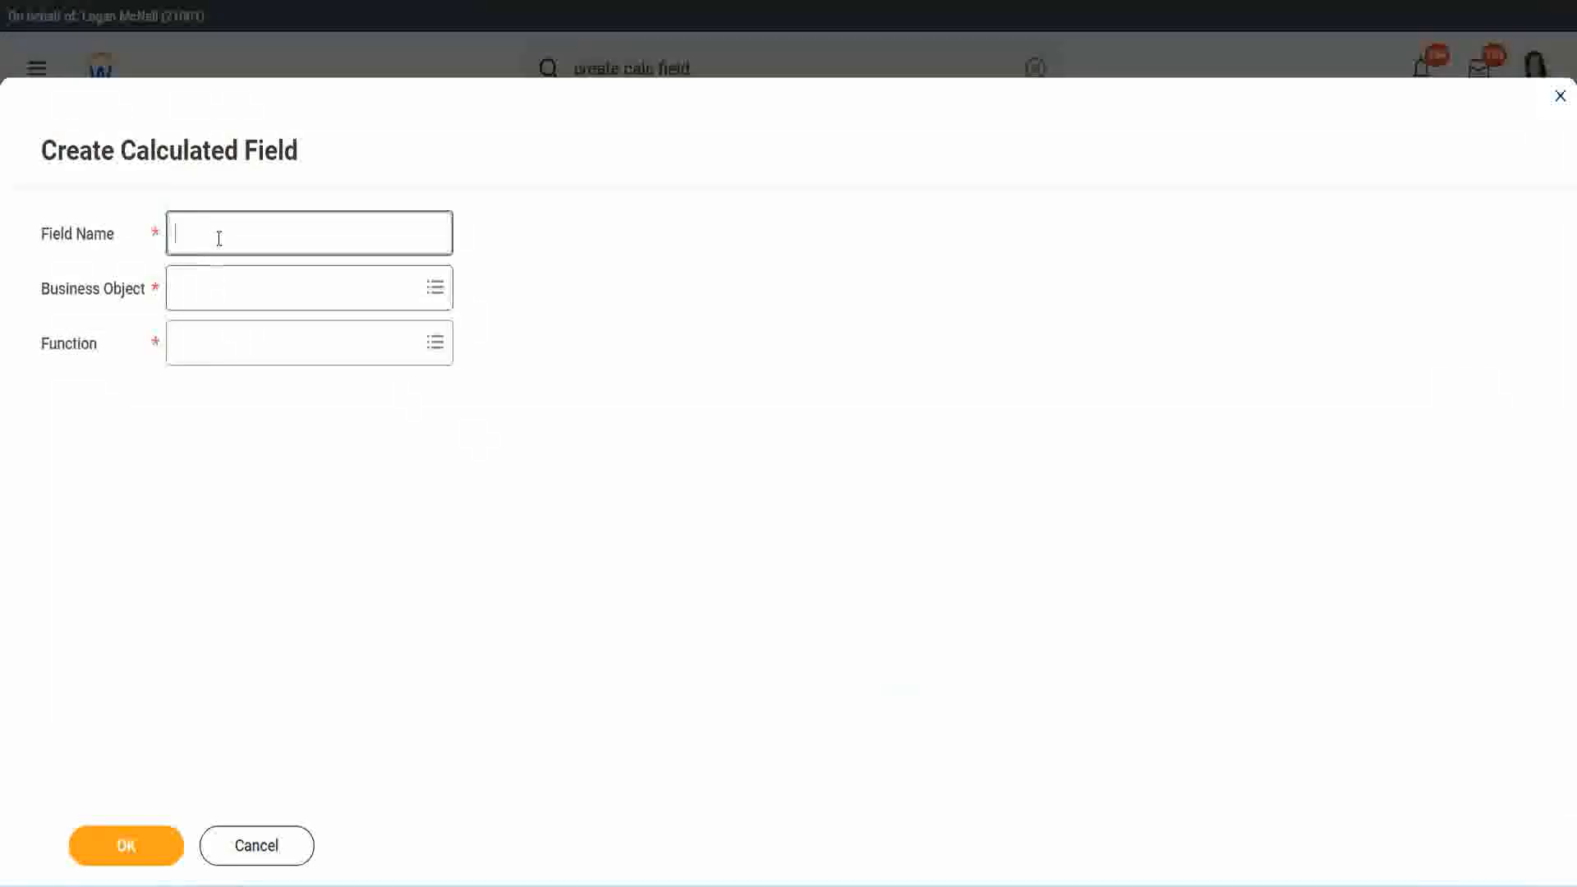
pyautogui.hotkey('ctrl', 'v')
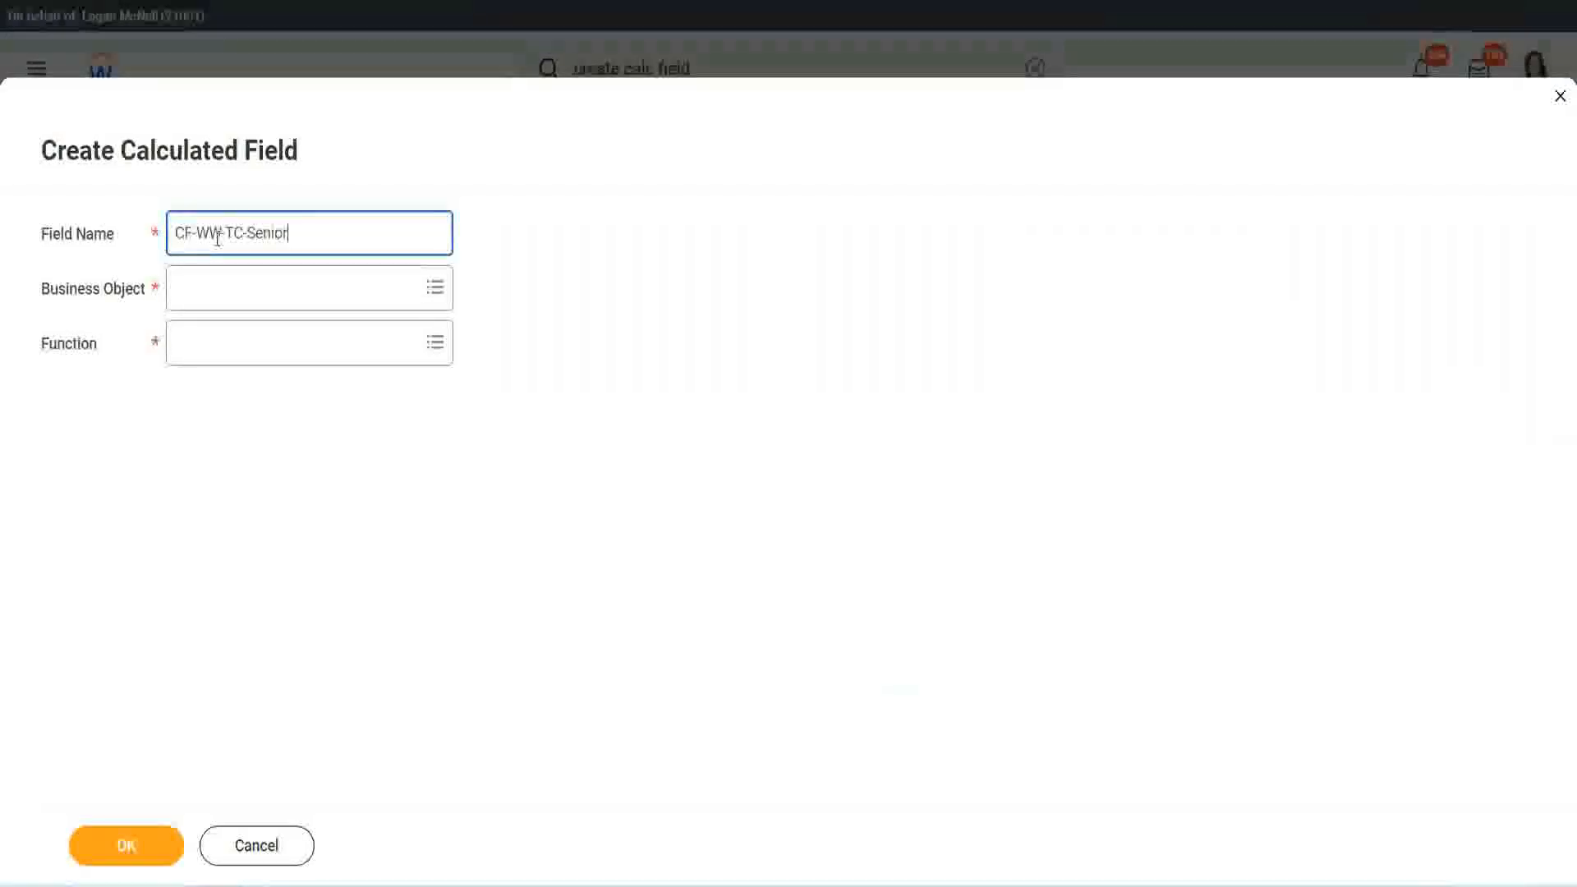
pyautogui.hotkey('ctrl', 'shift', 'Left')
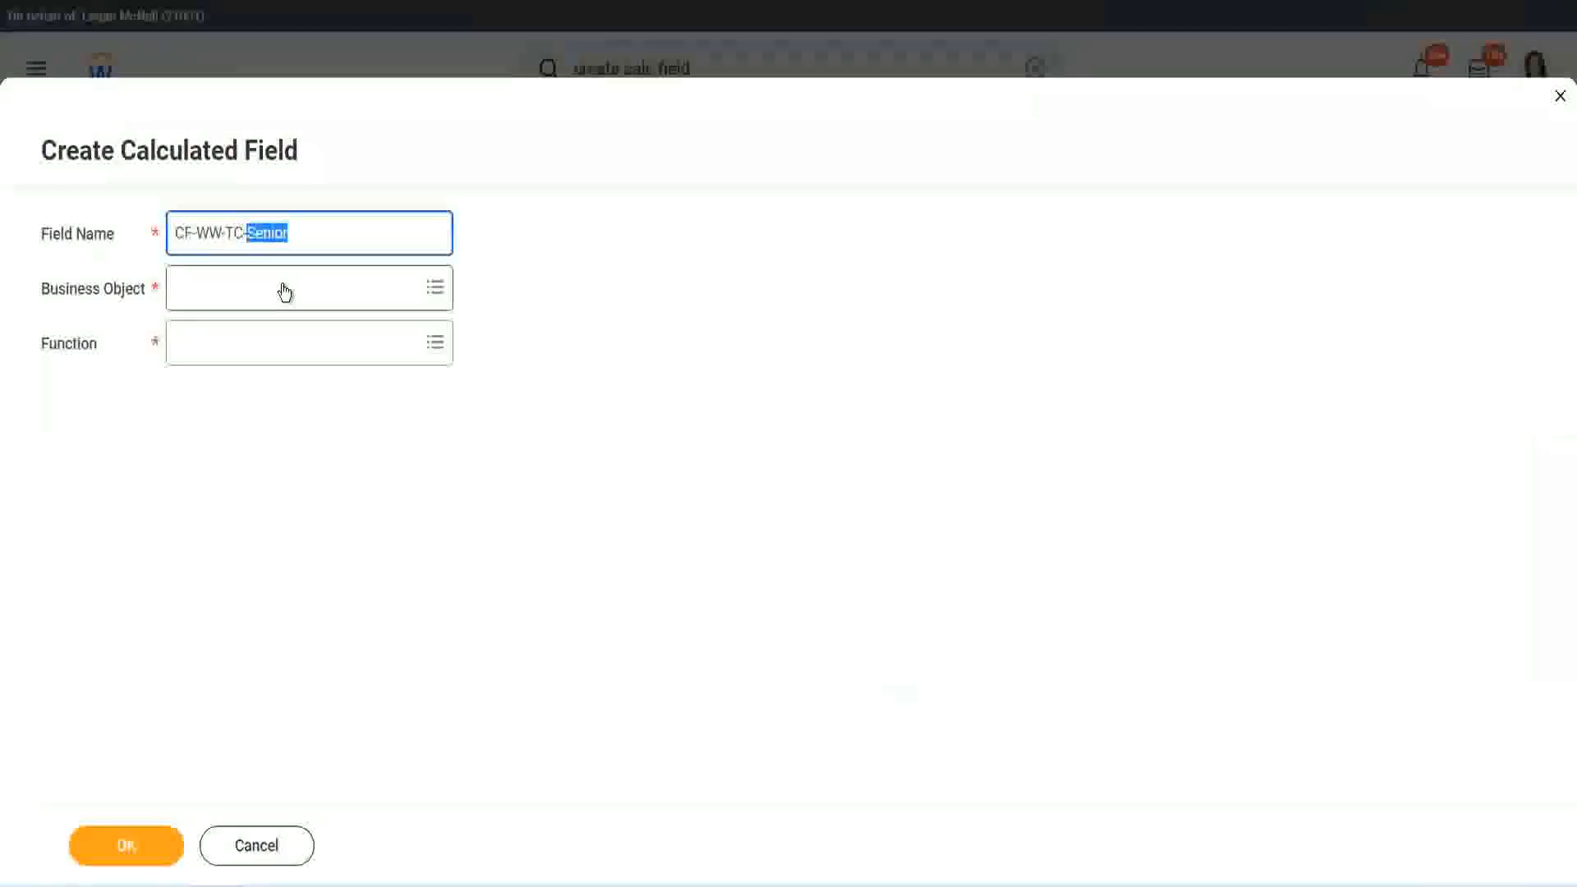
pyautogui.write('Legend')
# Set the CF-WW-TC-Legend field's business object to Global and its function to Text Constant
pyautogui.click(222, 301)
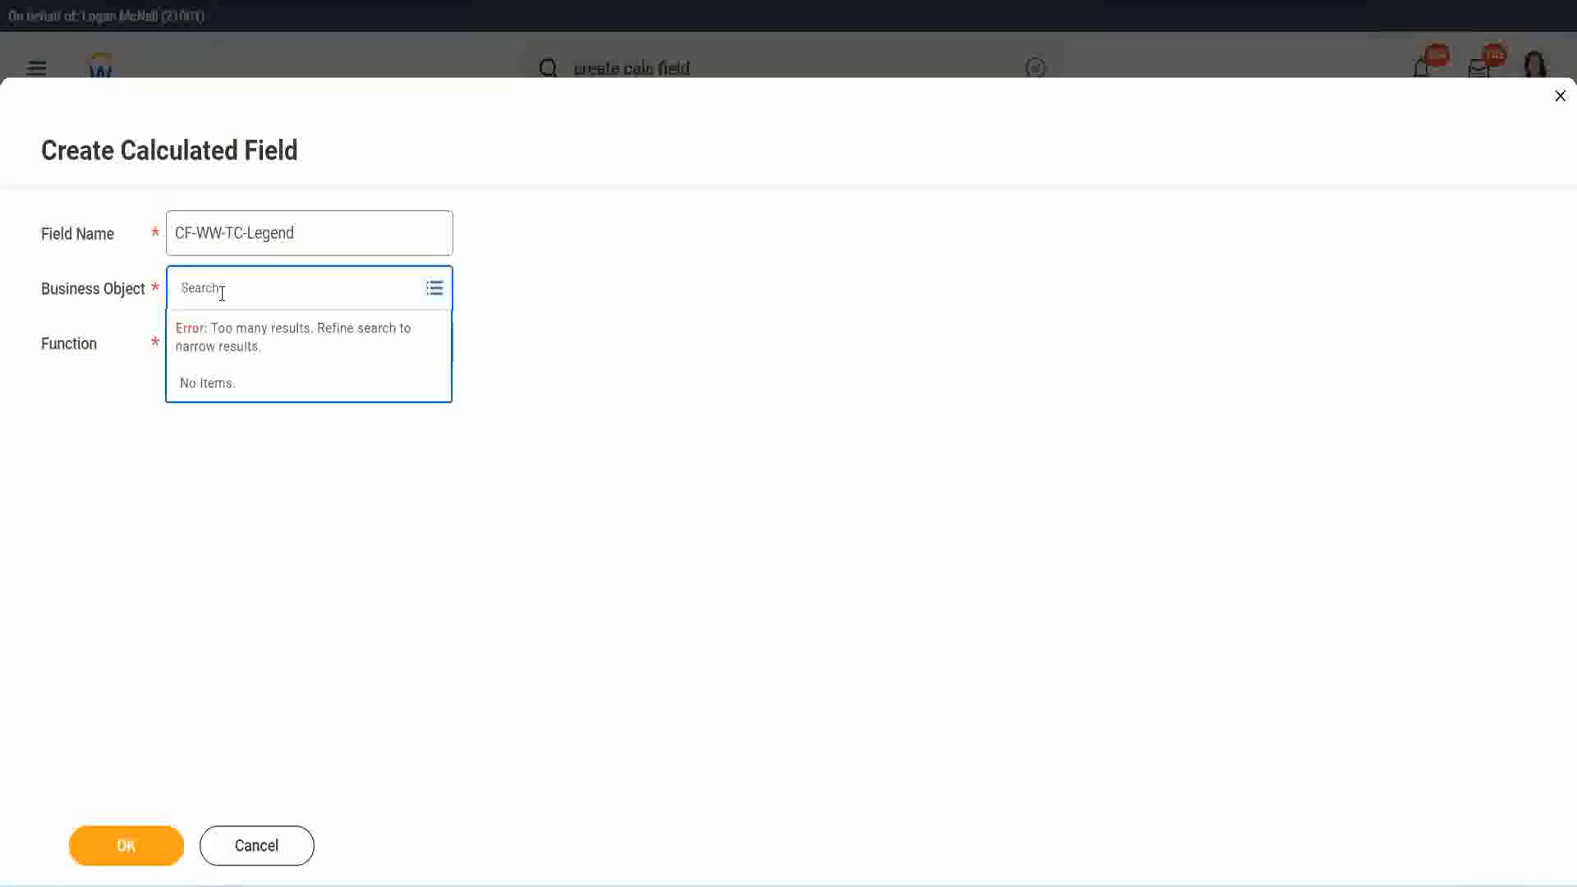
pyautogui.write('Glo')
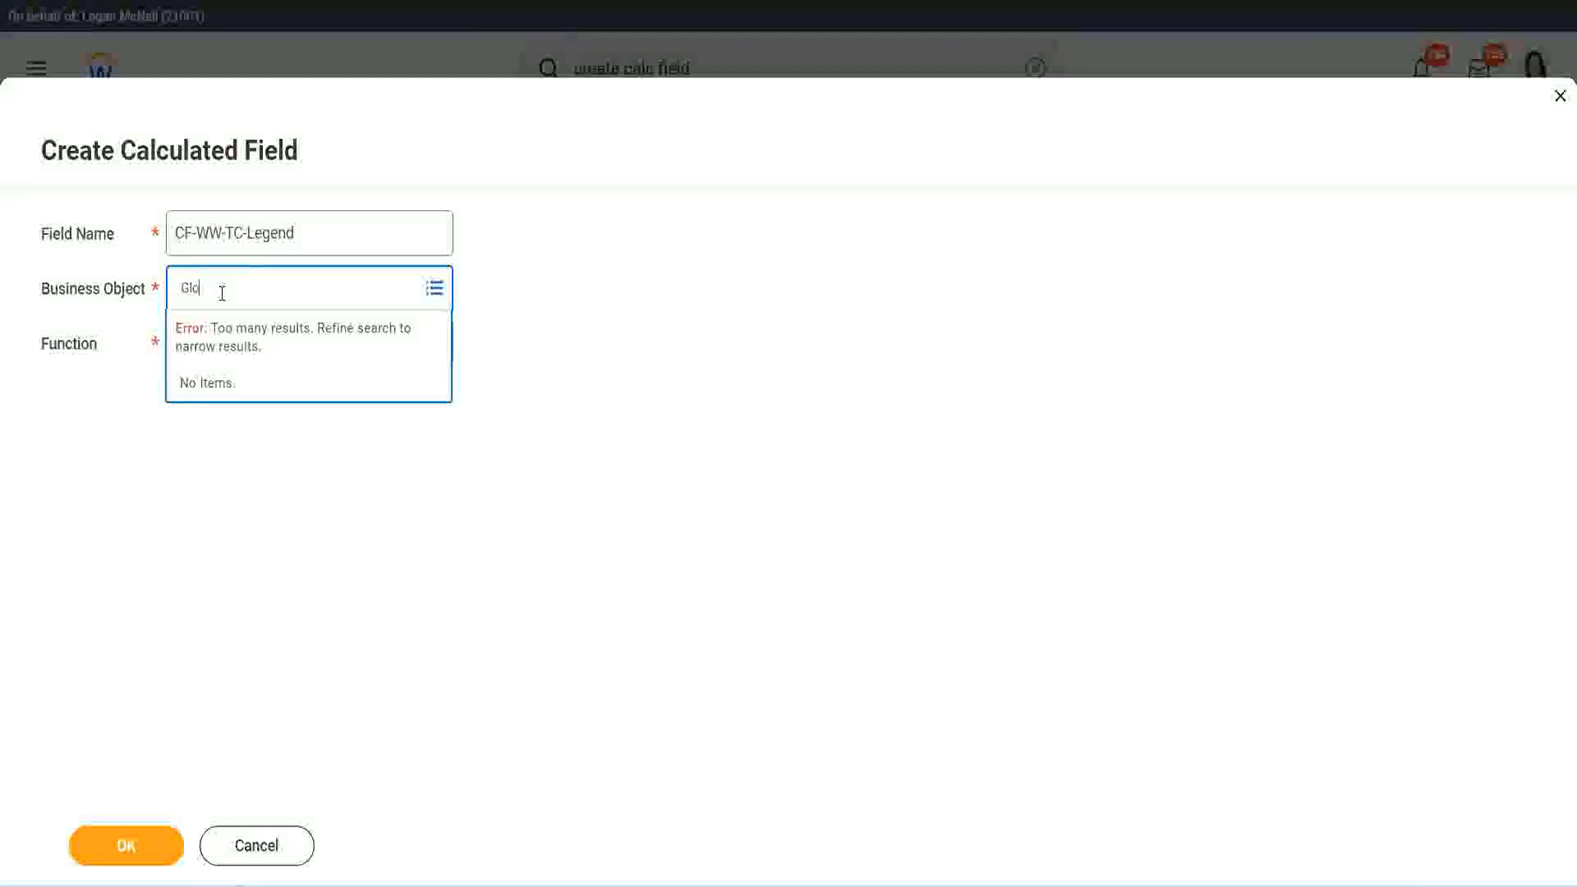
pyautogui.write('bal')
pyautogui.press('Return')
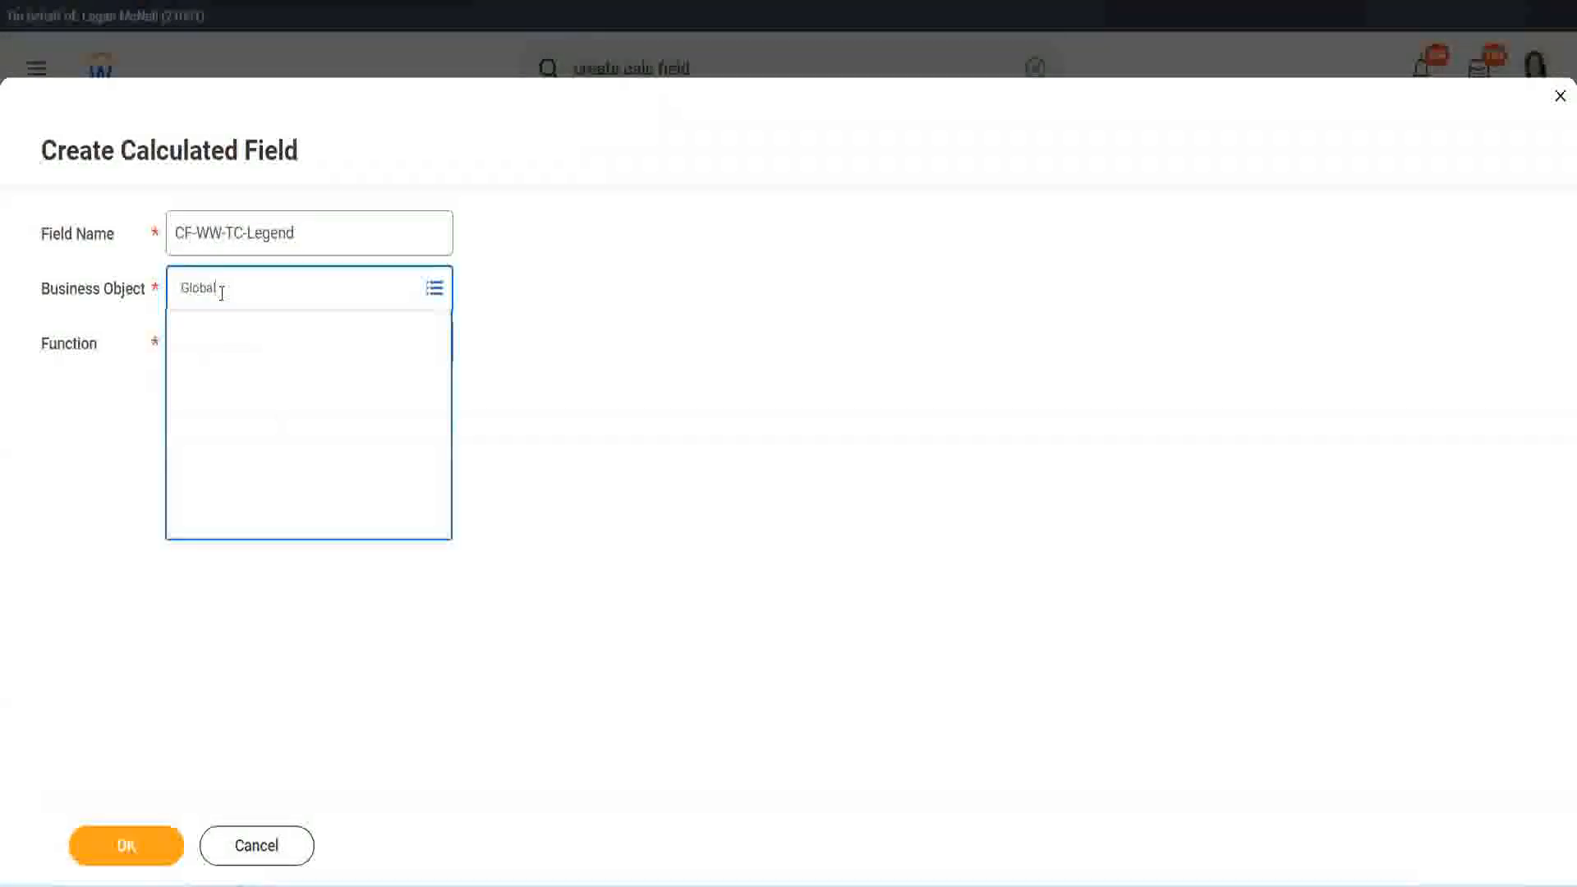
pyautogui.click(237, 378)
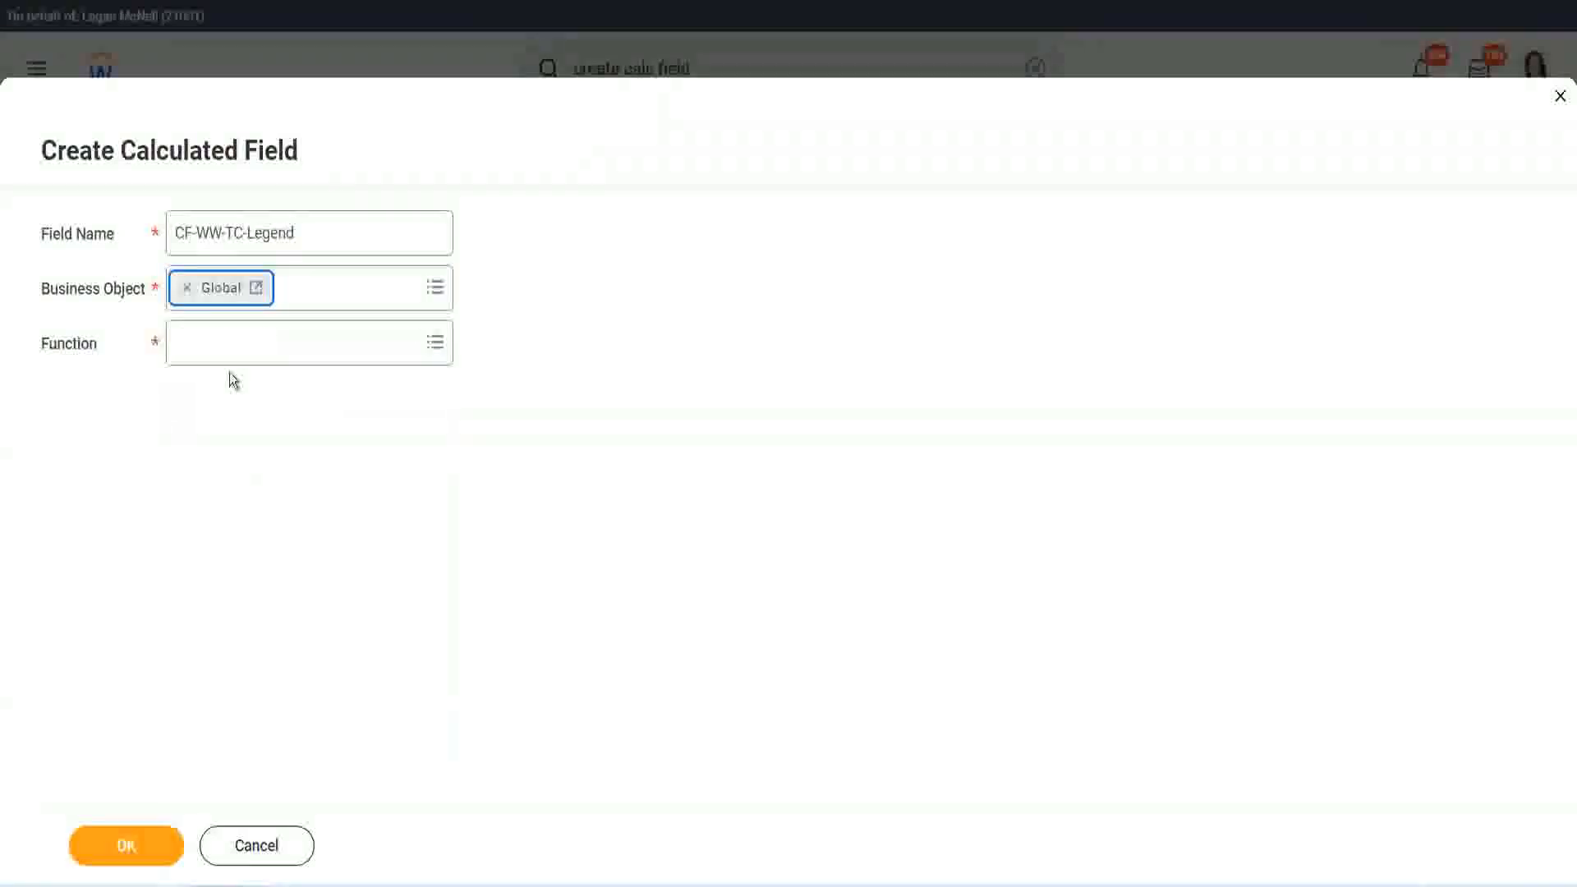
pyautogui.click(226, 342)
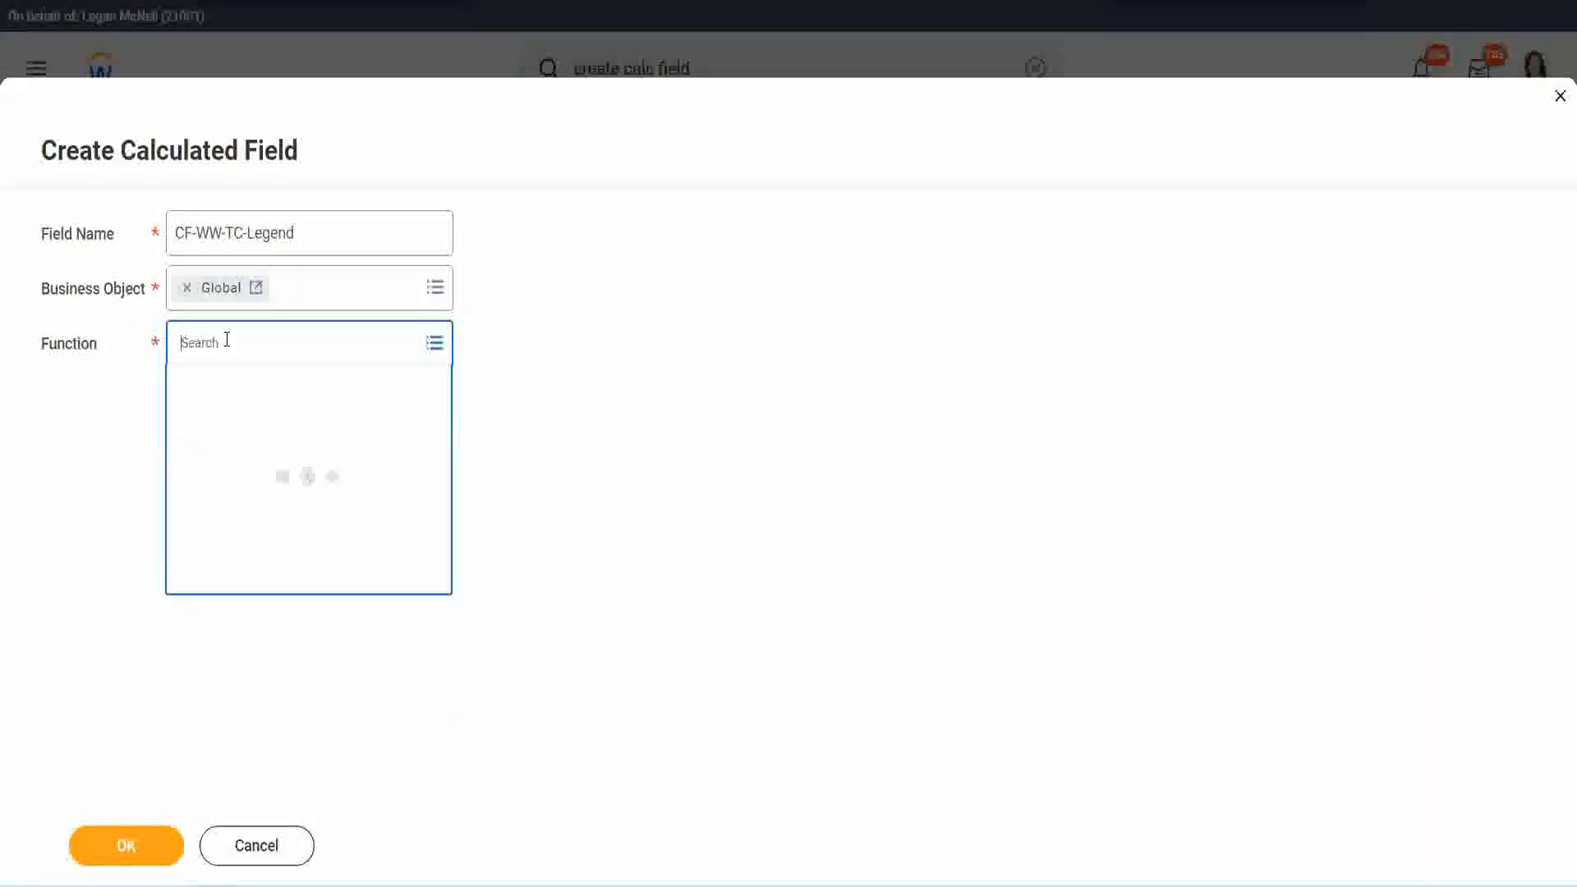
pyautogui.write('tc')
pyautogui.press('Return')
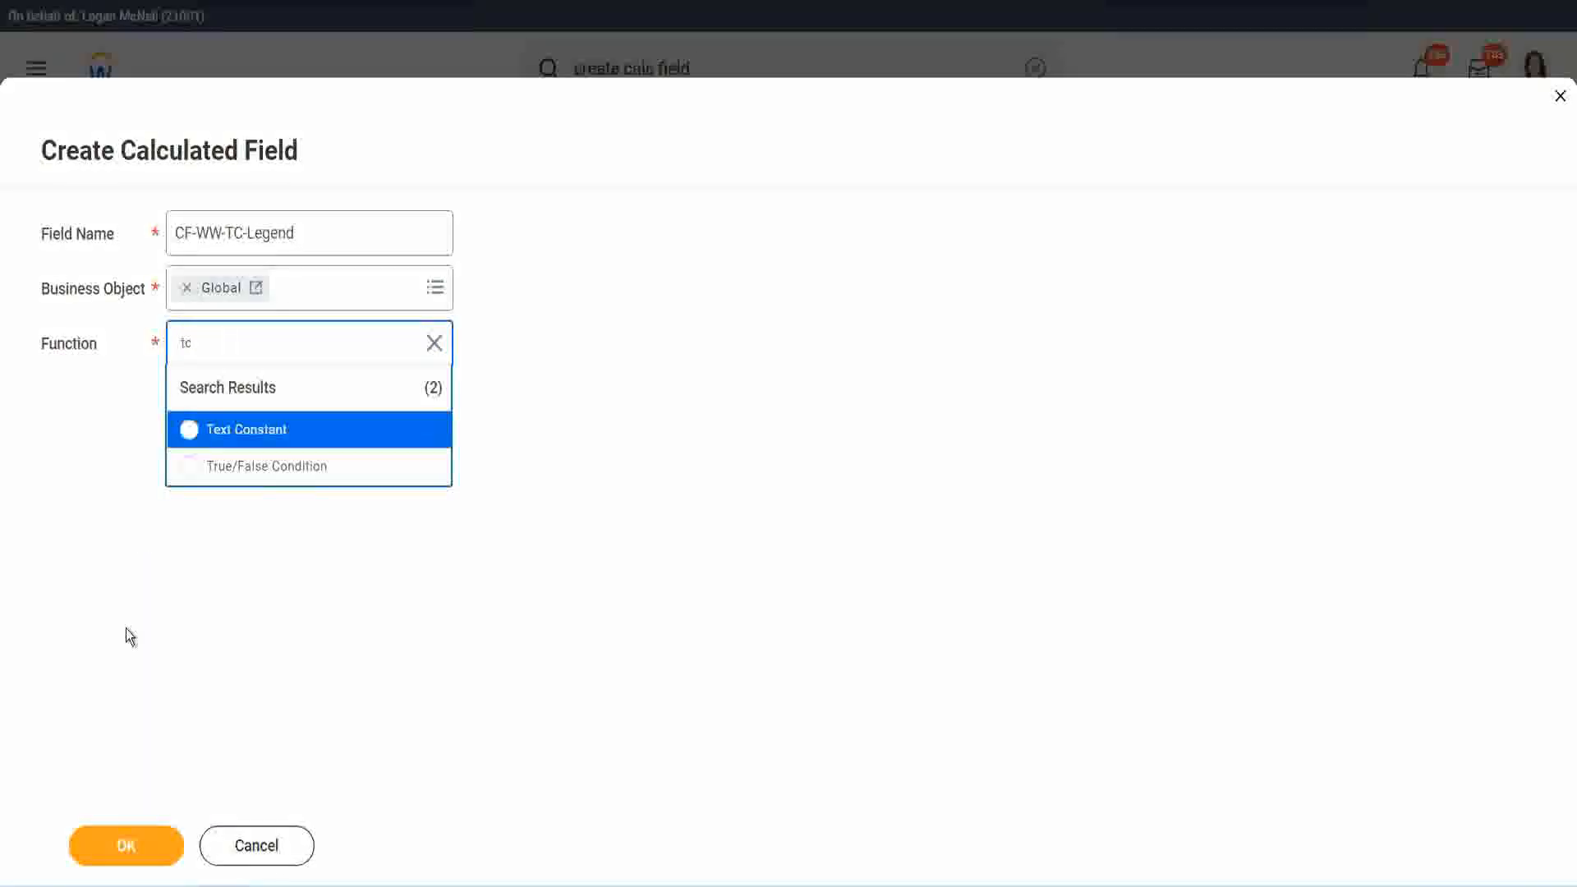
pyautogui.click(289, 440)
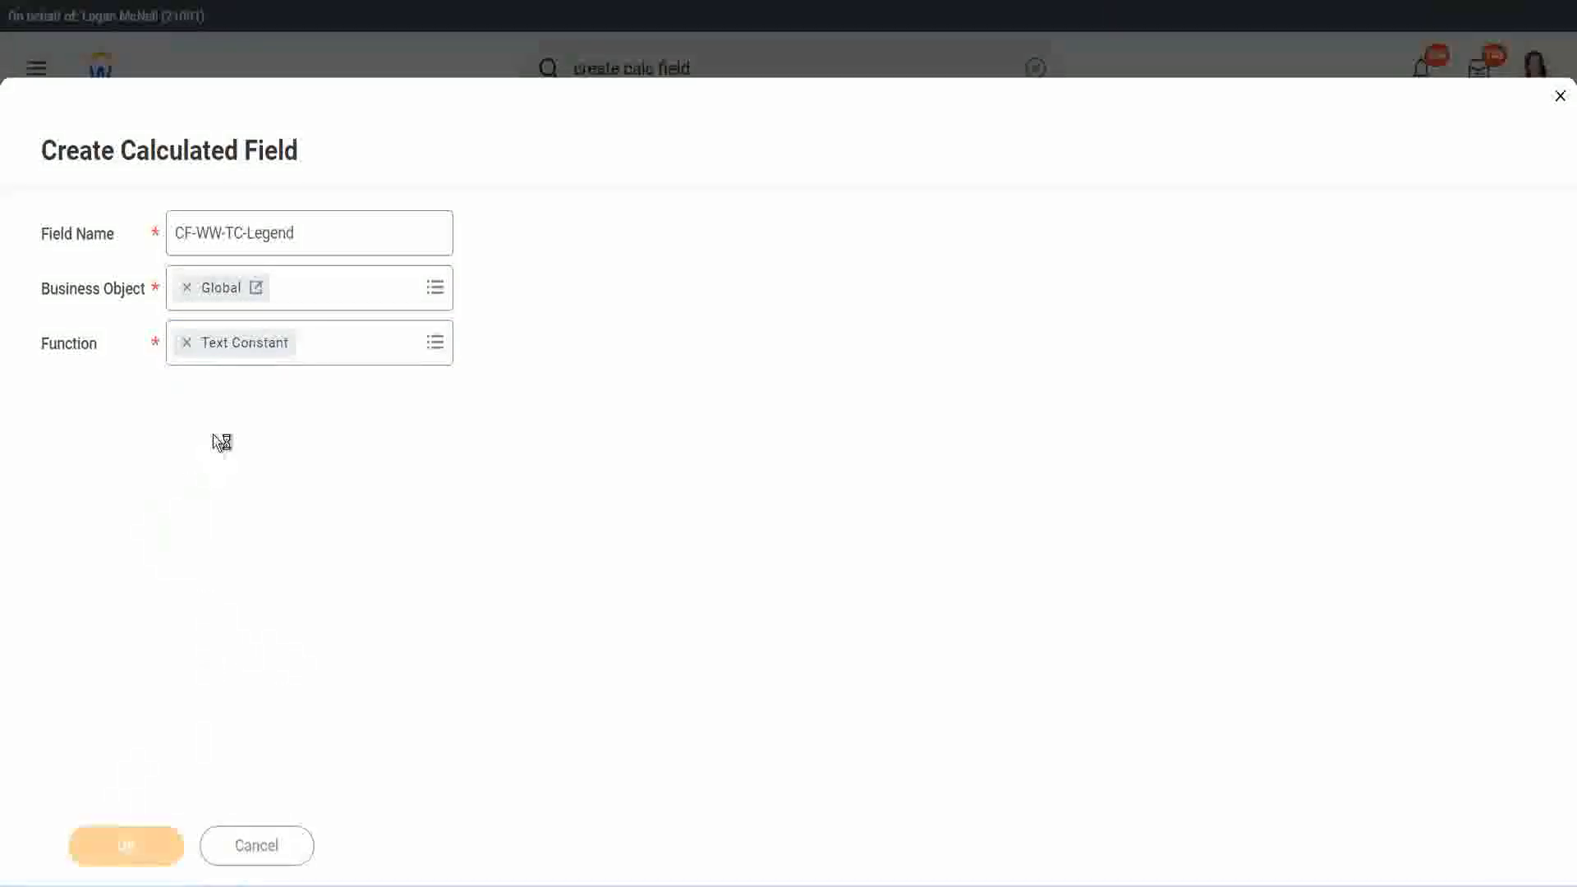
# Set the text constant to "Legend" and save the field as the fourth row's return value
pyautogui.click(203, 467)
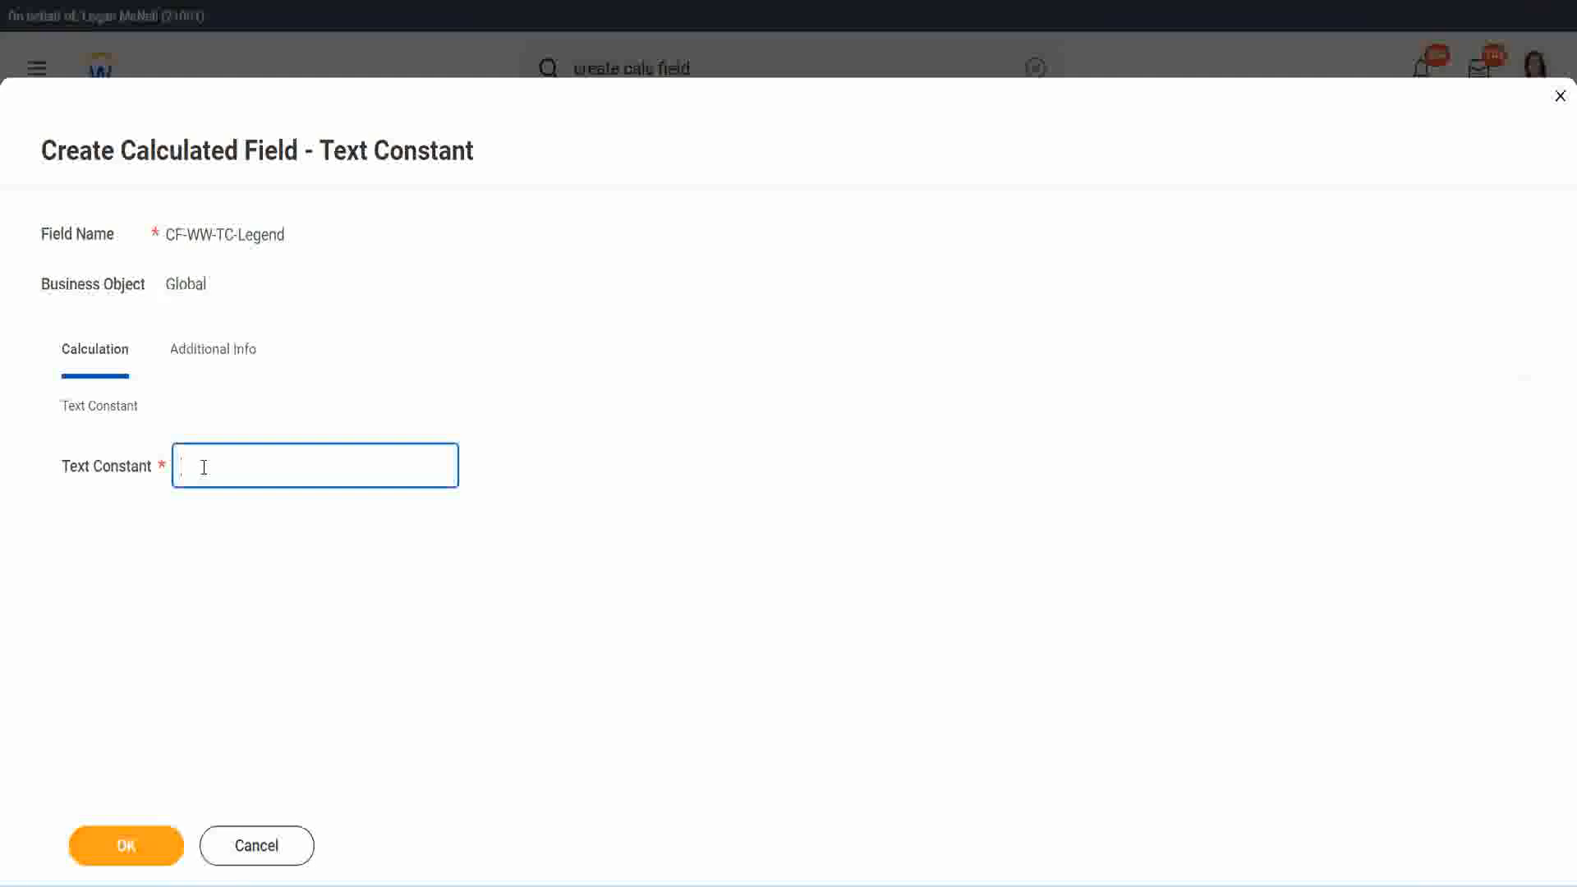
pyautogui.write('Legend')
pyautogui.click(128, 846)
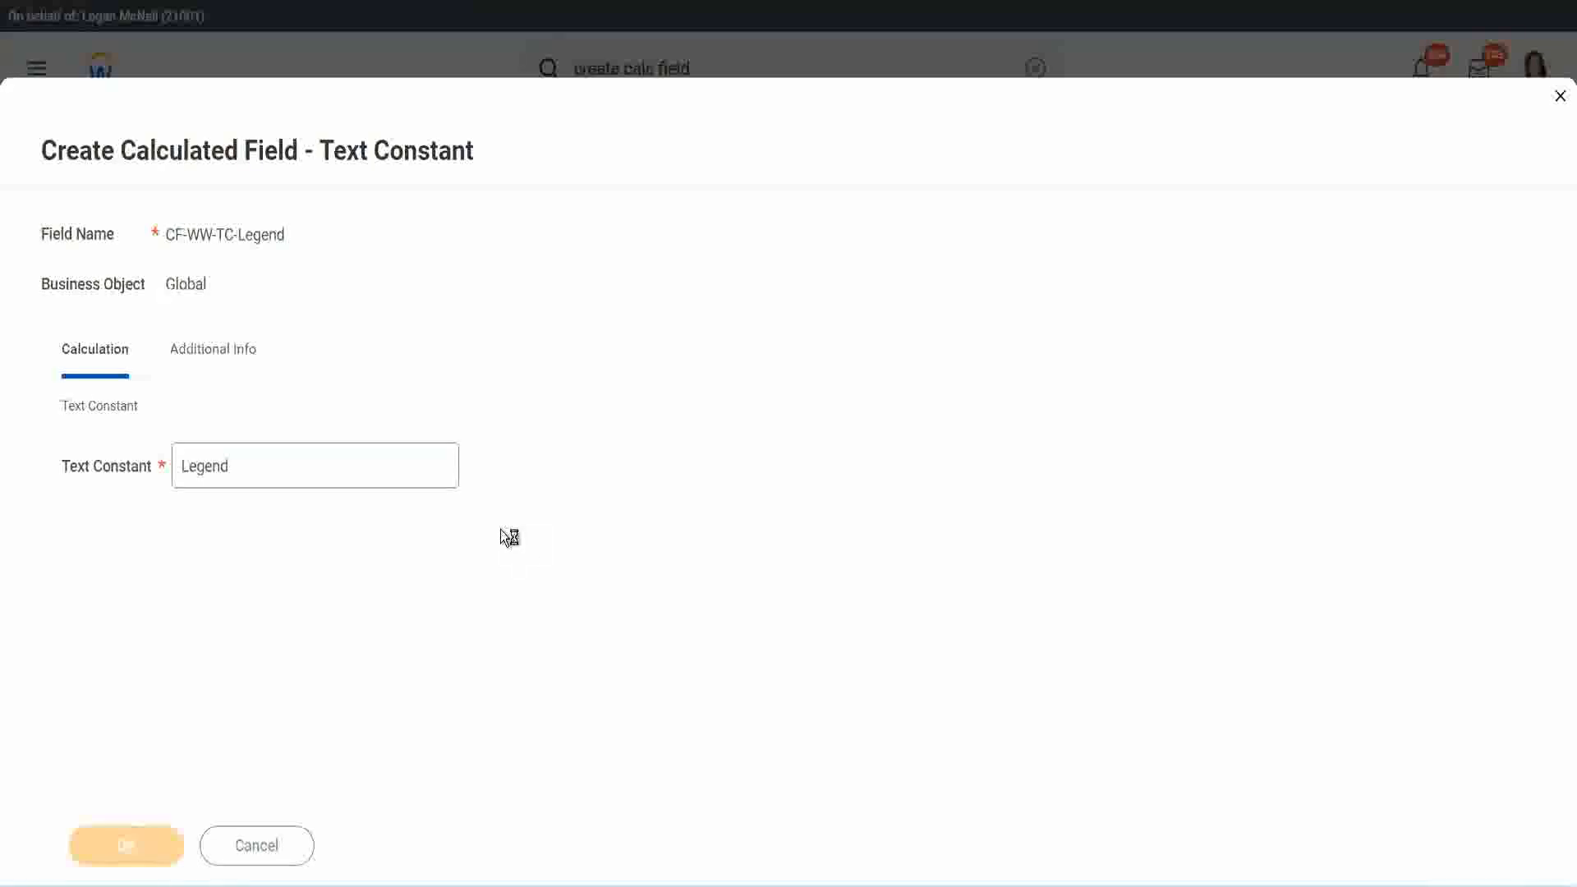
pyautogui.scroll(-3, 835, 440)
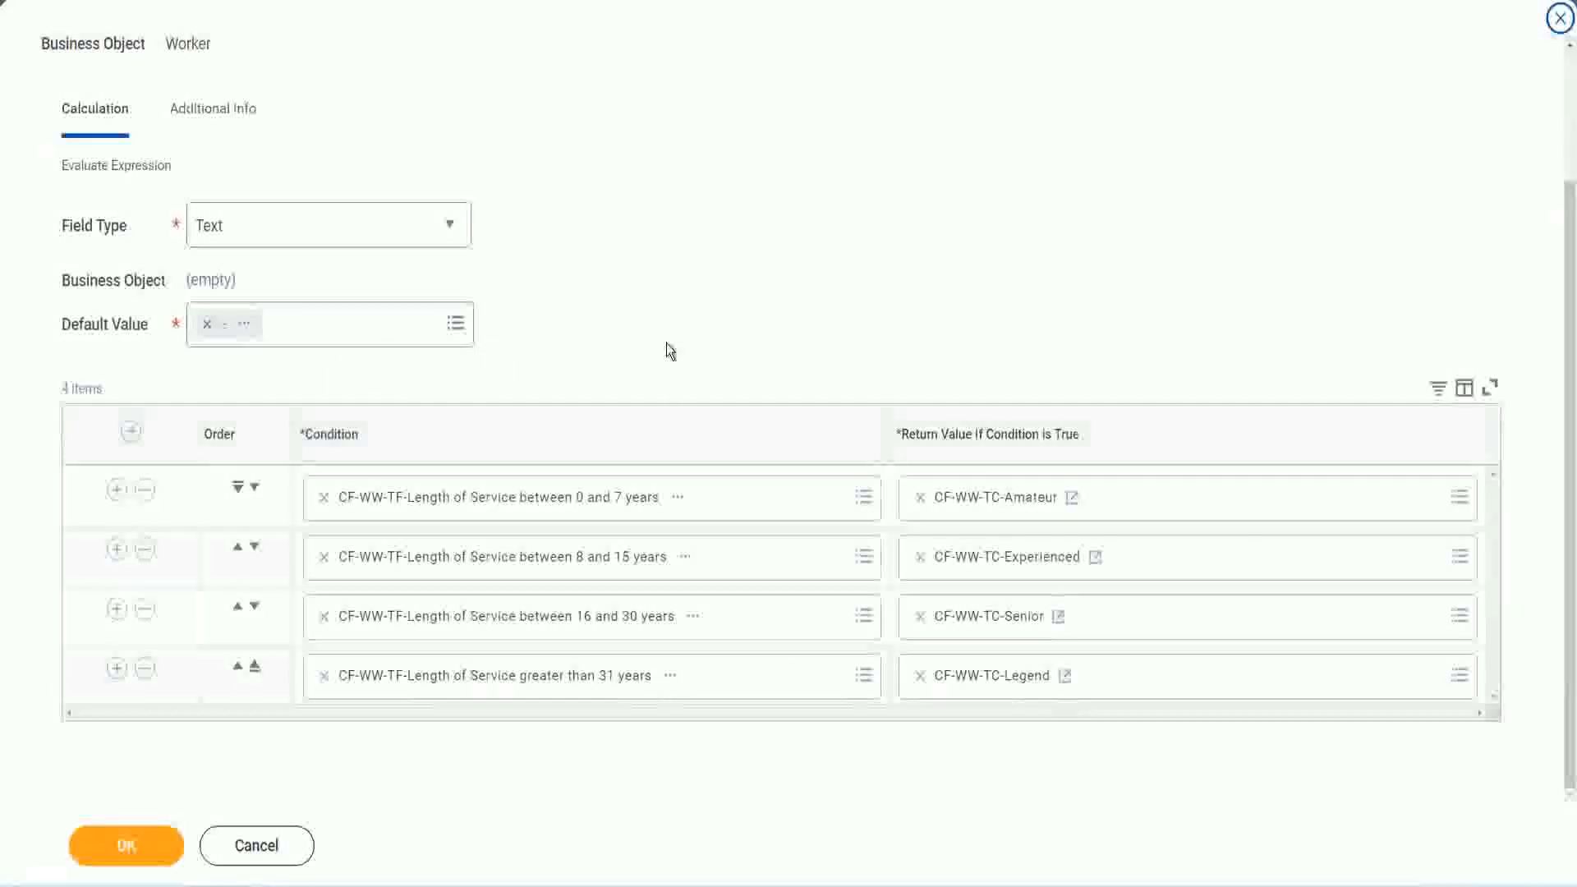
# Review the four conditions and return values of the Evaluate Expression field and save it
pyautogui.scroll(1, 668, 331)
pyautogui.scroll(1, 667, 322)
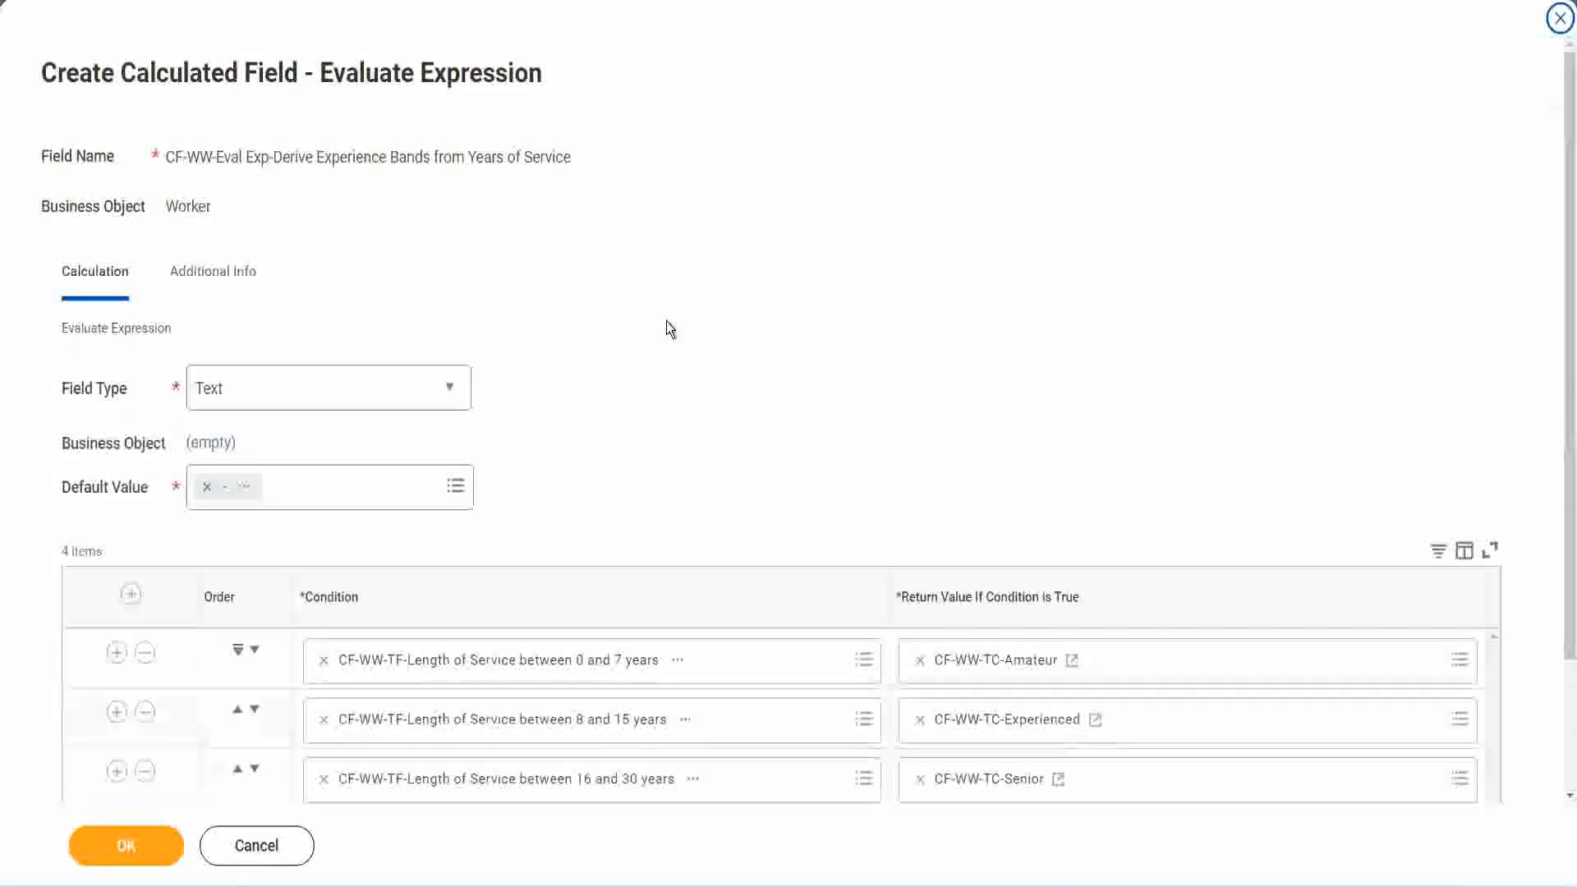
pyautogui.scroll(-2, 667, 328)
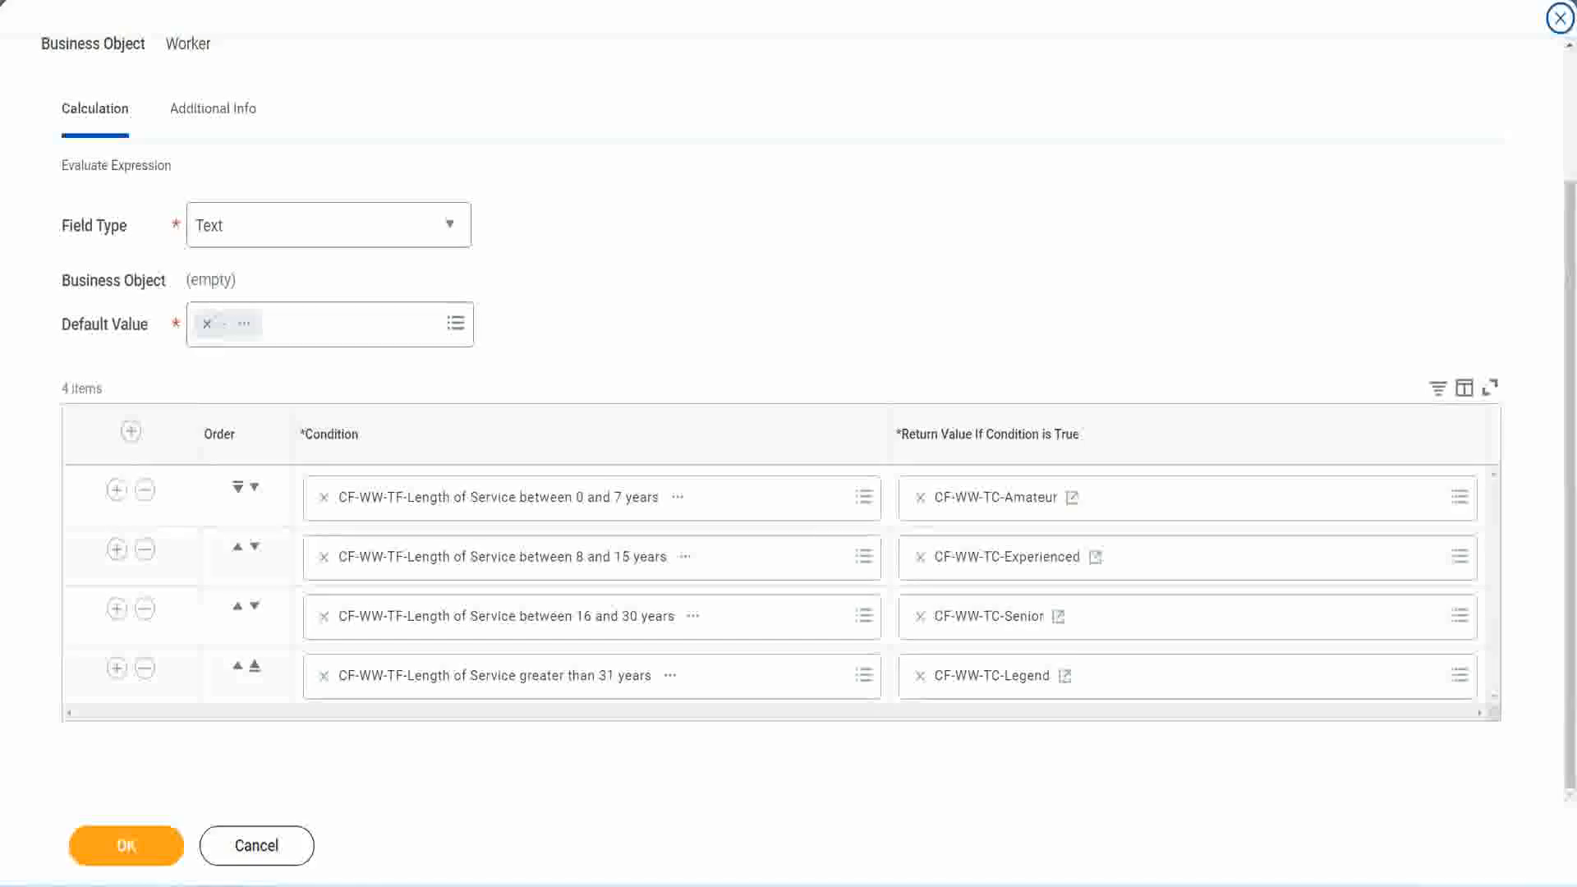
pyautogui.moveTo(1010, 230); pyautogui.dragTo(1023, 398)
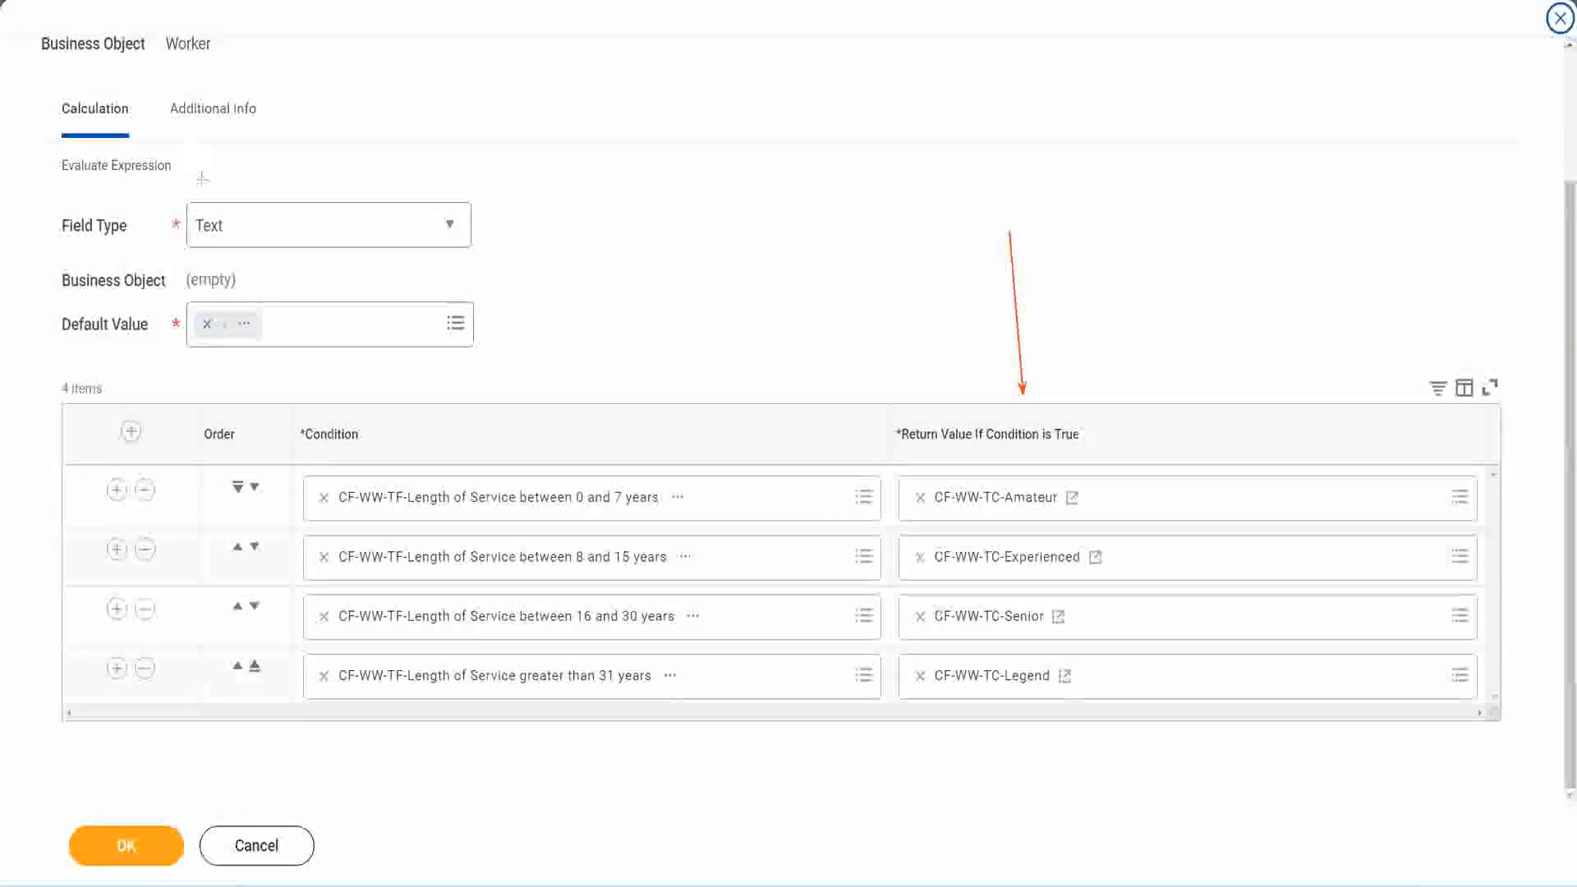
pyautogui.moveTo(205, 196); pyautogui.dragTo(203, 198)
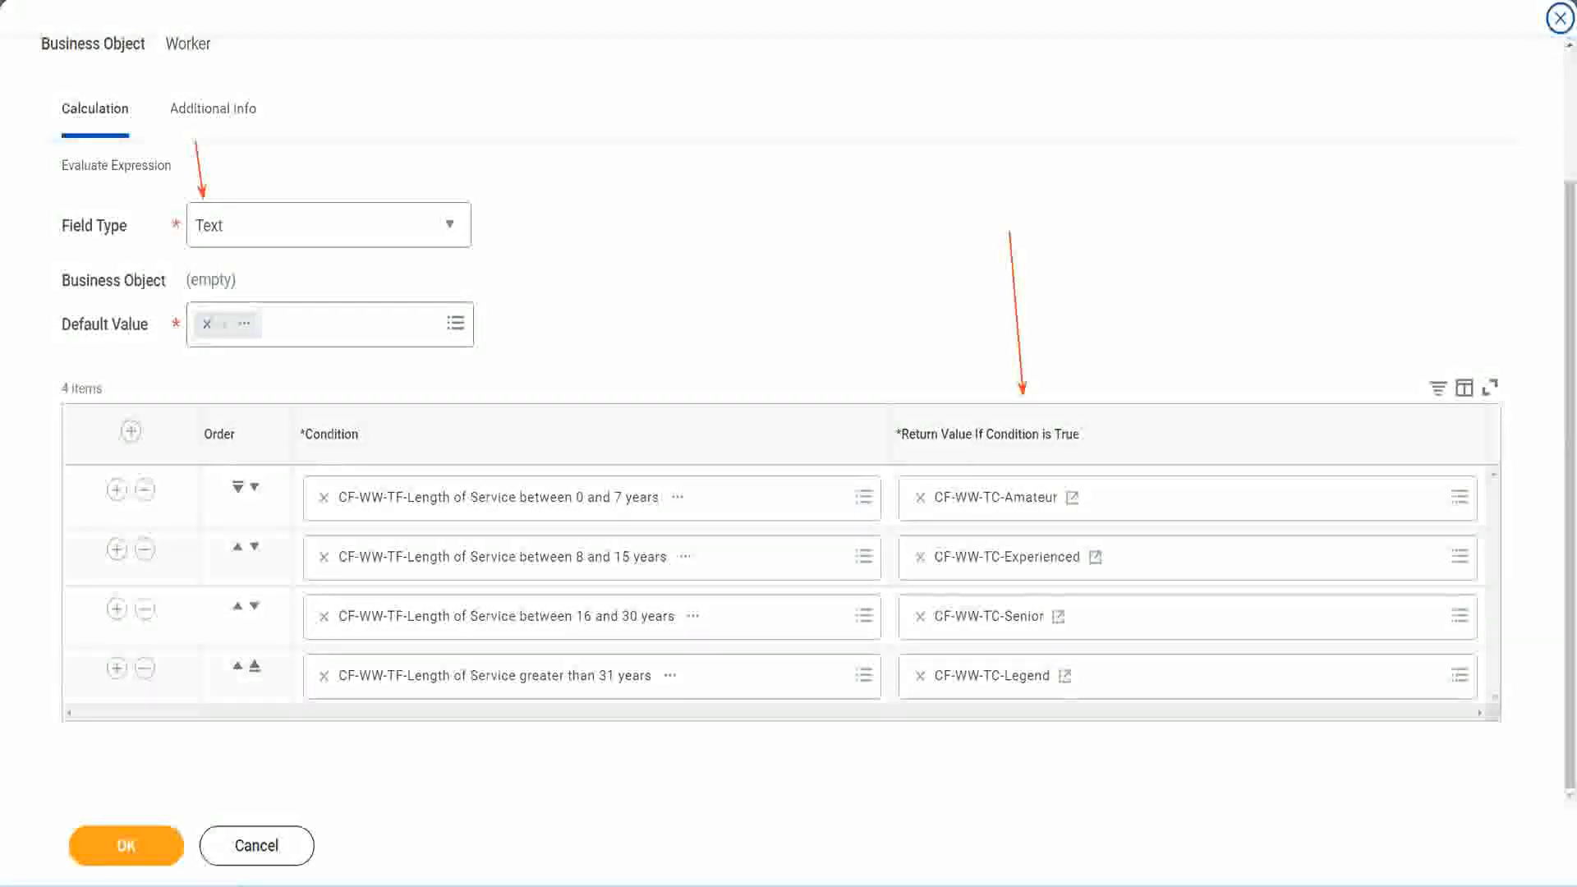
pyautogui.click(132, 844)
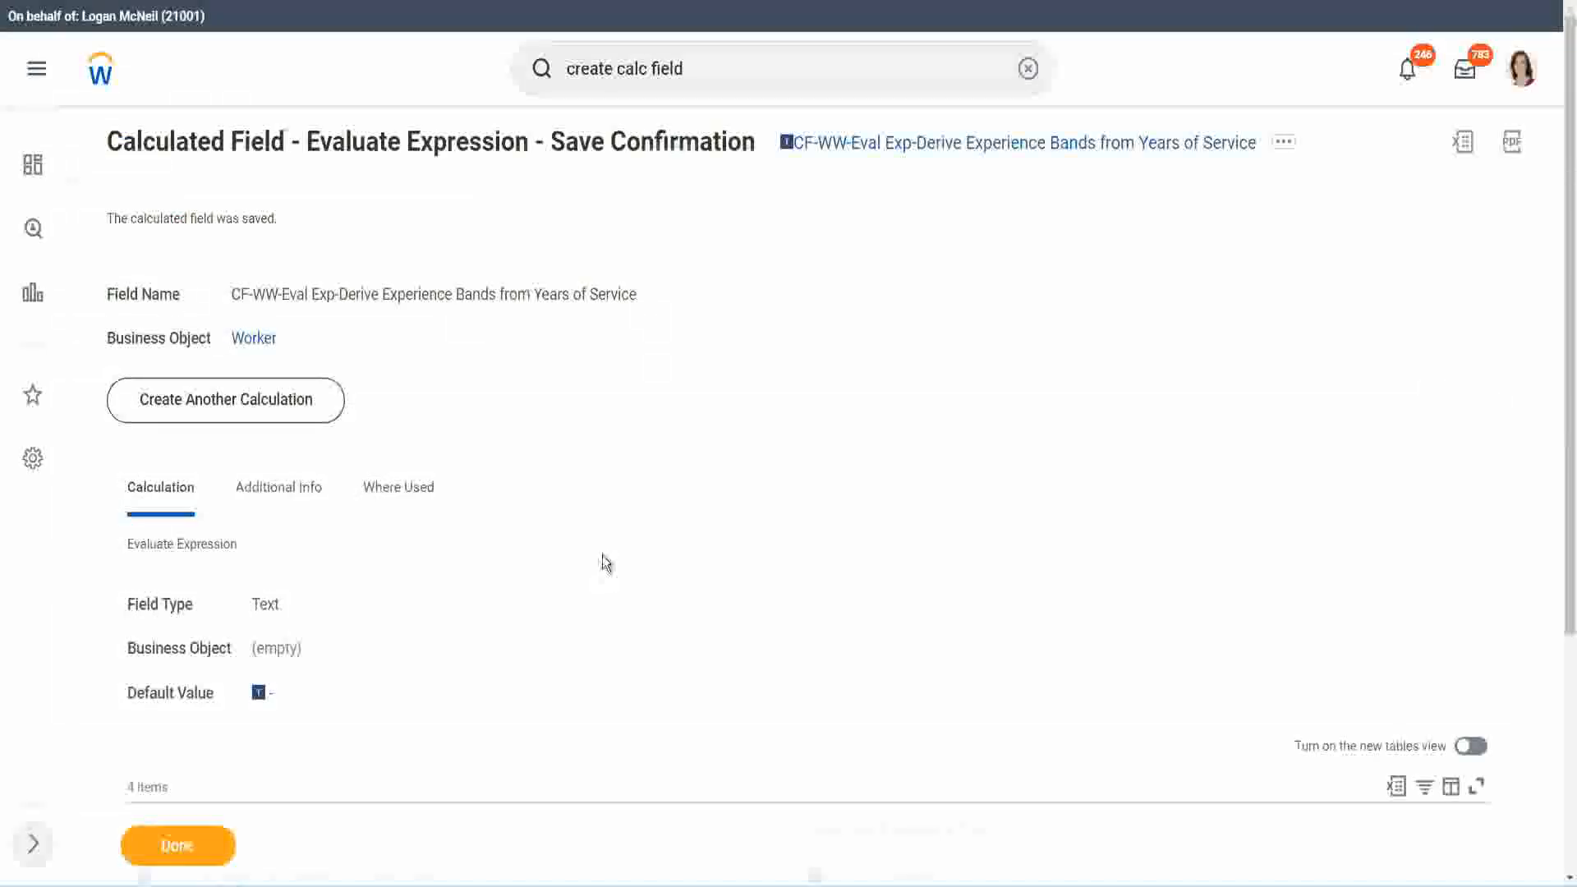
# Copy the name of the saved Evaluate Expression calculated field and close its save confirmation
pyautogui.scroll(-4, 608, 575)
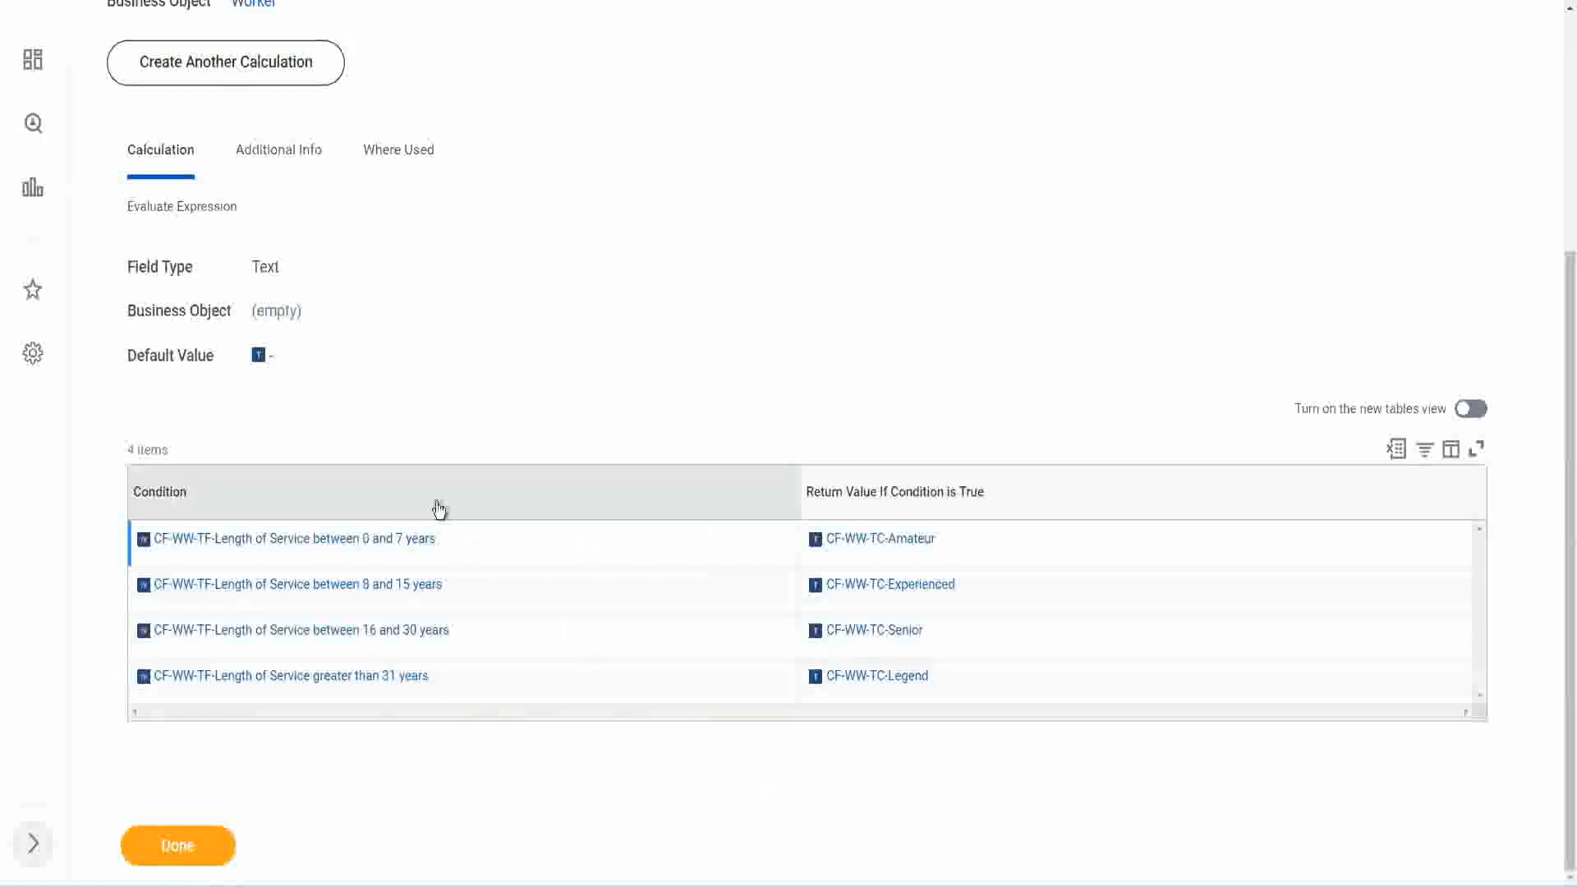
pyautogui.scroll(4, 485, 427)
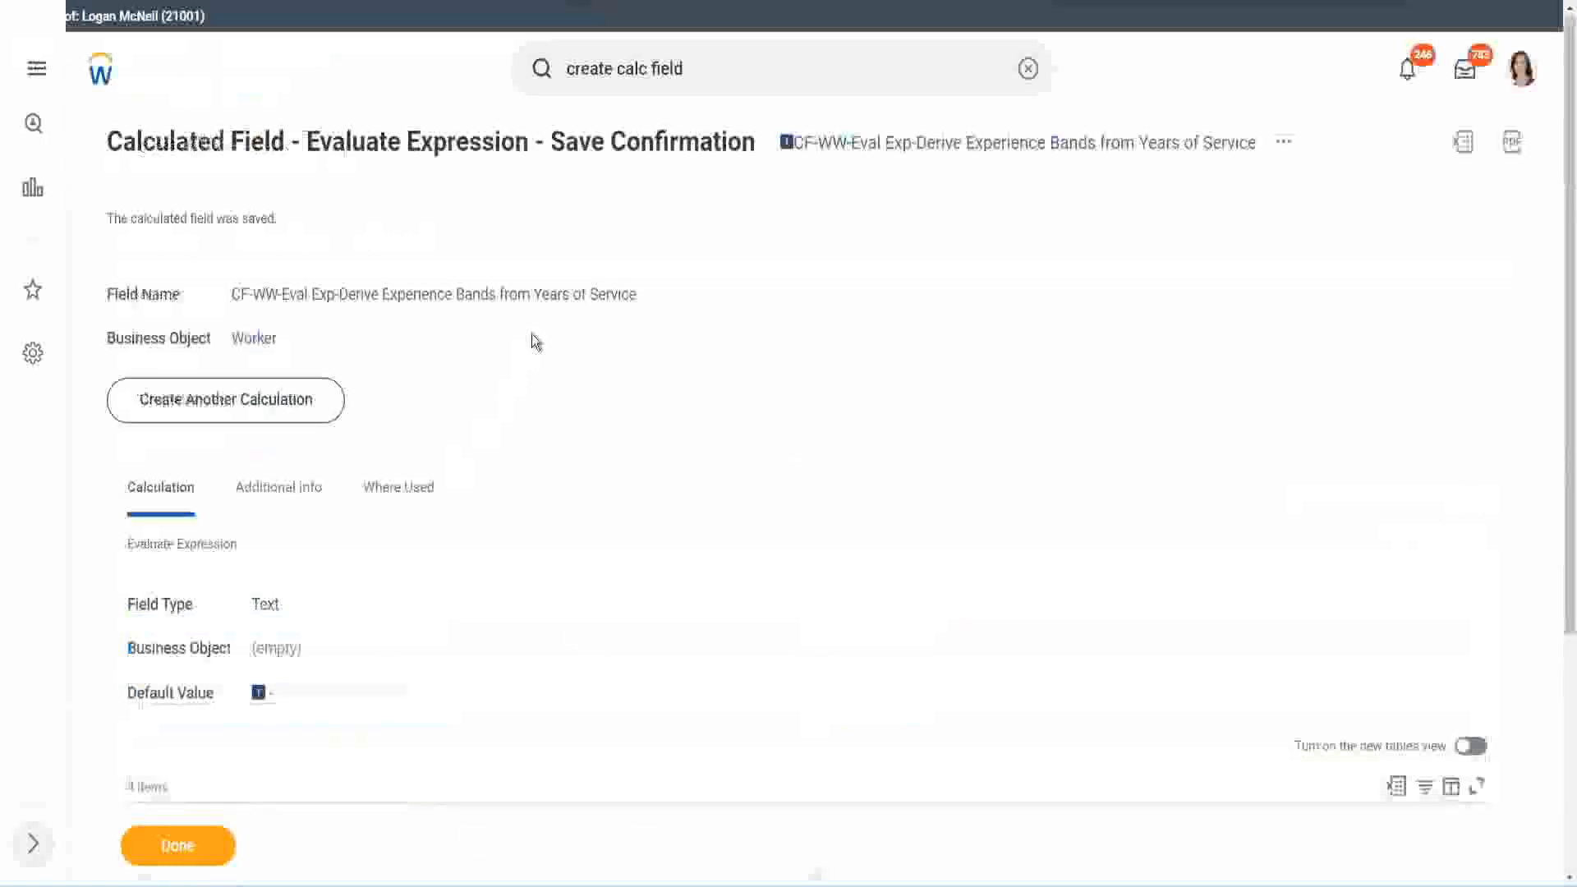
pyautogui.rightClick(925, 158)
pyautogui.click(963, 242)
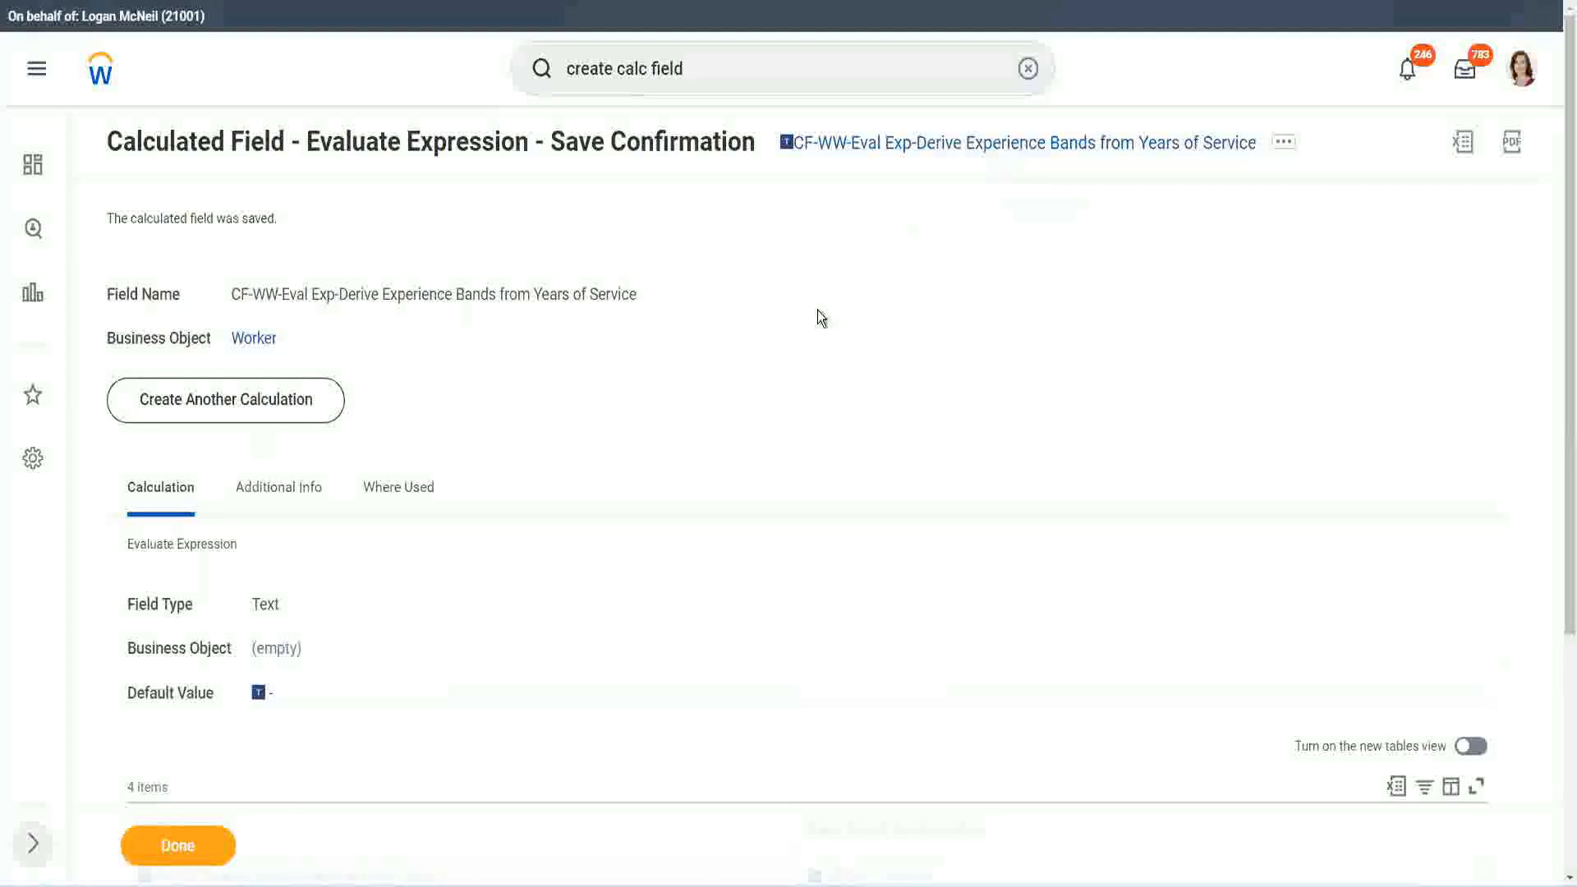
pyautogui.click(175, 848)
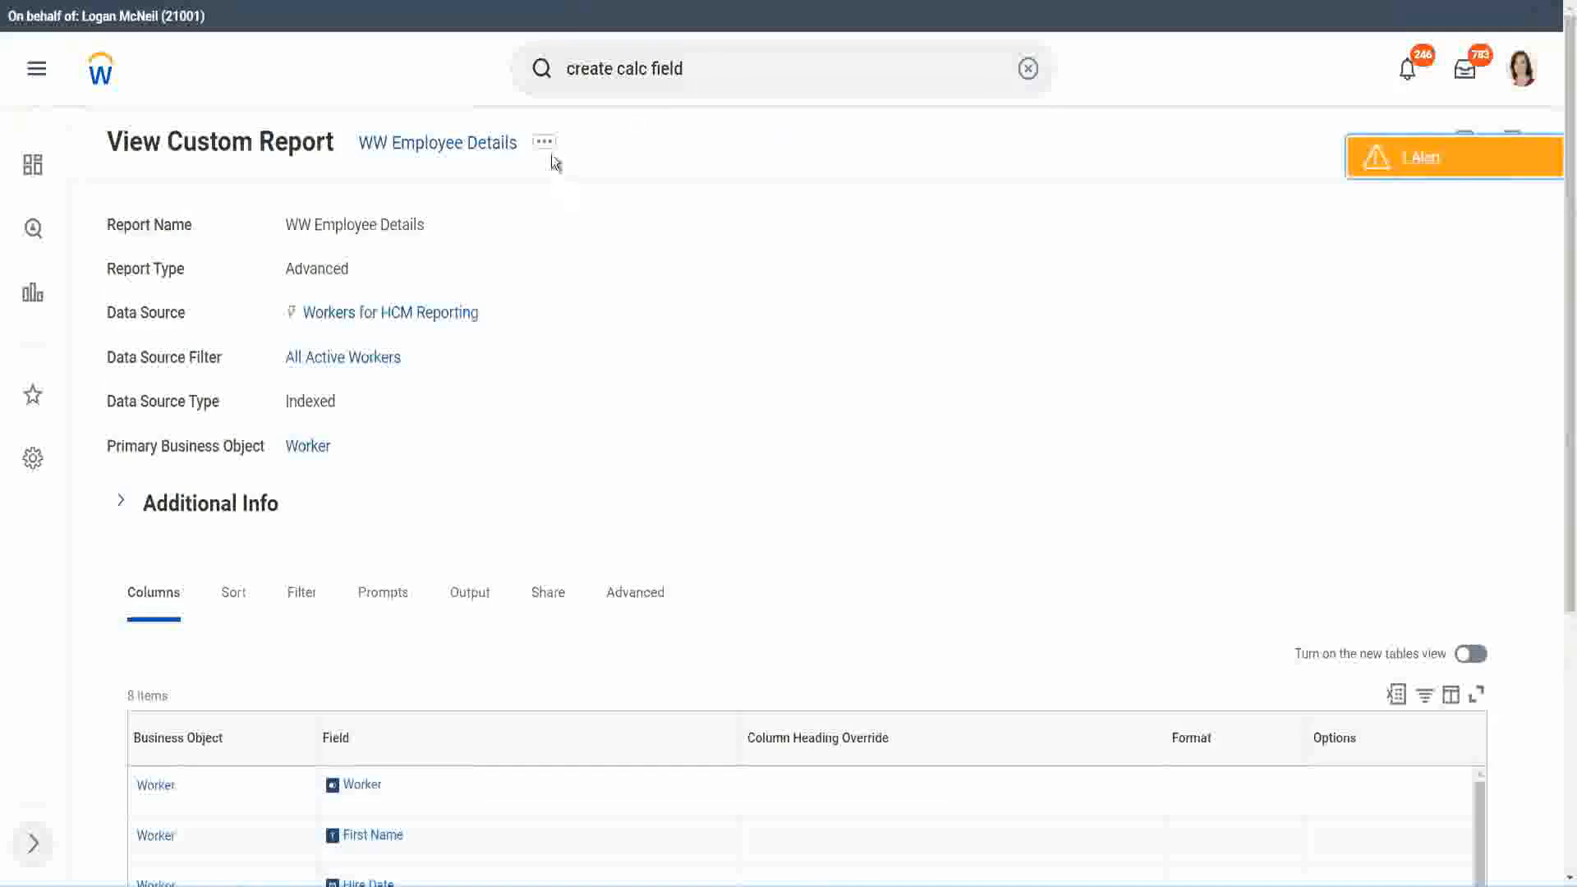
# Open the WW Employee Details custom report for editing
pyautogui.click(546, 146)
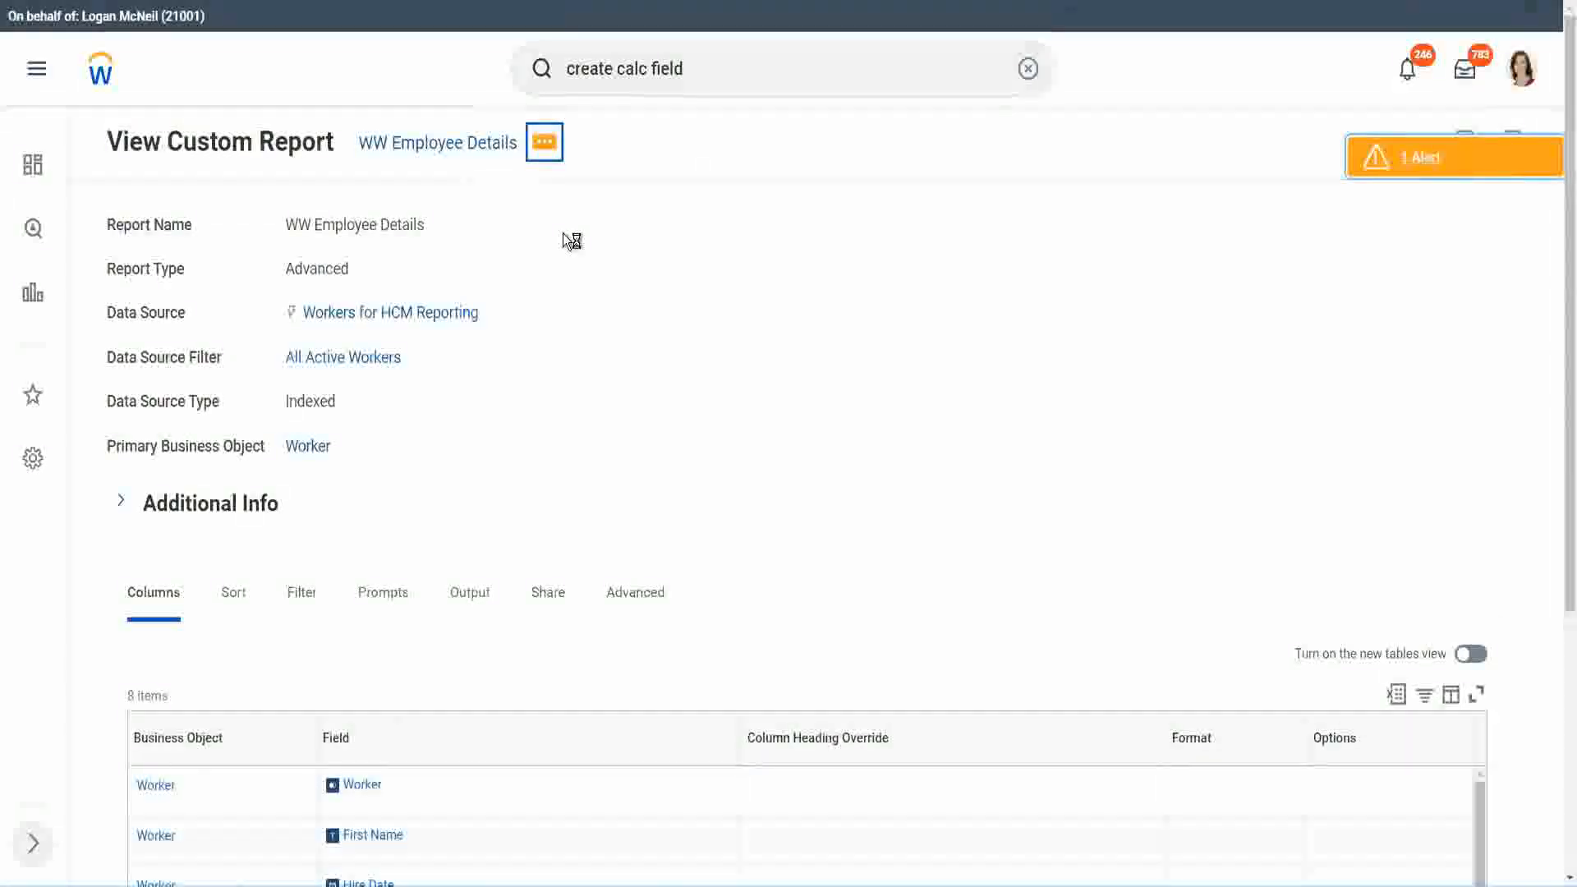
pyautogui.moveTo(641, 234)
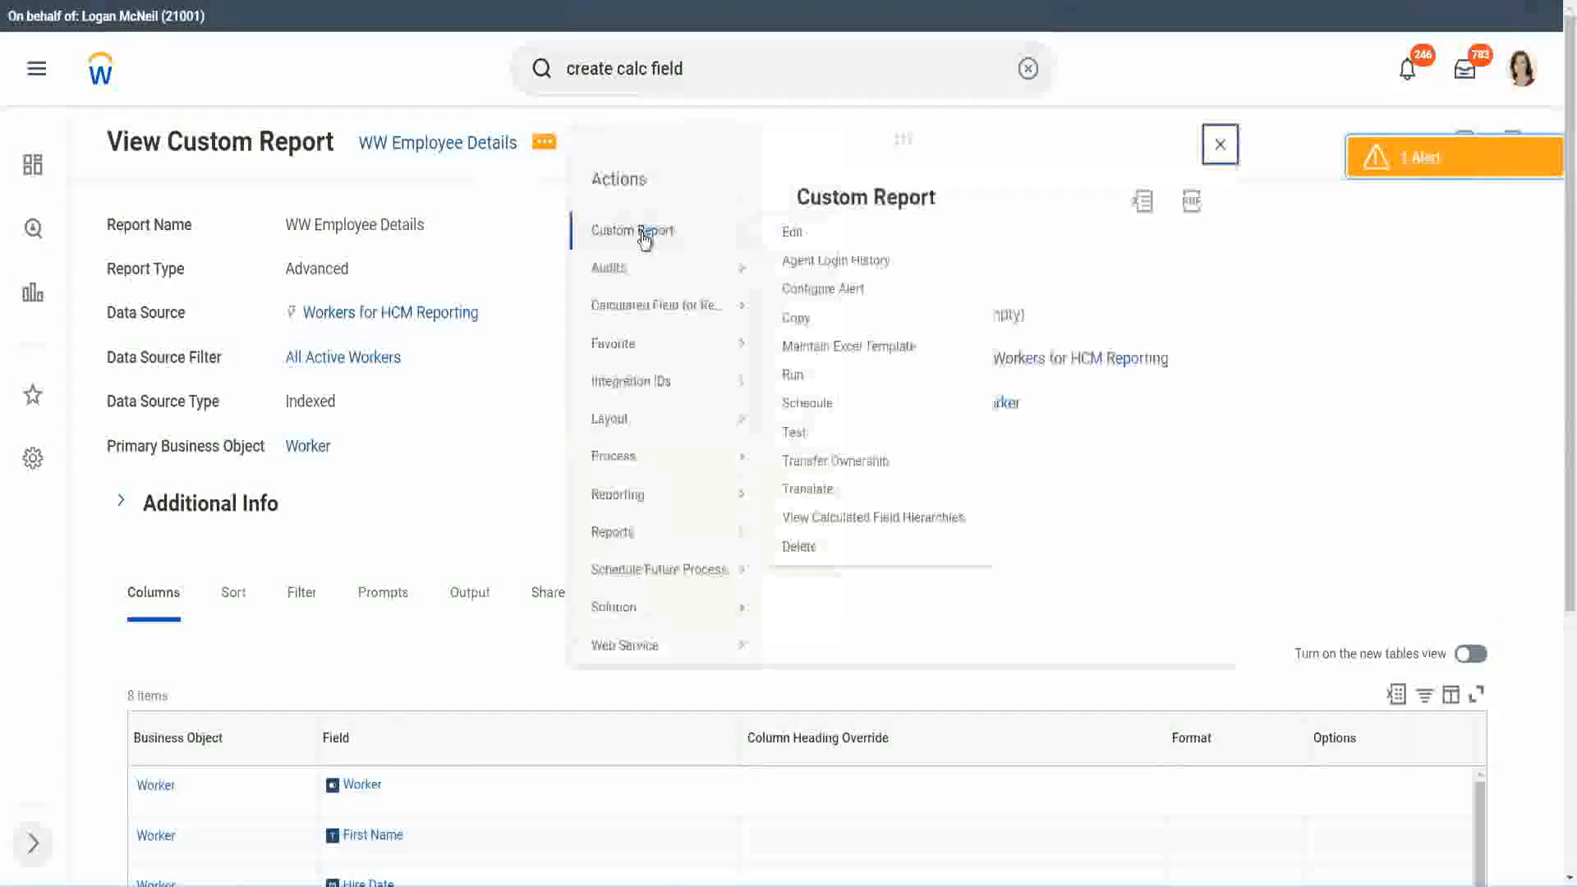
pyautogui.click(793, 233)
# Add a Worker row at the end of the report columns with the field "CF-WW-Eval Exp-Derive Experience Bands from Years of Service"
pyautogui.scroll(-4, 575, 362)
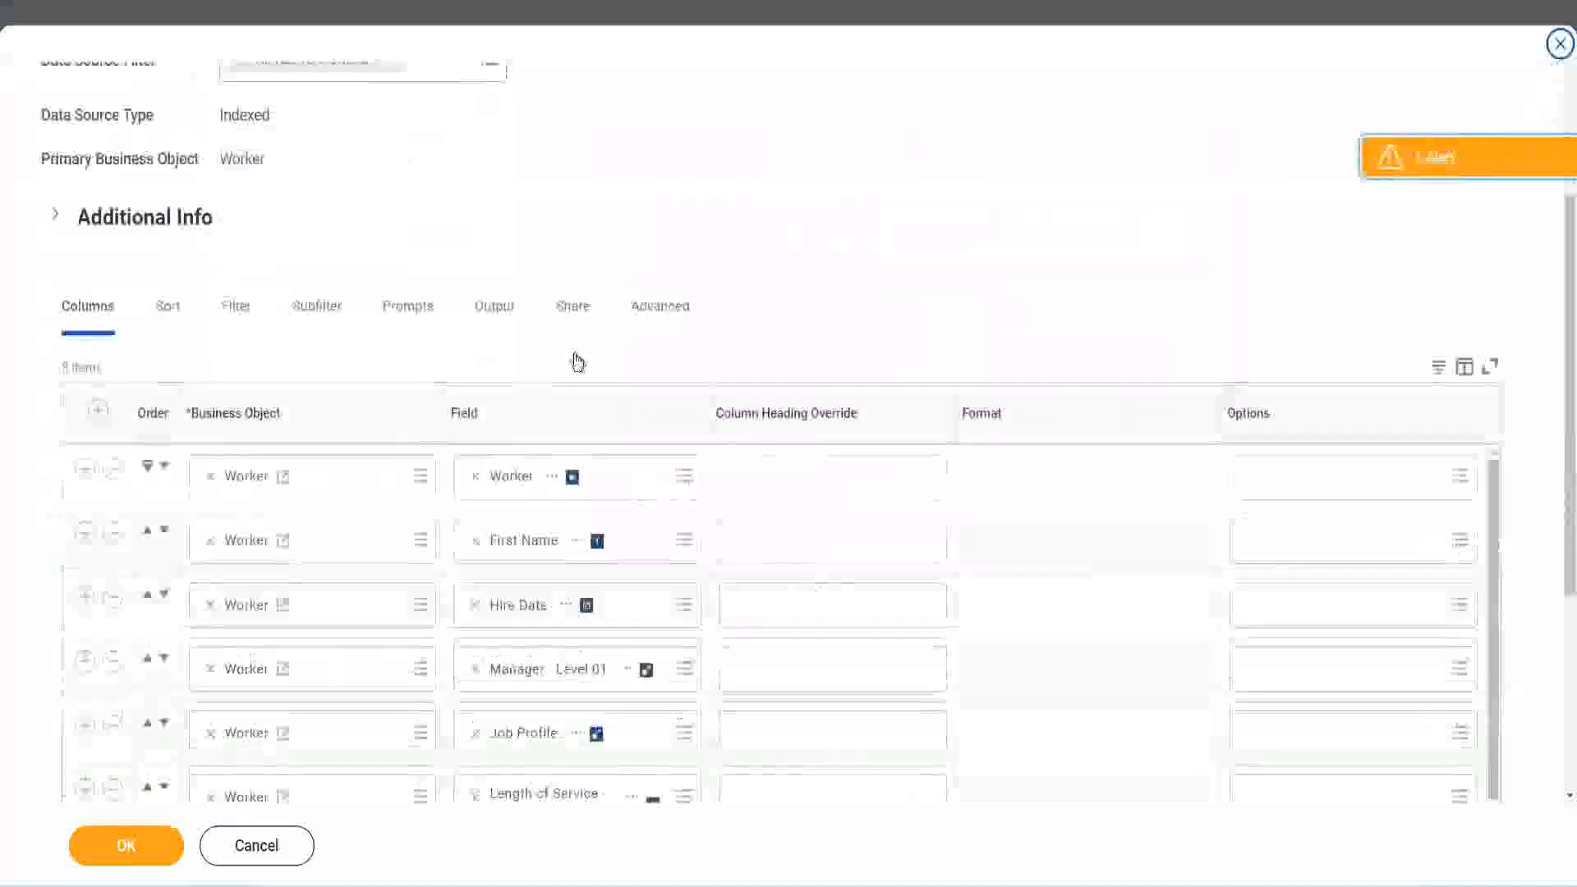
pyautogui.scroll(-2, 577, 363)
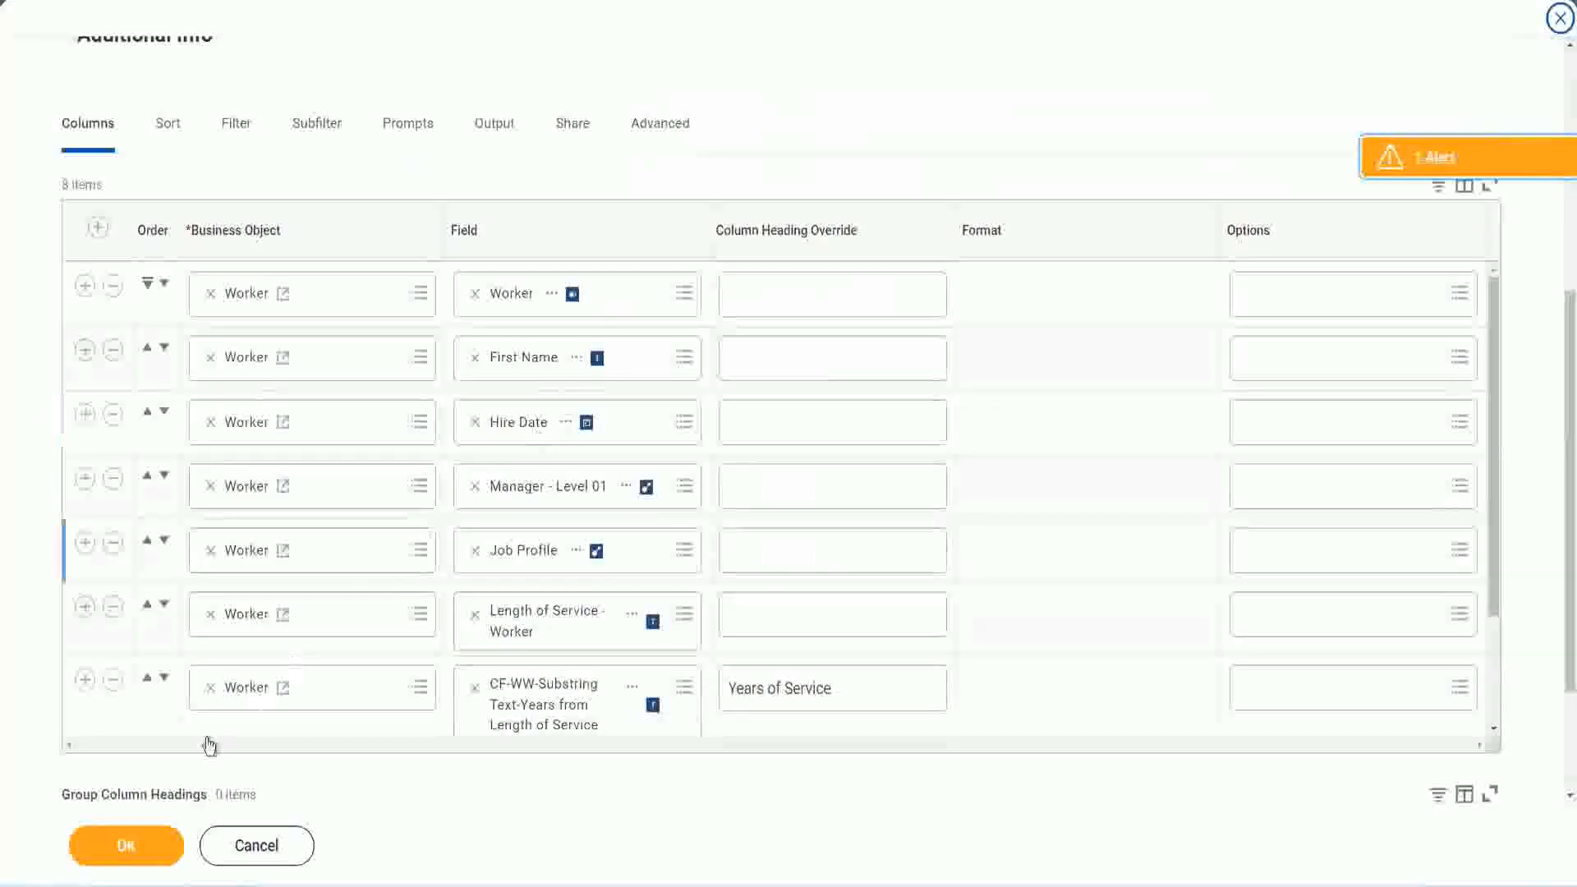
pyautogui.click(85, 680)
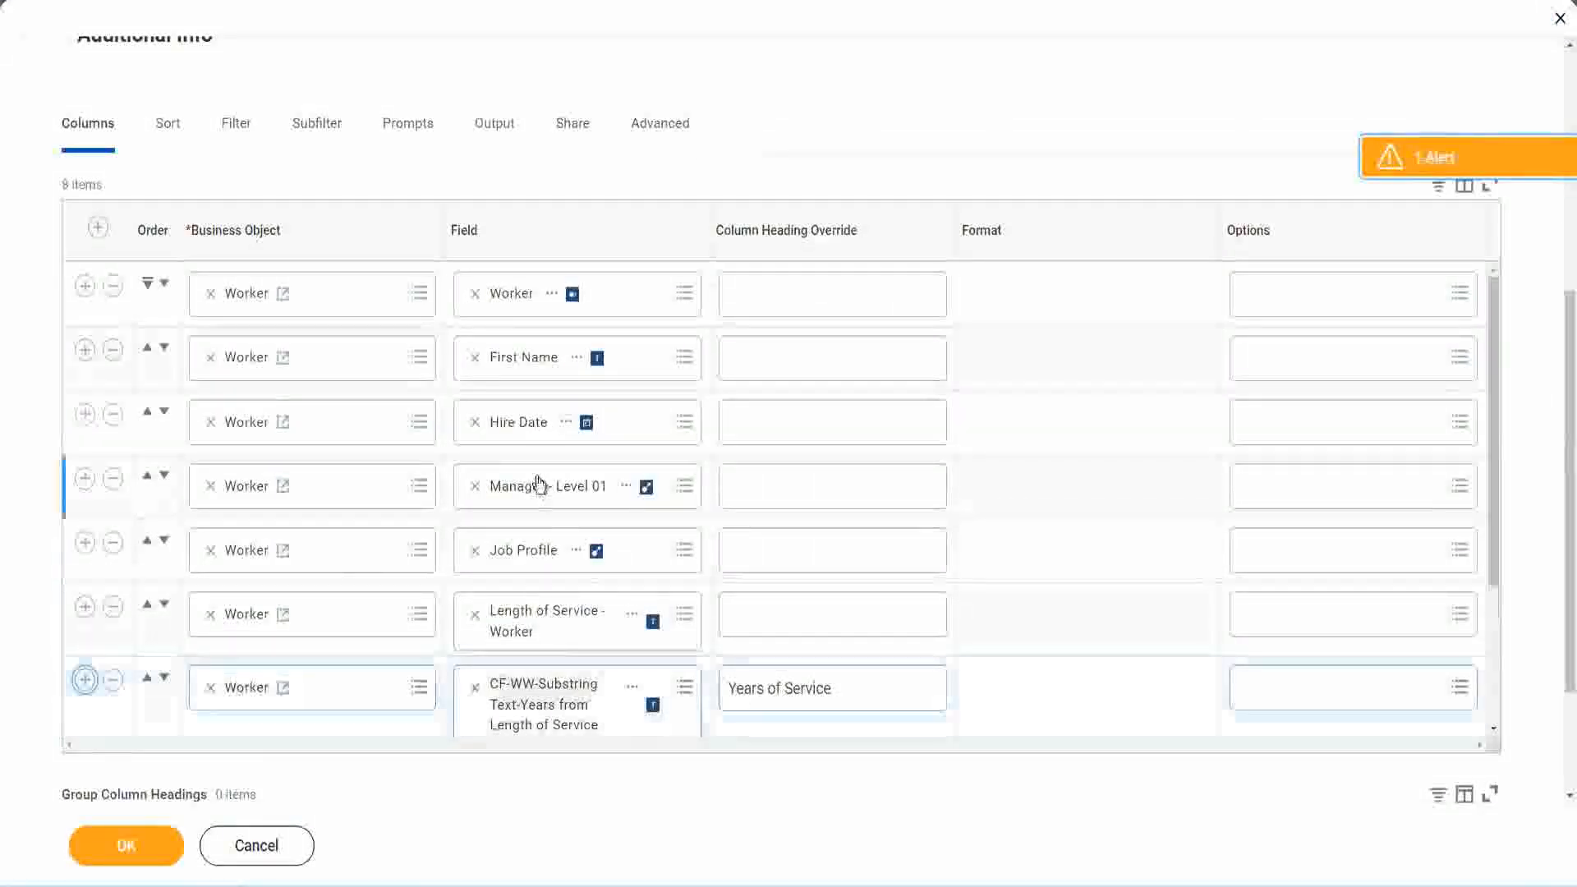
pyautogui.scroll(-3, 737, 531)
pyautogui.scroll(-2, 821, 538)
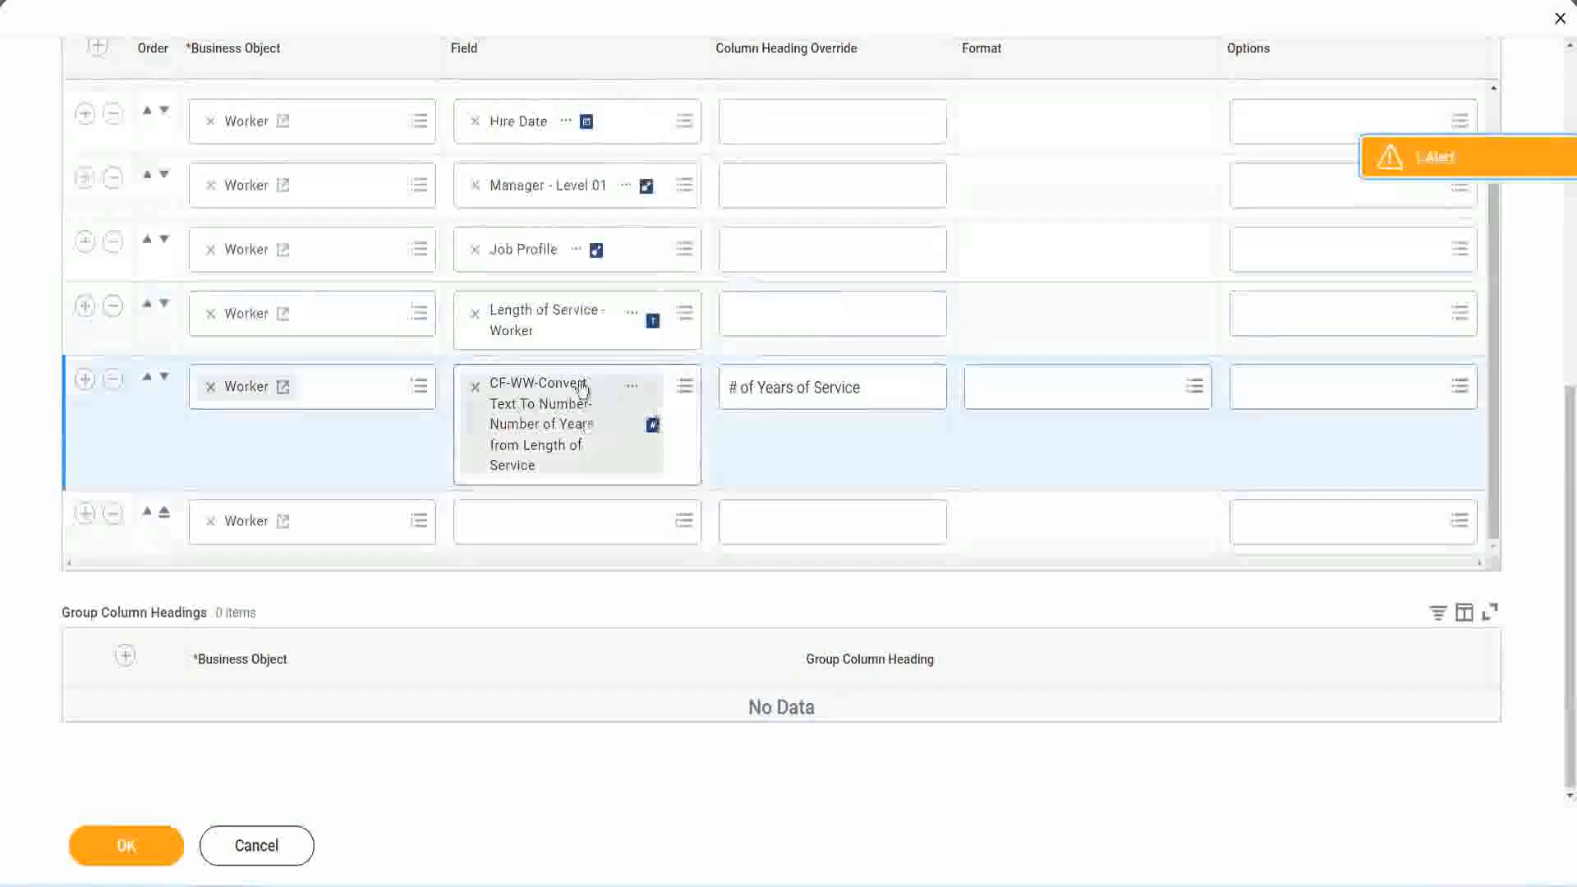
pyautogui.click(516, 521)
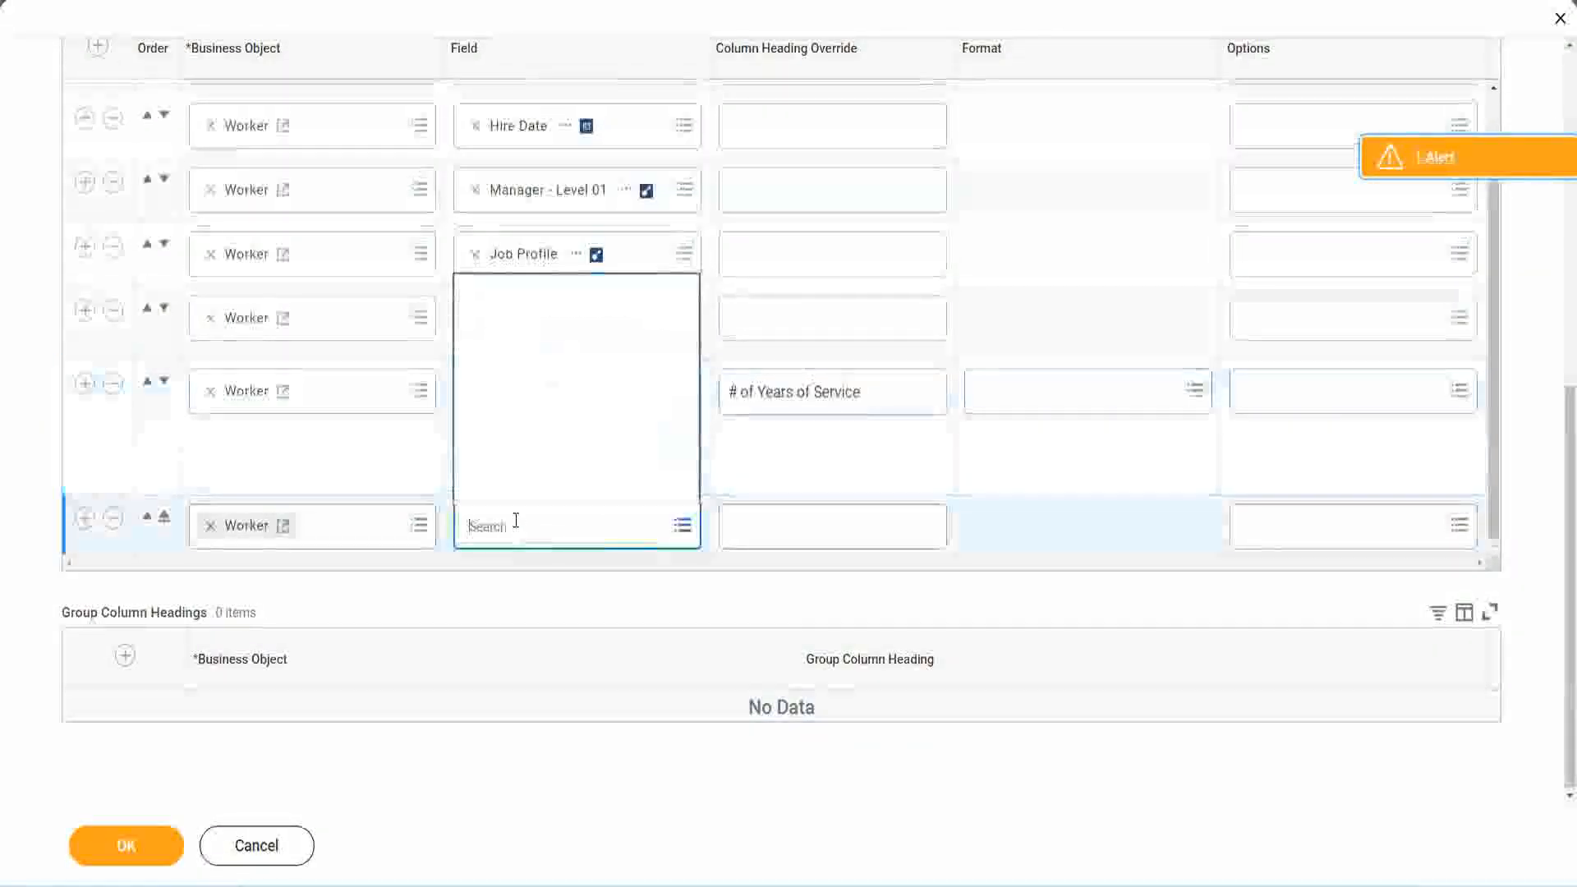
pyautogui.hotkey('ctrl', 'v')
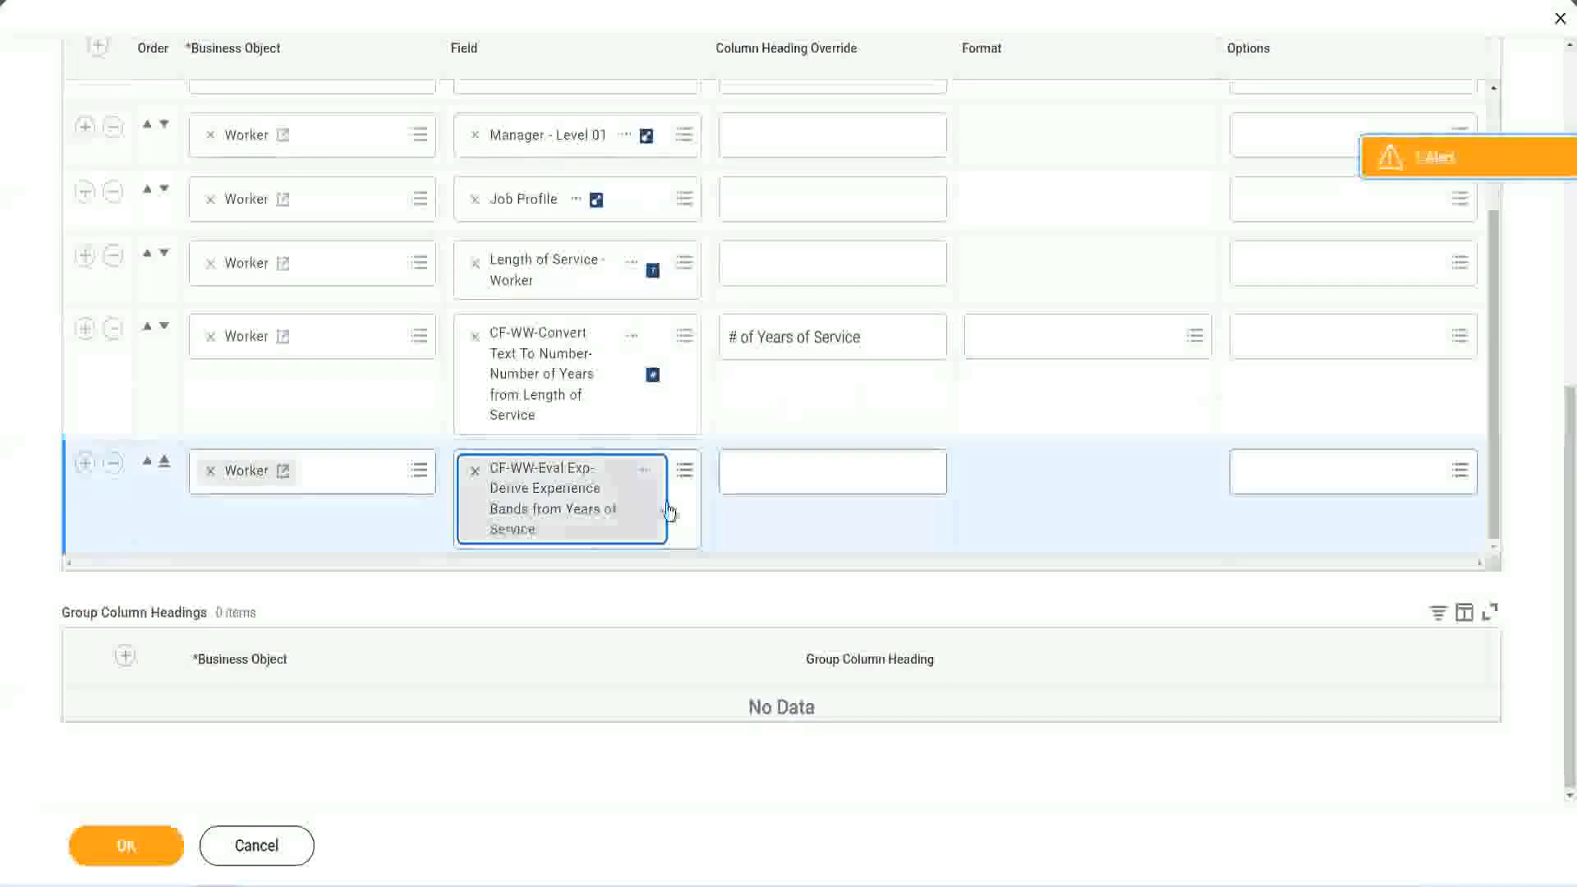
# Override the heading of the new Evaluate Expression column with "Experience Bands" and save the report definition
pyautogui.click(804, 473)
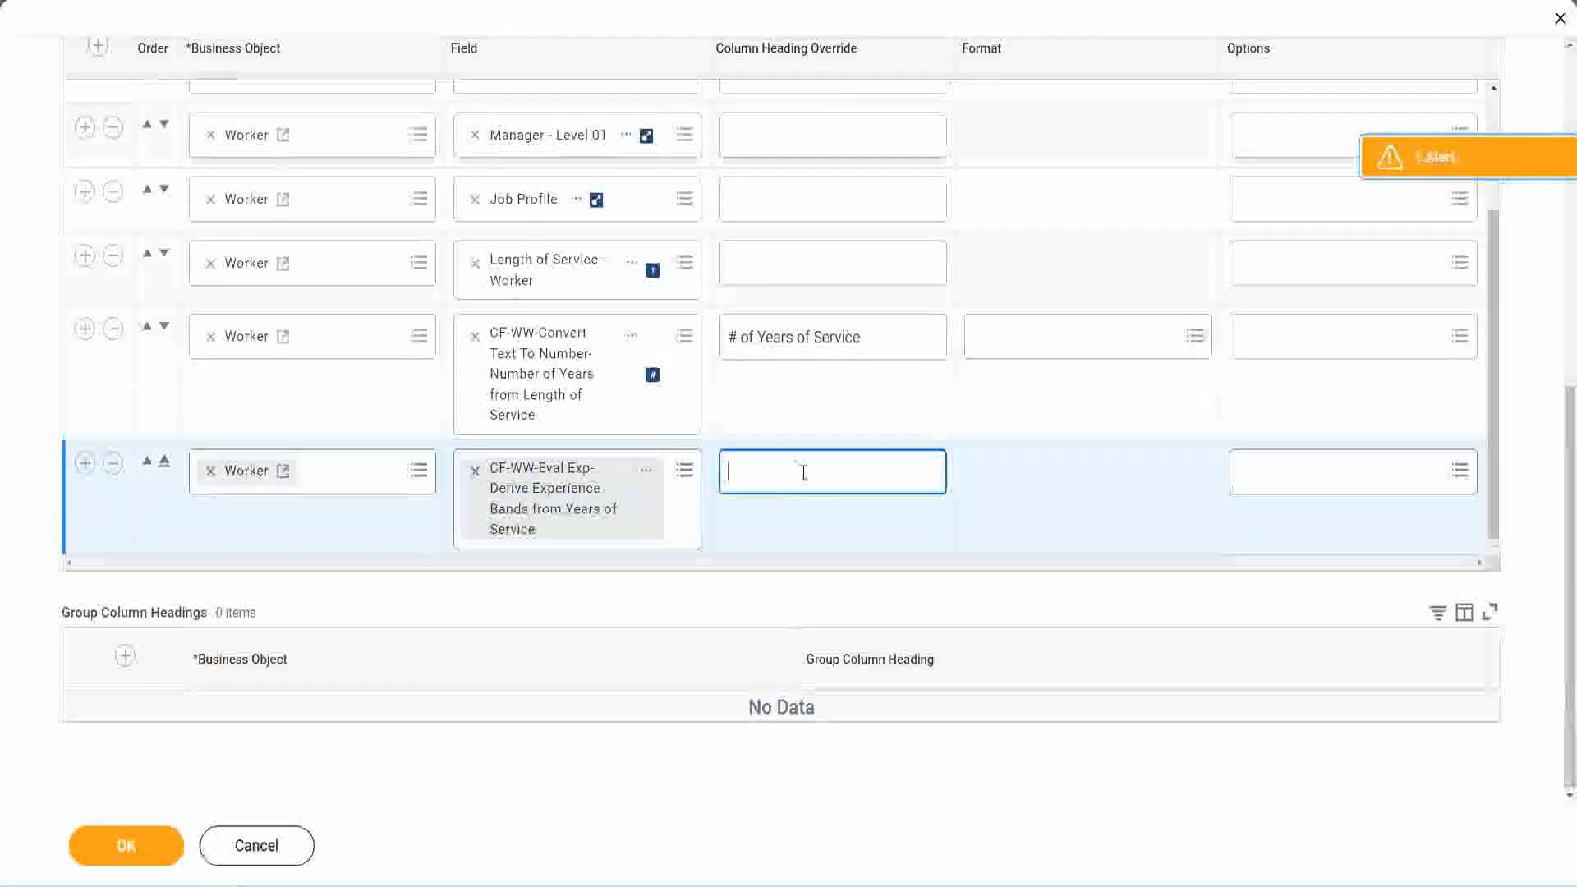
pyautogui.write('E')
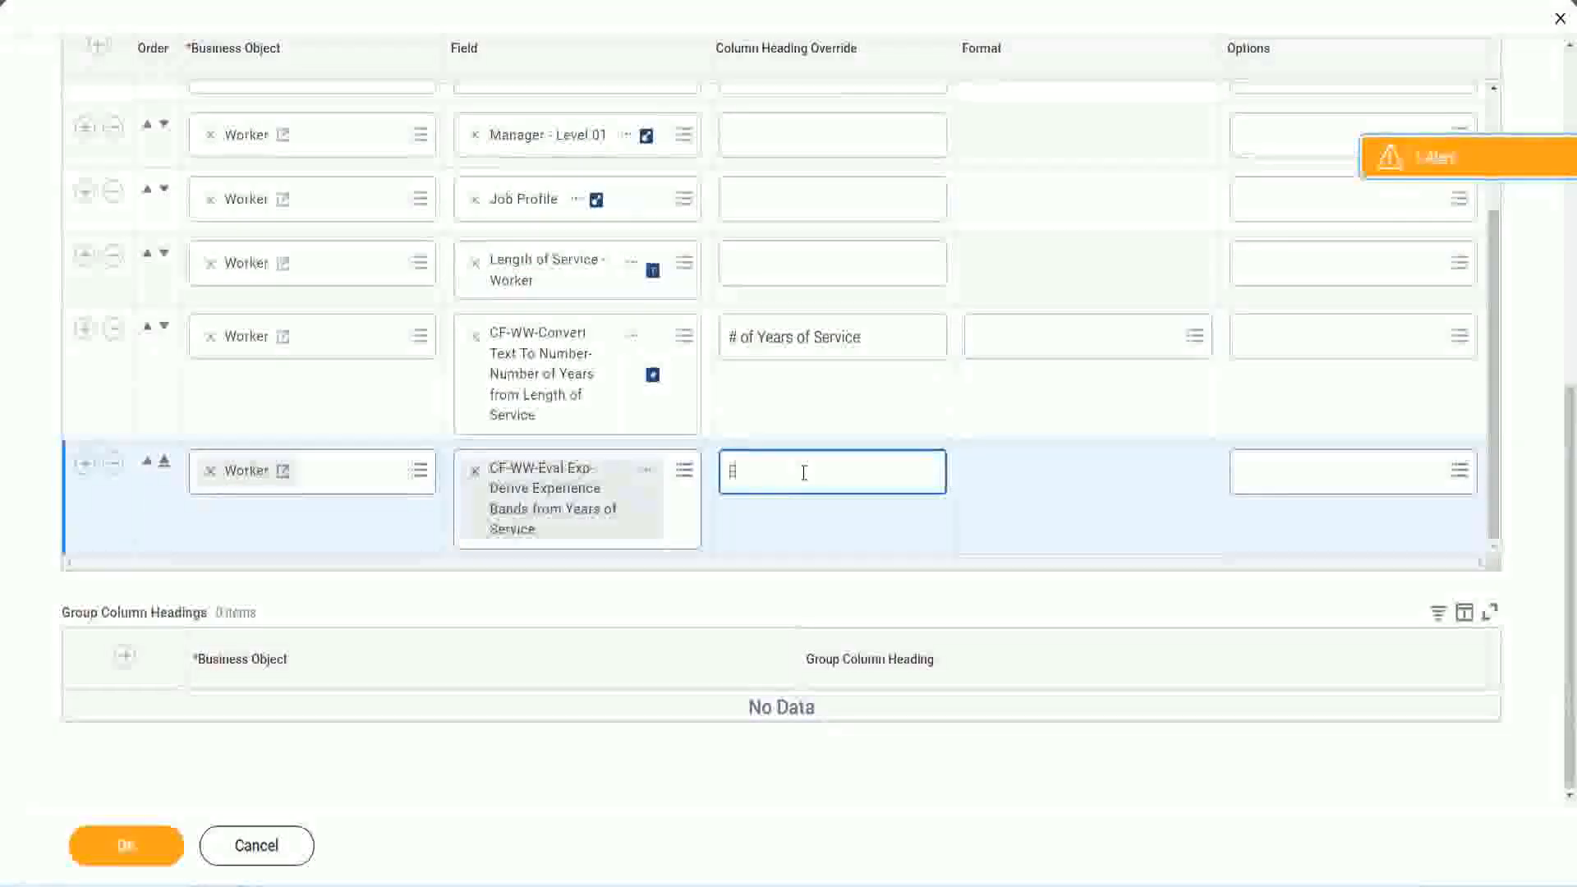
pyautogui.write('xperience Bands')
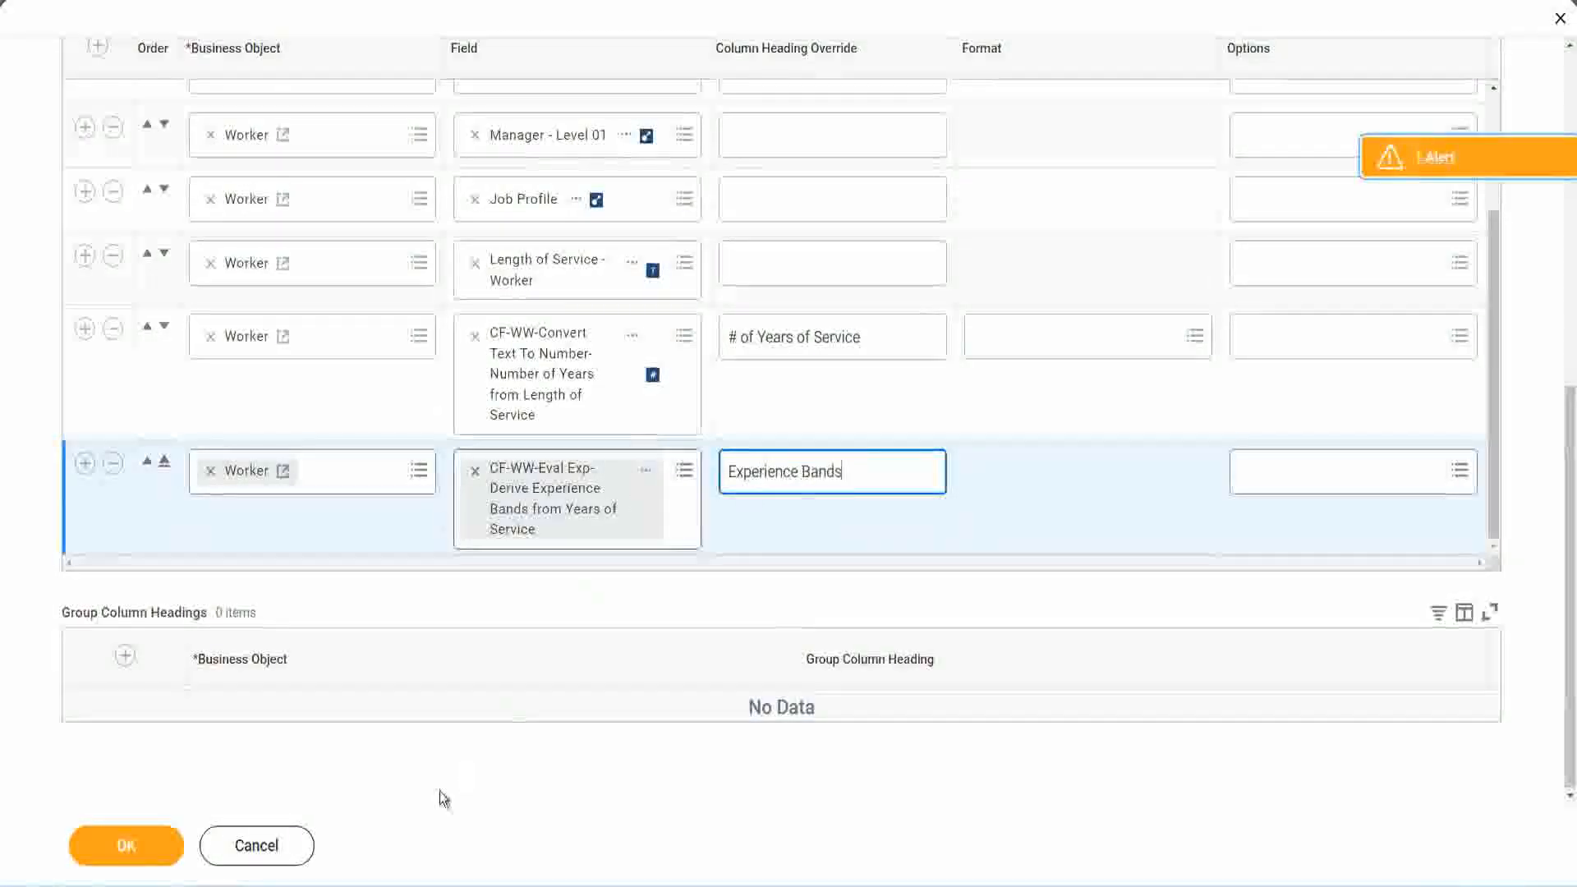
pyautogui.click(144, 846)
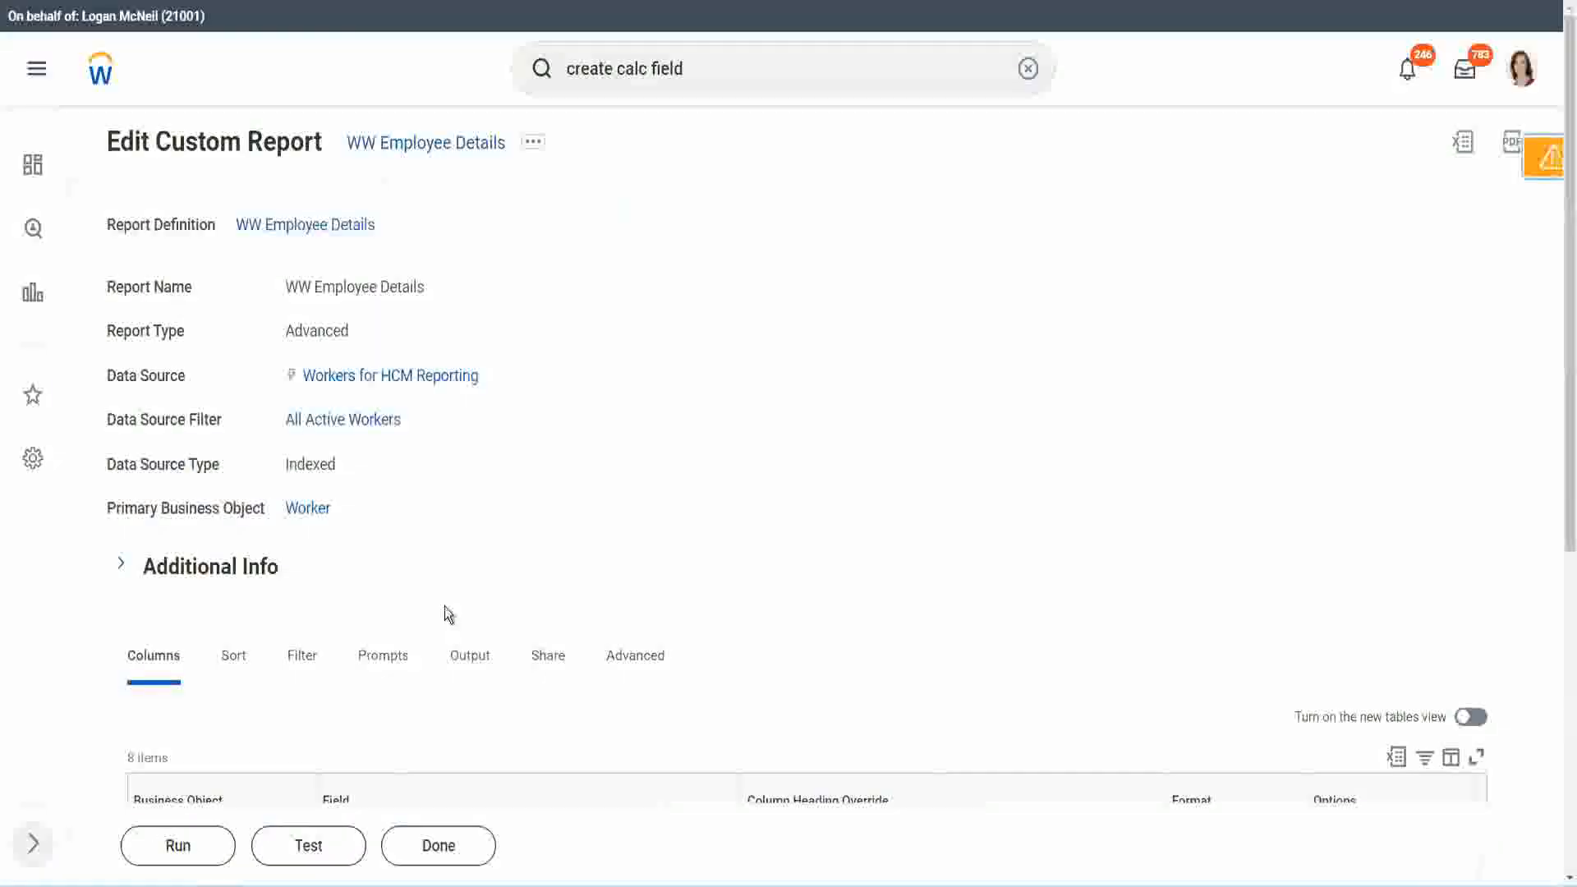
# Run the WW Employee Details report with the worker type, employee type and contingent worker type prompts left blank
pyautogui.scroll(-4, 492, 566)
pyautogui.click(182, 845)
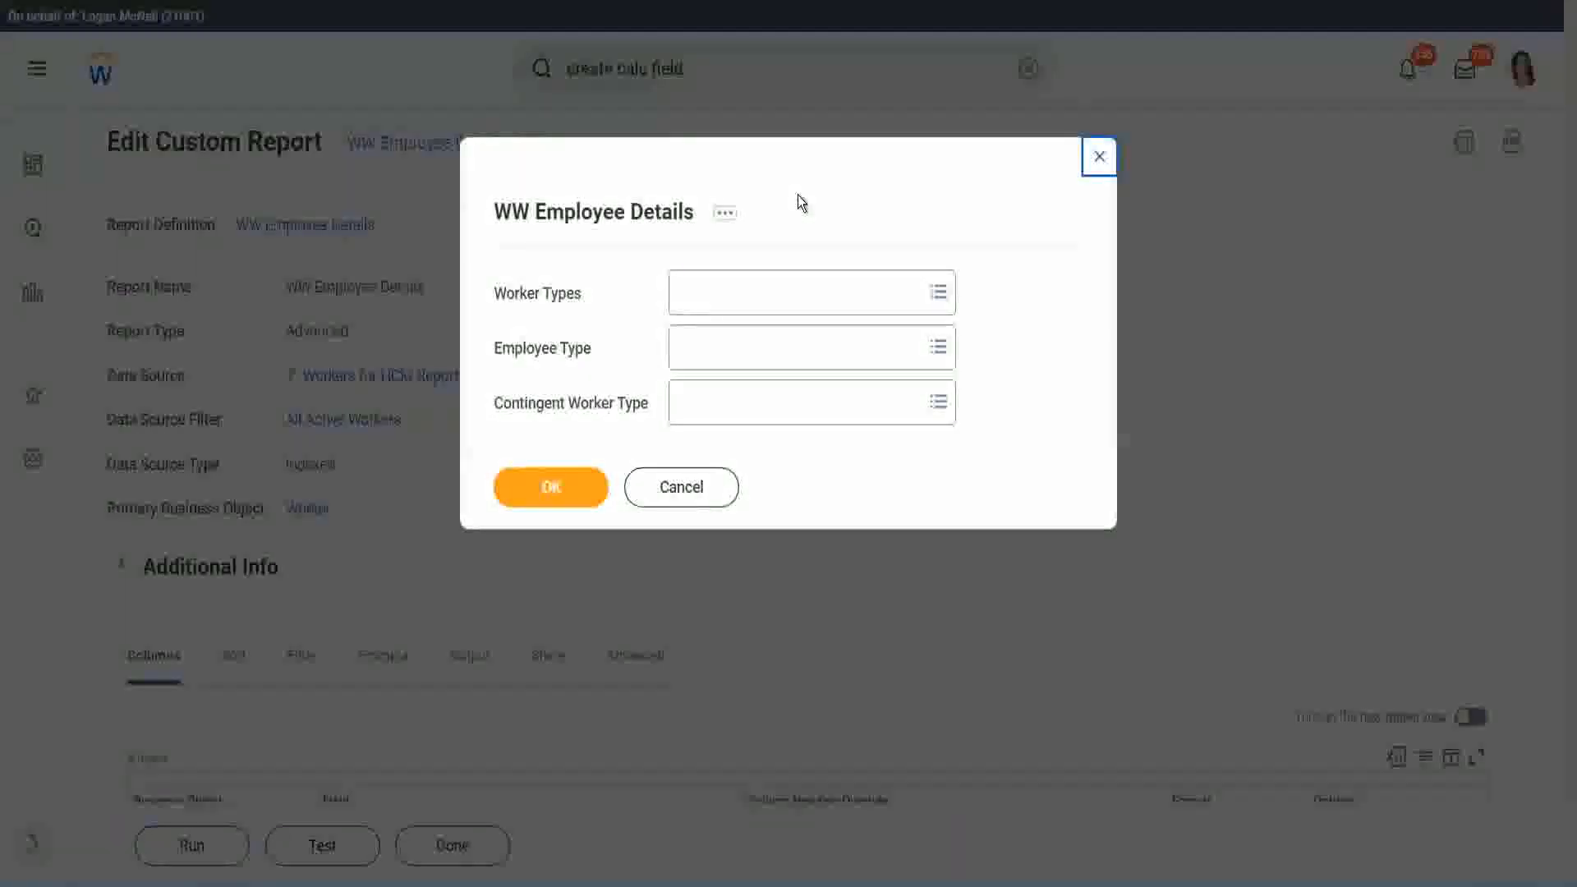
pyautogui.click(553, 487)
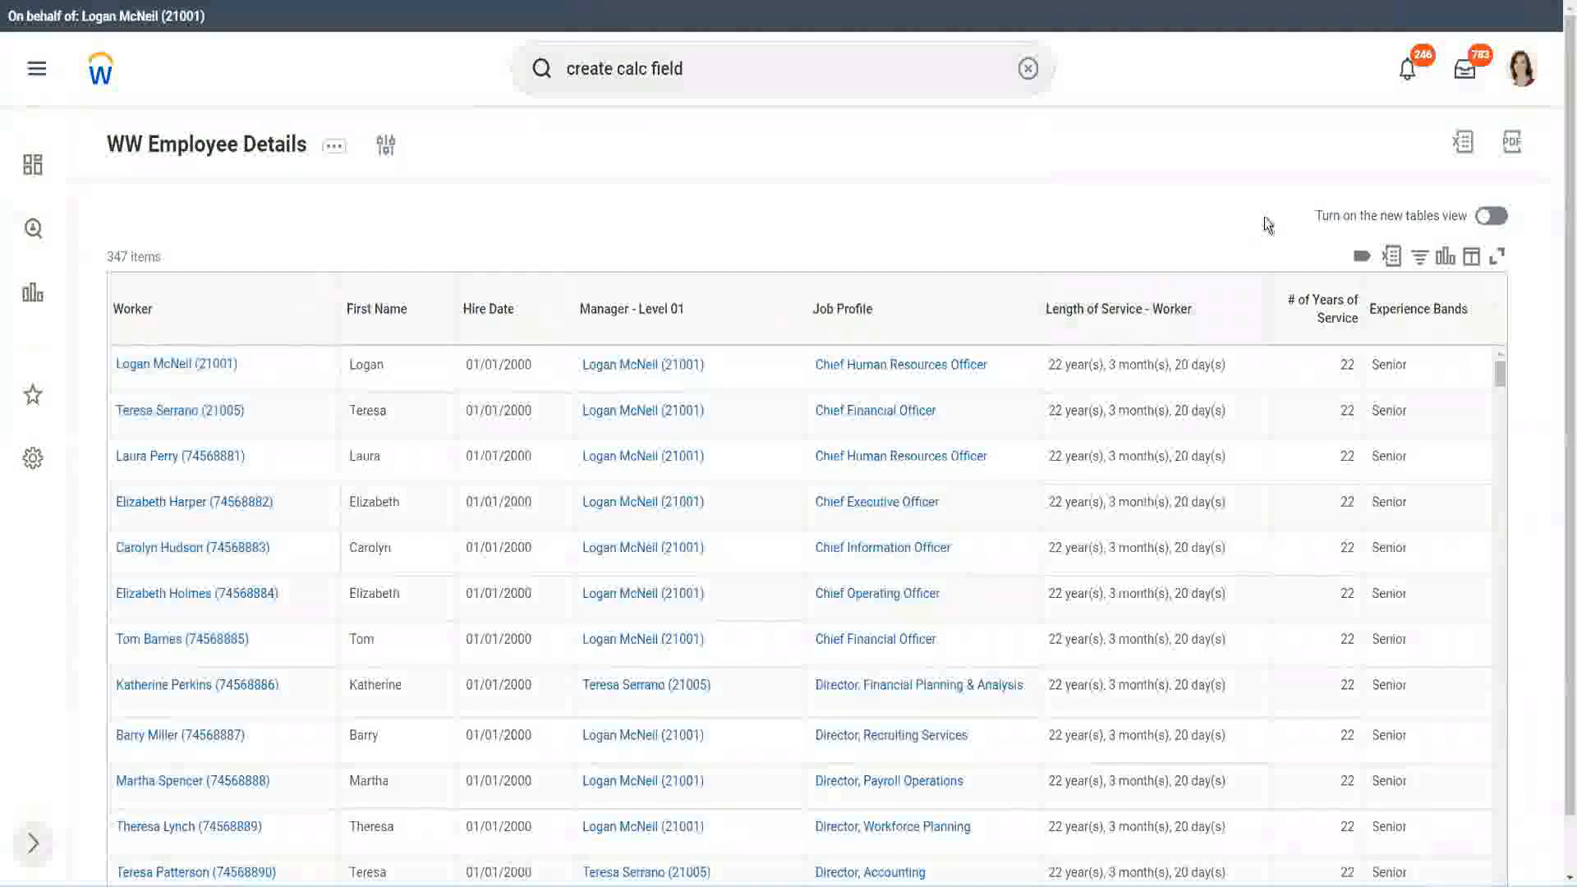
# Check the first worker's years of service and experience band against the 16 - 30 years Senior range in the Notepad++ notes
pyautogui.scroll(-1, 1264, 217)
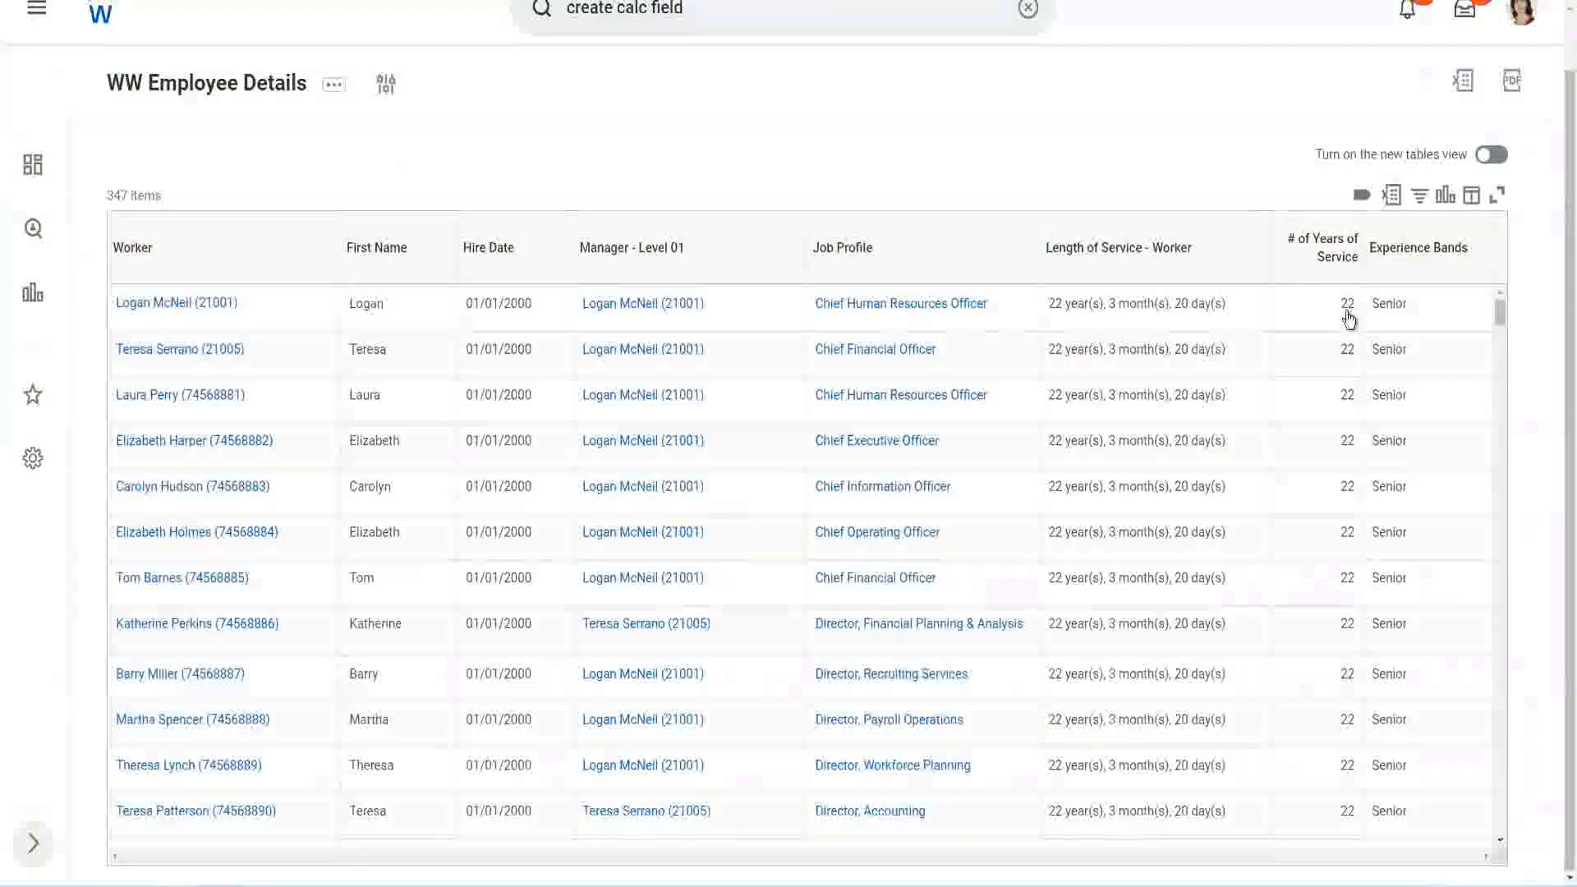
pyautogui.click(1345, 307)
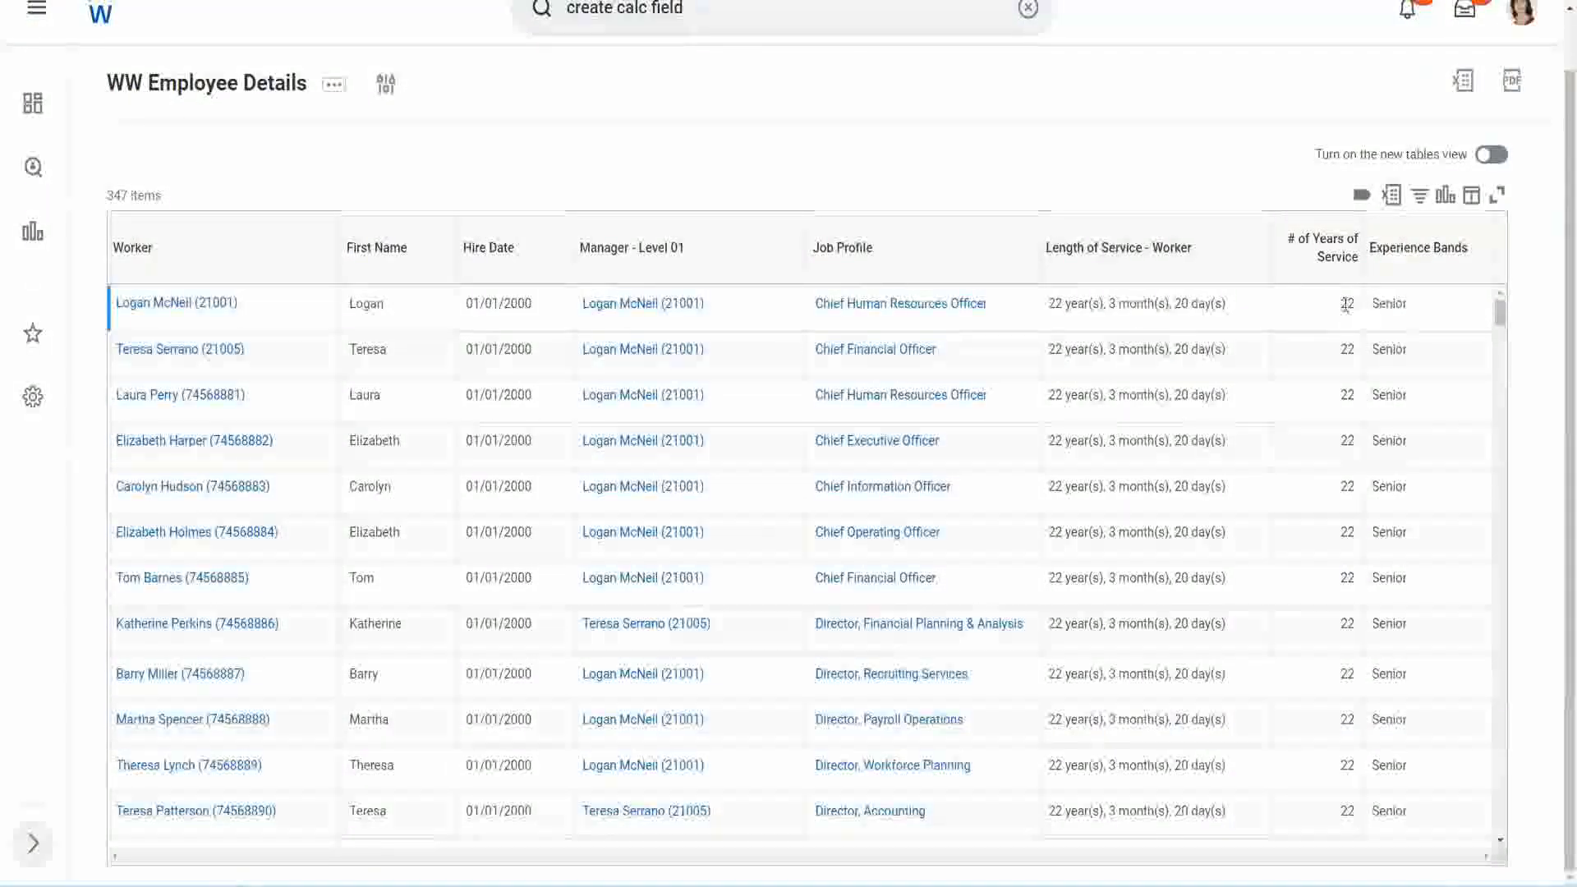
pyautogui.doubleClick(1349, 305)
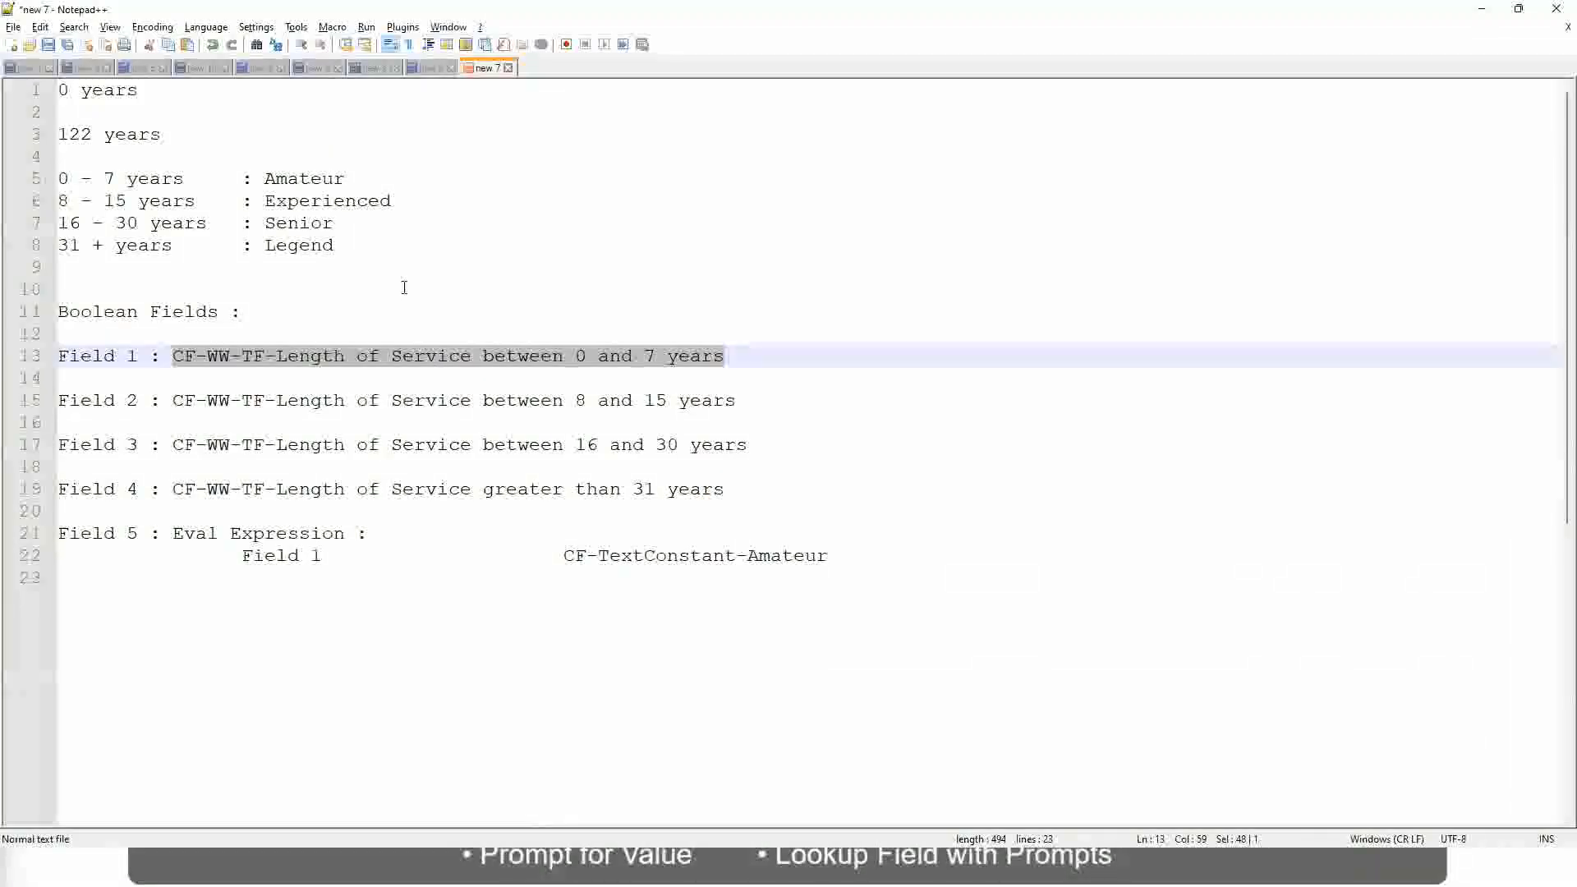
pyautogui.click(406, 289)
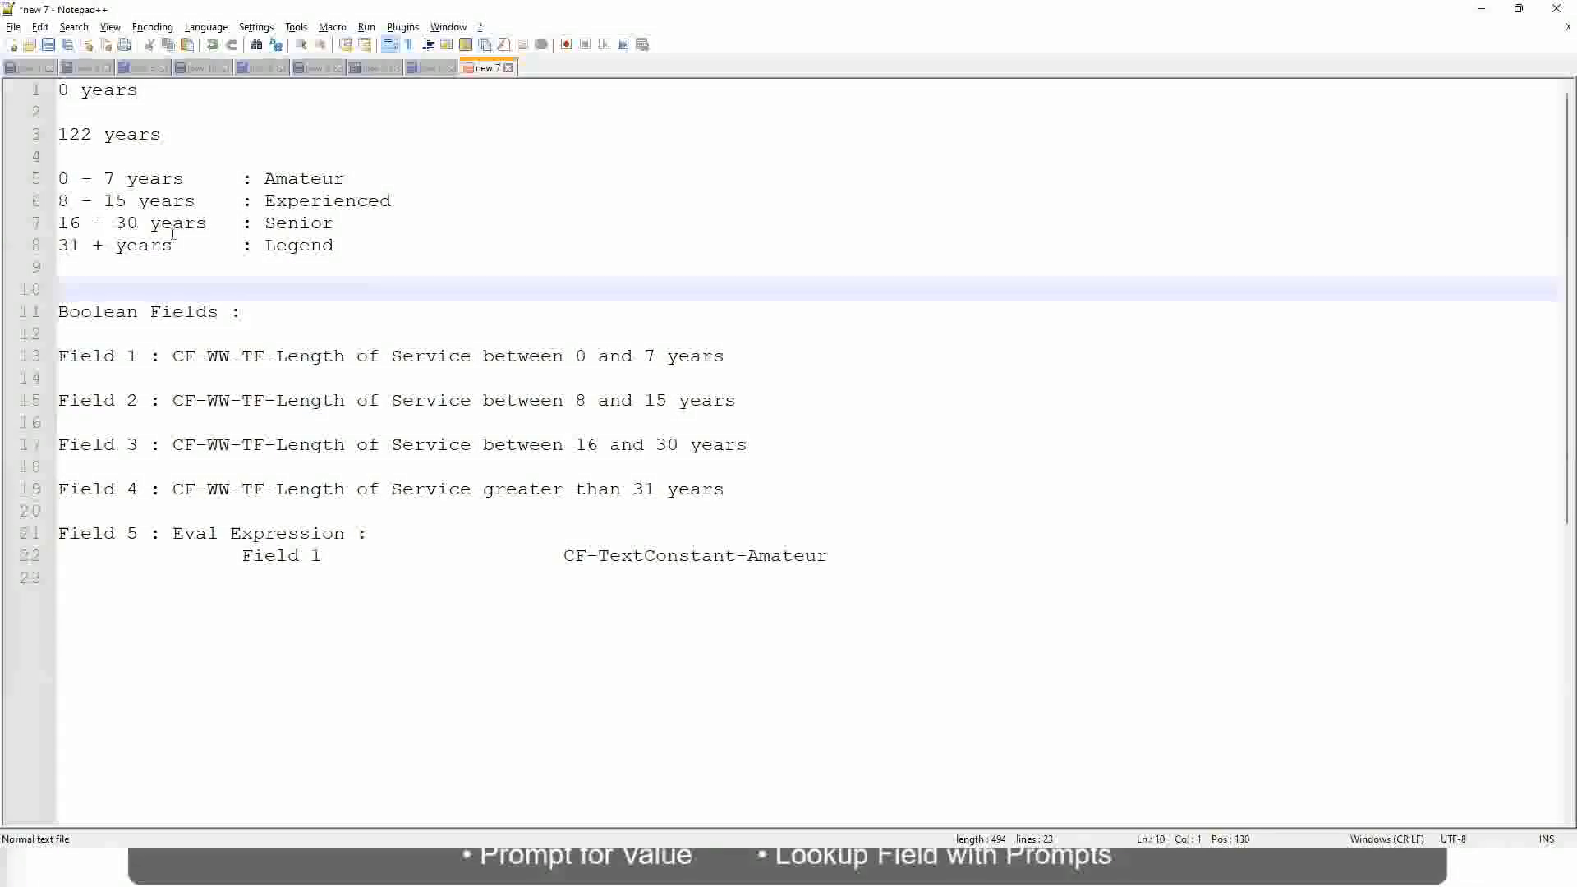
pyautogui.click(265, 223)
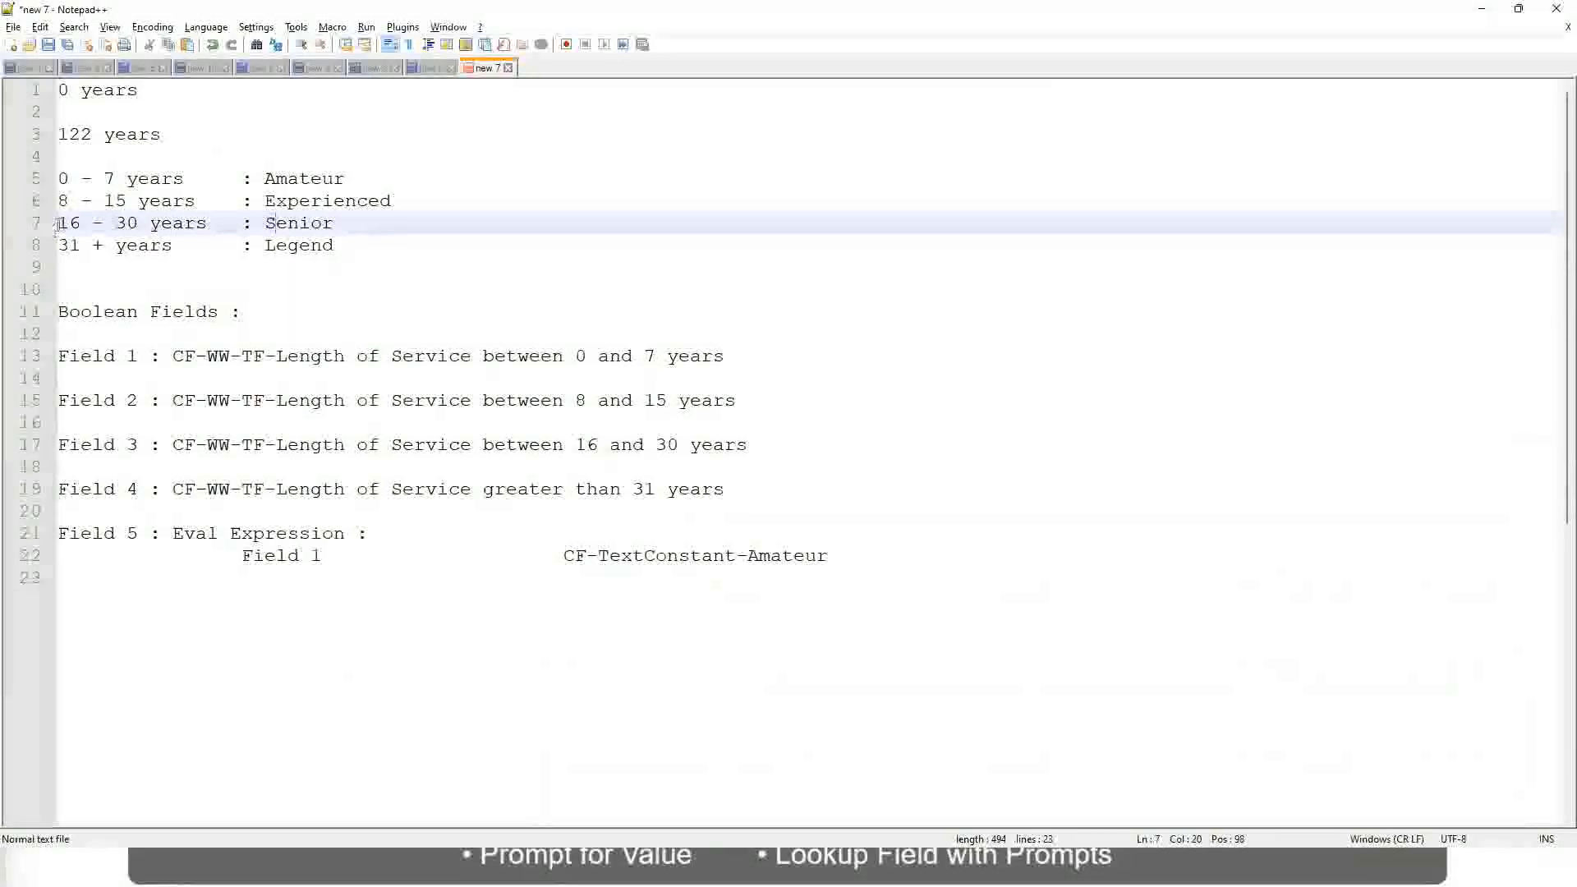
pyautogui.moveTo(56, 224); pyautogui.dragTo(153, 224)
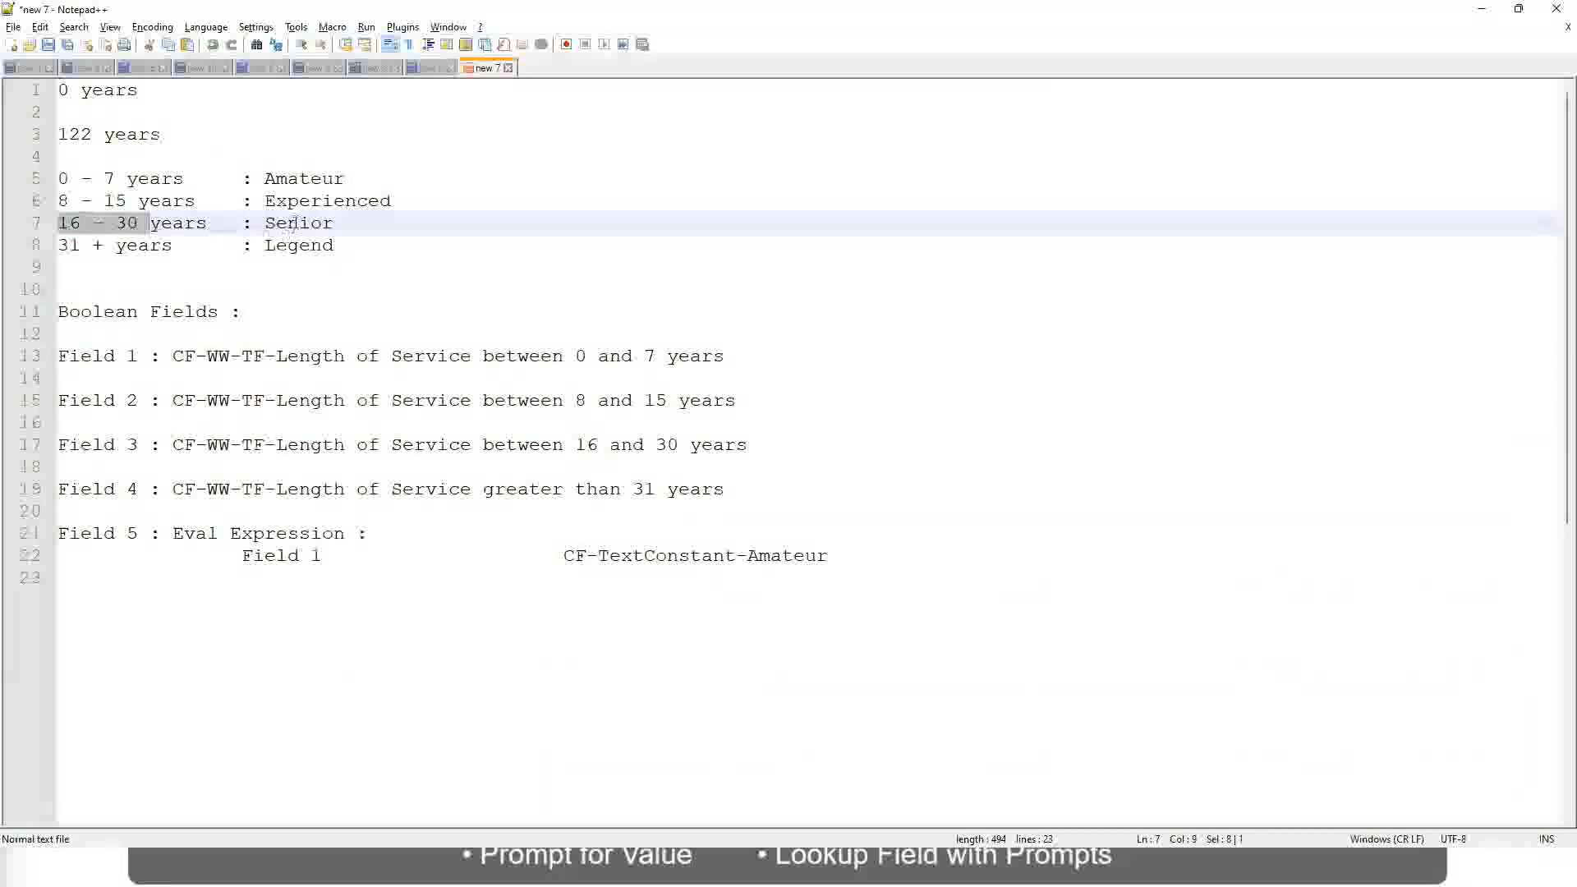
pyautogui.doubleClick(293, 224)
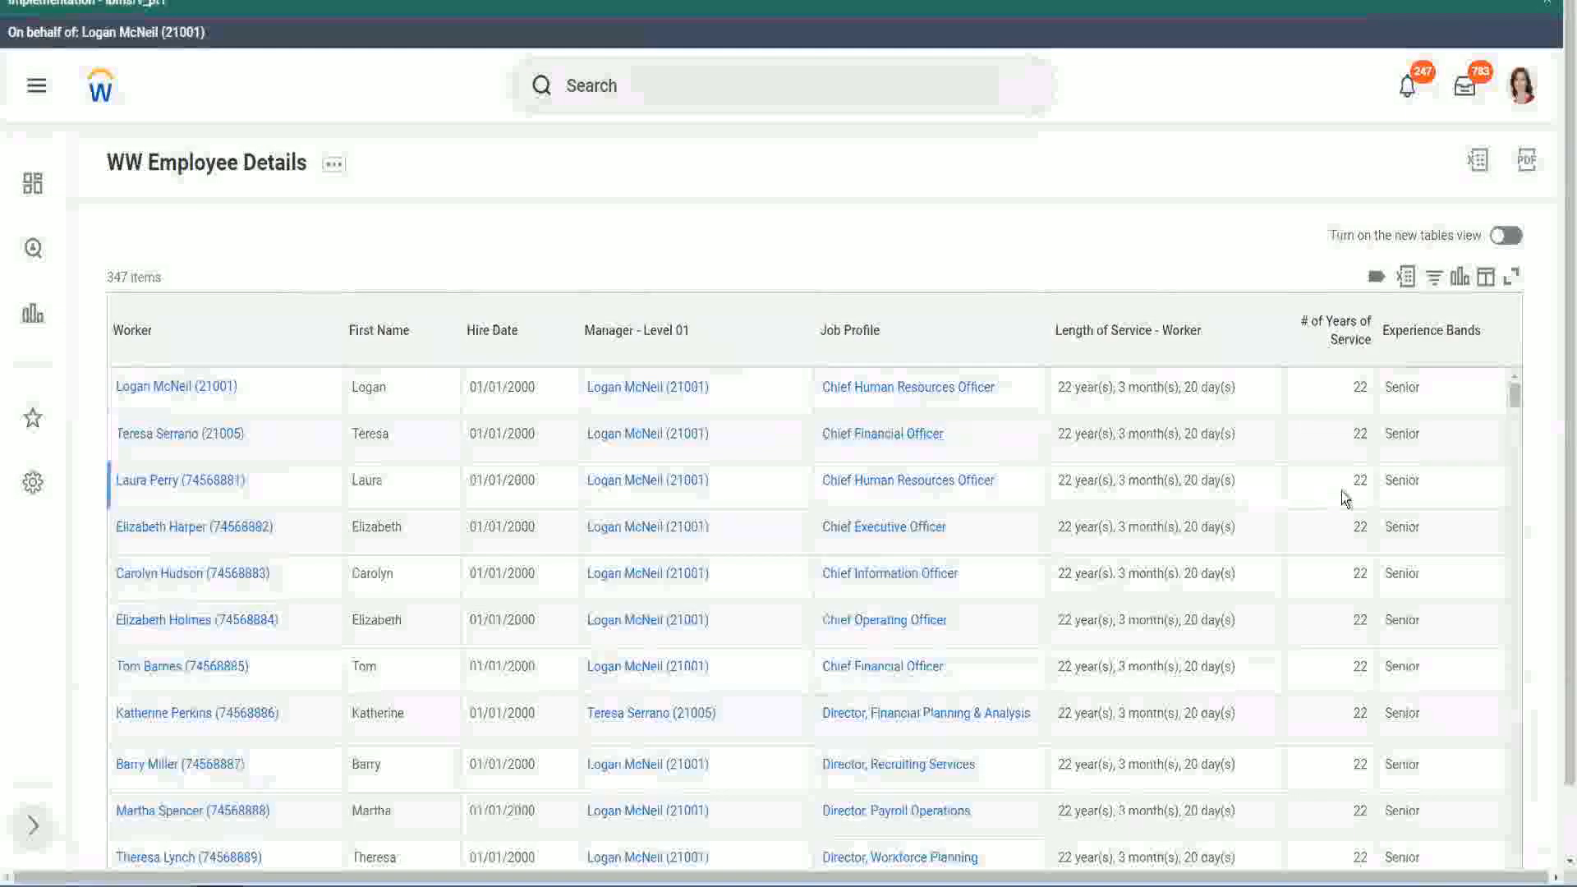
# Return to the Workday report output and compare years of service with experience bands down the worker rows
pyautogui.scroll(-2, 1343, 491)
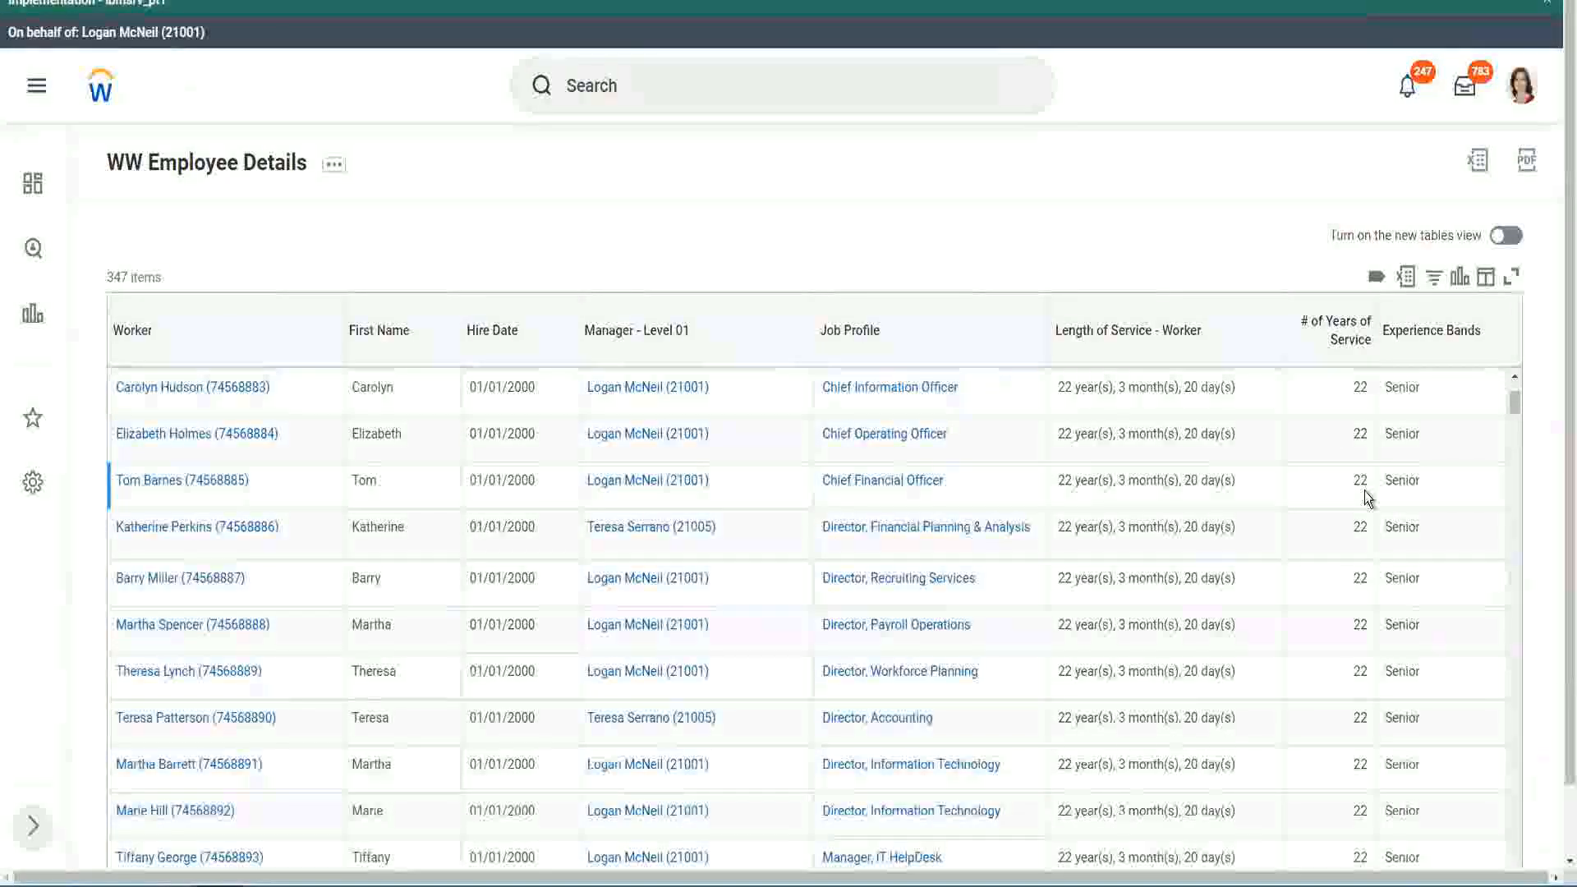
pyautogui.scroll(-8, 1367, 497)
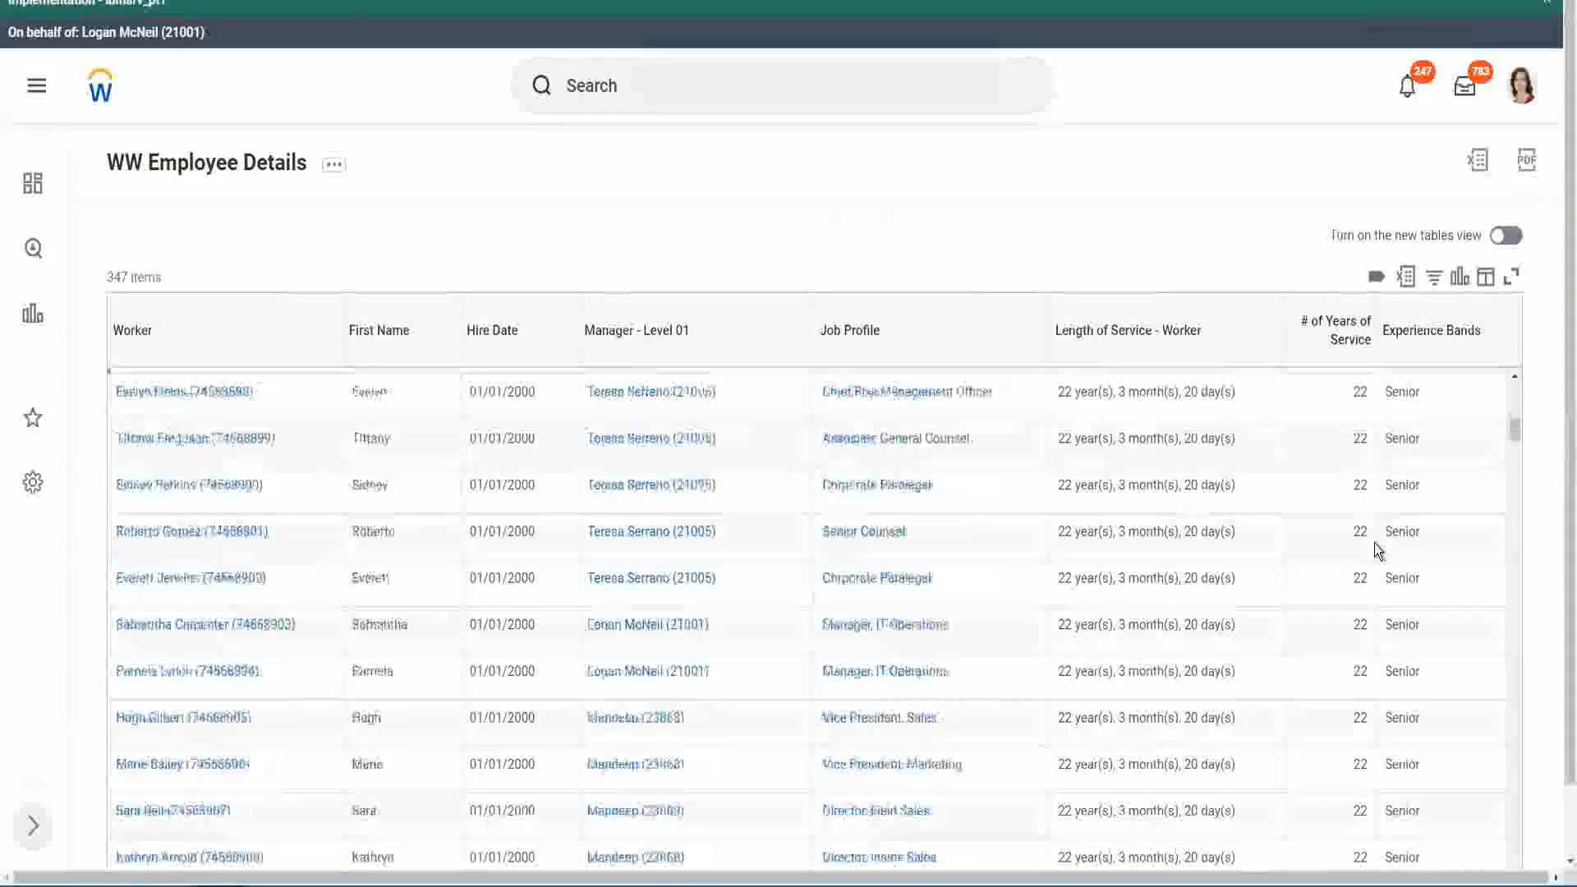
pyautogui.scroll(-3, 1375, 543)
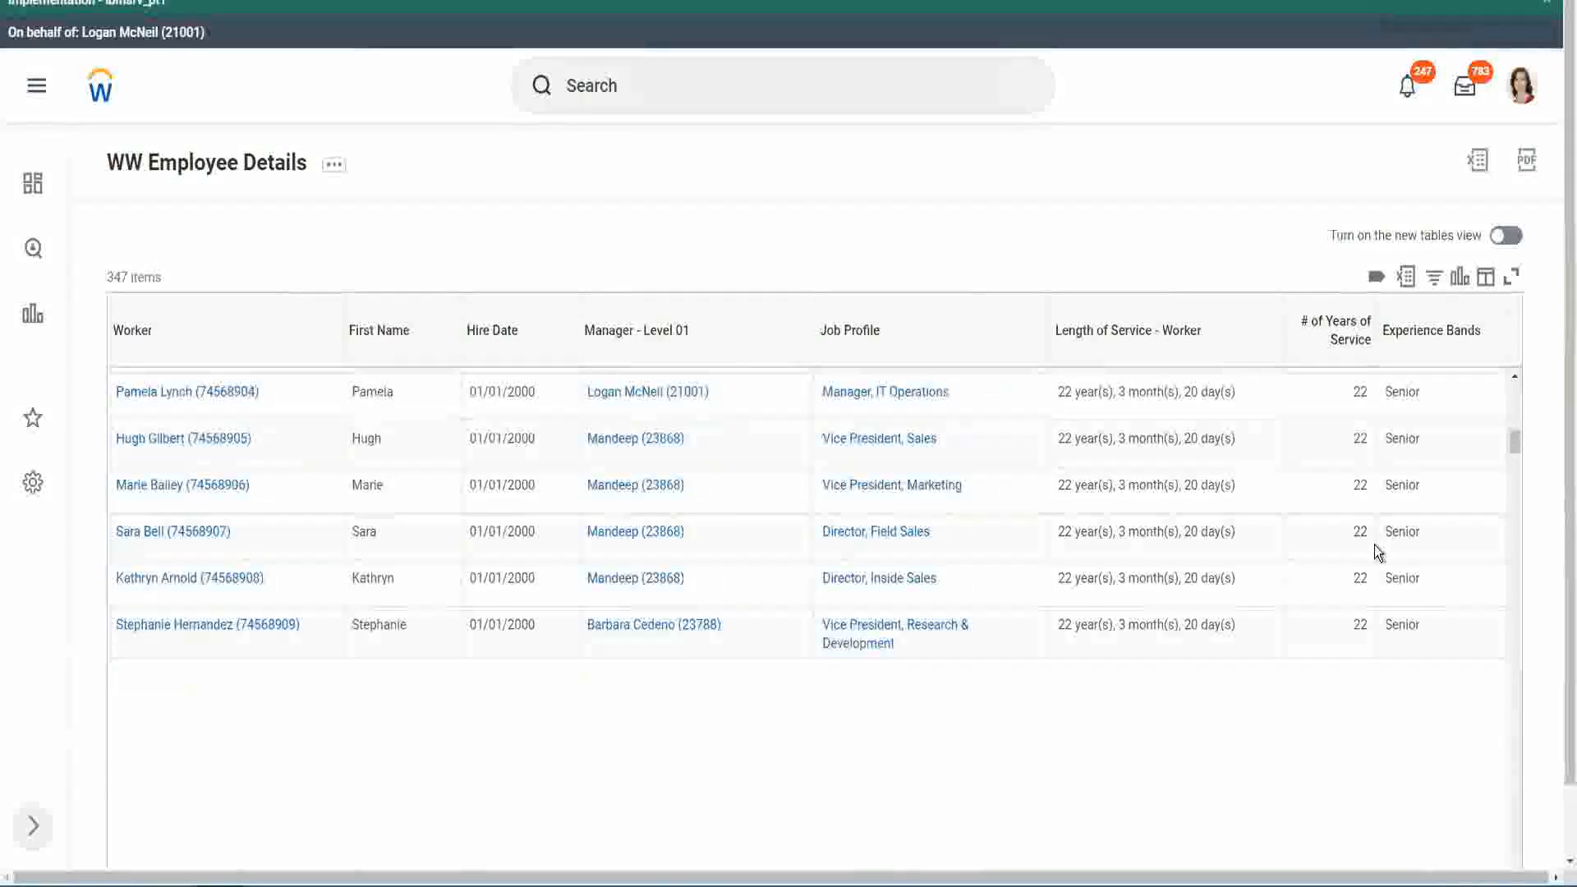
pyautogui.scroll(-1, 1397, 567)
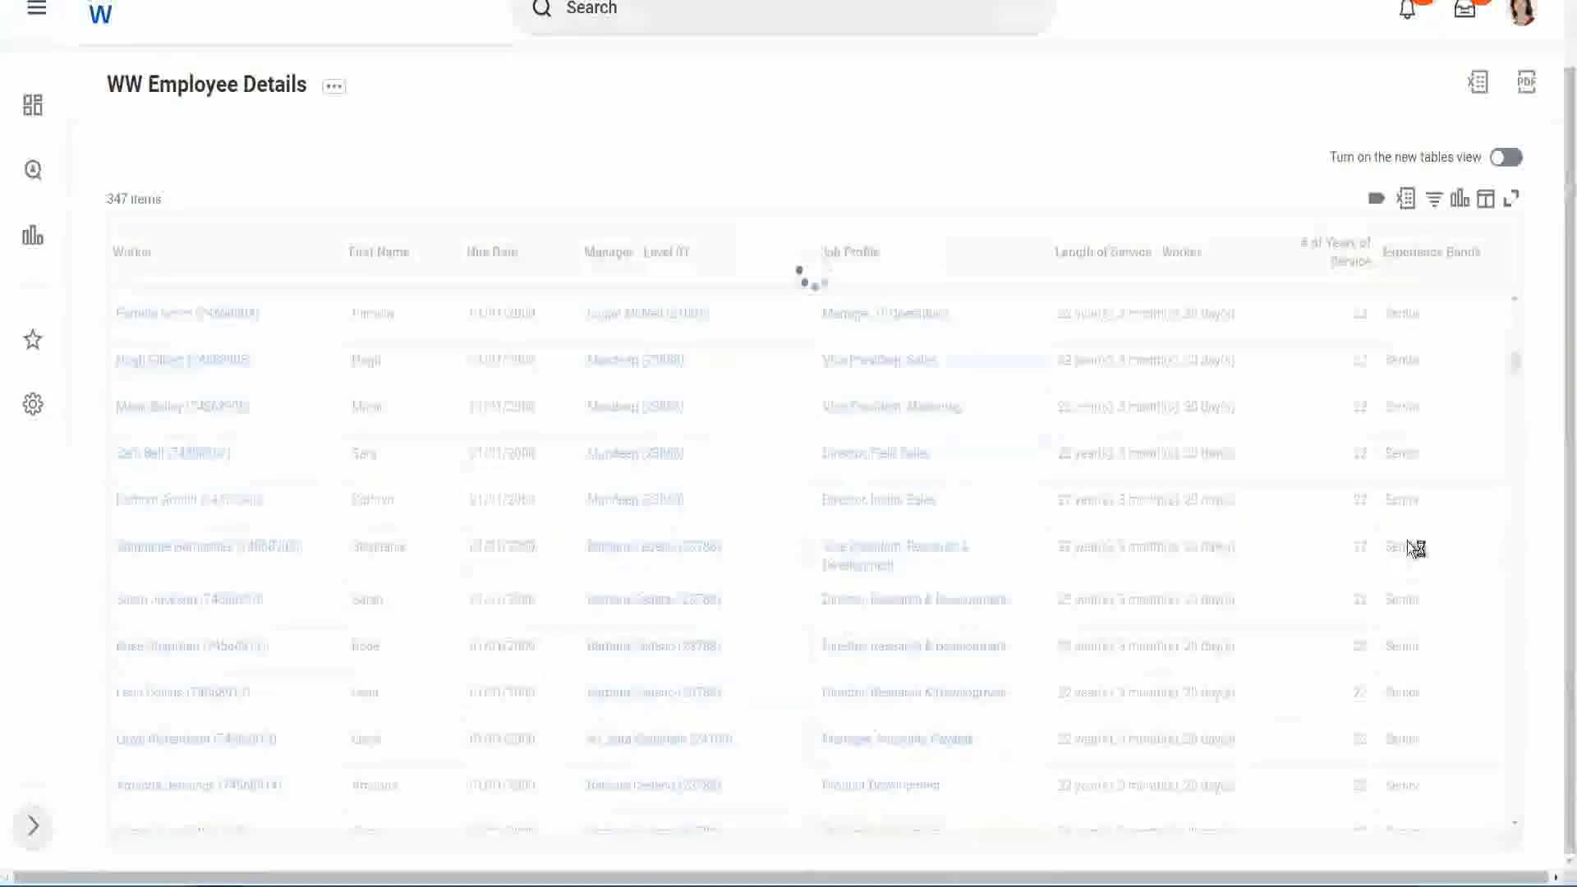
pyautogui.scroll(-4, 1461, 462)
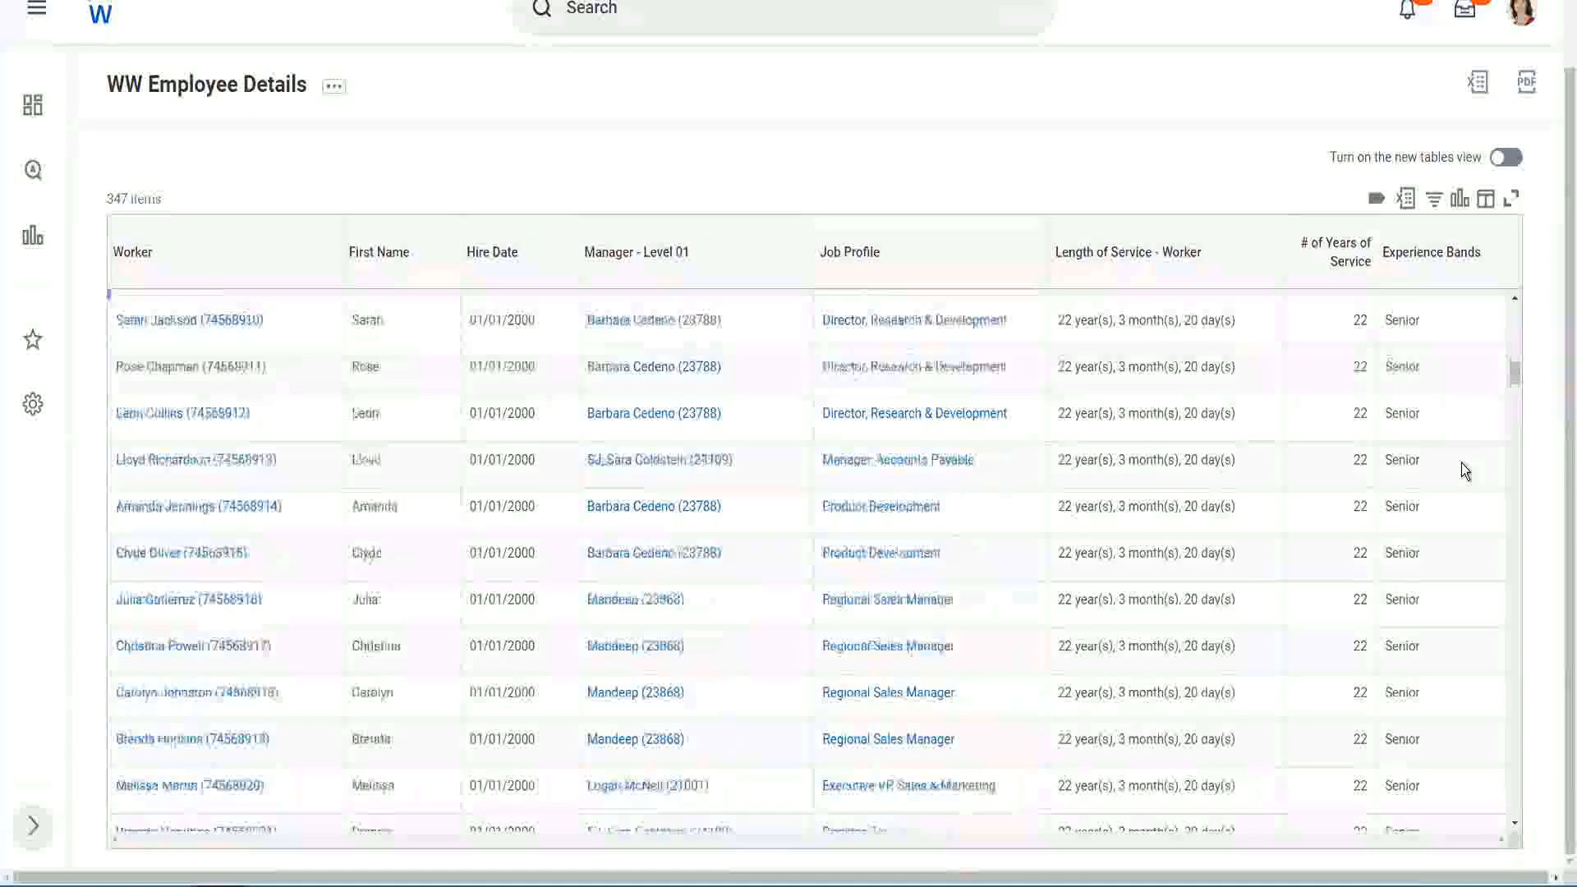
pyautogui.scroll(-3, 1462, 462)
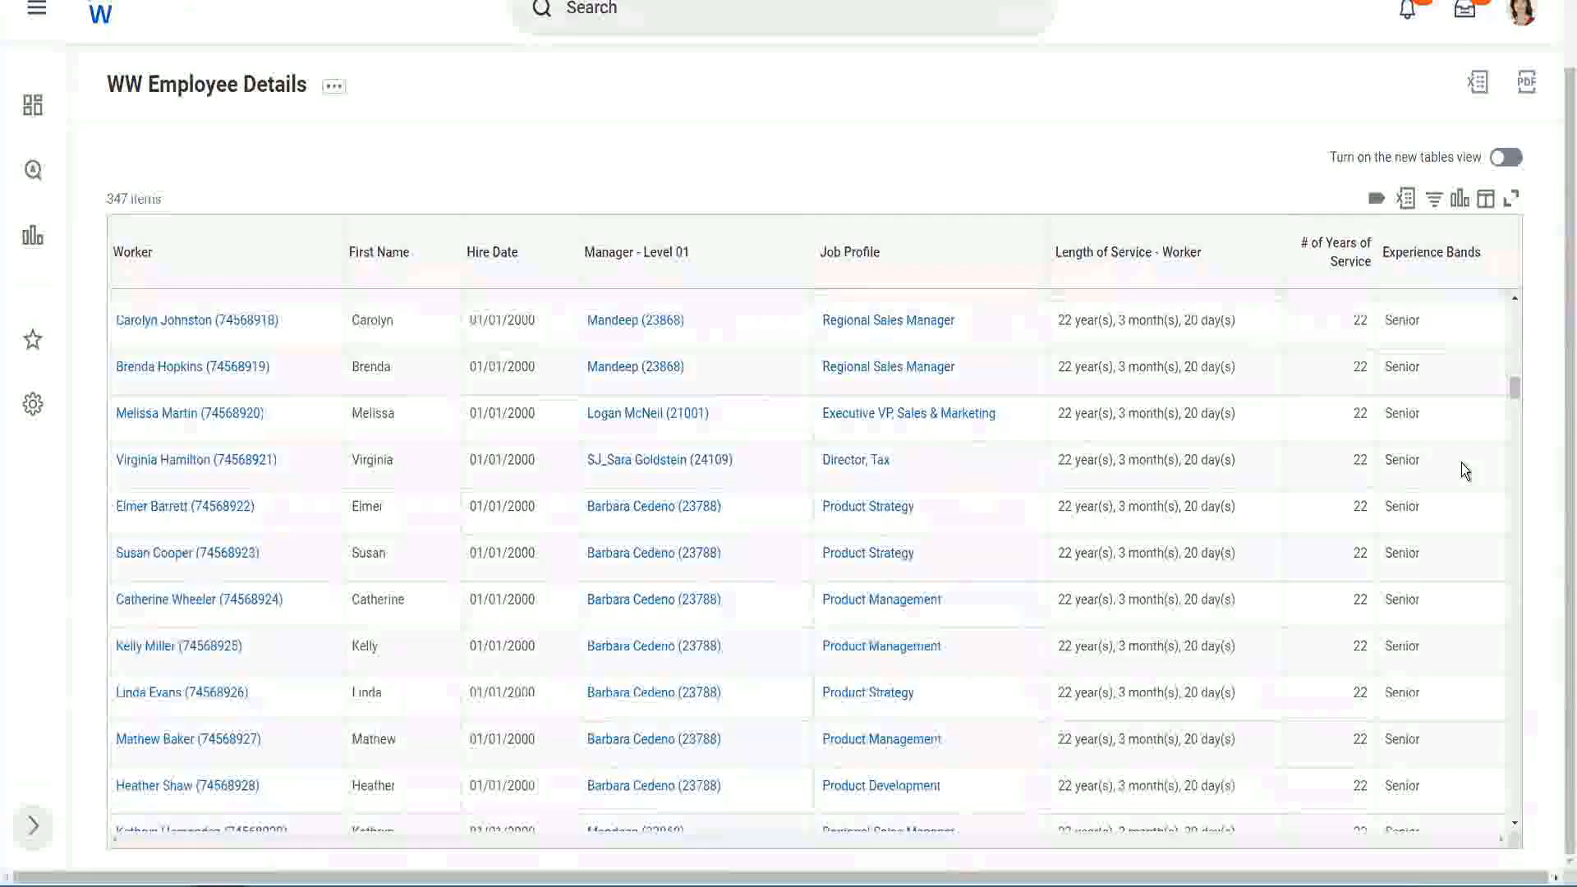
pyautogui.scroll(-8, 1462, 462)
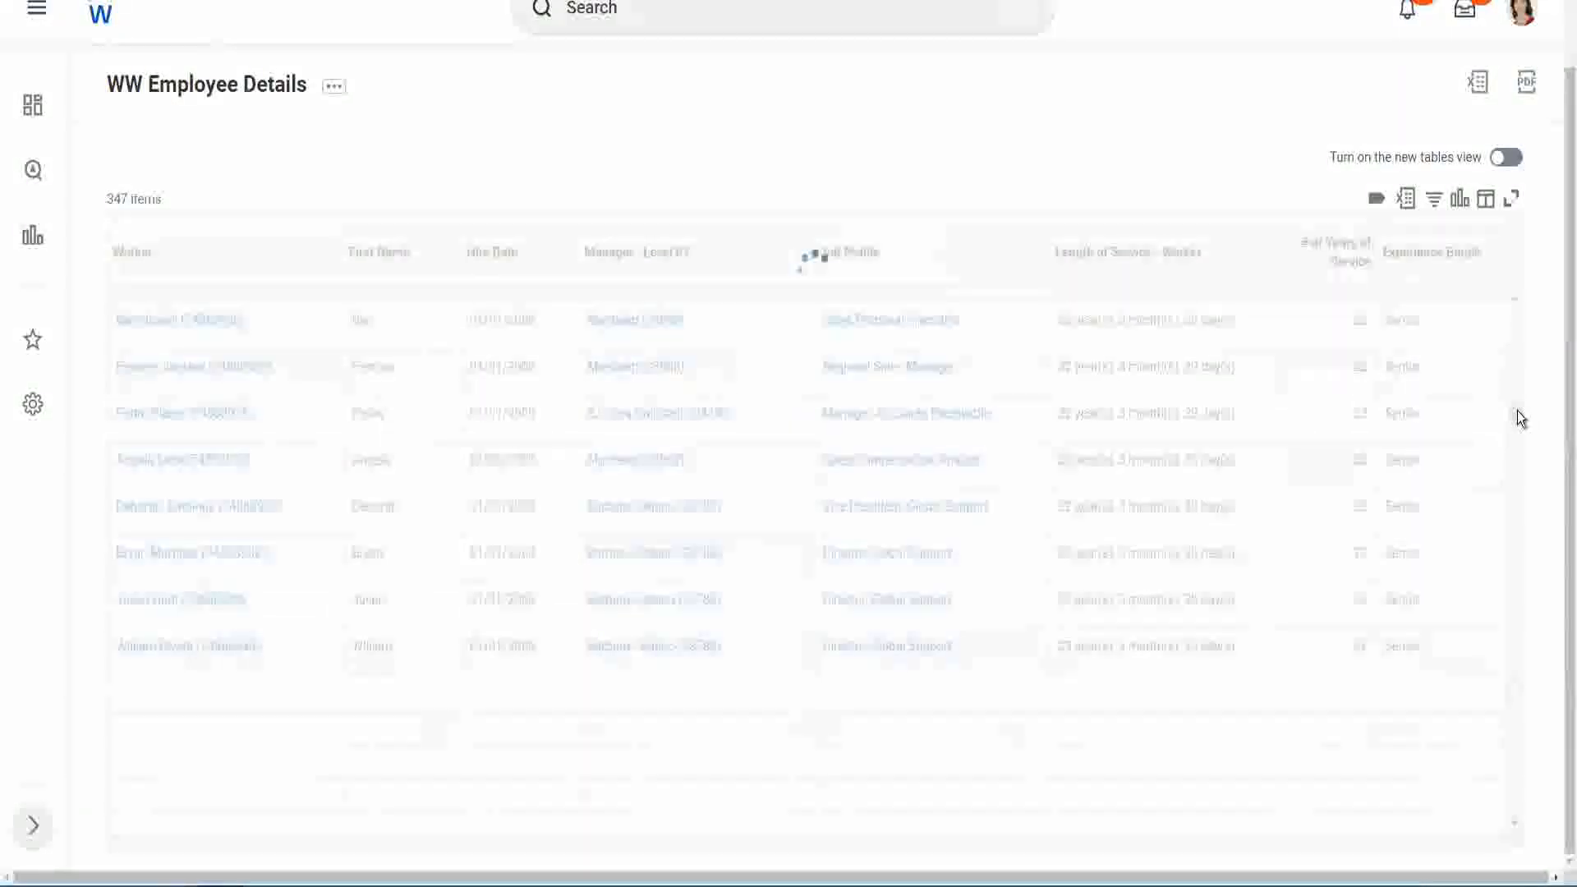
# Filter the Experience Bands column to values containing "Amateur"
pyautogui.click(1442, 270)
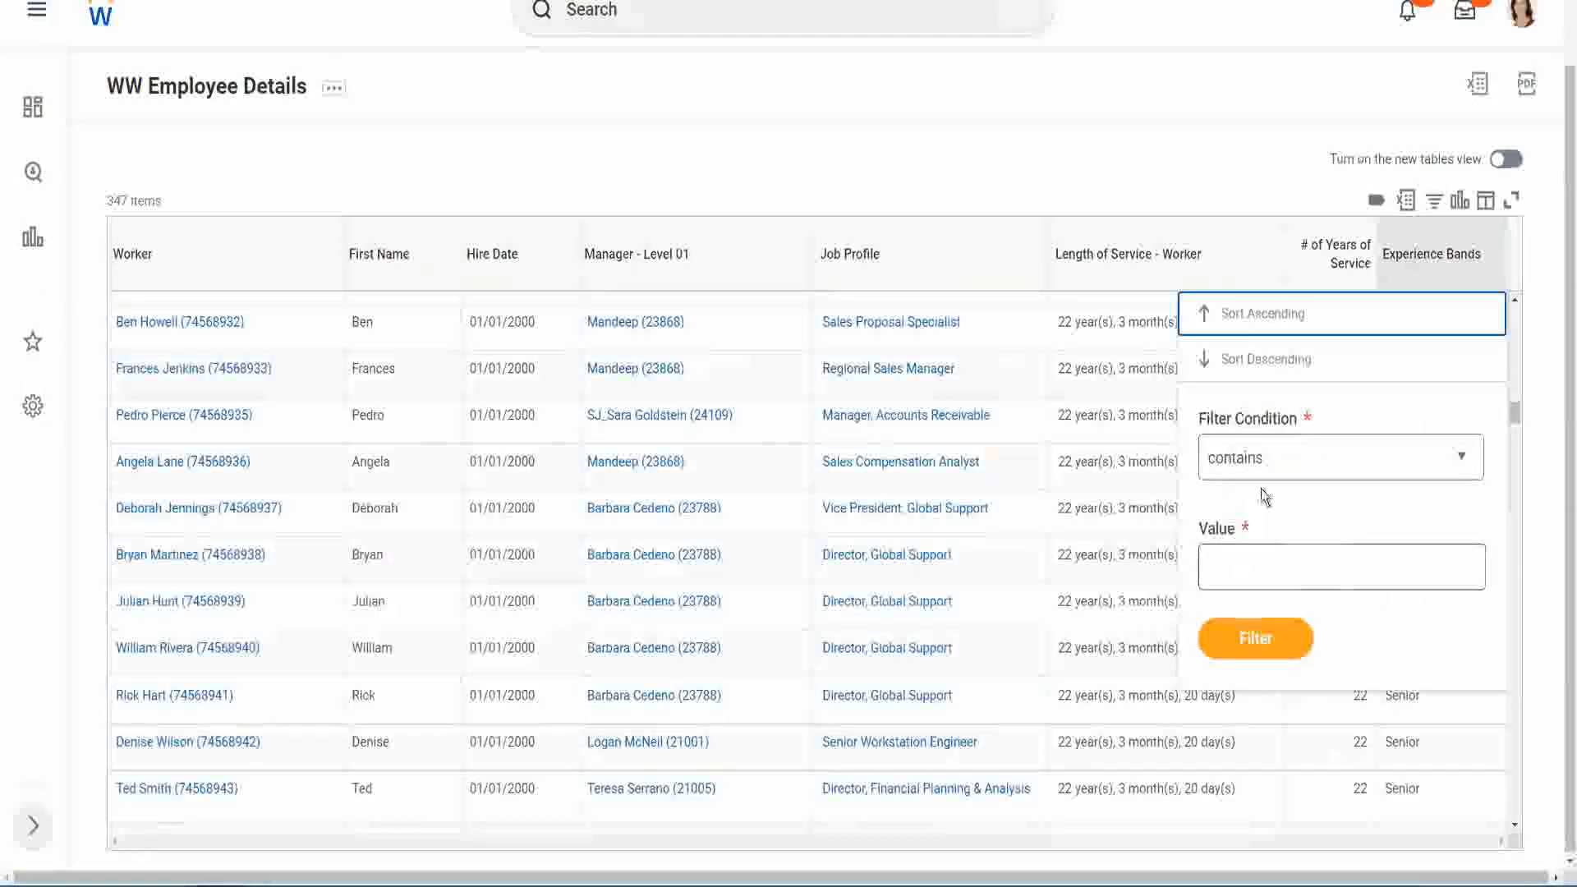
pyautogui.click(1250, 553)
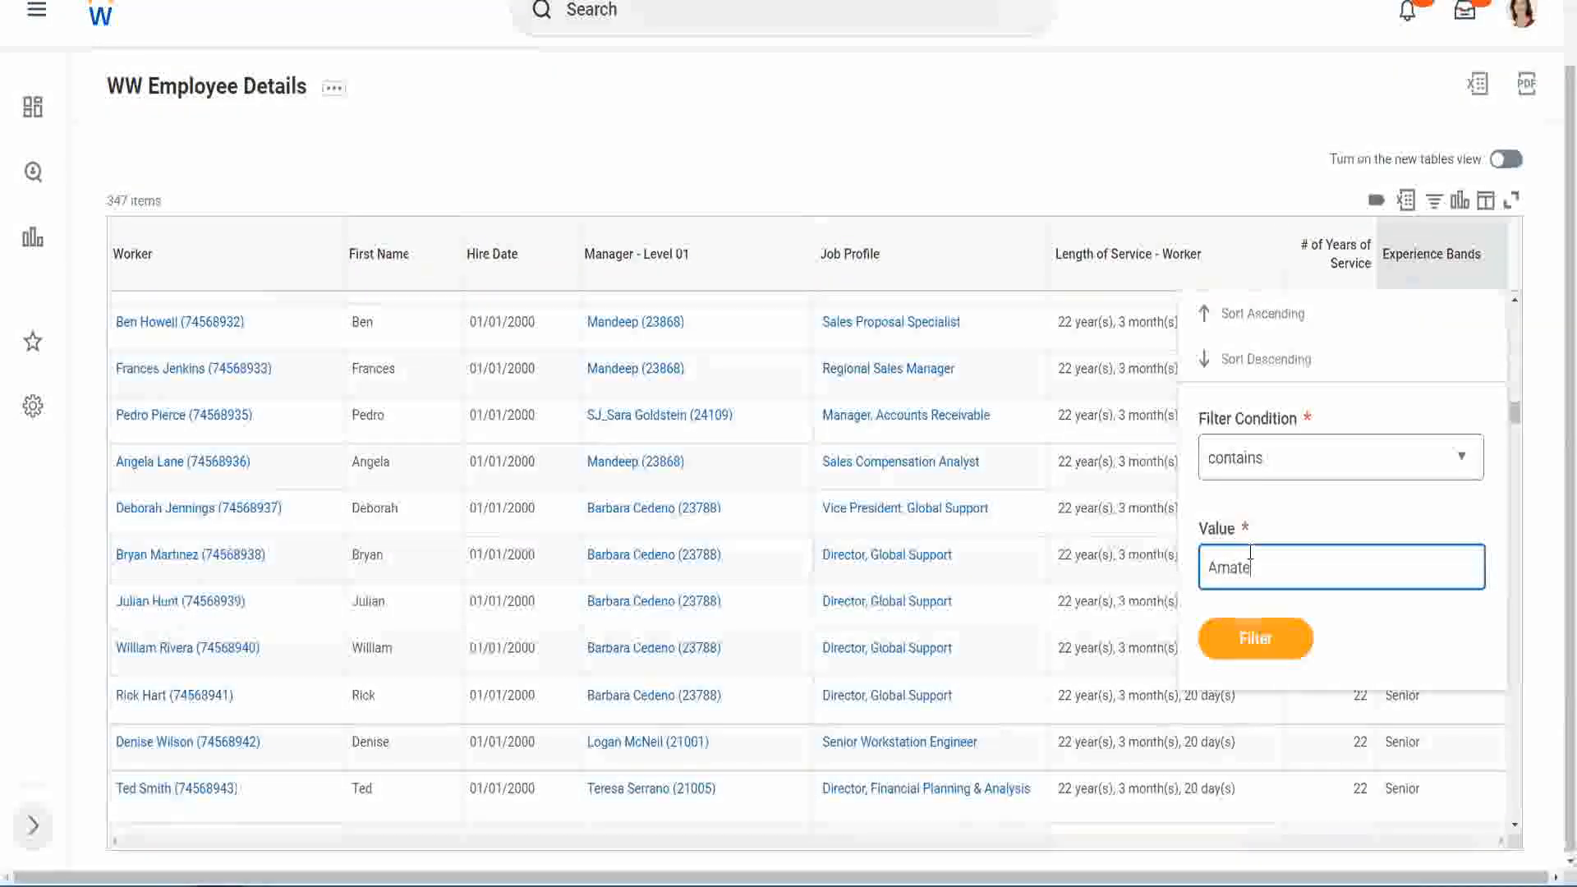
pyautogui.write('Amateur')
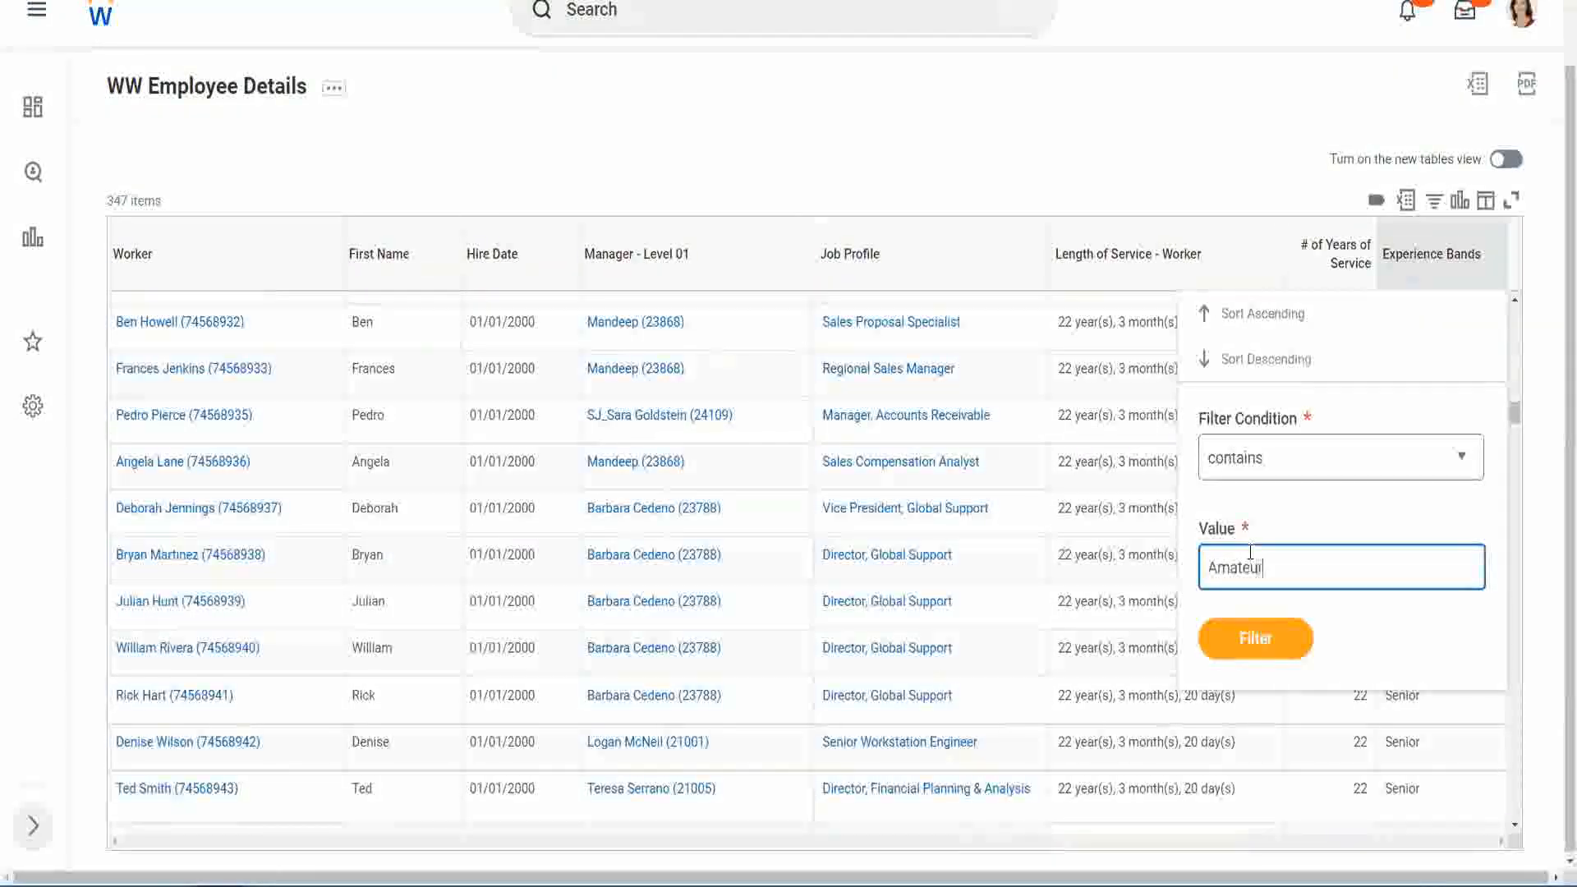
pyautogui.click(1245, 649)
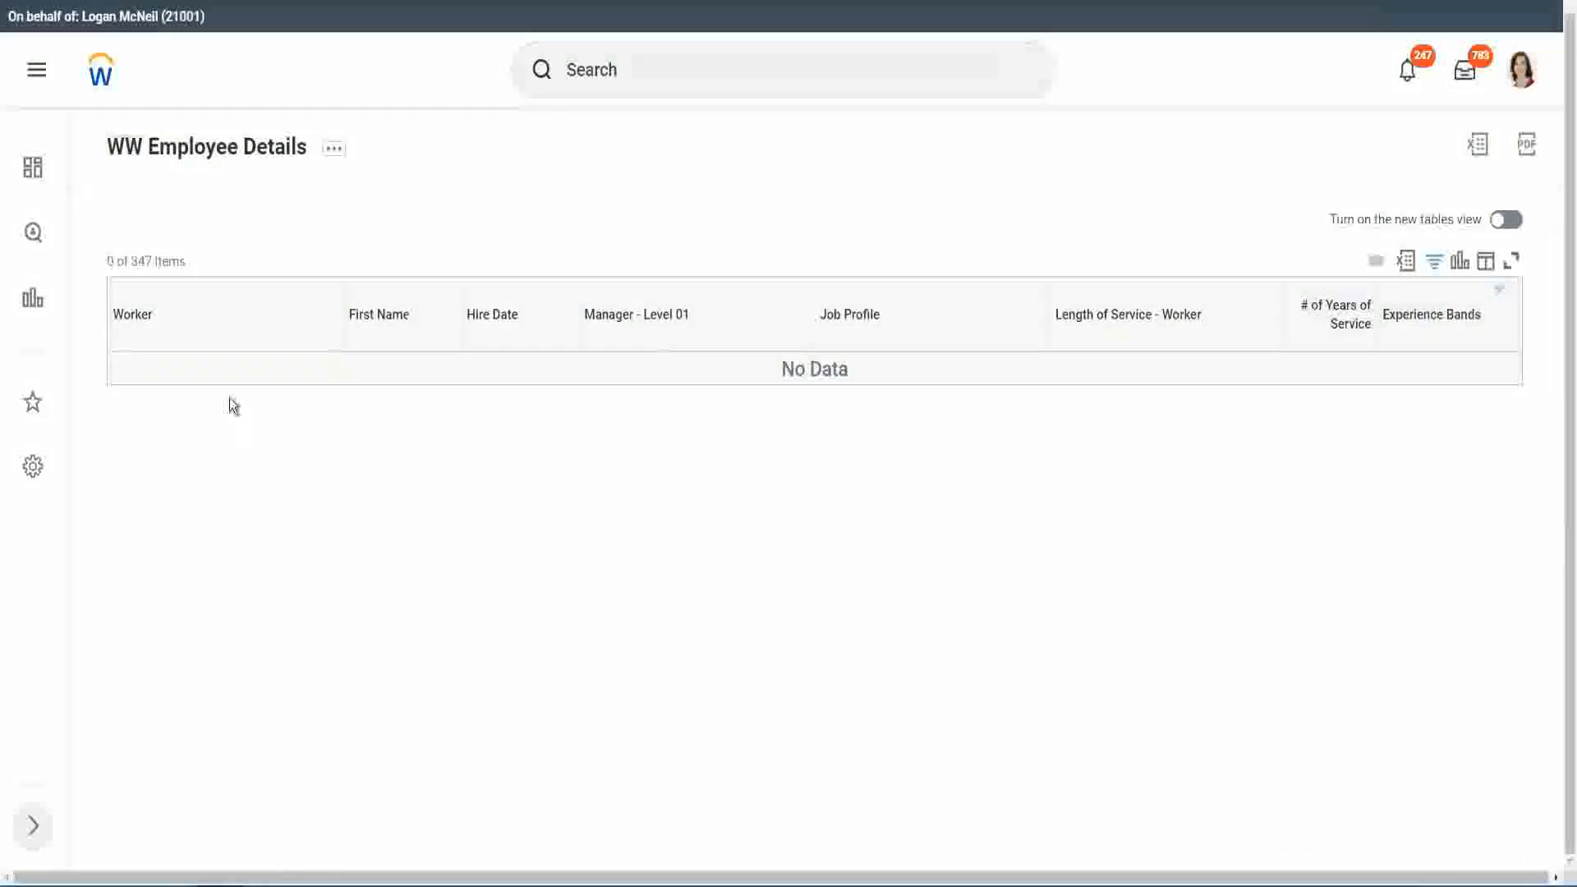
# Change the Experience Bands column filter to show the Legend band instead
pyautogui.click(1428, 317)
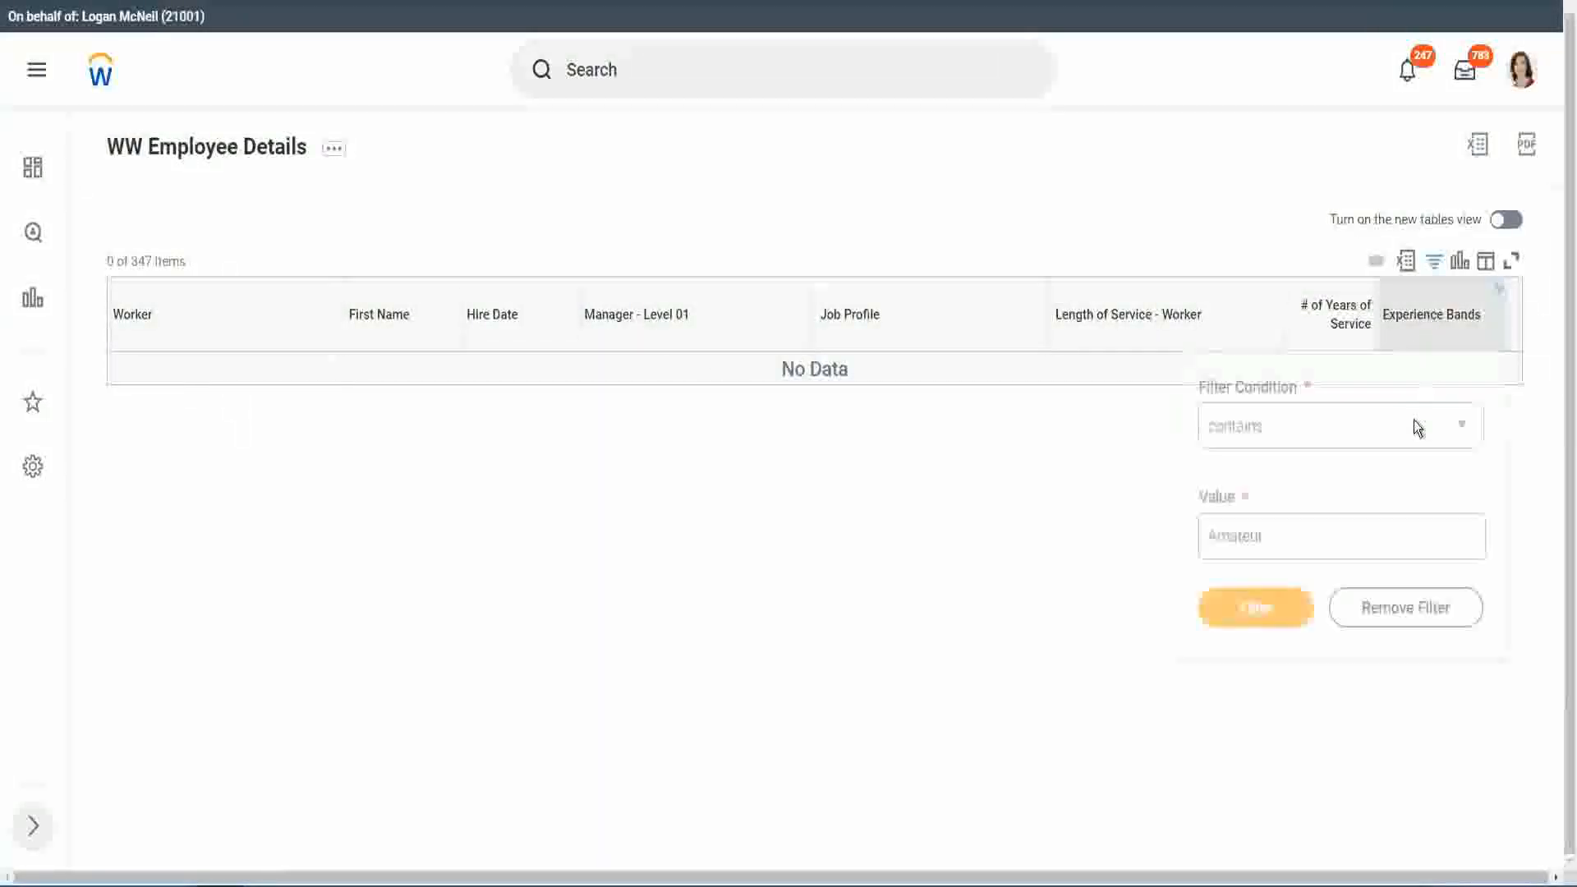
pyautogui.click(1275, 536)
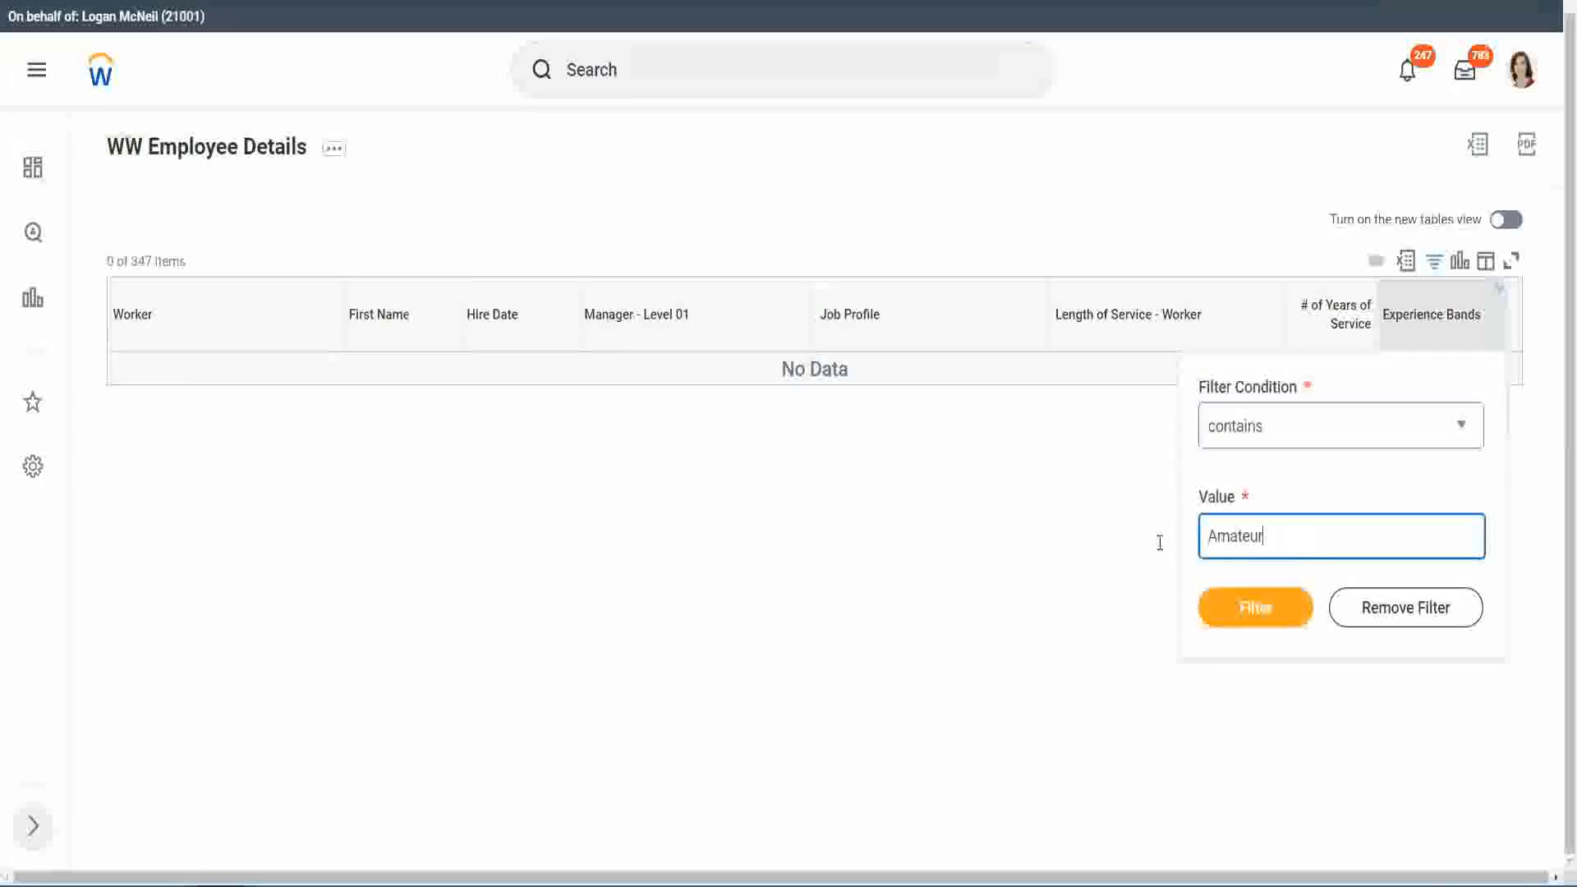
pyautogui.moveTo(1160, 542); pyautogui.dragTo(1126, 539)
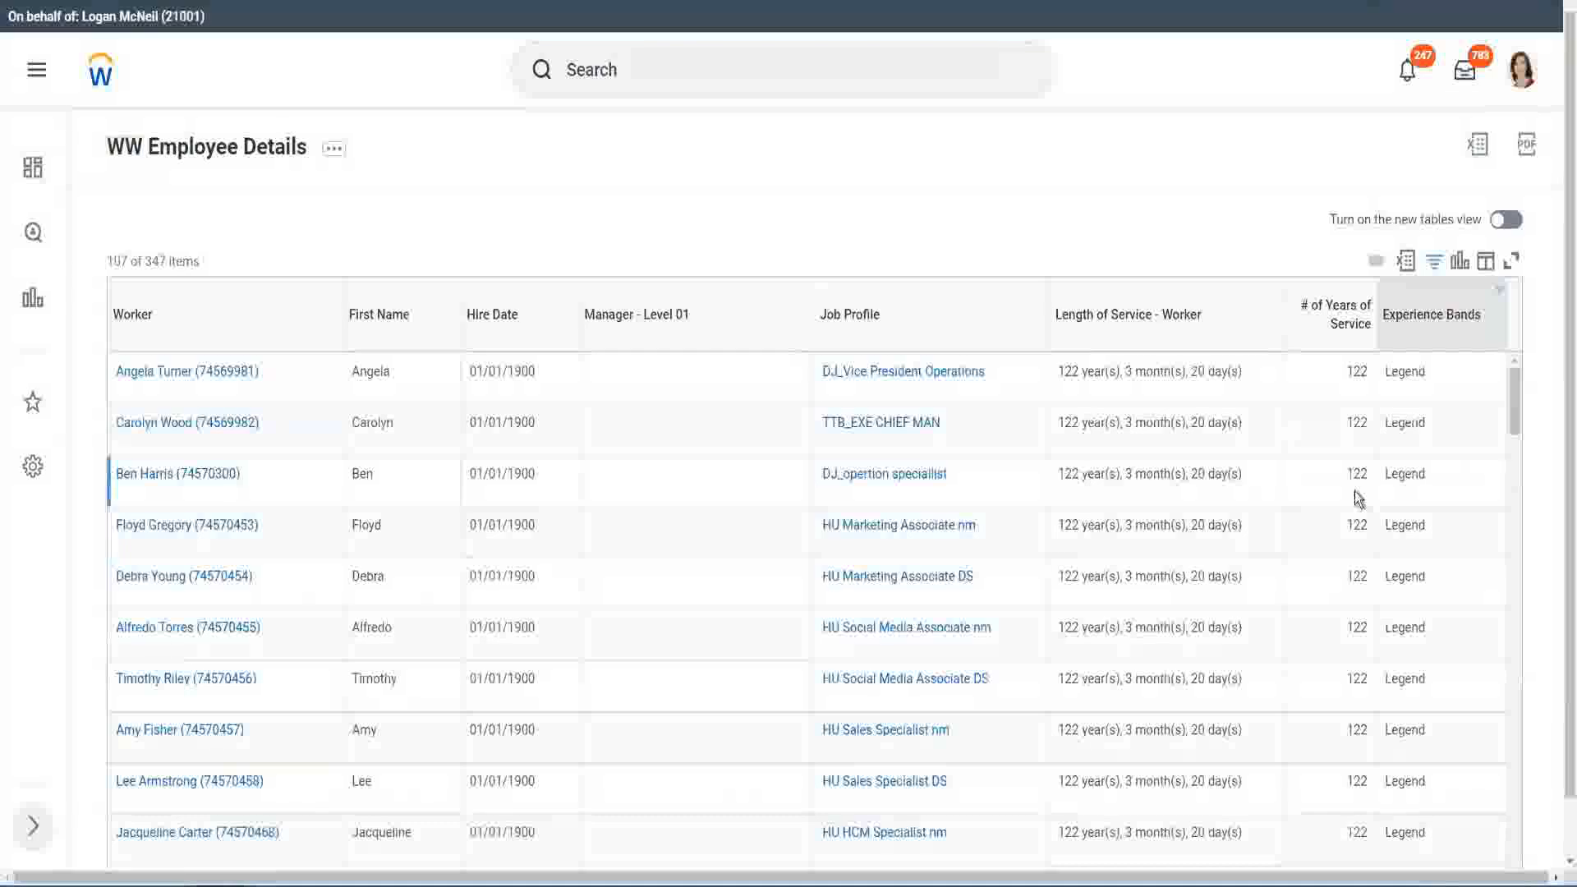
# Examine the hire dates and years of service of the Legend workers through to the end of the filtered list
pyautogui.scroll(-10, 1354, 492)
pyautogui.scroll(-5, 1354, 490)
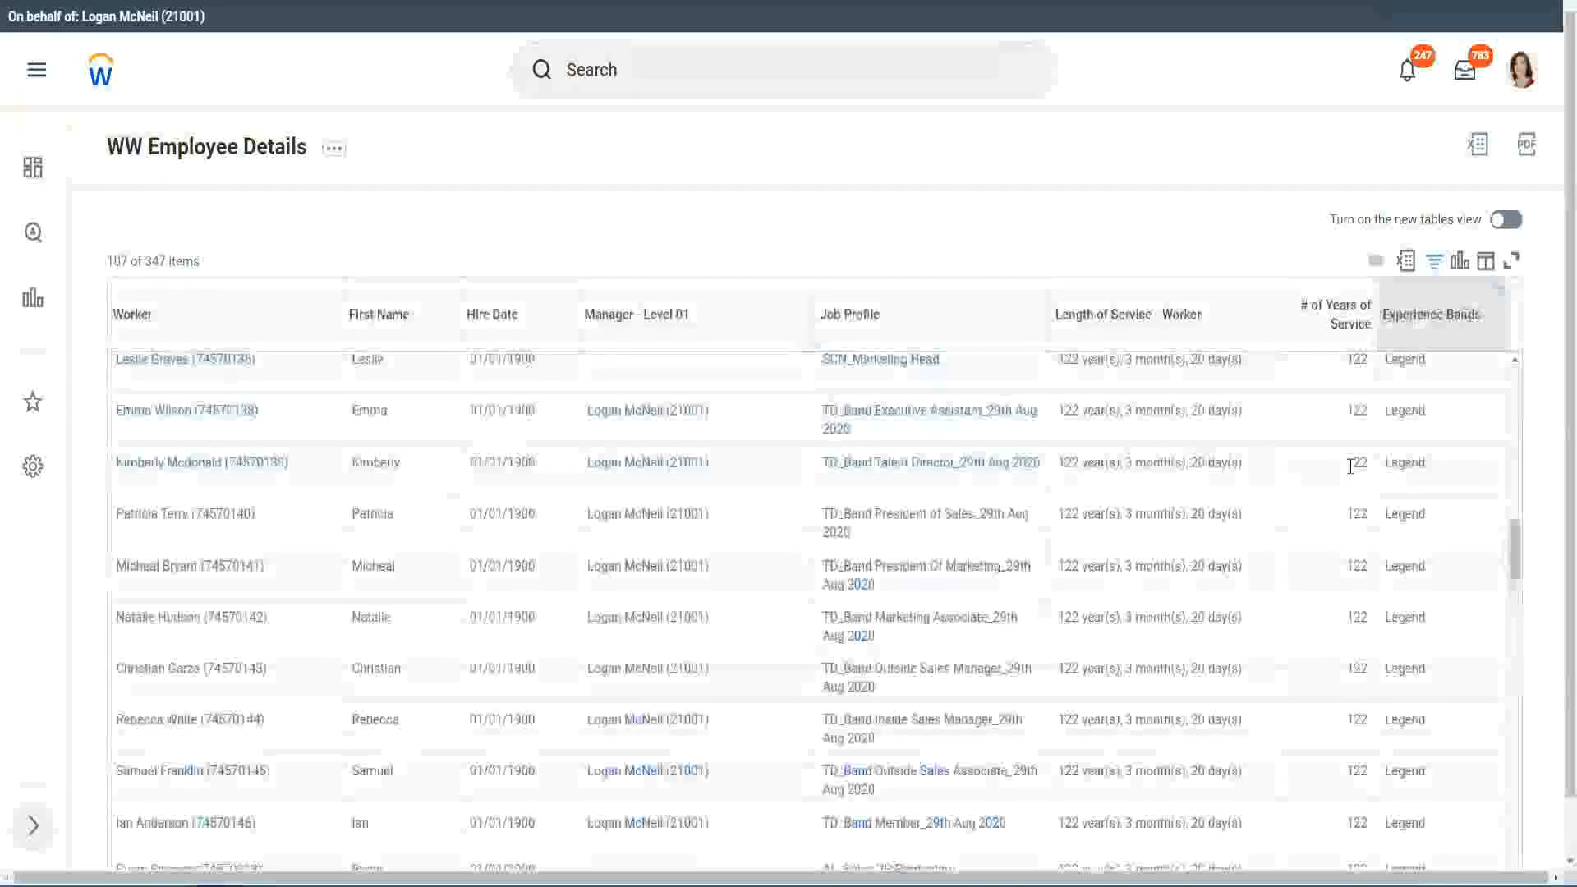
pyautogui.scroll(-15, 1352, 468)
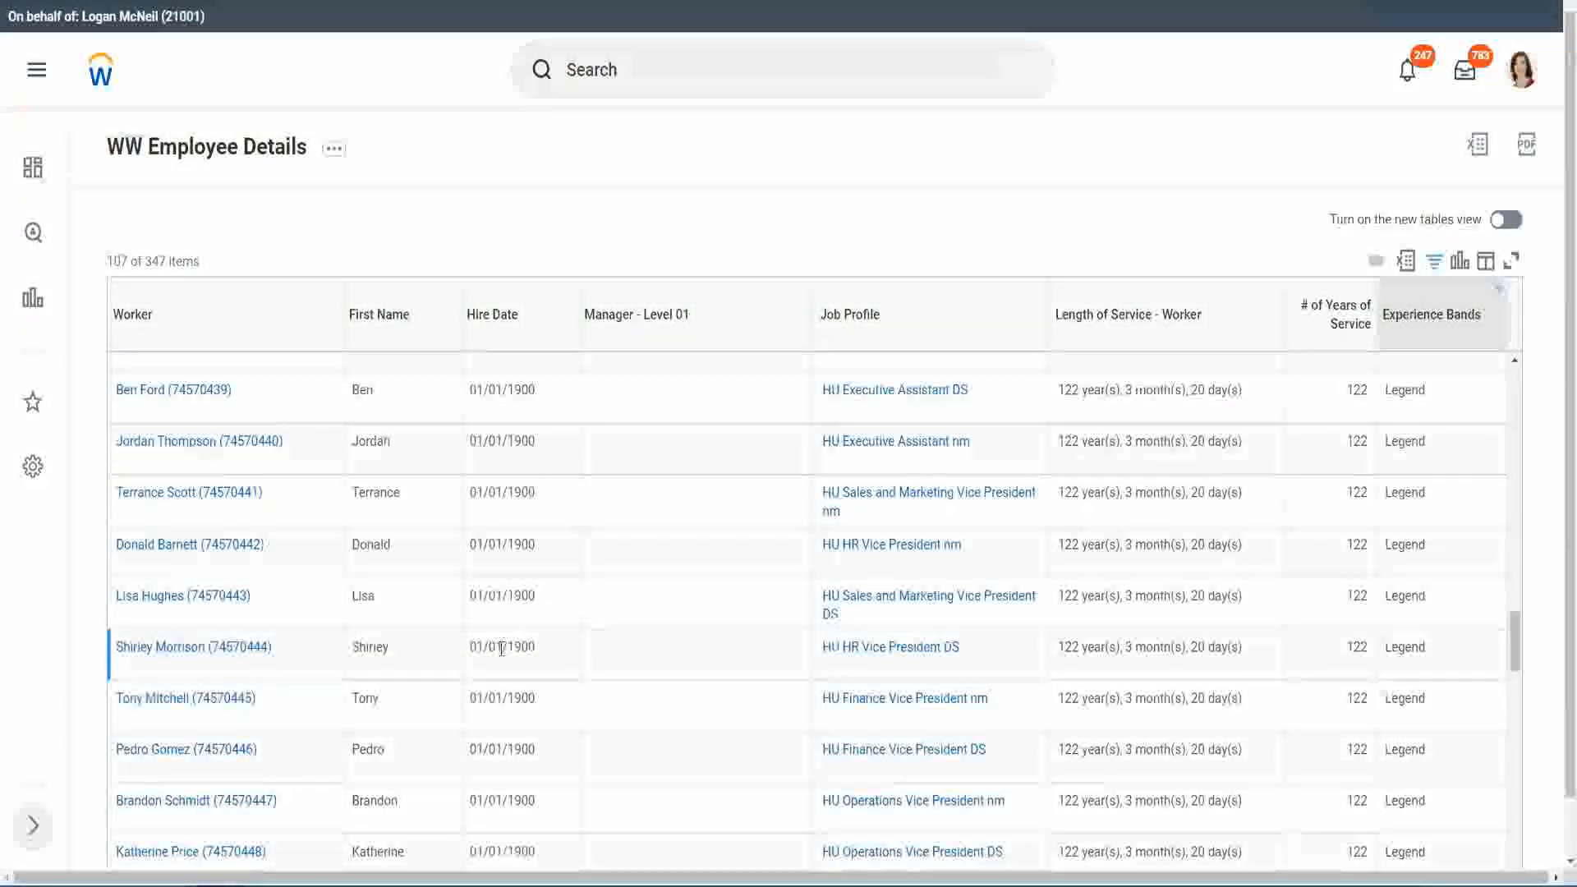
pyautogui.doubleClick(511, 644)
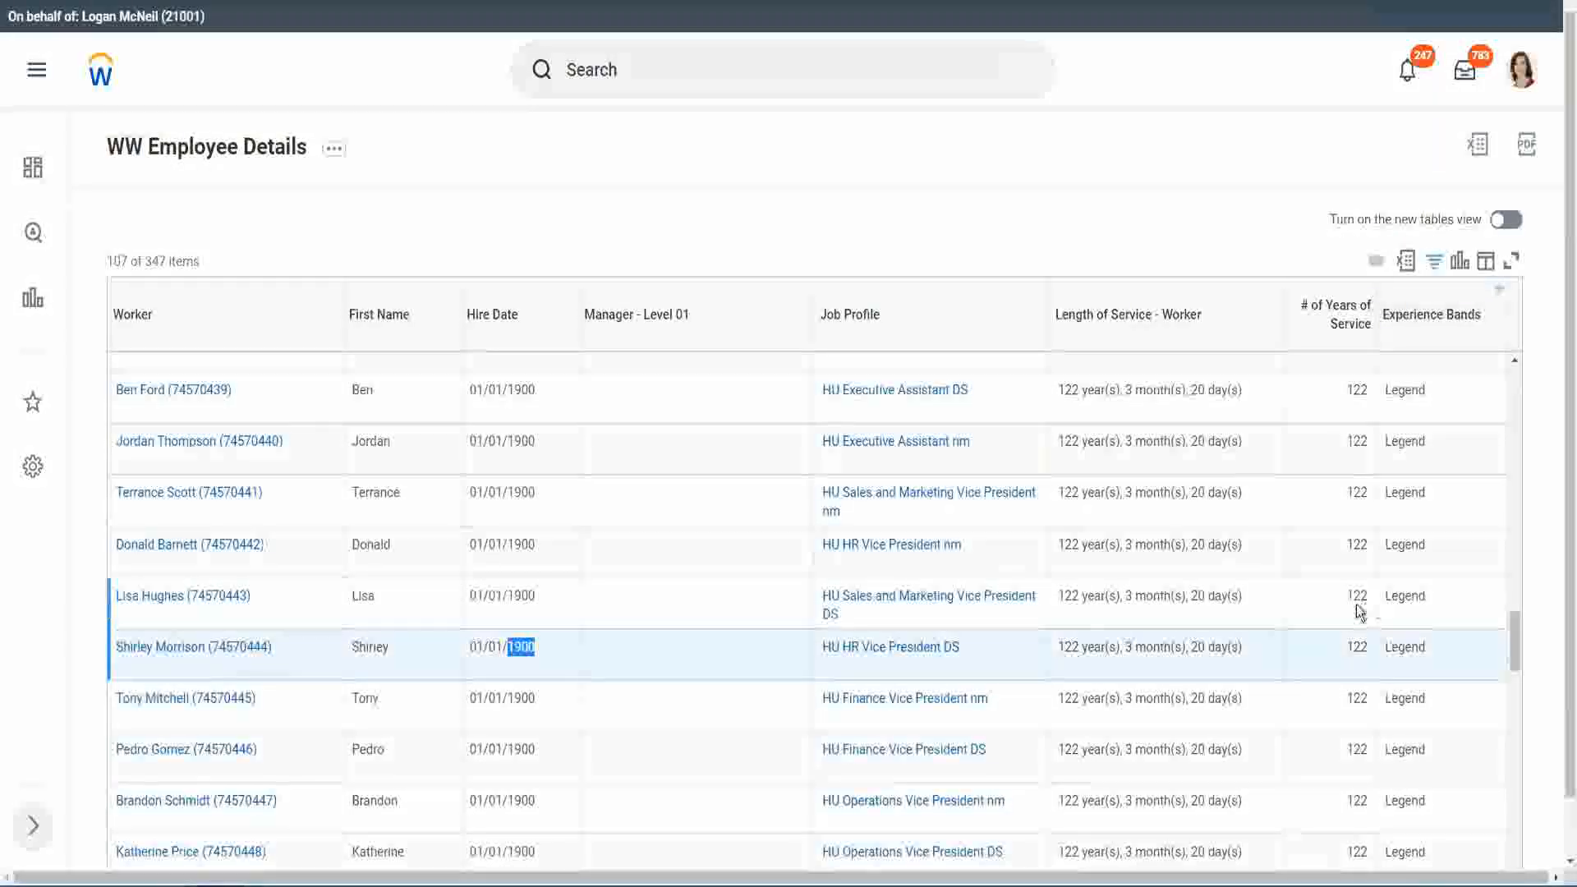
pyautogui.scroll(-2, 1343, 612)
pyautogui.scroll(-3, 1338, 610)
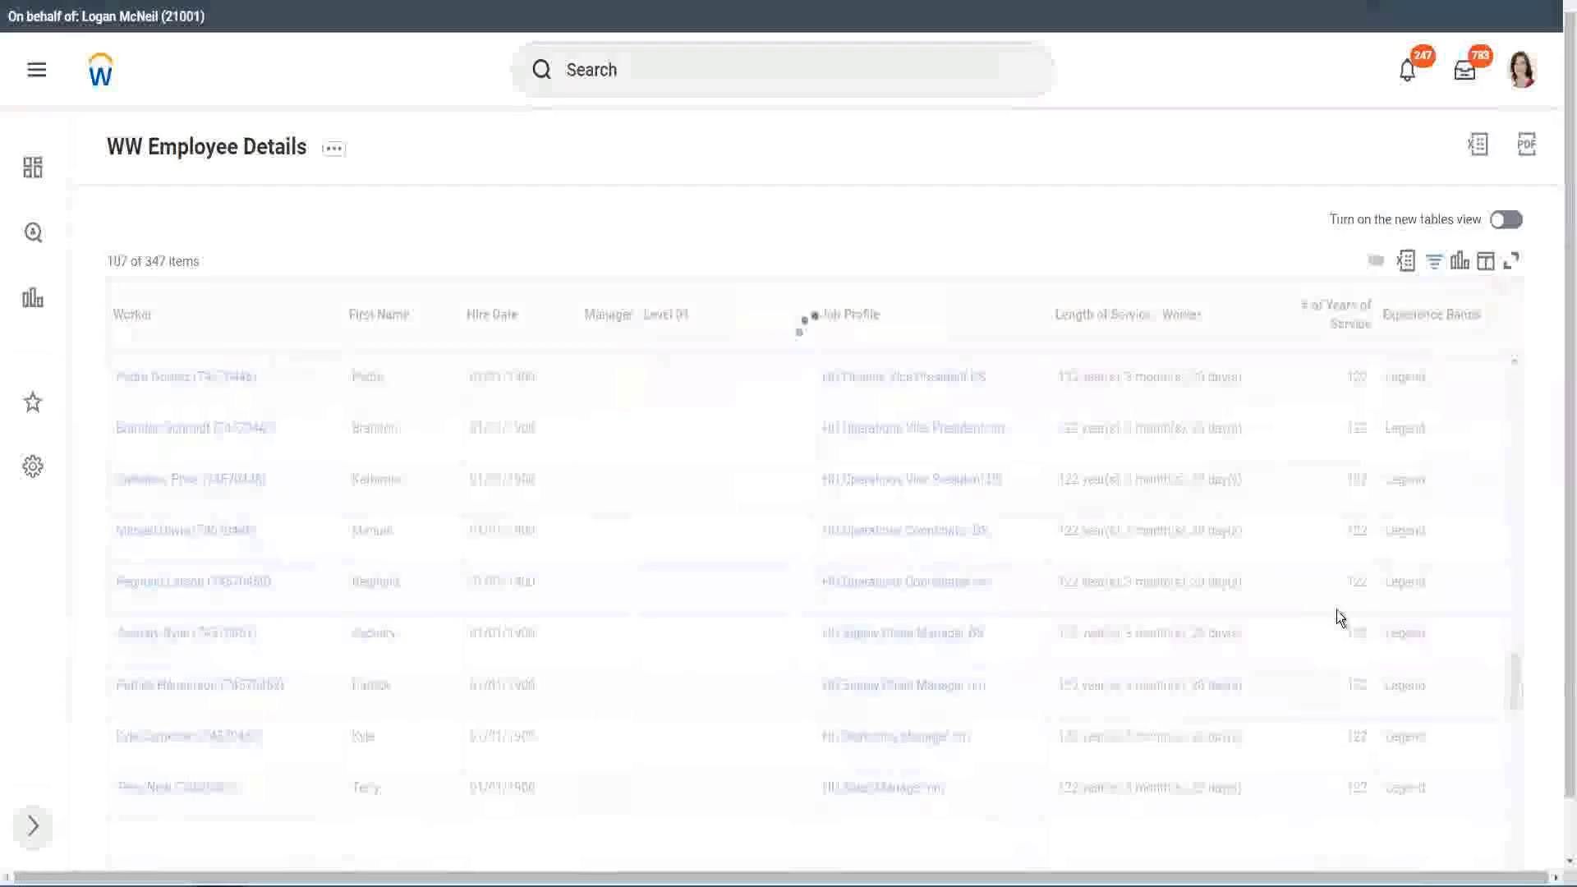
pyautogui.scroll(-3, 1338, 610)
pyautogui.scroll(-10, 1338, 610)
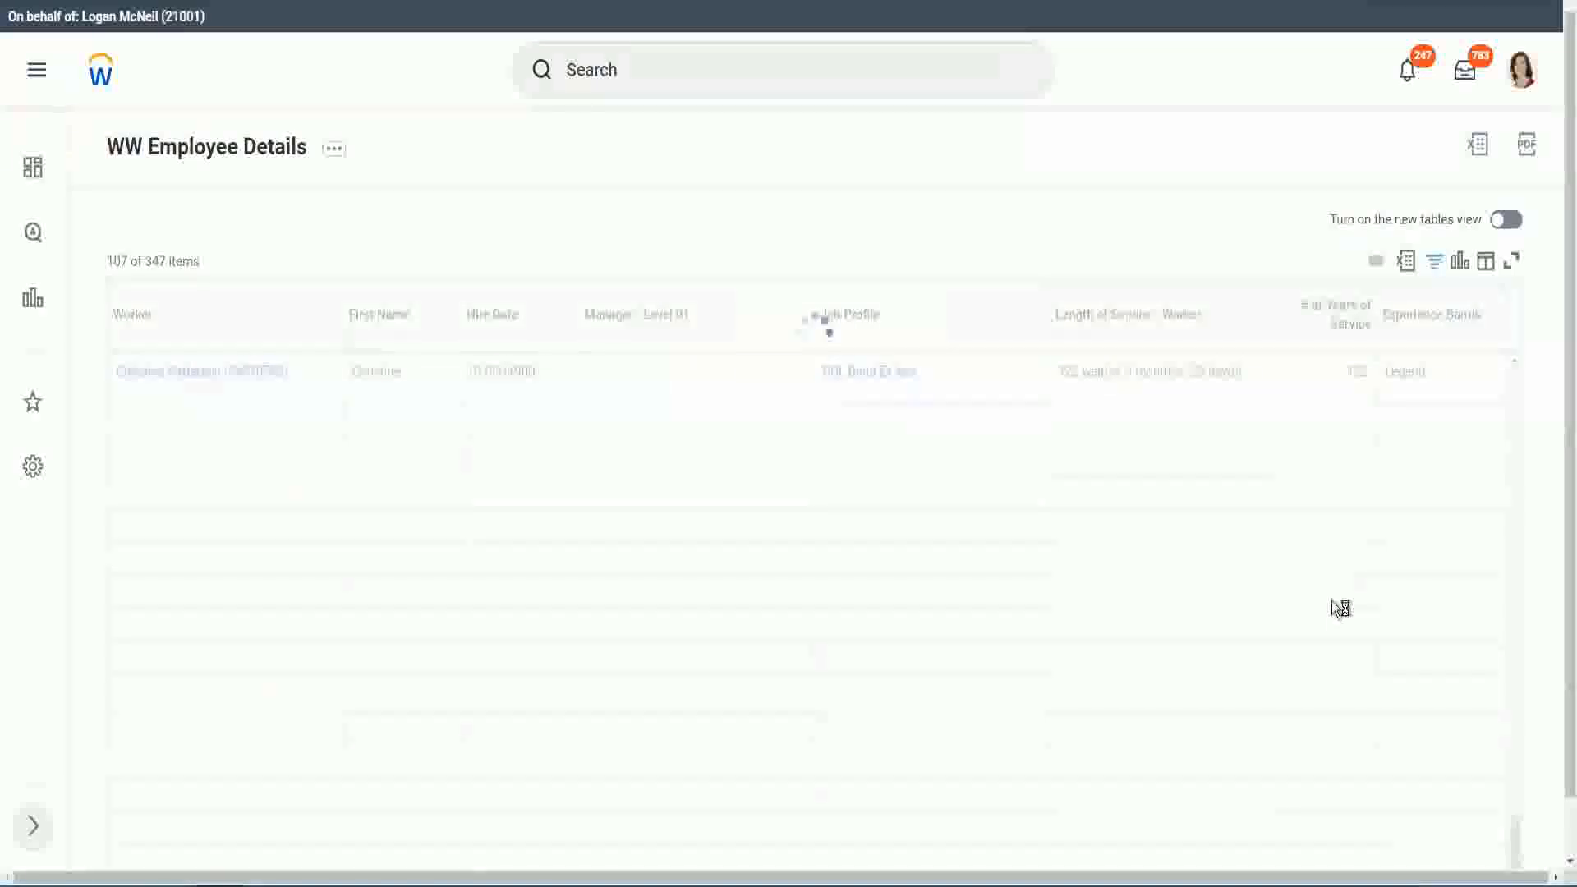
pyautogui.scroll(-5, 1319, 549)
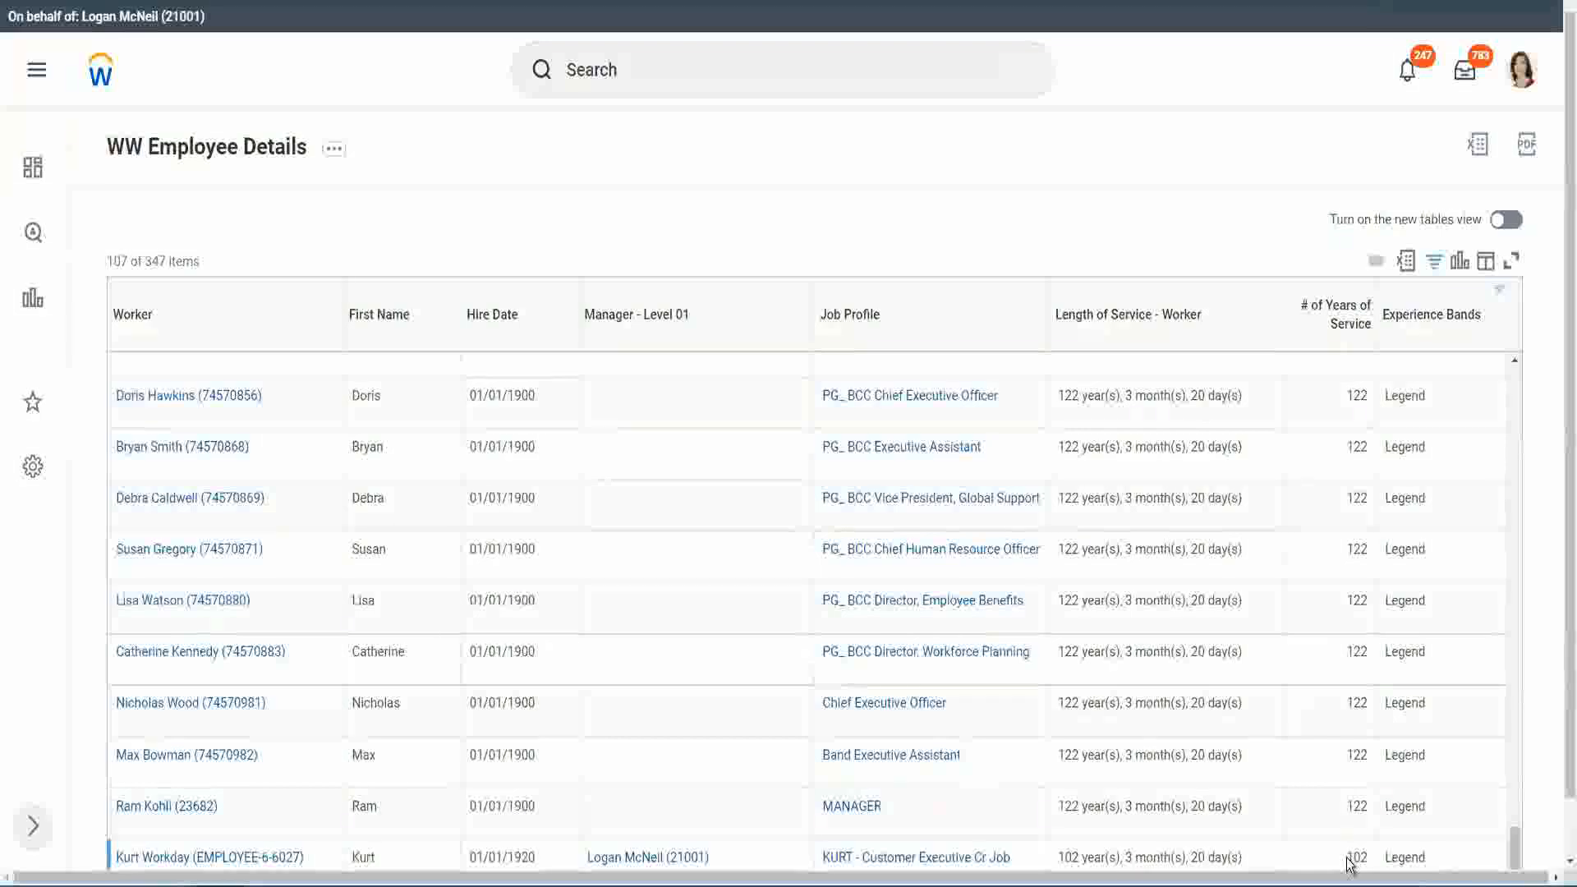
pyautogui.doubleClick(1351, 856)
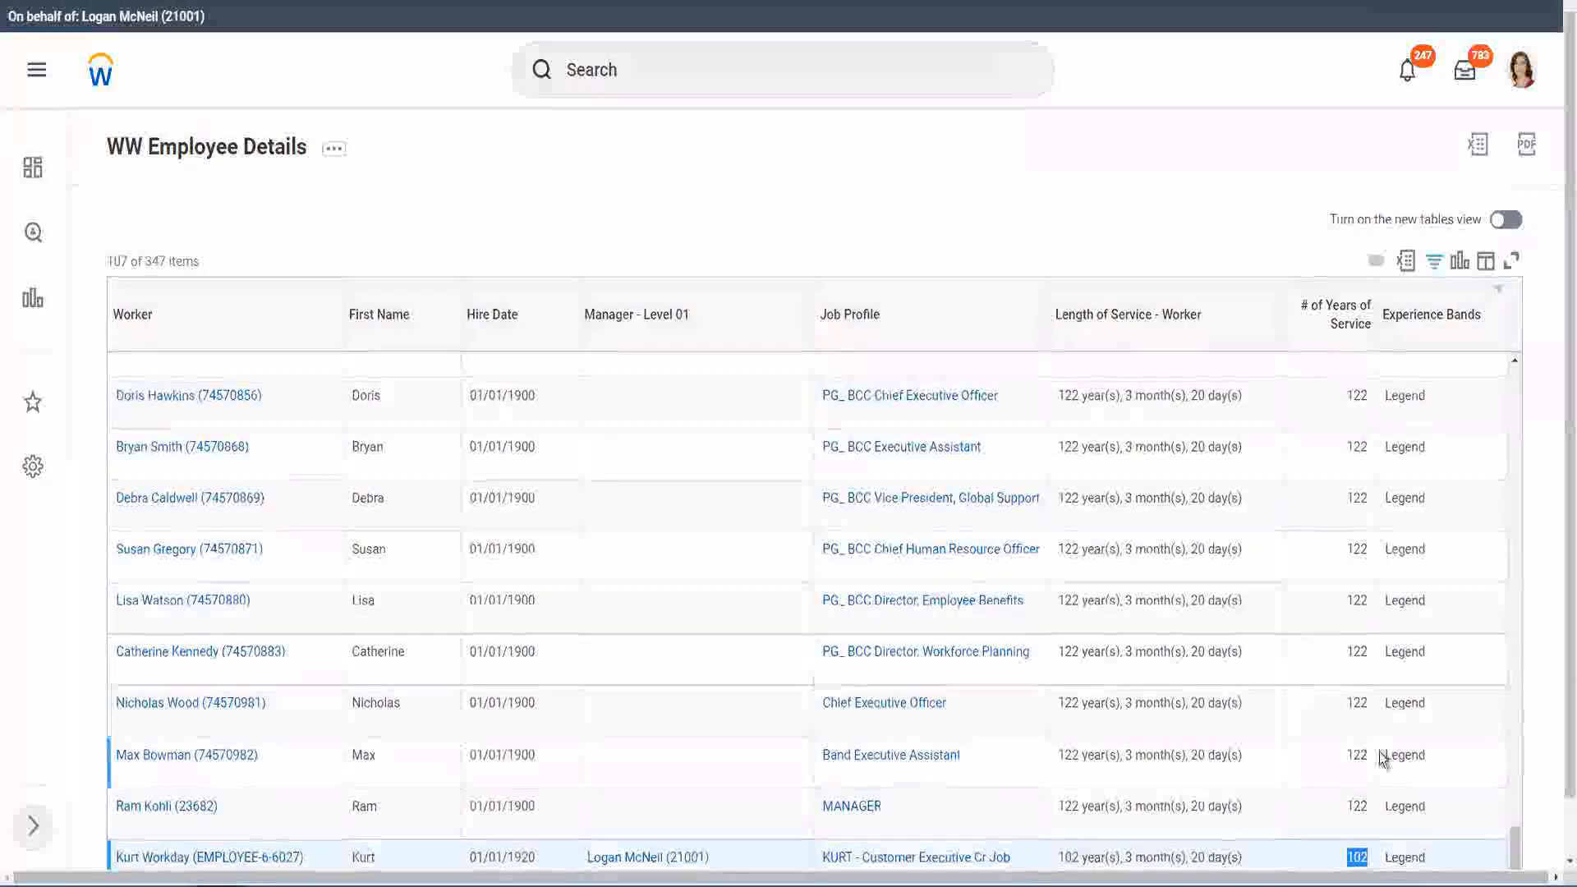
pyautogui.moveTo(1355, 703); pyautogui.dragTo(1371, 704)
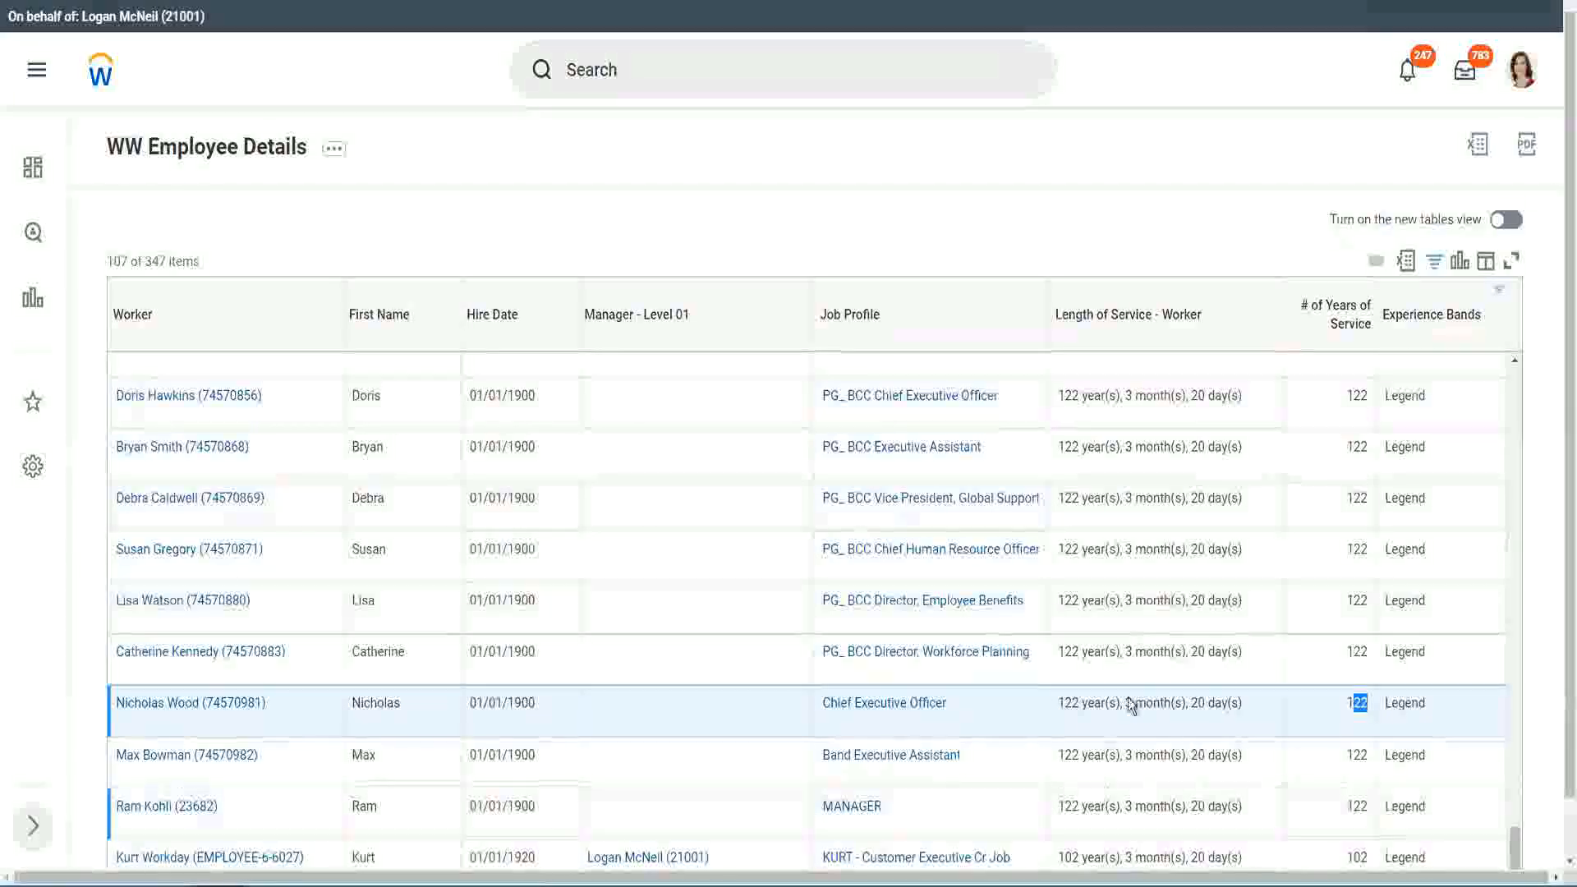
# Change the Experience Bands column filter to values containing "Experienced"
pyautogui.click(1327, 660)
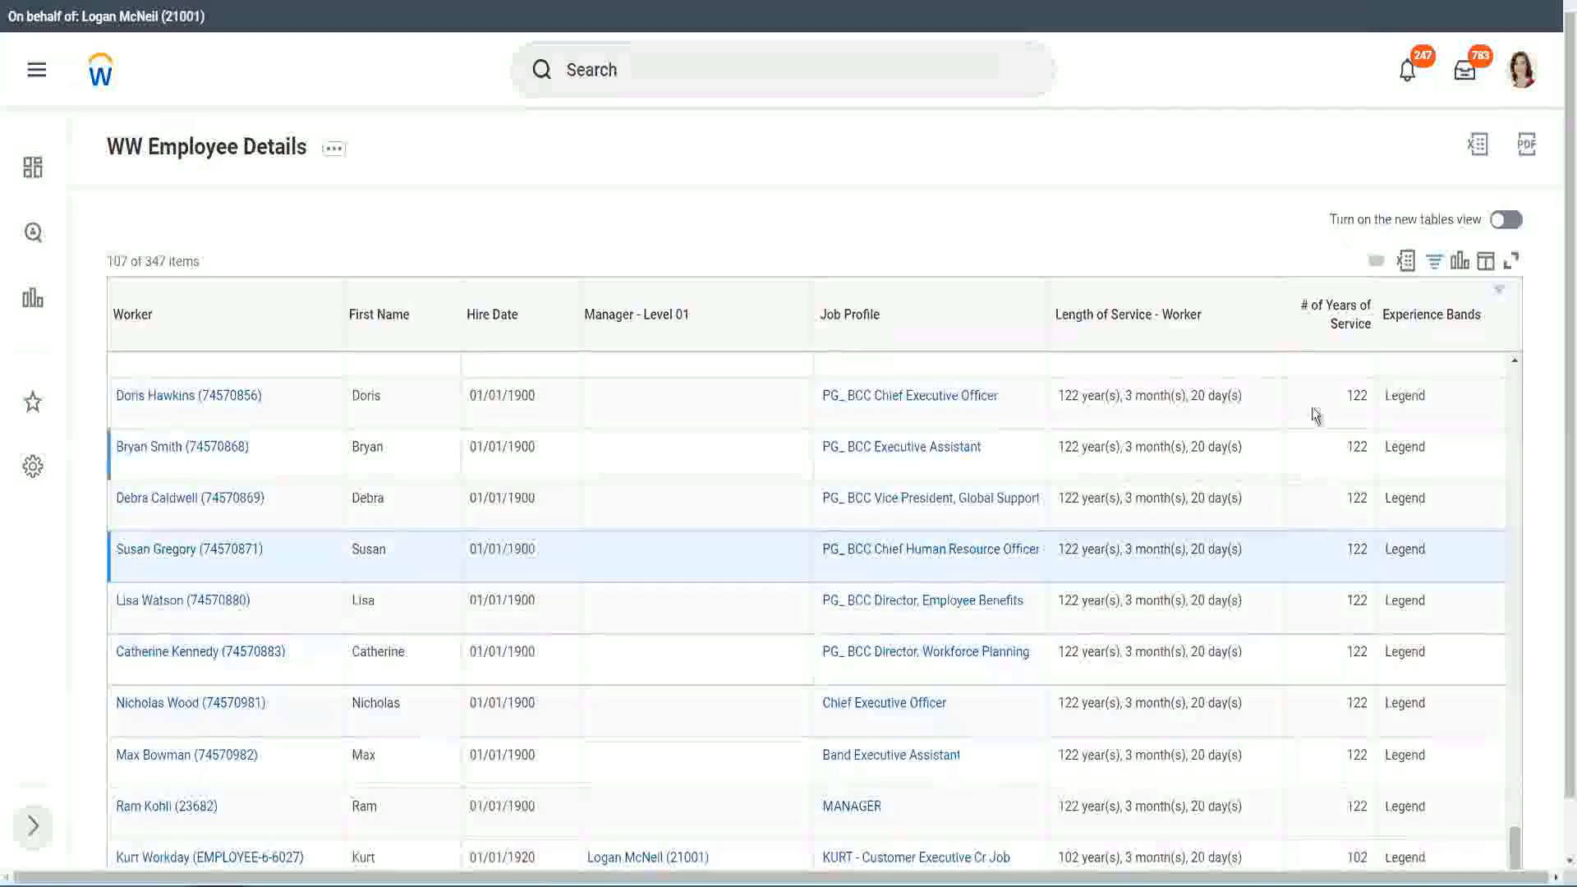
pyautogui.click(1442, 323)
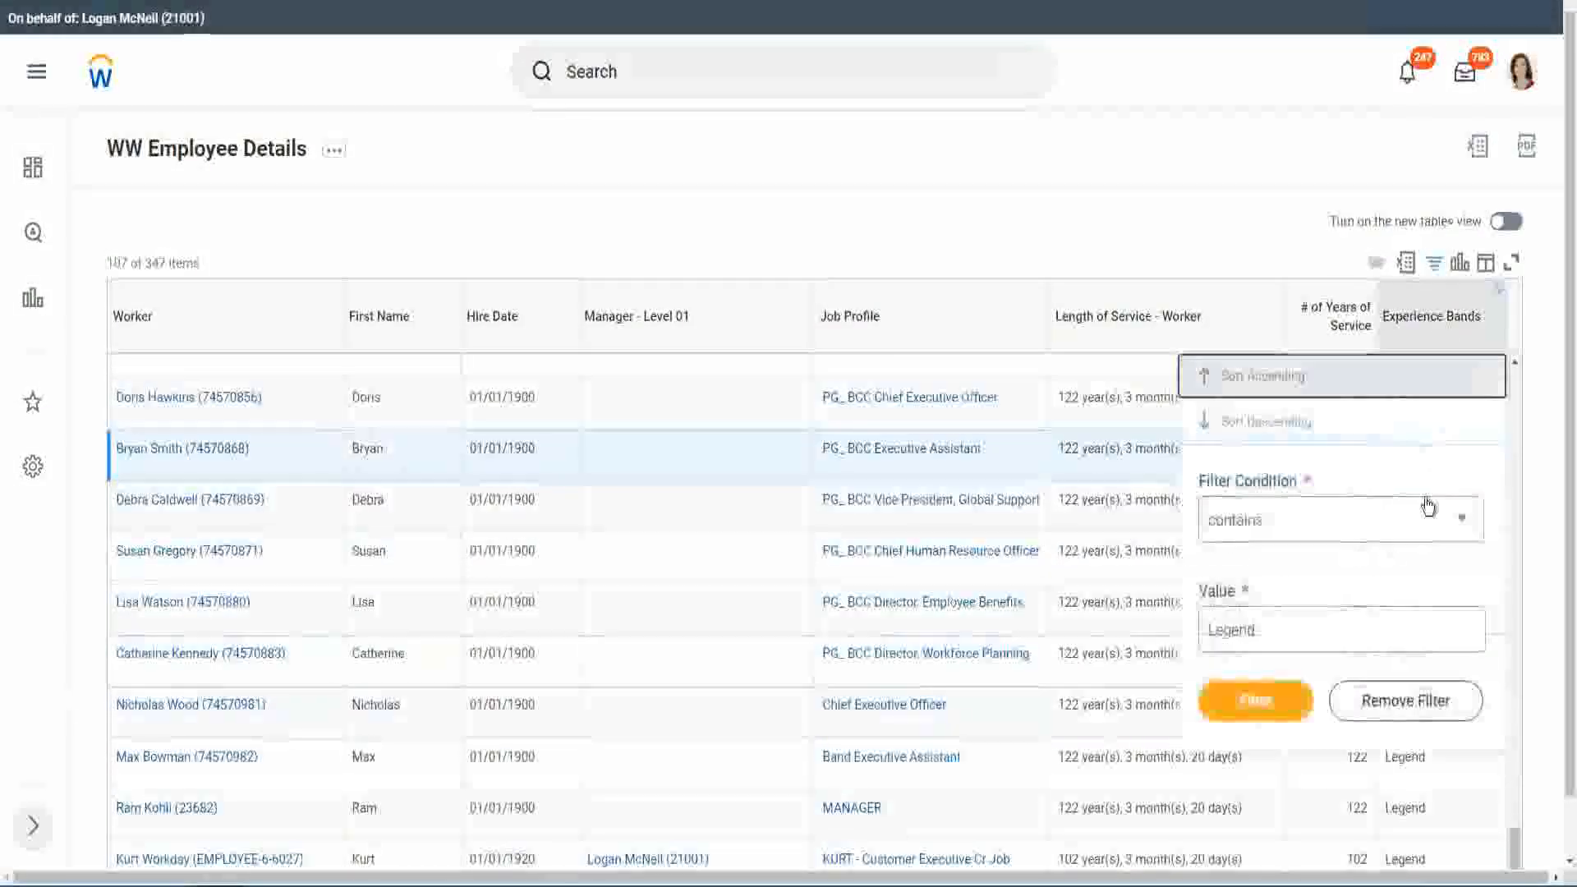
pyautogui.click(1291, 630)
pyautogui.doubleClick(1232, 631)
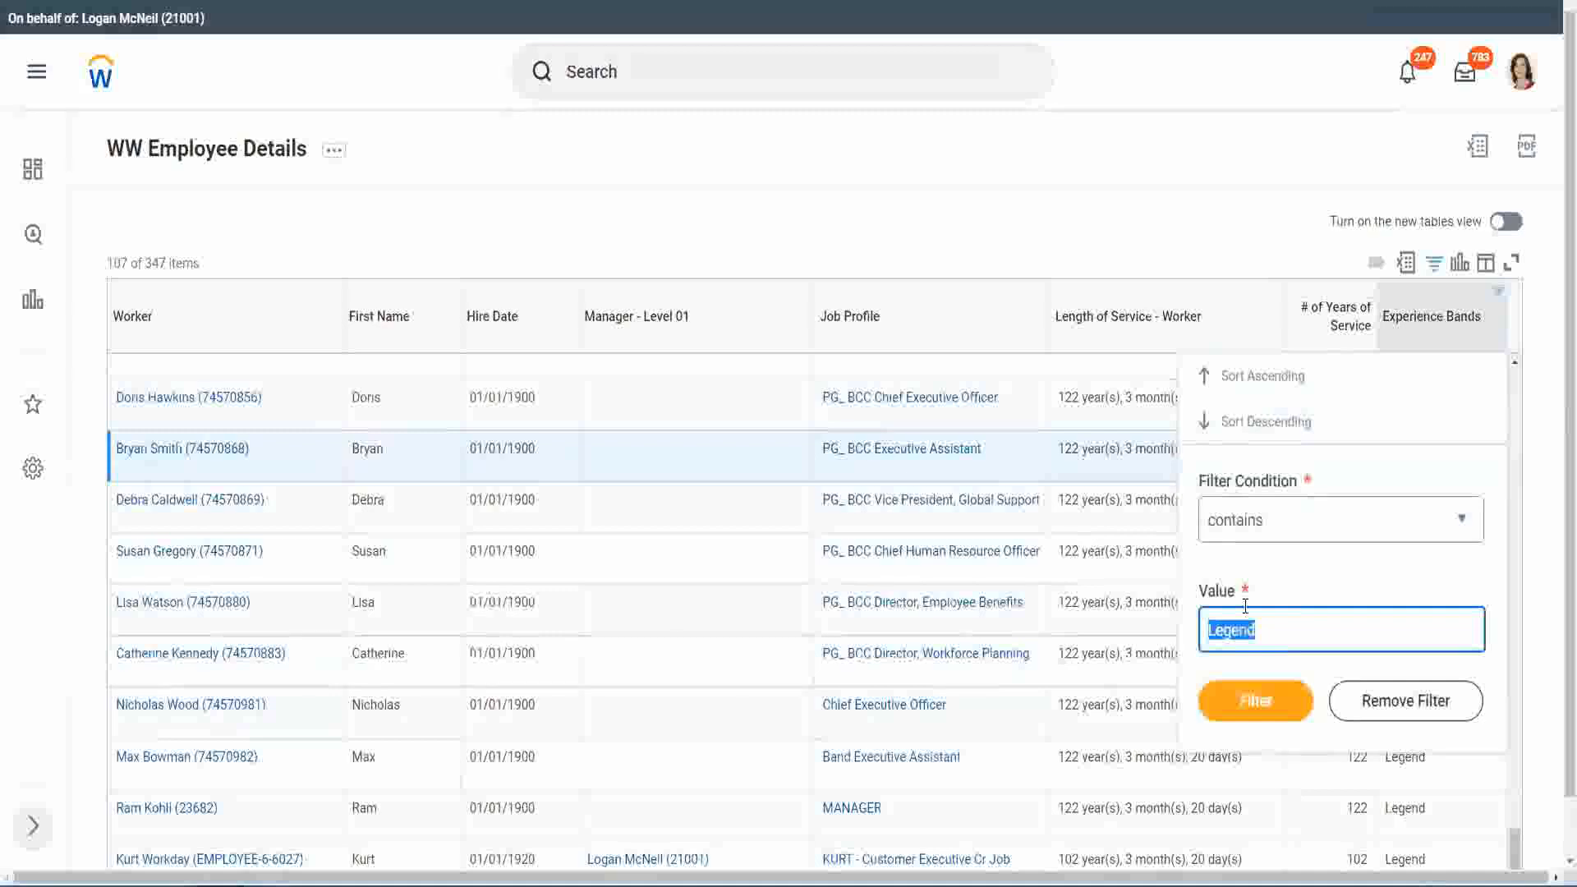
pyautogui.write('Ex')
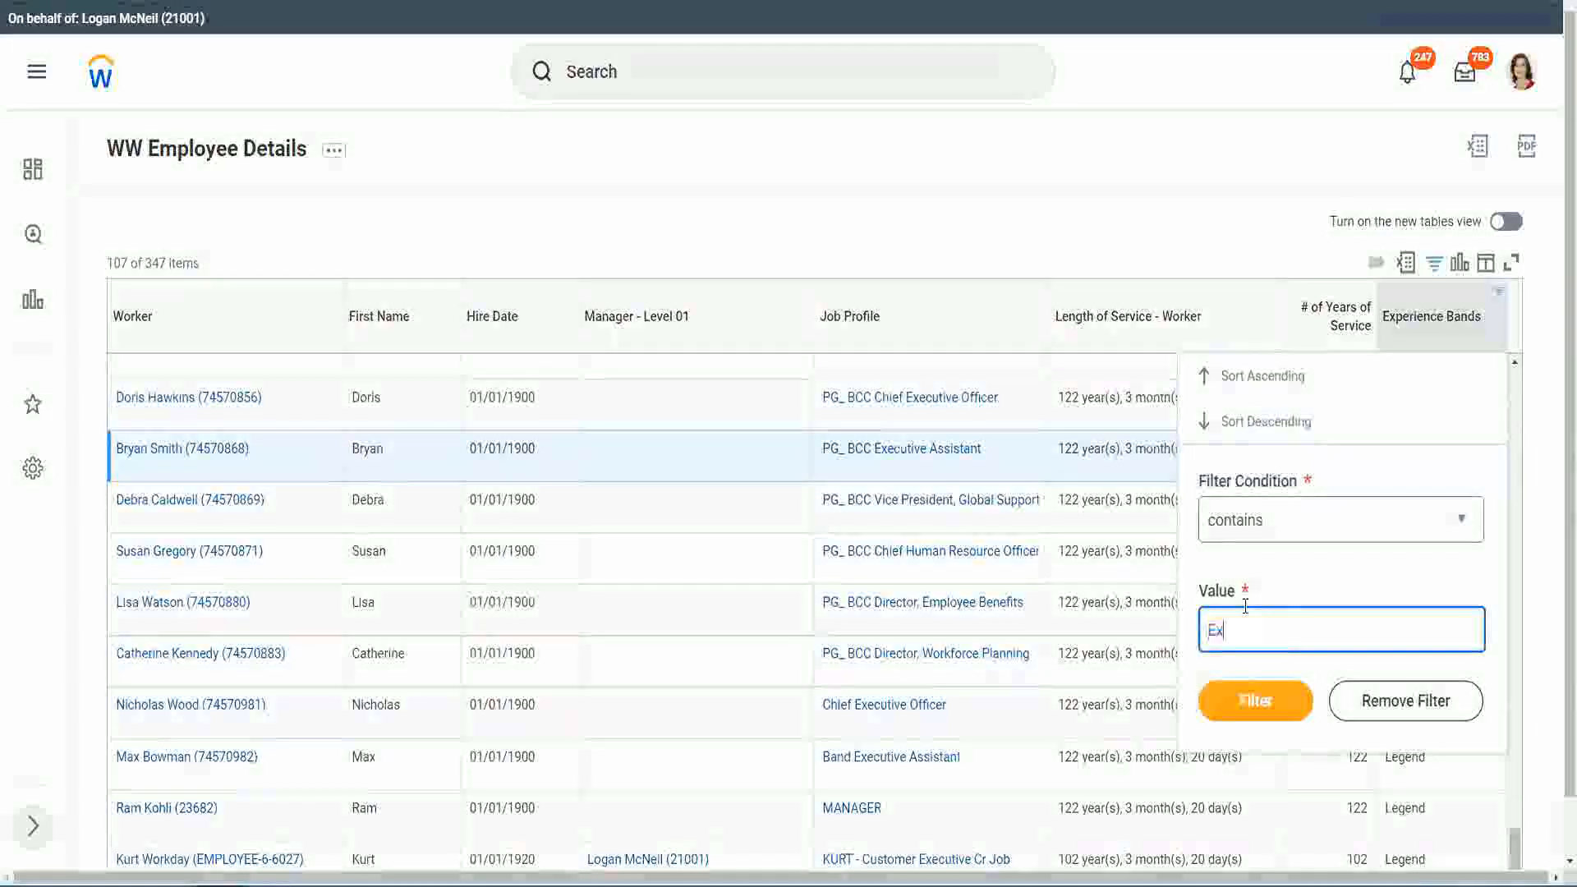
pyautogui.write('pe')
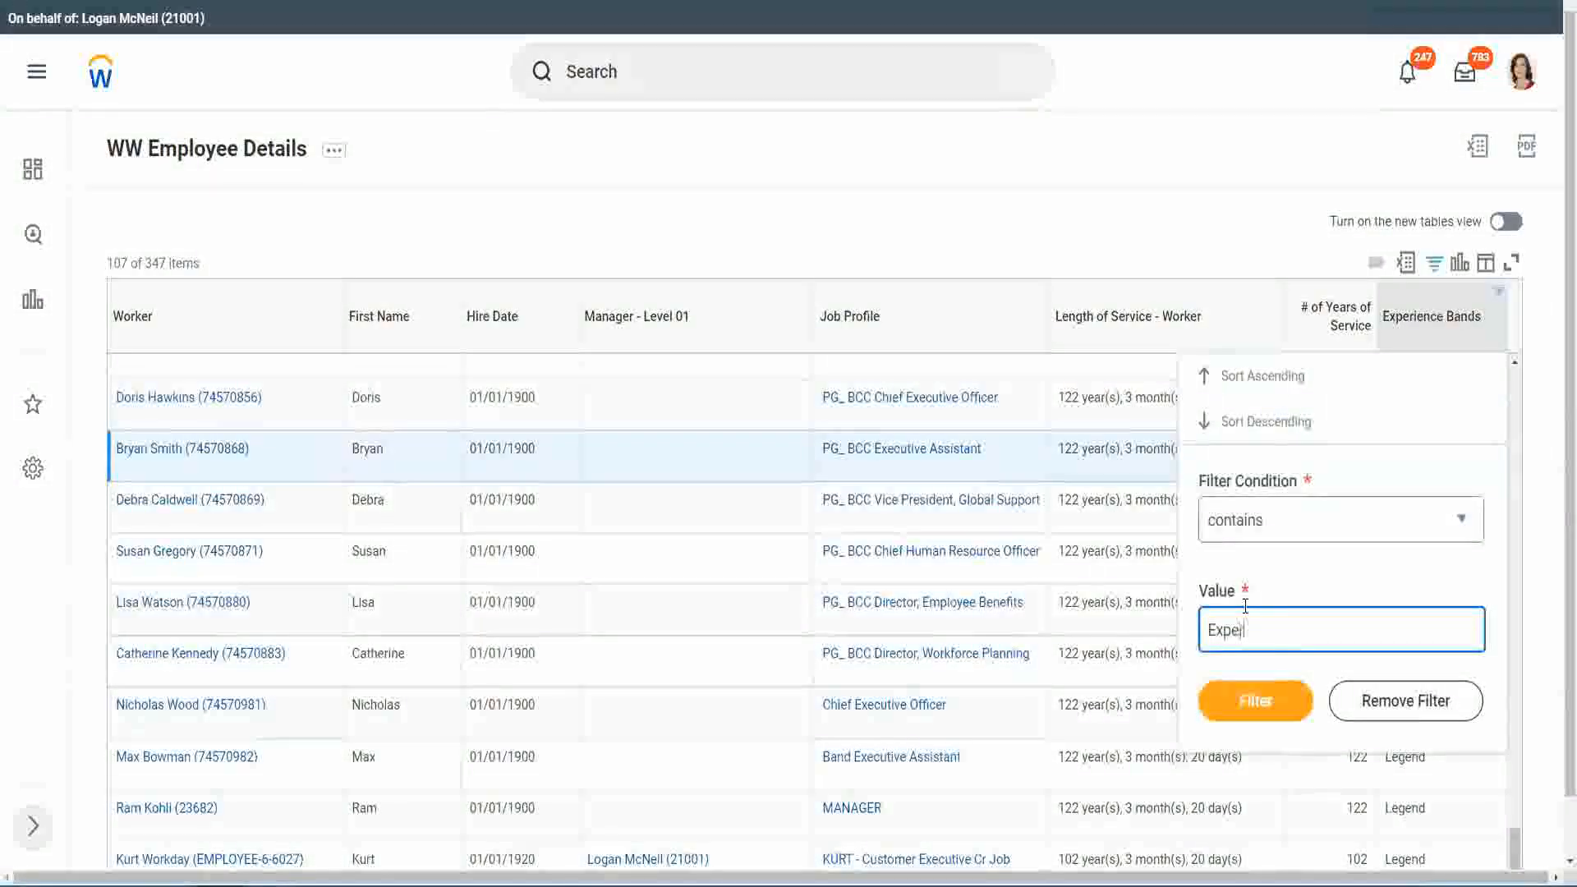
pyautogui.write('rienced')
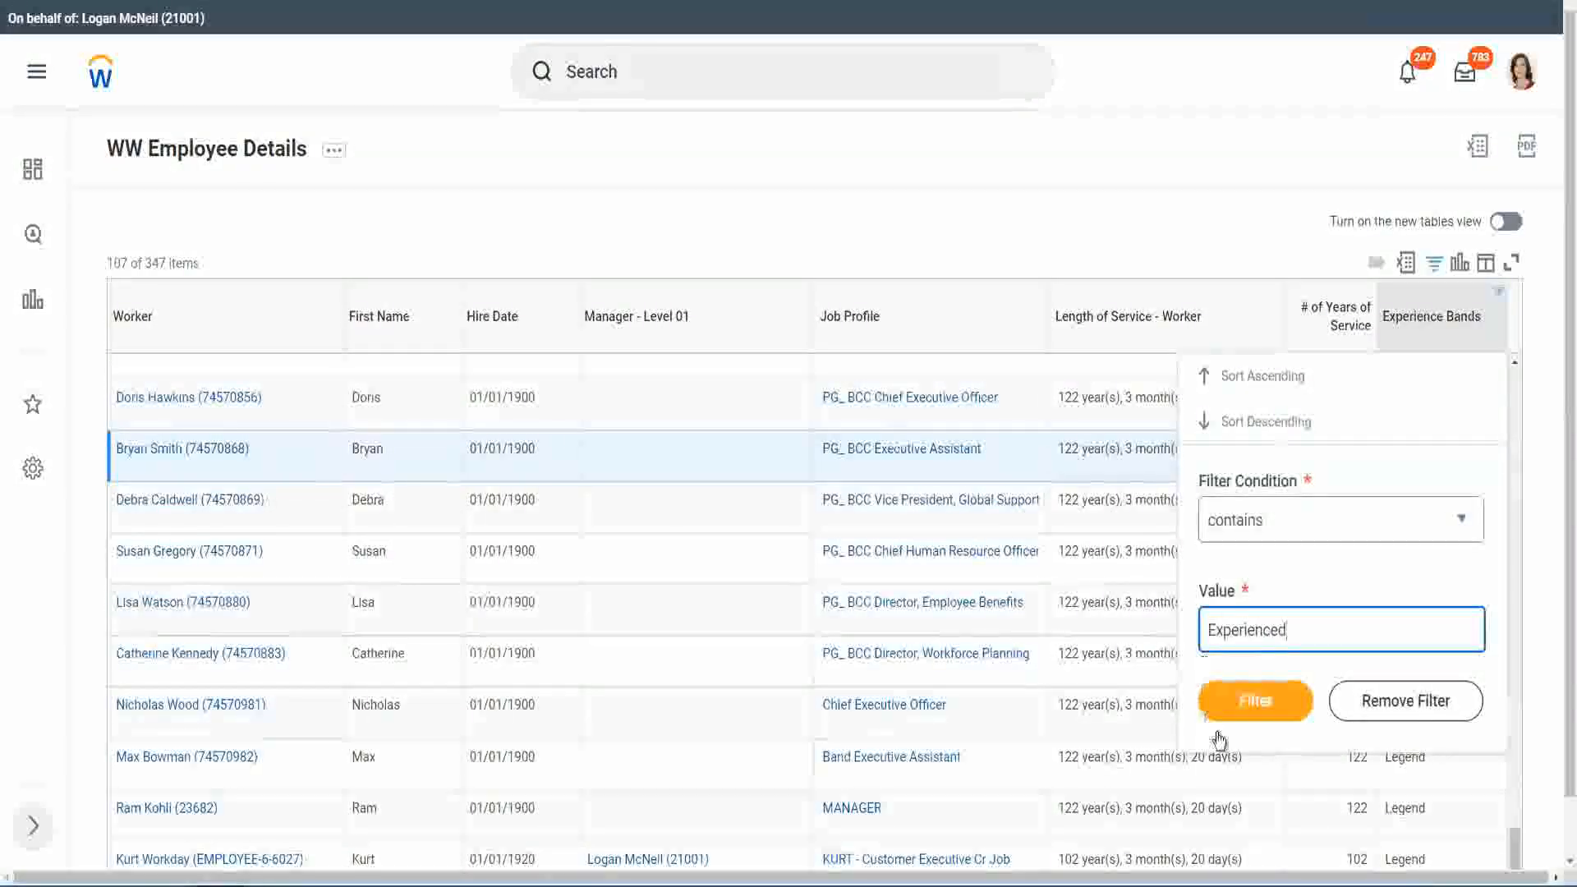
pyautogui.click(1264, 700)
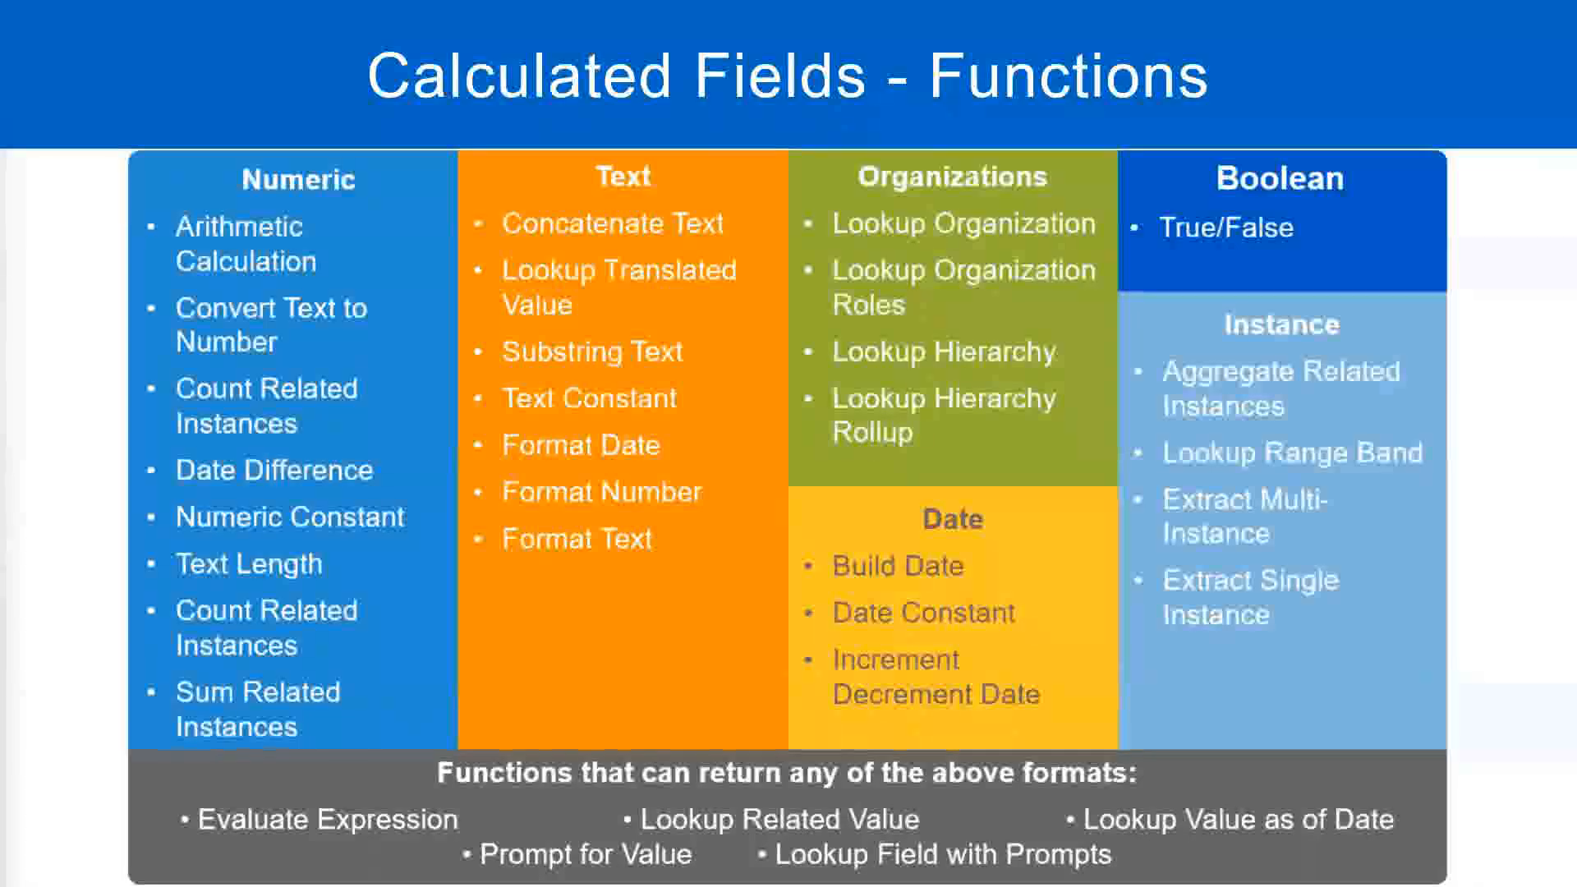
# Switch to the Notepad++ notes and check the year range defined for the Experienced band
pyautogui.hotkey('alt', 'Tab')
pyautogui.click(88, 201)
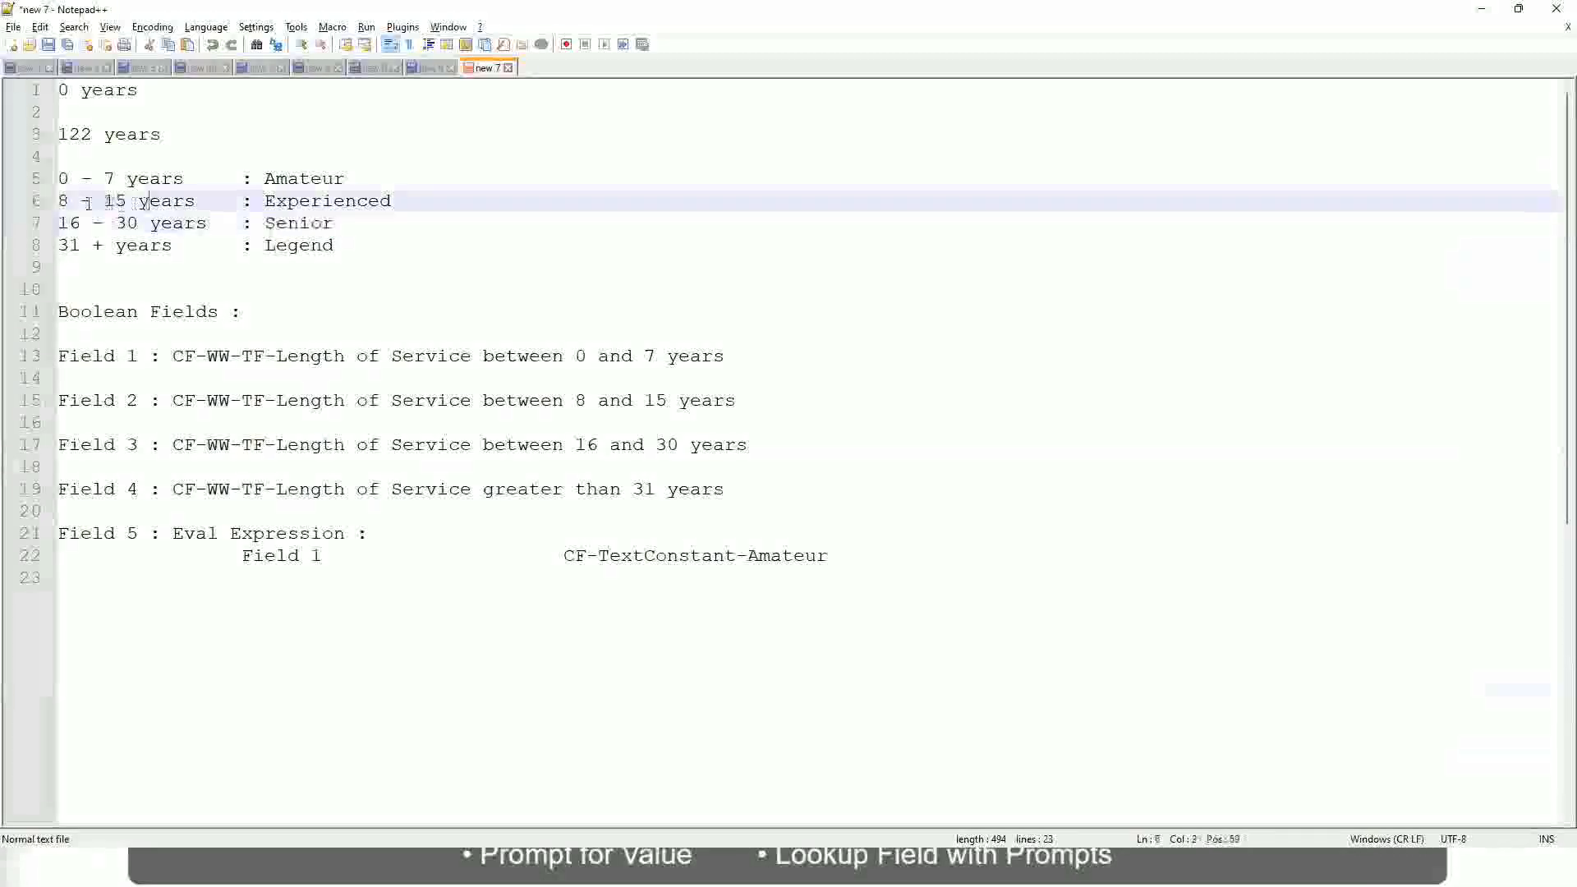
pyautogui.moveTo(69, 202); pyautogui.dragTo(125, 201)
pyautogui.click(131, 201)
pyautogui.click(183, 201)
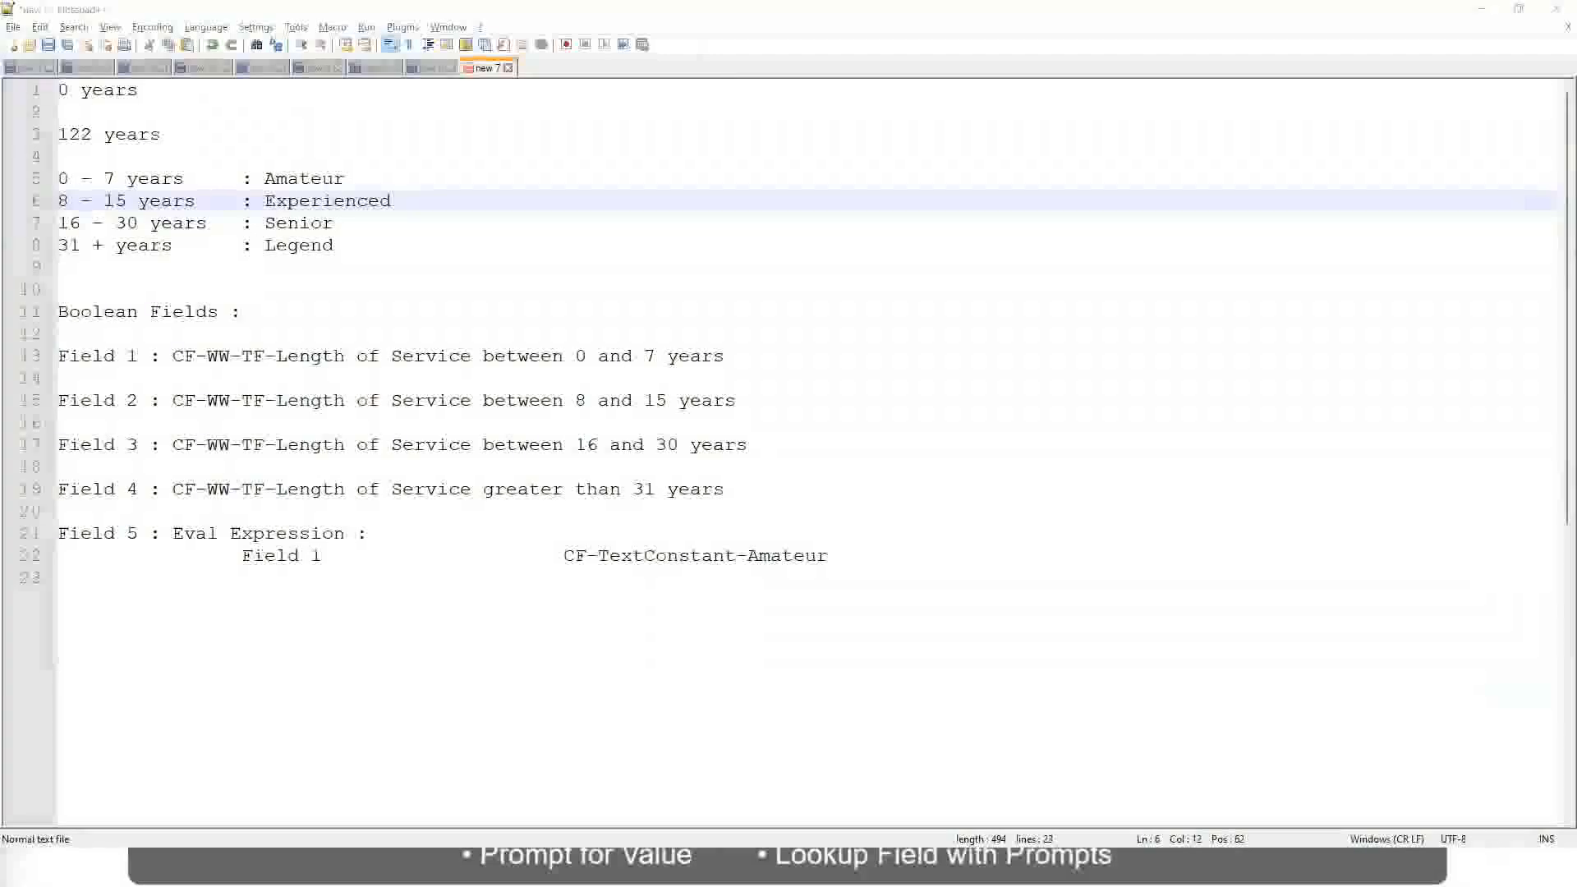
# Return to the Workday report and check the years of service of the Experienced workers down the filtered list
pyautogui.hotkey('alt', 'Tab')
pyautogui.scroll(-2, 1364, 607)
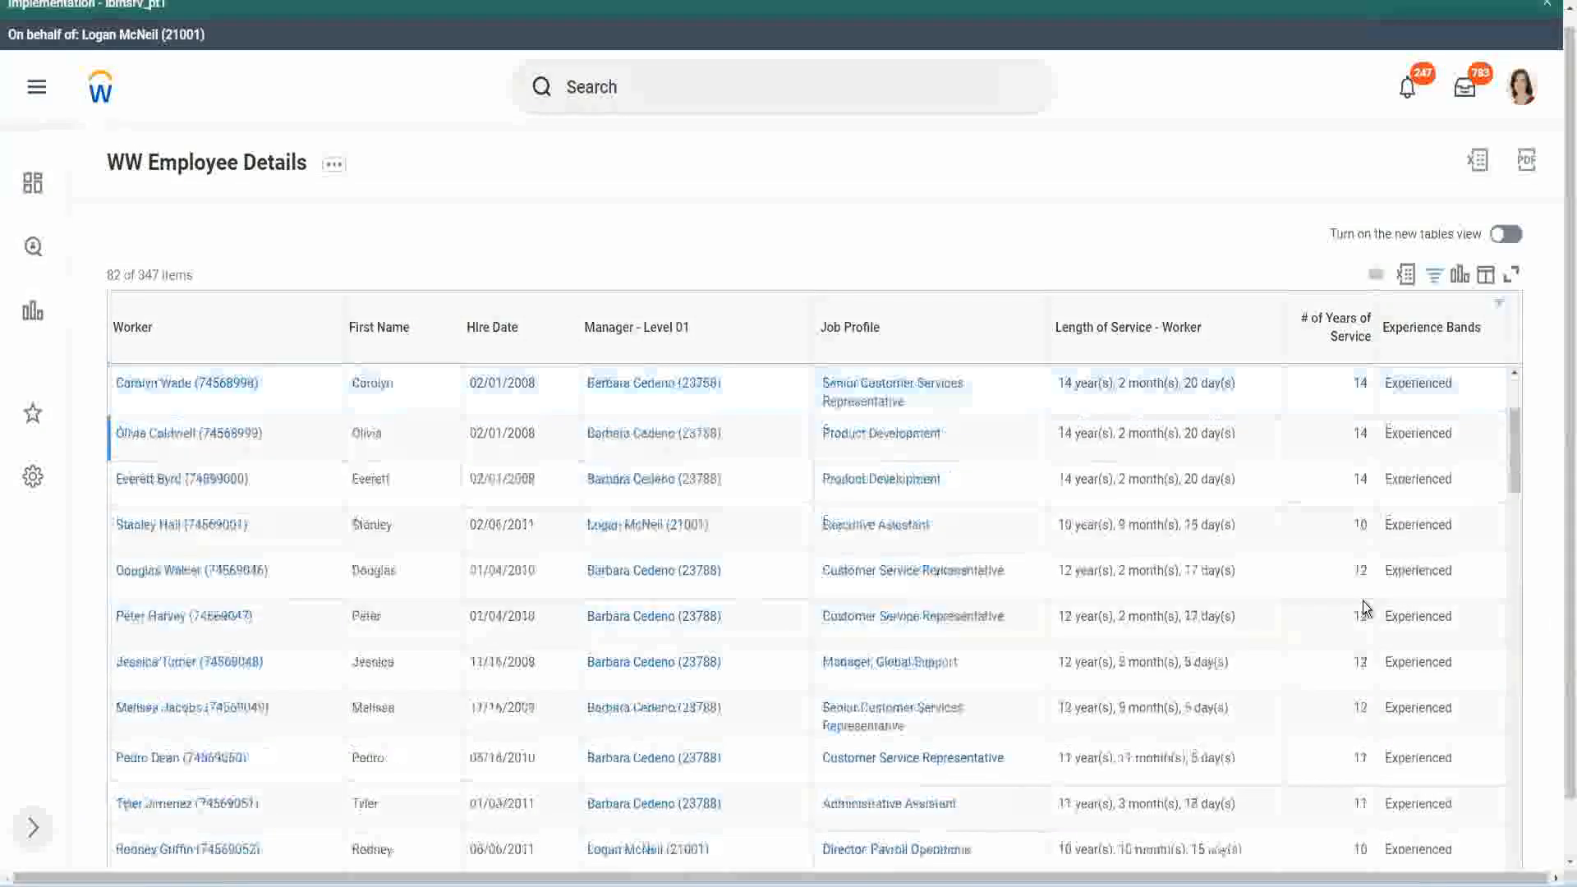
pyautogui.scroll(-2, 1363, 606)
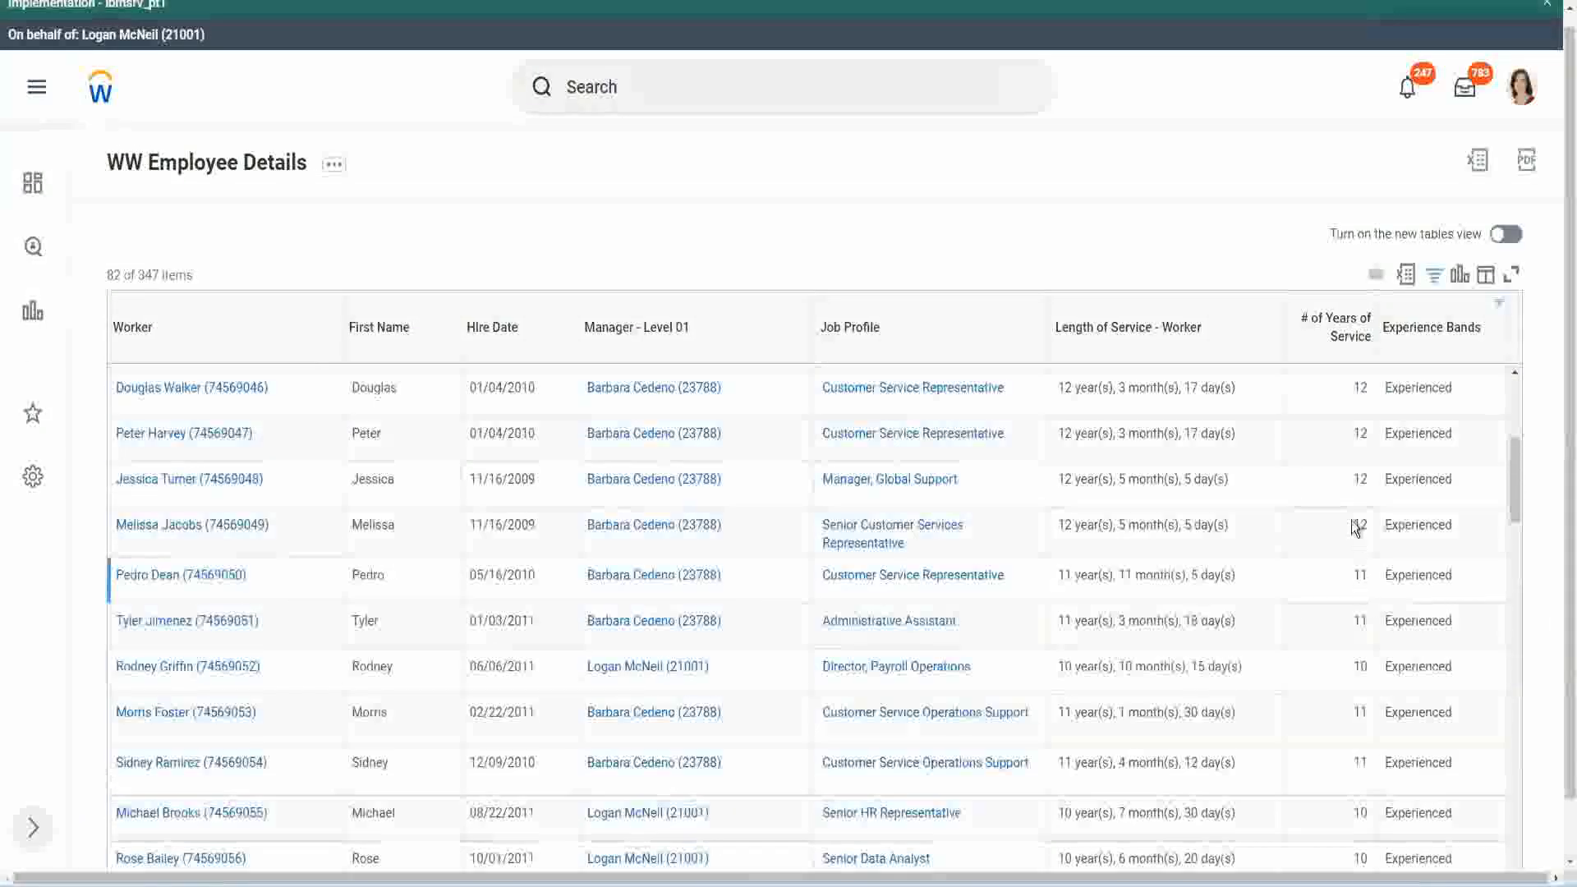
pyautogui.doubleClick(1403, 431)
pyautogui.scroll(-2, 1363, 564)
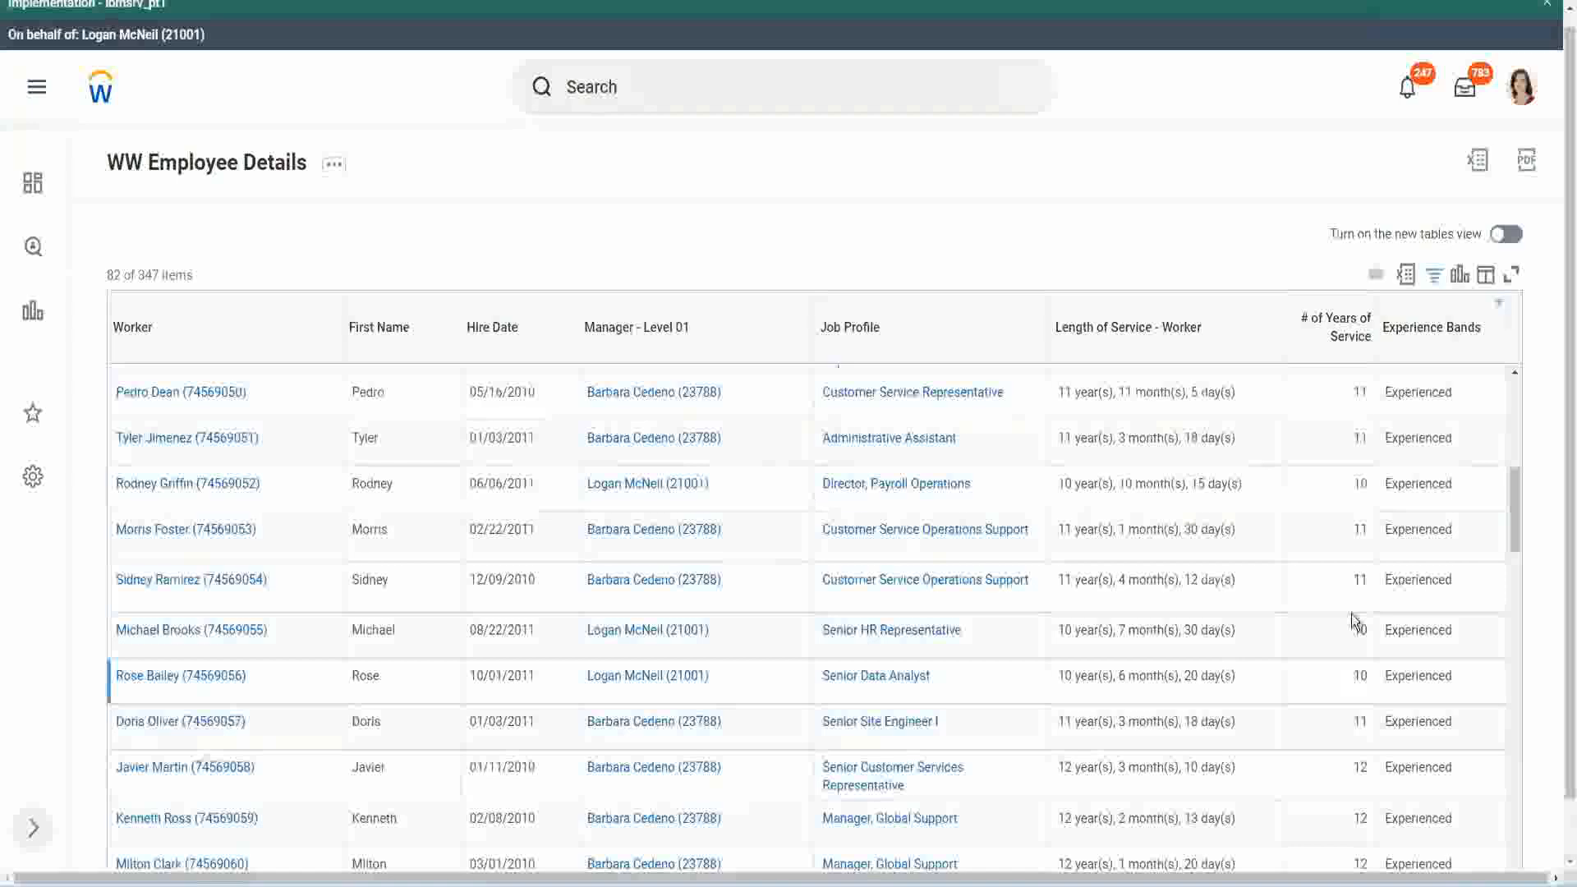
pyautogui.click(1359, 581)
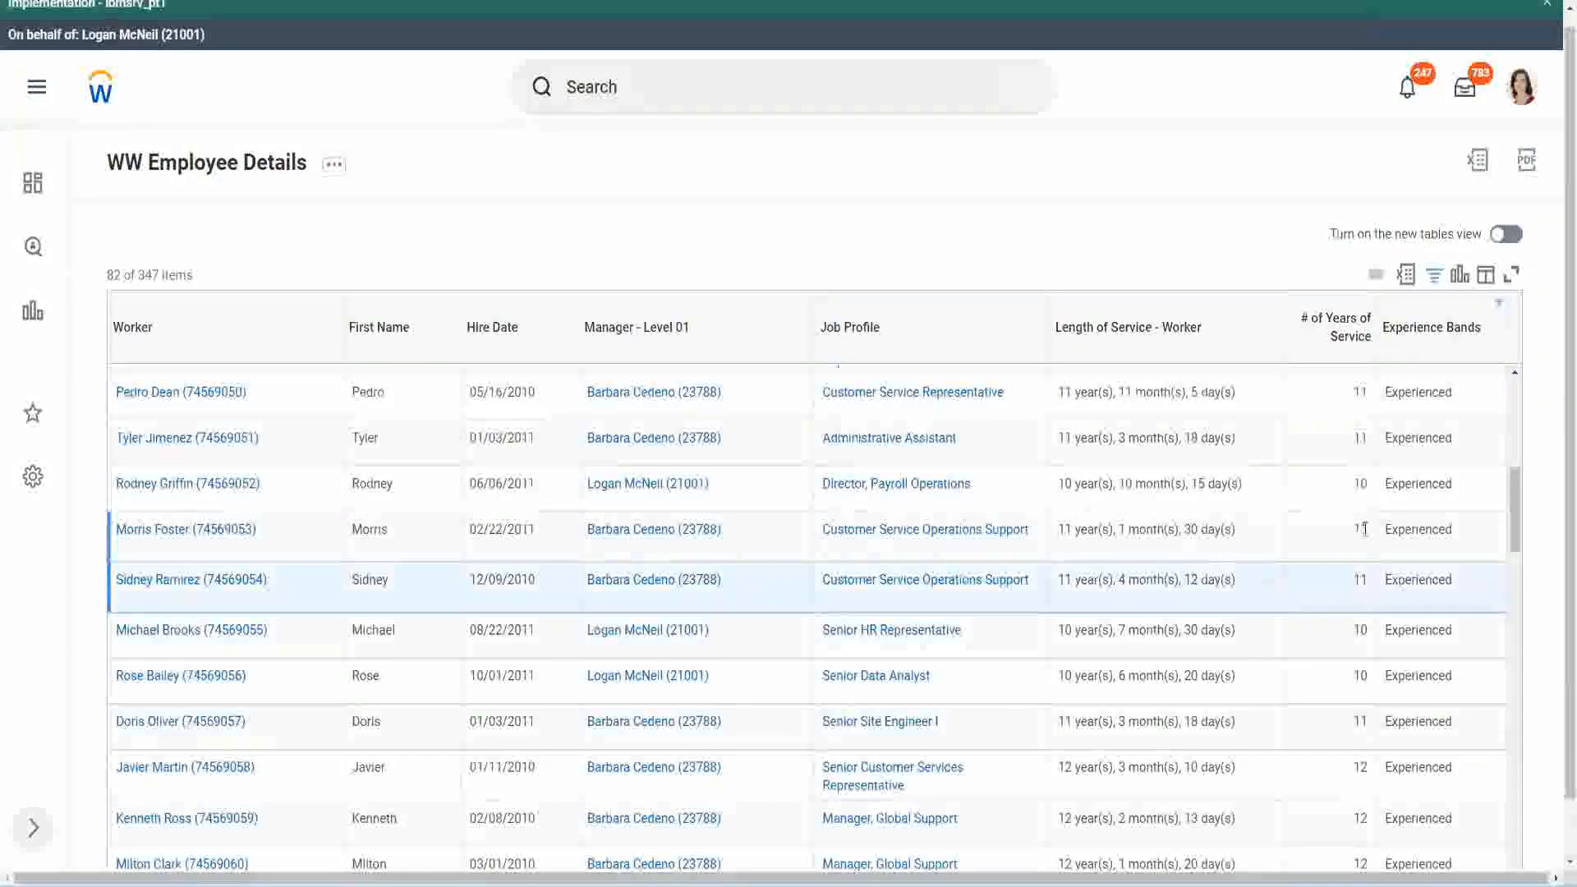
pyautogui.click(1398, 530)
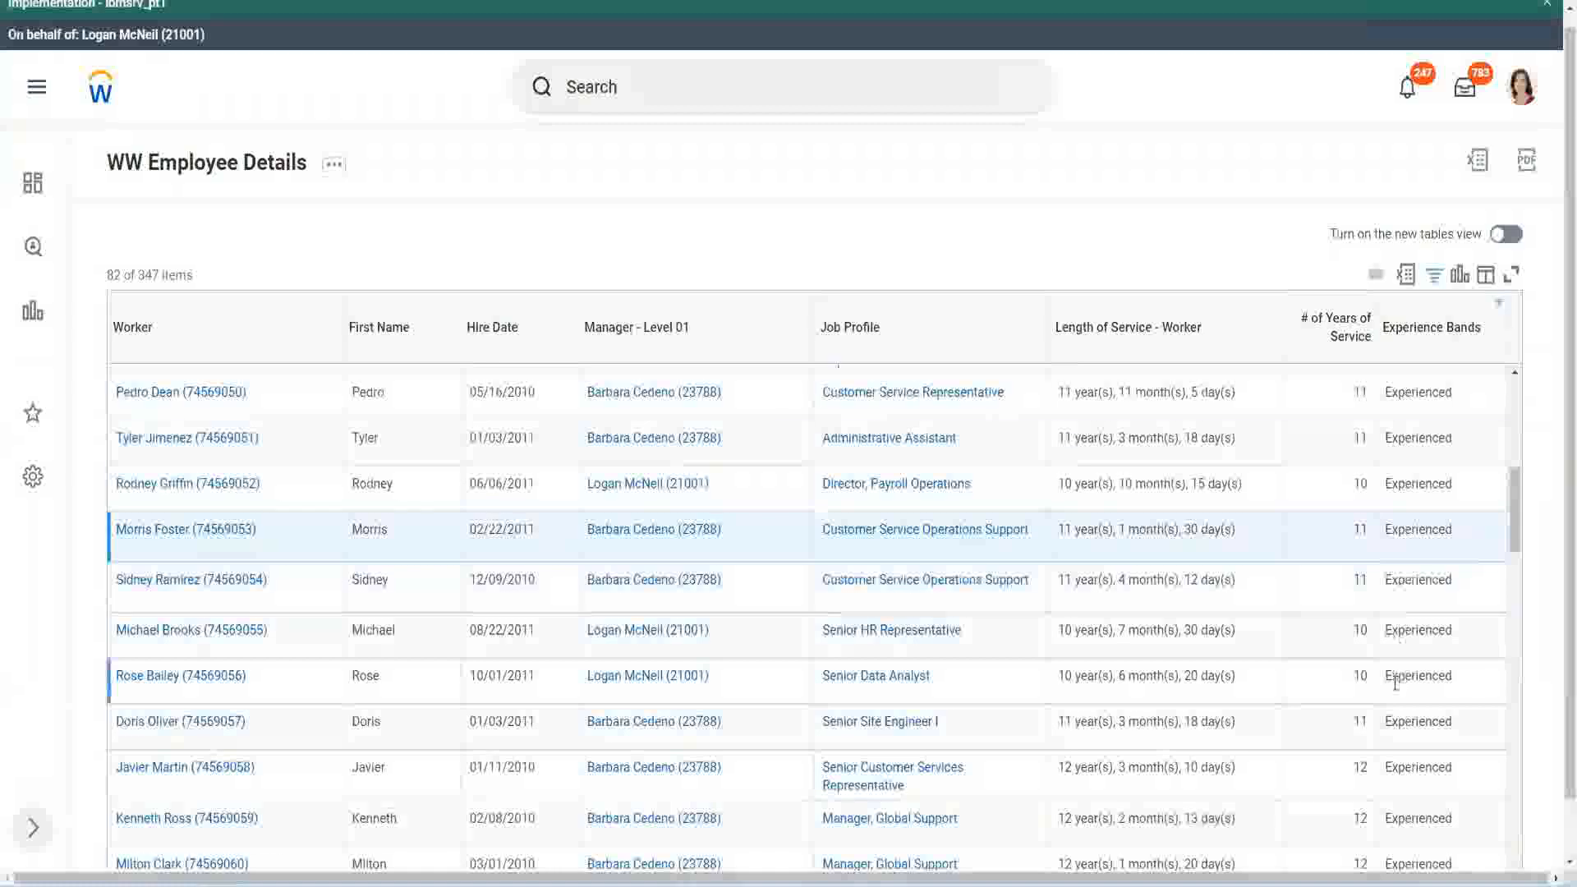
pyautogui.scroll(-10, 1395, 682)
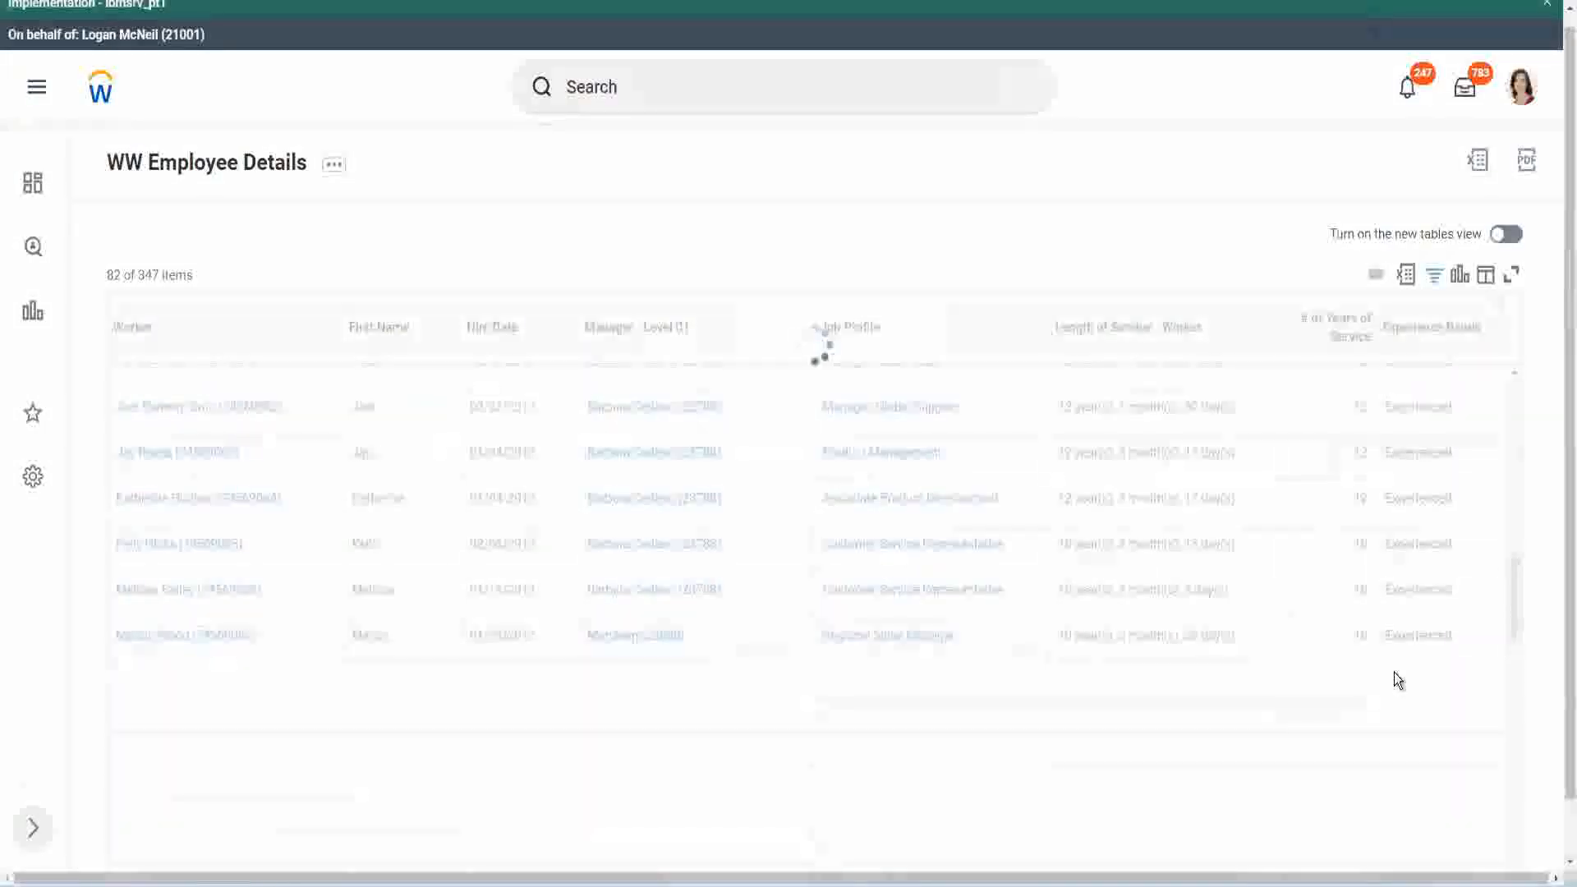